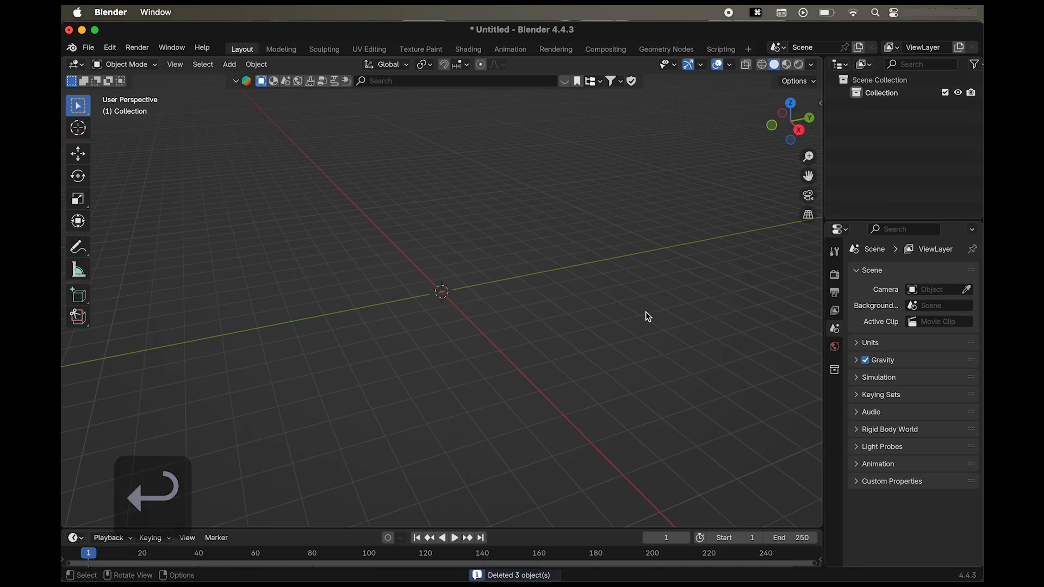
# Add a cylinder mesh at the origin and set its vertex count to 200.
pyautogui.scroll(-3, 645, 312)
pyautogui.hotkey('shift', 'a')
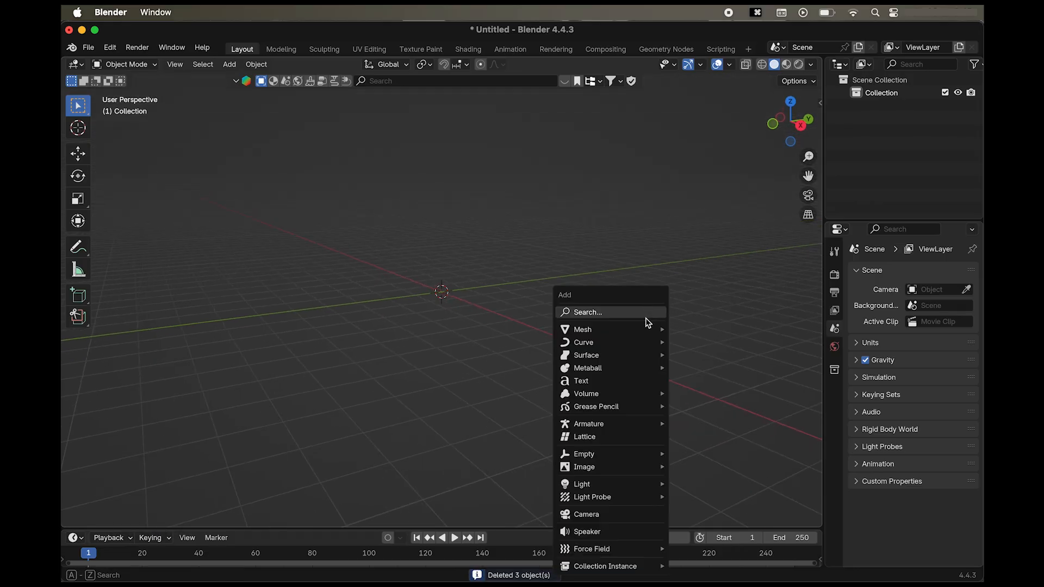
pyautogui.moveTo(645, 333)
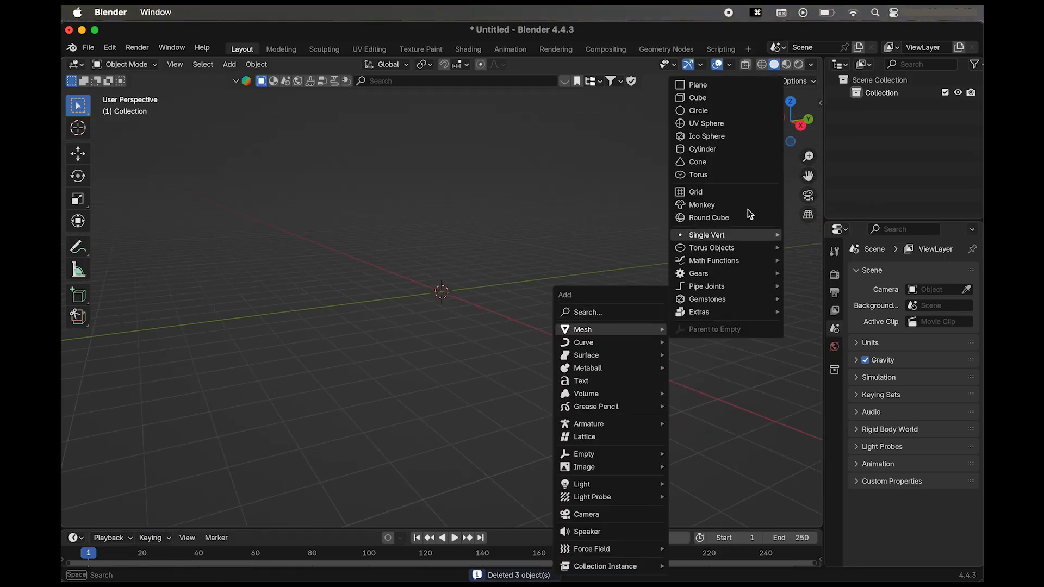
pyautogui.click(730, 149)
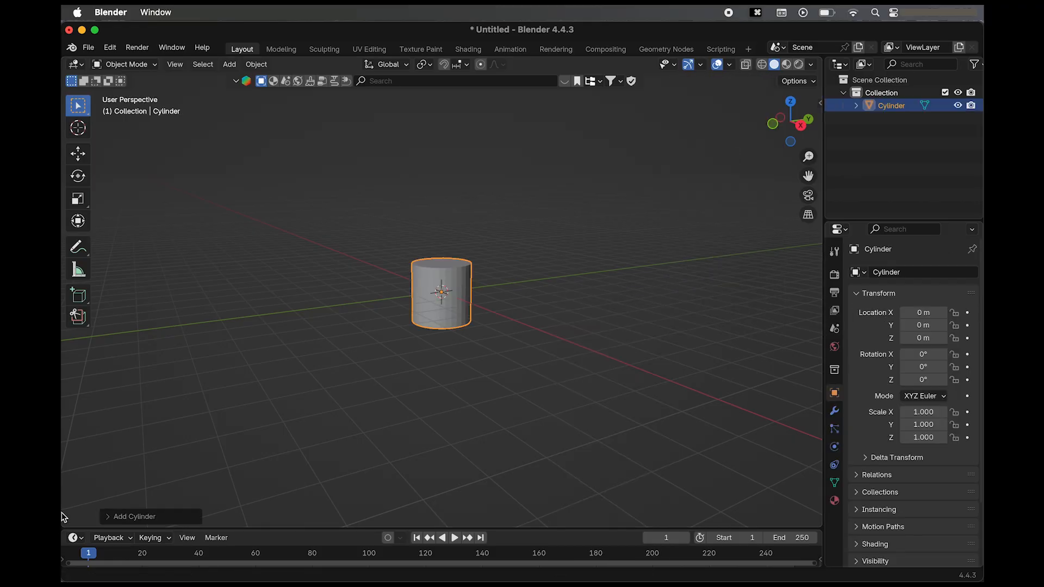
pyautogui.click(135, 516)
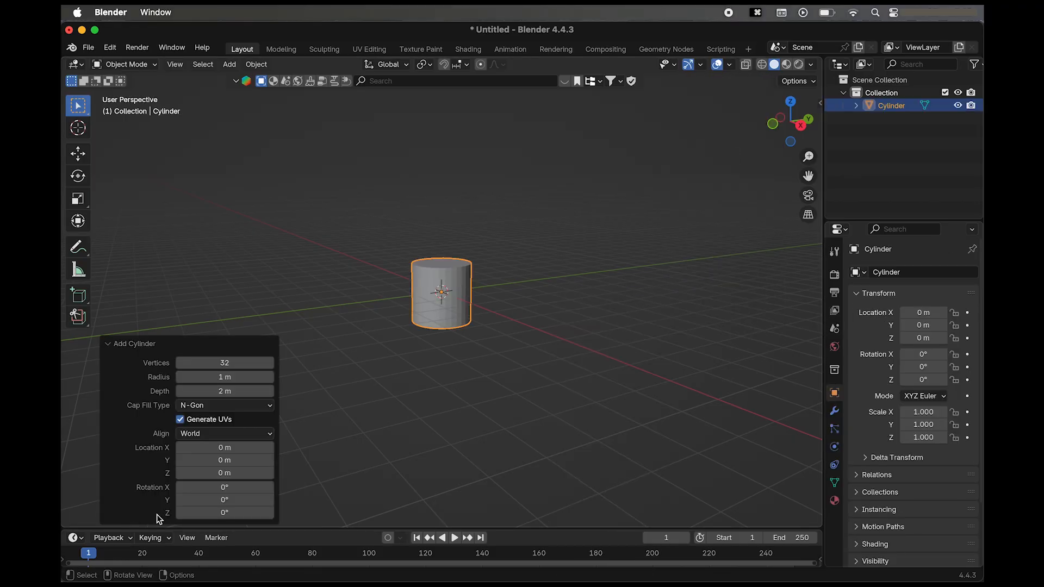
pyautogui.click(228, 363)
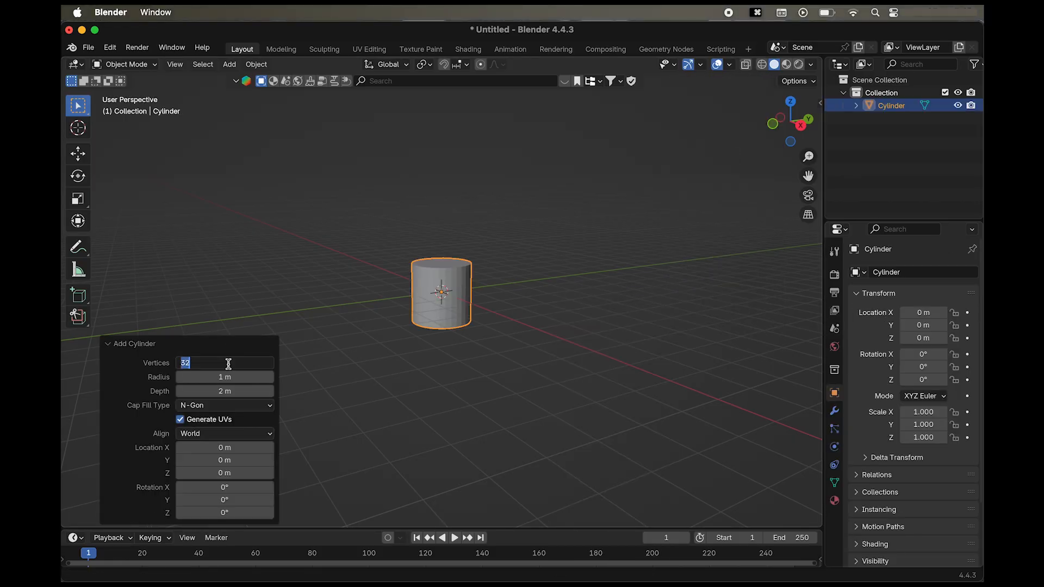
pyautogui.write('200')
pyautogui.press('Return')
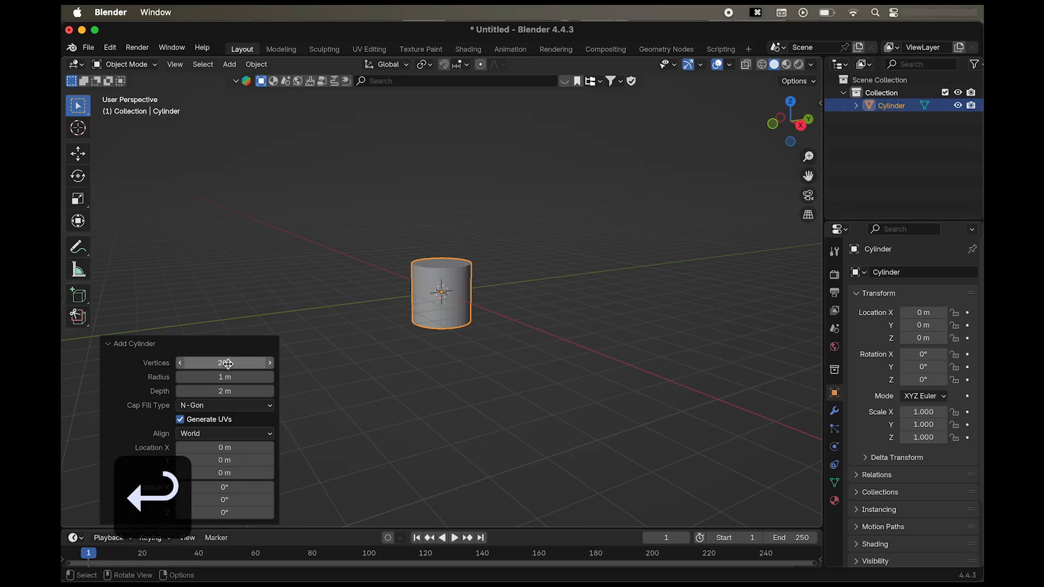
# Flatten the cylinder into a thin disc by setting its Z scale to 0.004.
pyautogui.click(750, 168)
pyautogui.press('n')
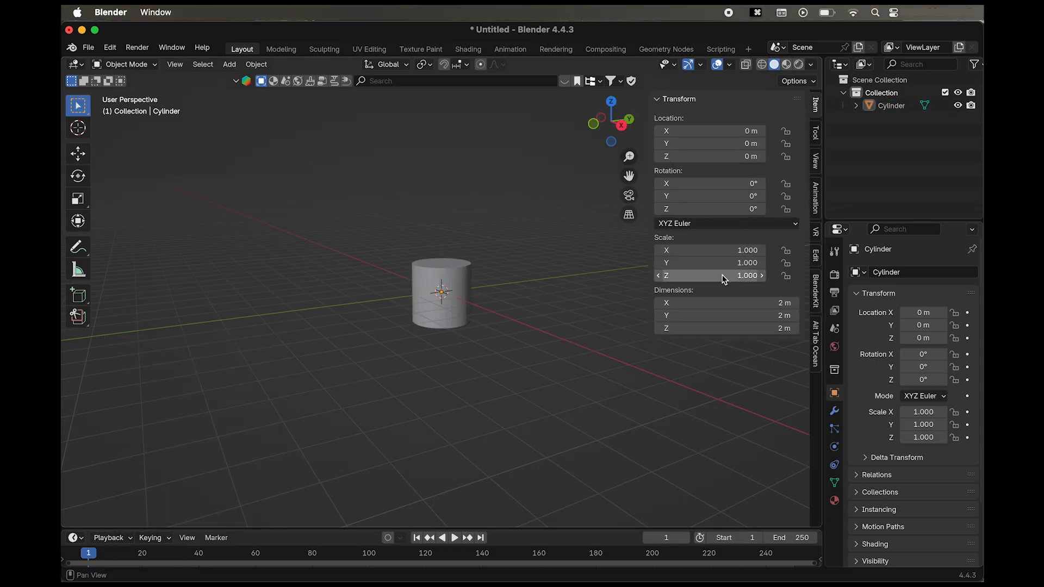
pyautogui.press('0')
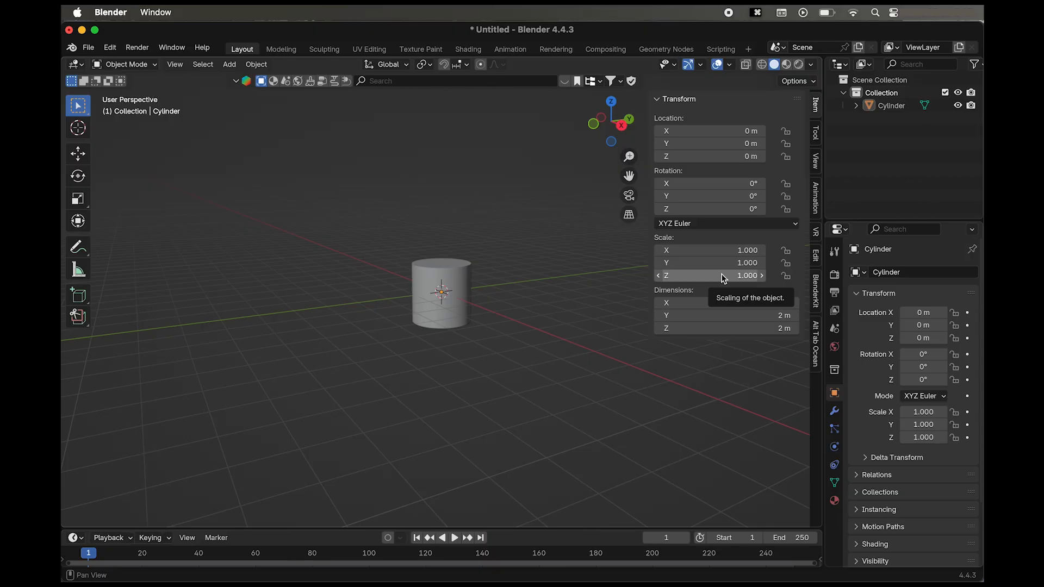
pyautogui.click(724, 277)
pyautogui.write('0.00')
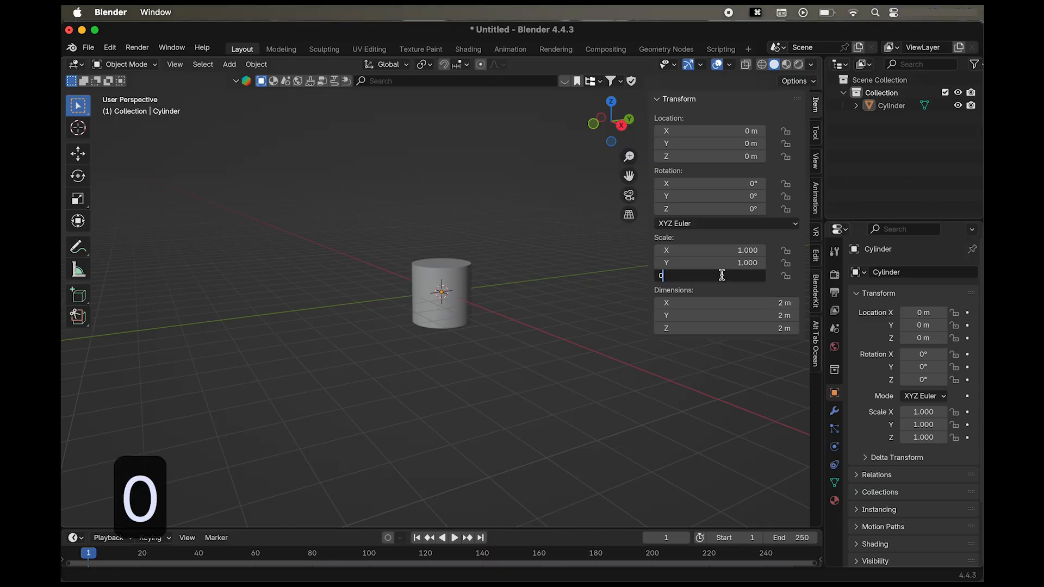
pyautogui.write('4')
pyautogui.press('Return')
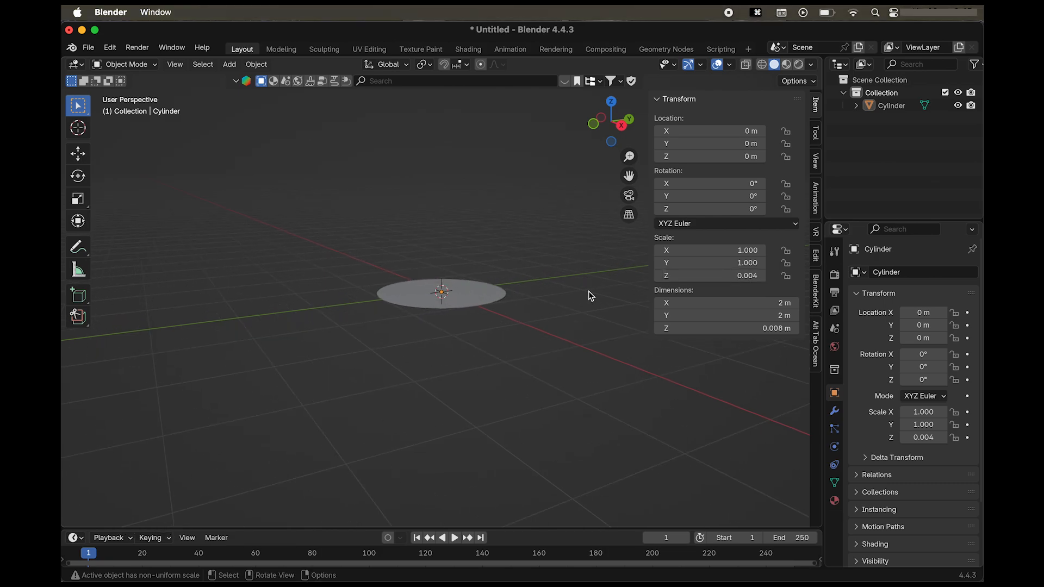
pyautogui.press('n')
# Enter Edit Mode with face selection and select both the top and bottom cap faces of the disc.
pyautogui.scroll(10, 588, 290)
pyautogui.scroll(-8, 588, 290)
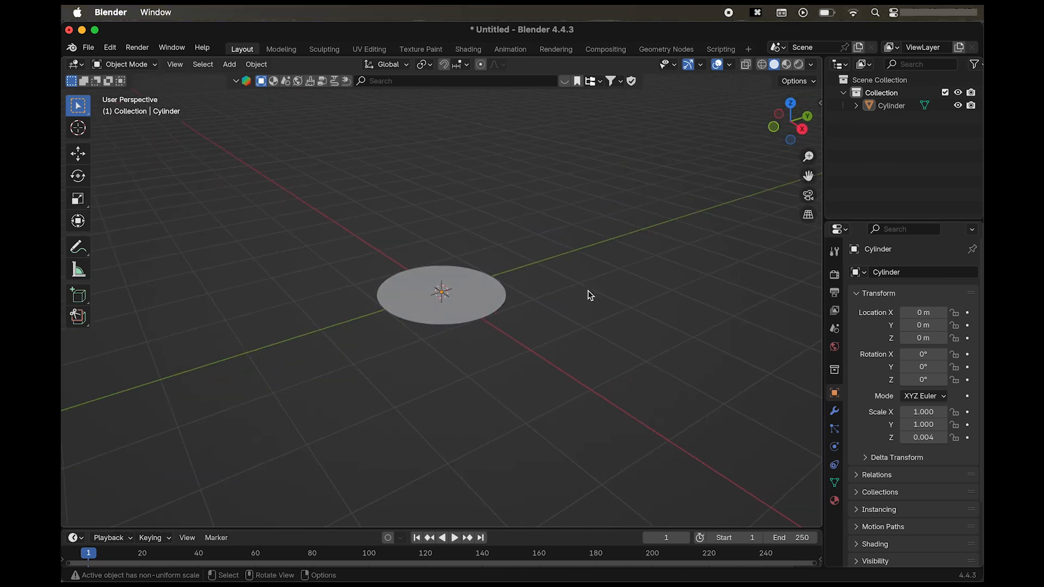
pyautogui.click(792, 103)
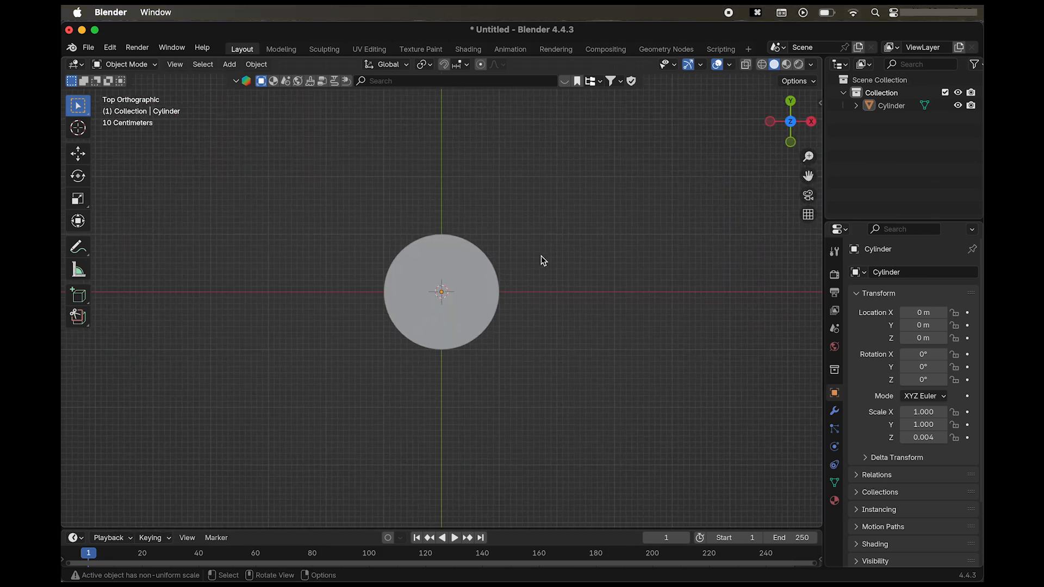
pyautogui.press('Tab')
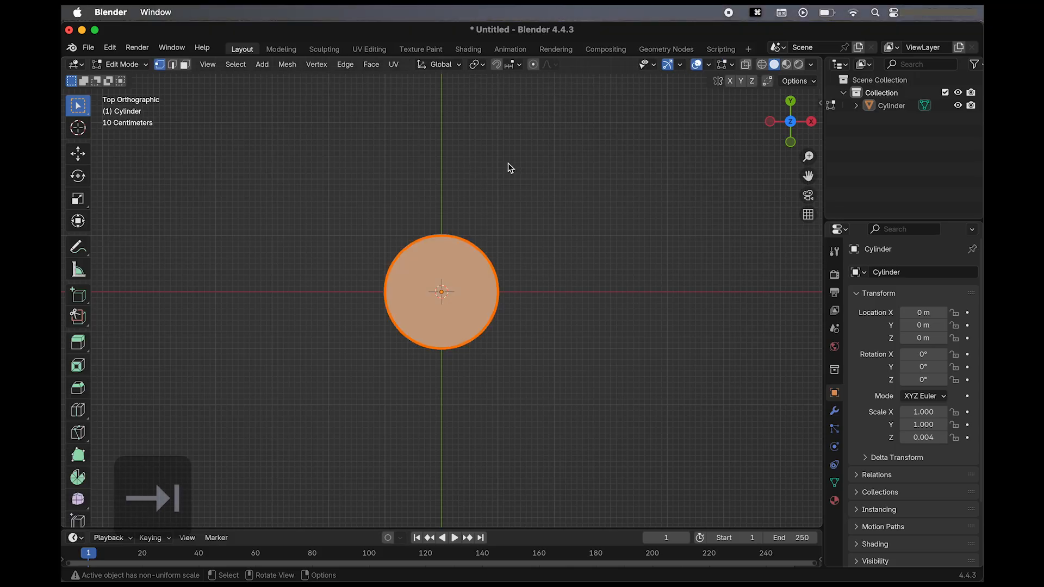
pyautogui.click(121, 65)
pyautogui.click(185, 64)
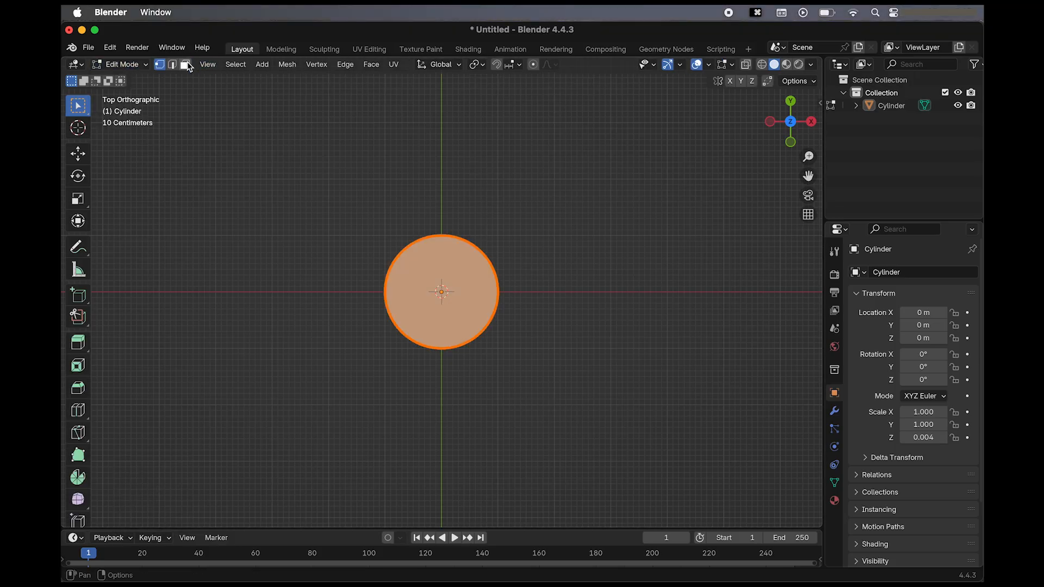
pyautogui.click(372, 214)
pyautogui.click(432, 277)
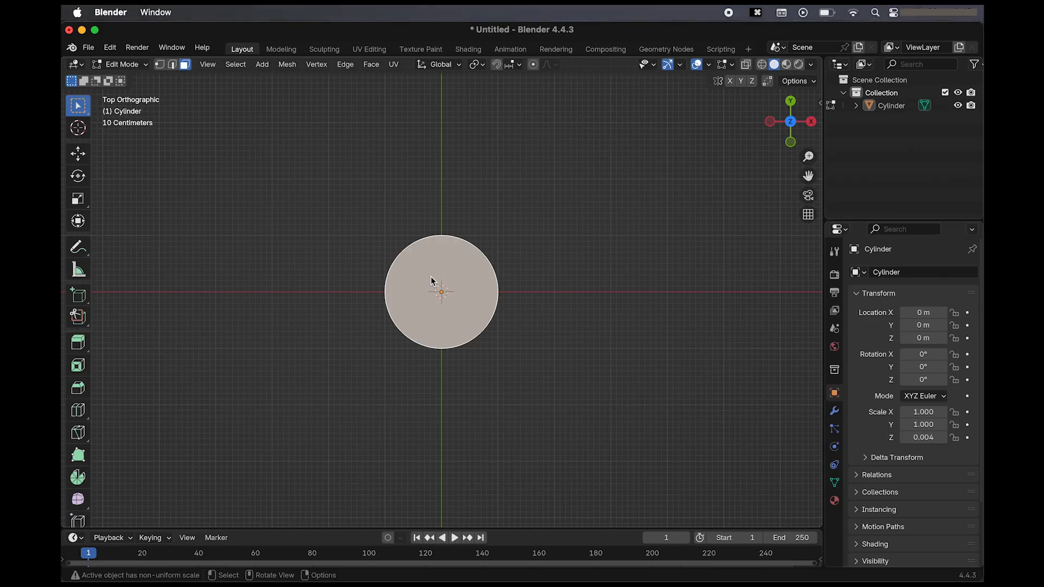
pyautogui.scroll(-10, 431, 277)
pyautogui.keyDown('shift'); pyautogui.click(465, 284); pyautogui.keyUp('shift')
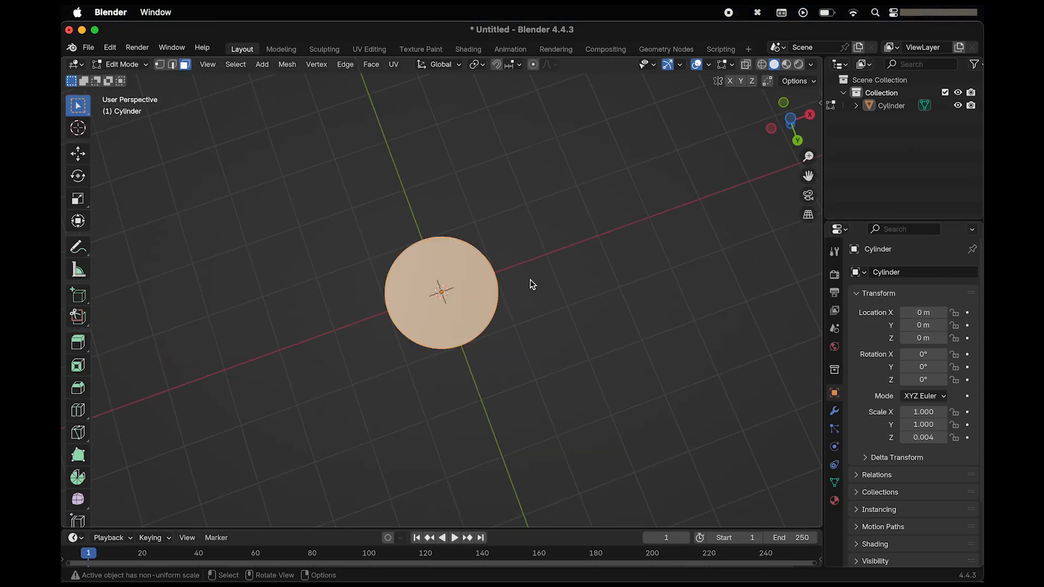
# Inset both cap faces by about 0.794 m, followed by a narrow second inset of about 0.018 m.
pyautogui.scroll(10, 574, 280)
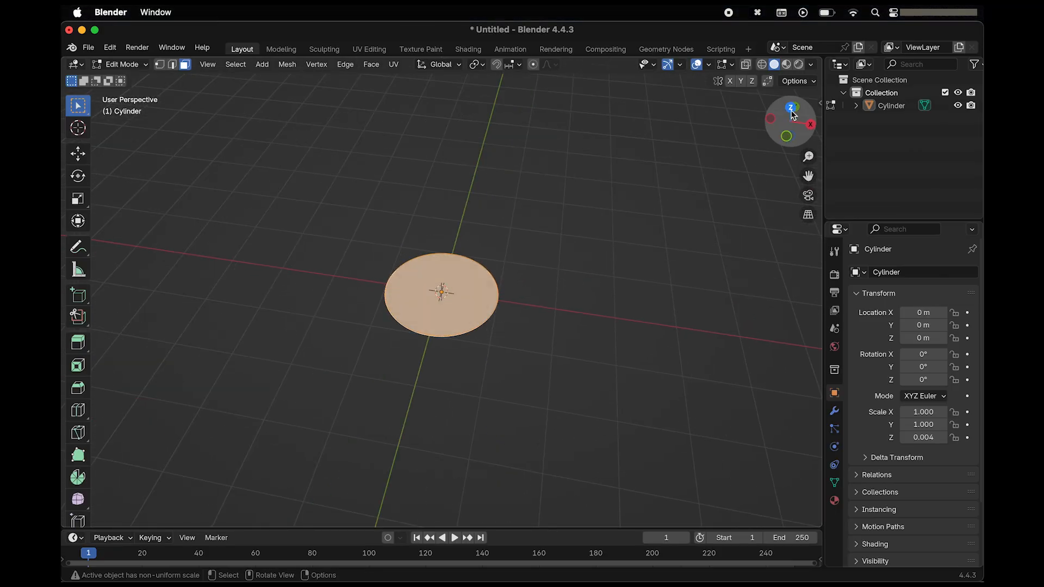
pyautogui.click(792, 109)
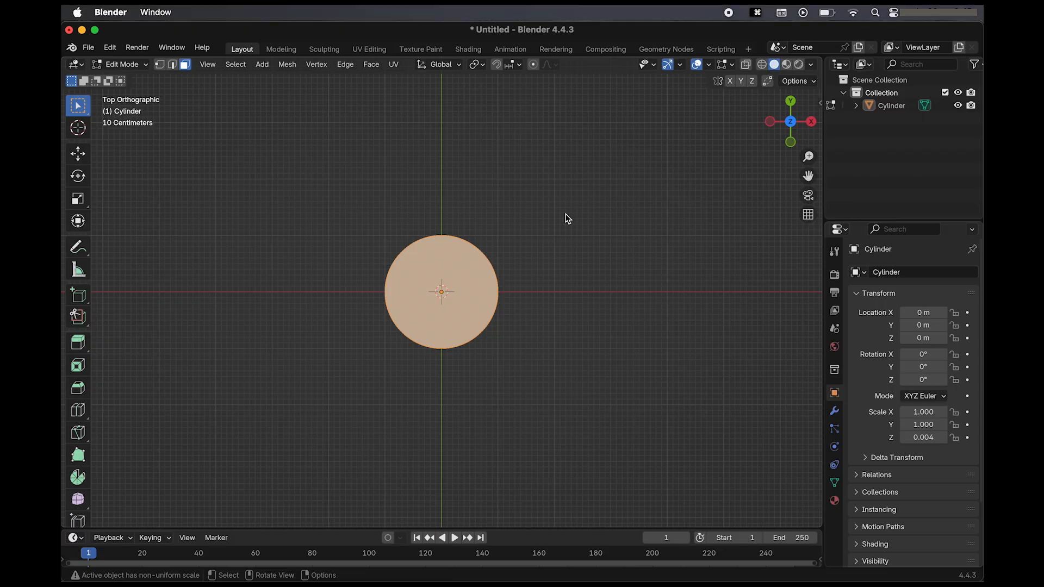
pyautogui.press('i')
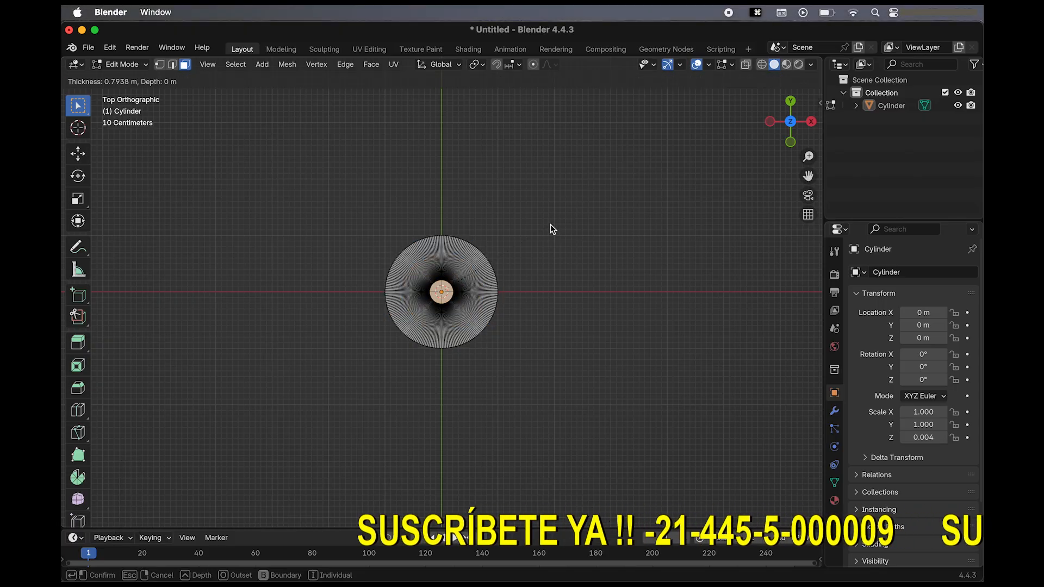
pyautogui.click(552, 229)
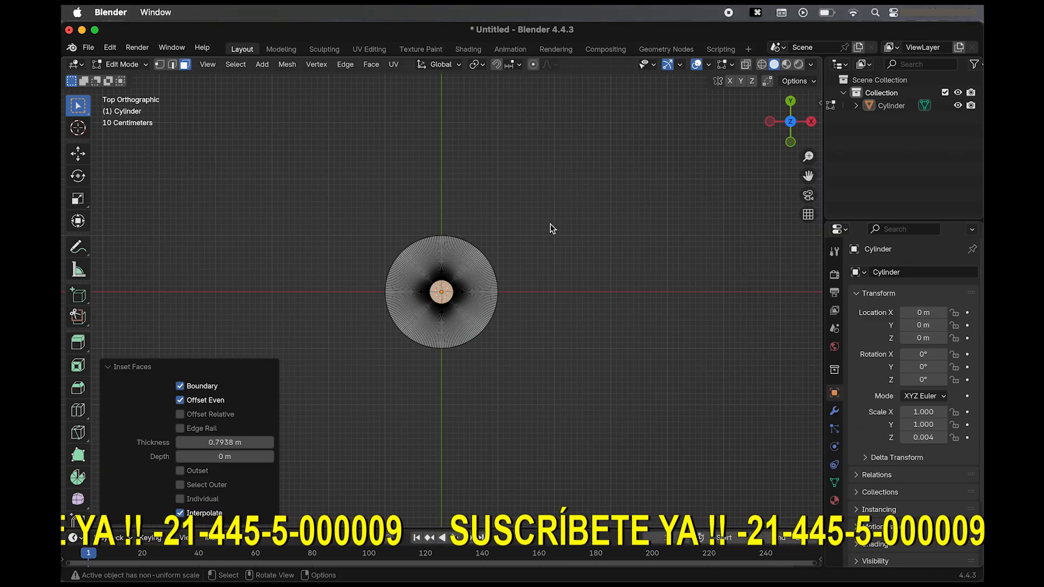
pyautogui.scroll(5, 550, 223)
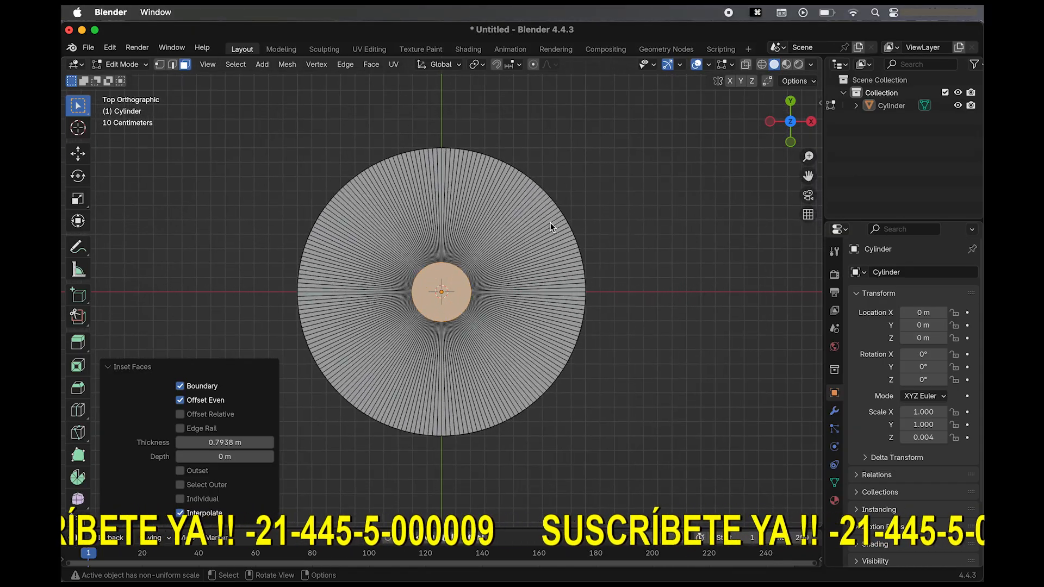
pyautogui.press('i')
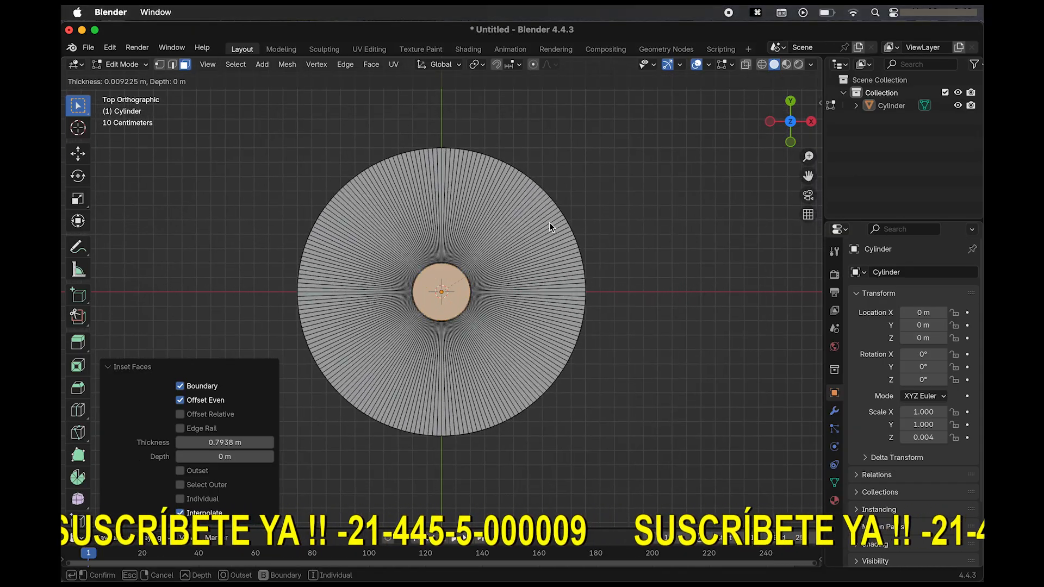
pyautogui.click(549, 222)
# Inset the inner cap faces by about 0.083 m and again by about 0.006 m, and clear the selection.
pyautogui.scroll(2, 549, 223)
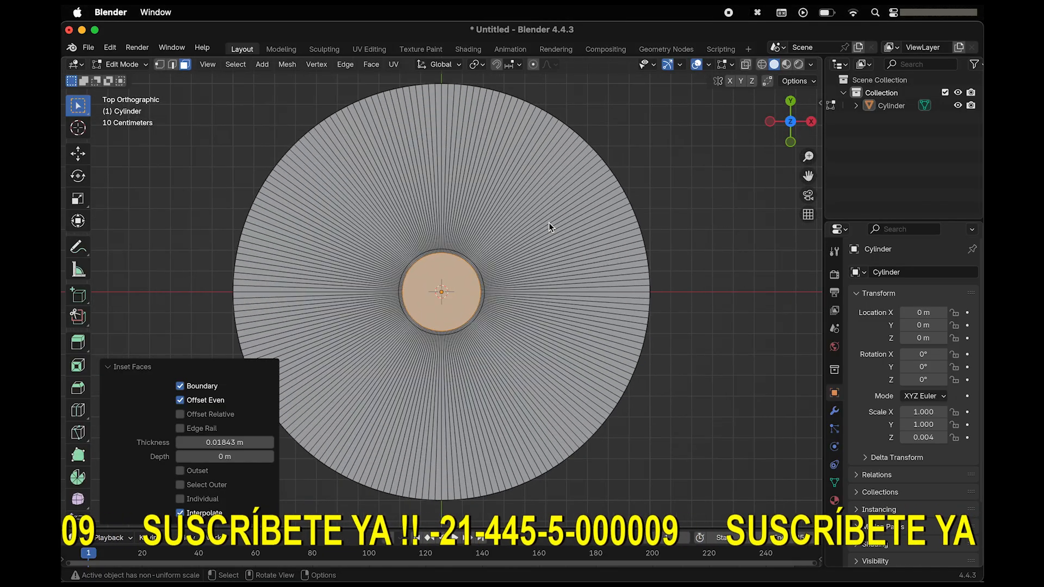
pyautogui.press('i')
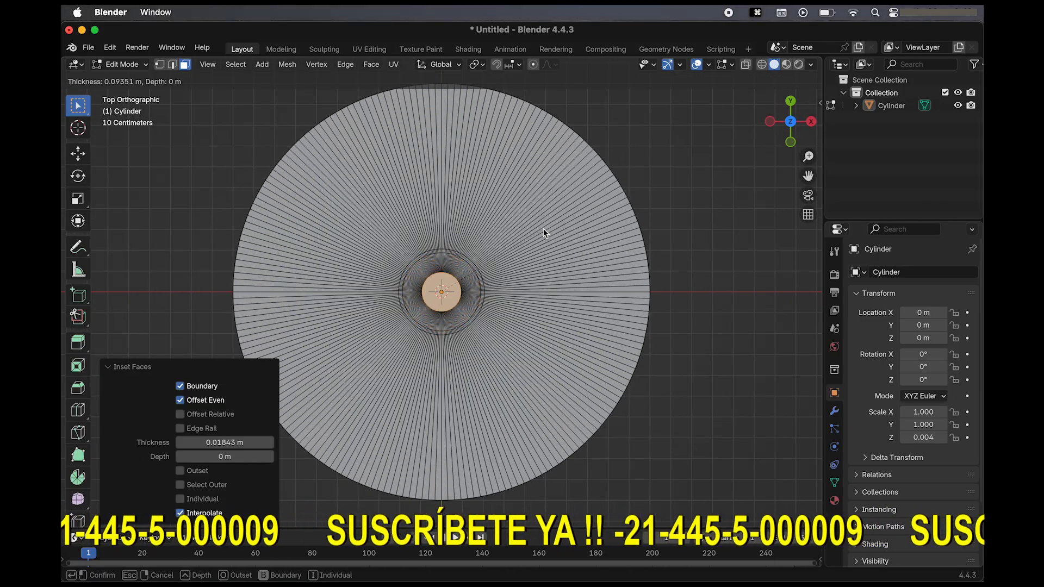
pyautogui.click(543, 233)
pyautogui.press('i')
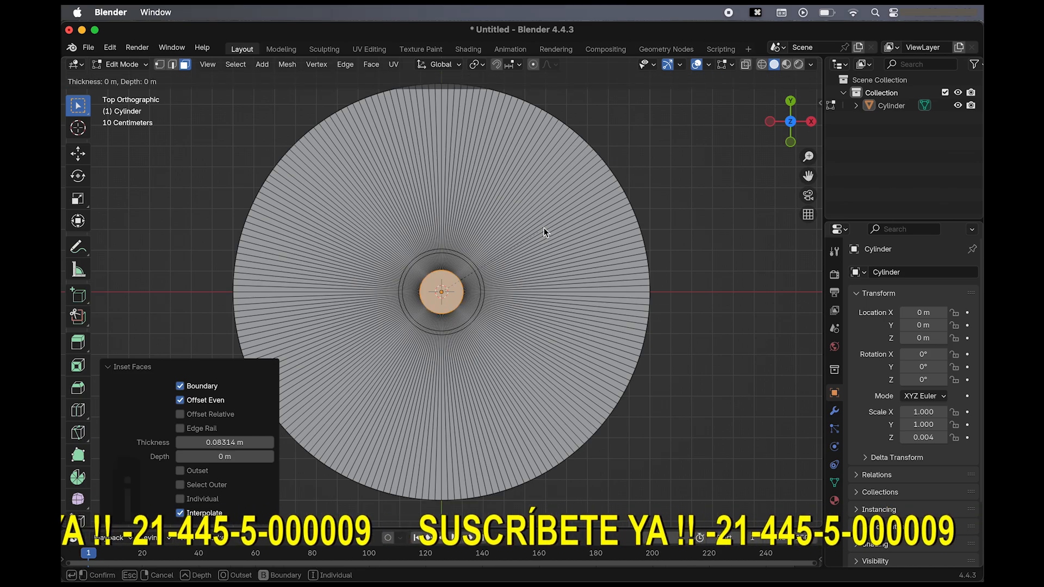
pyautogui.click(544, 227)
pyautogui.scroll(5, 545, 221)
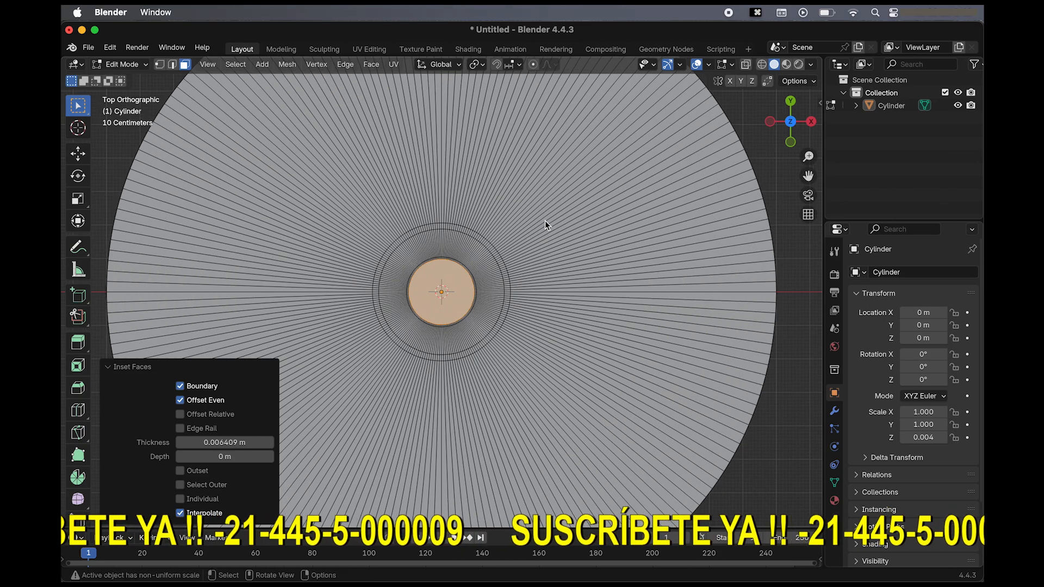
pyautogui.scroll(-6, 545, 220)
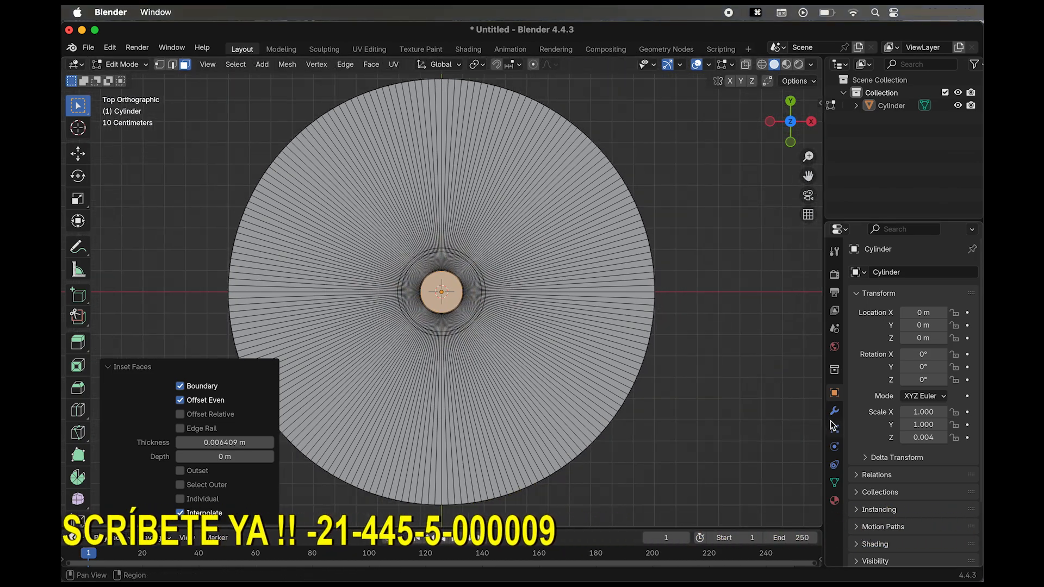
pyautogui.click(766, 431)
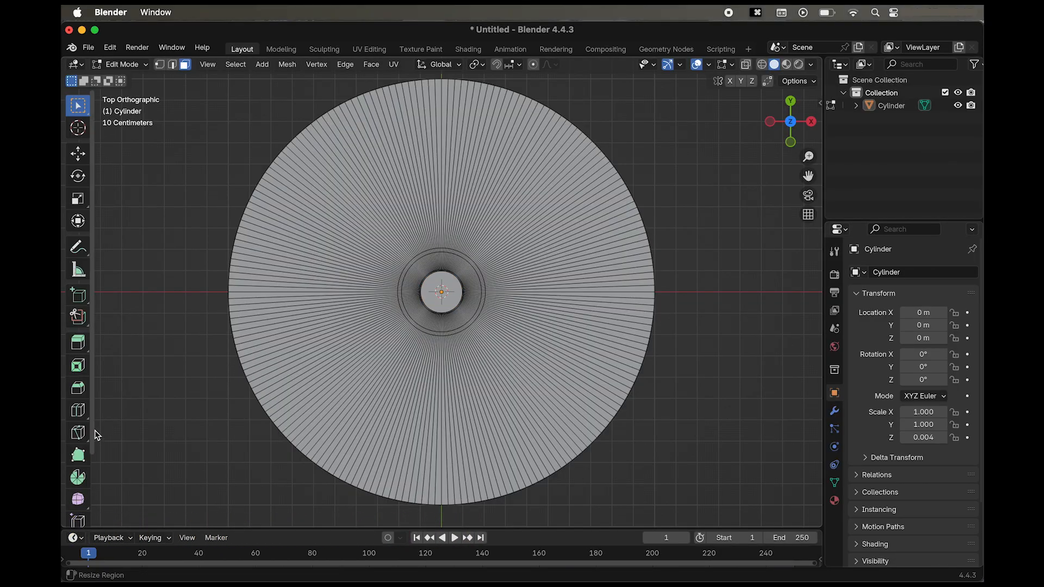
# Add one loop cut near the outer rim on each side of the disc, slid to factors of about -0.927 and -0.815.
pyautogui.click(79, 412)
pyautogui.moveTo(336, 257); pyautogui.dragTo(249, 241)
pyautogui.scroll(-10, 256, 244)
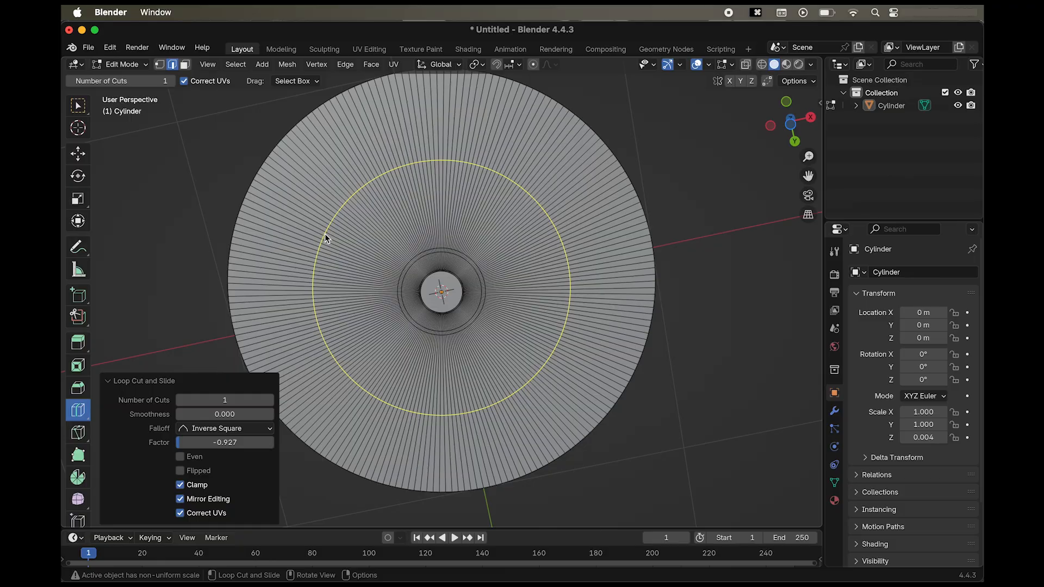
pyautogui.moveTo(325, 237); pyautogui.dragTo(247, 223)
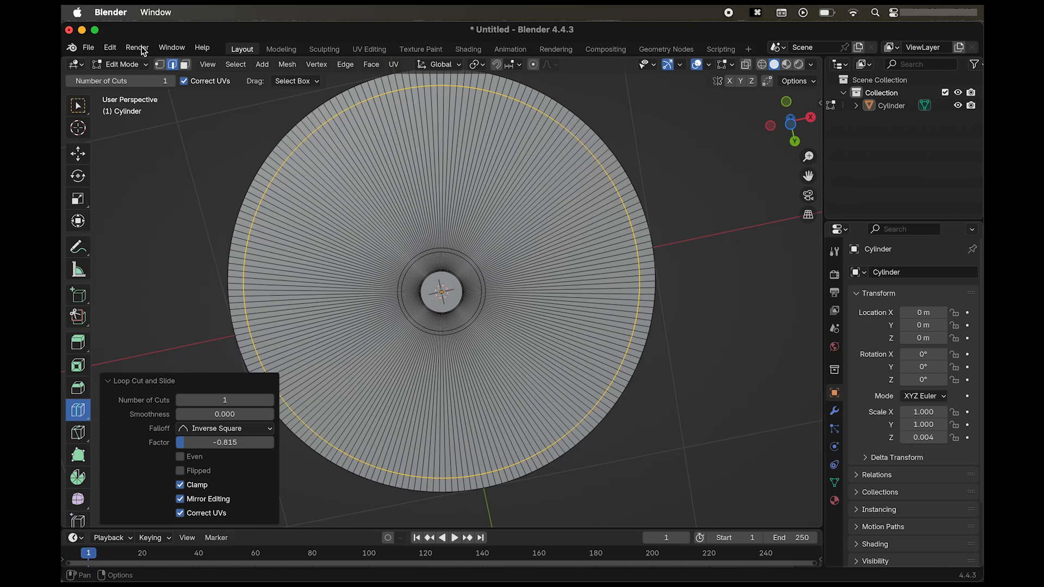
pyautogui.press('w')
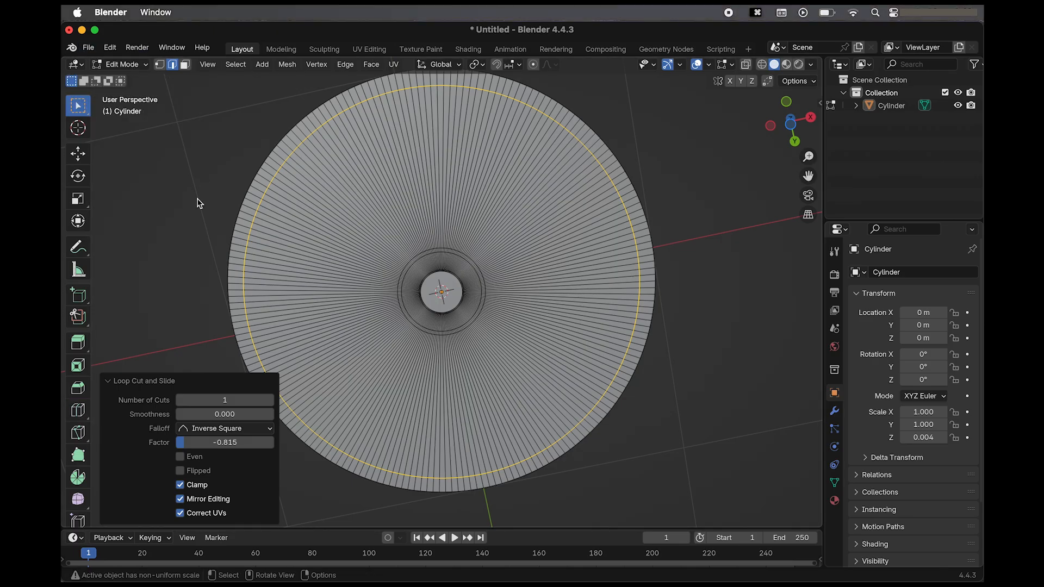
# Delete the small circular center faces on both sides of the disc to open the center hole.
pyautogui.click(185, 65)
pyautogui.scroll(3, 454, 293)
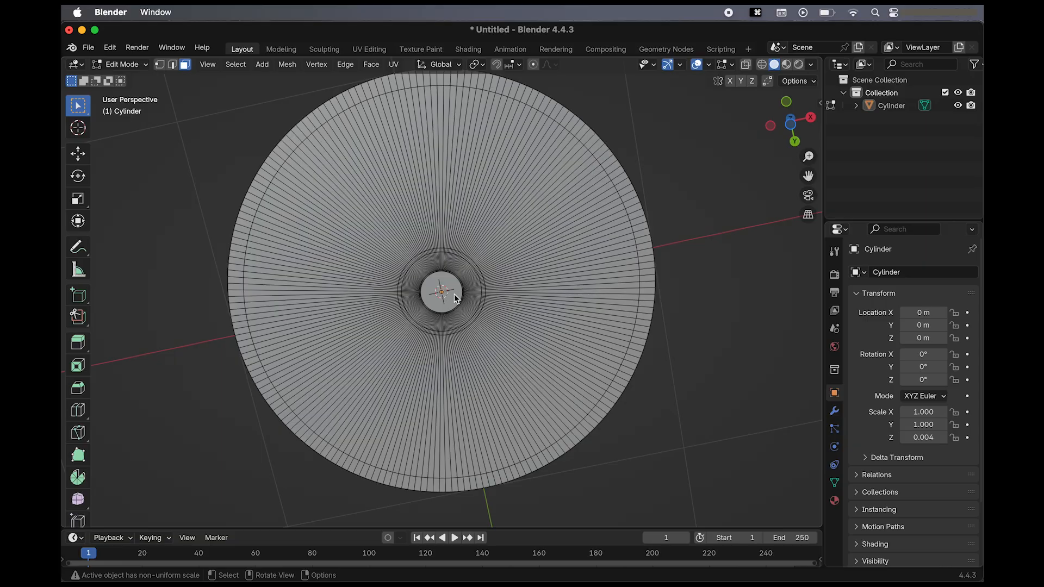
pyautogui.click(452, 294)
pyautogui.press('x')
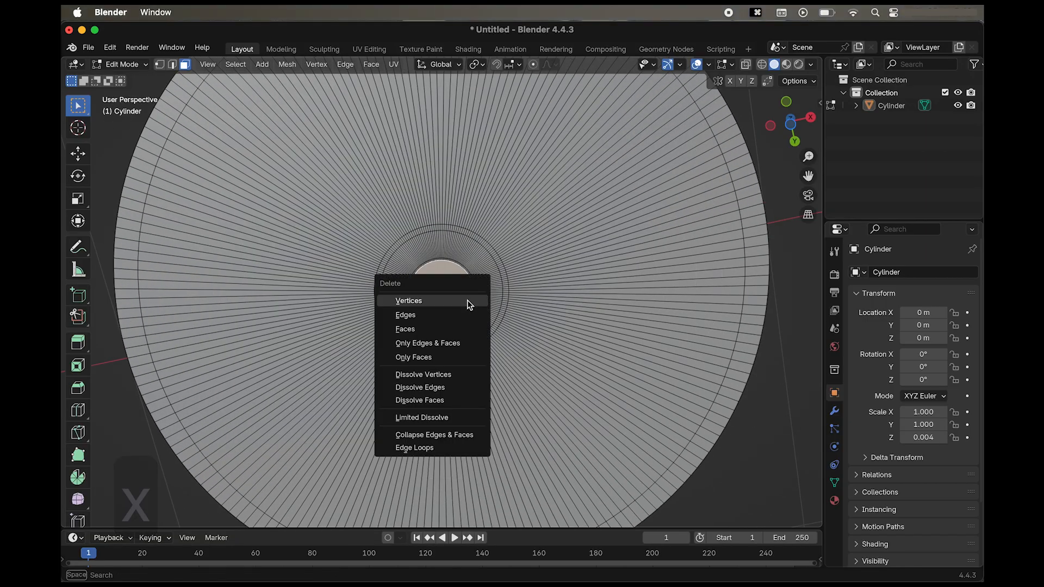
pyautogui.click(459, 329)
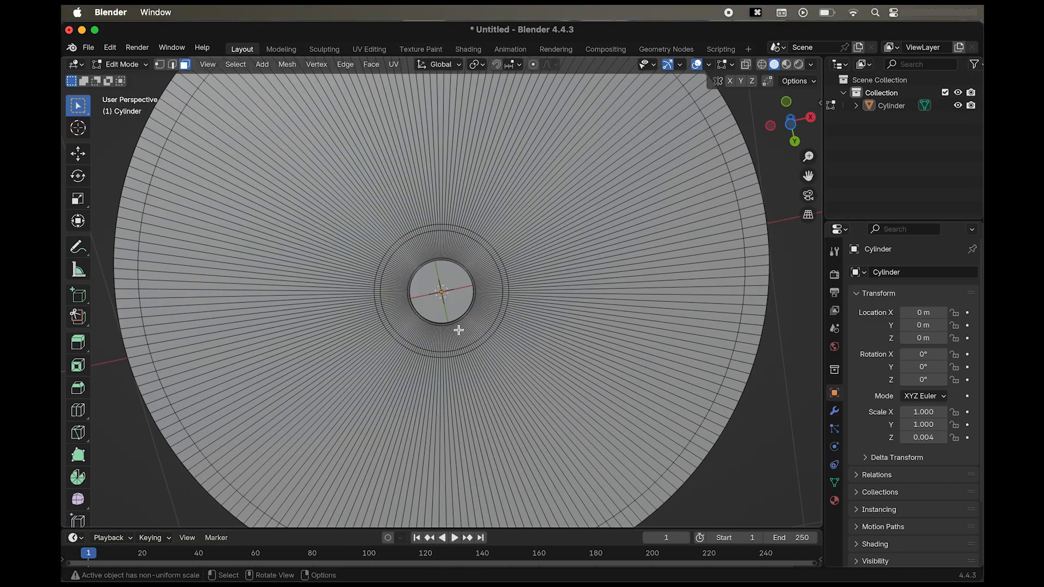
pyautogui.press('x')
pyautogui.click(455, 292)
pyautogui.scroll(10, 453, 291)
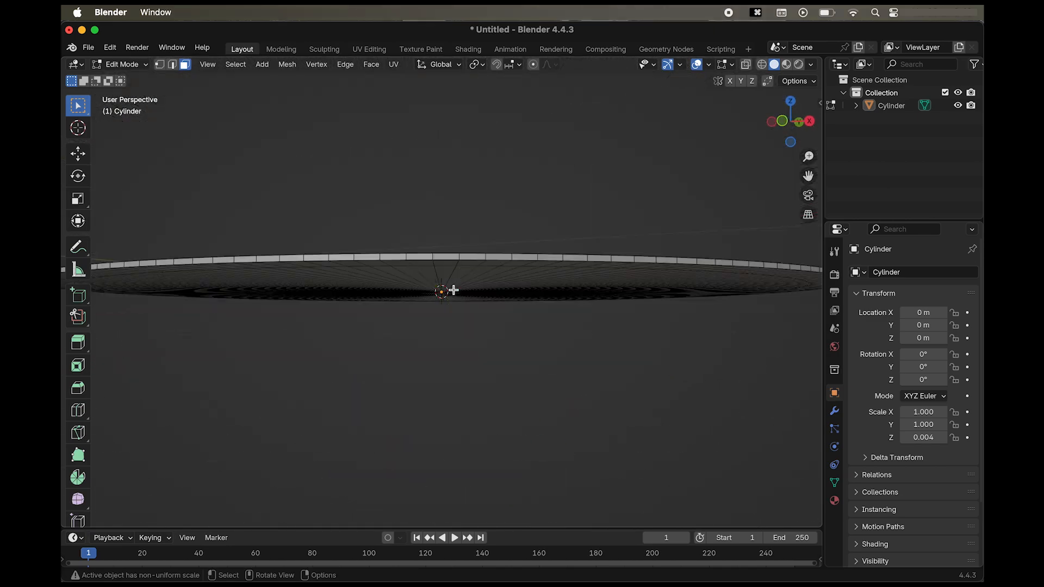
# Split the 3D viewport vertically into two side-by-side areas and turn the second one into a Shader Editor.
pyautogui.scroll(-3, 454, 290)
pyautogui.scroll(-2, 453, 290)
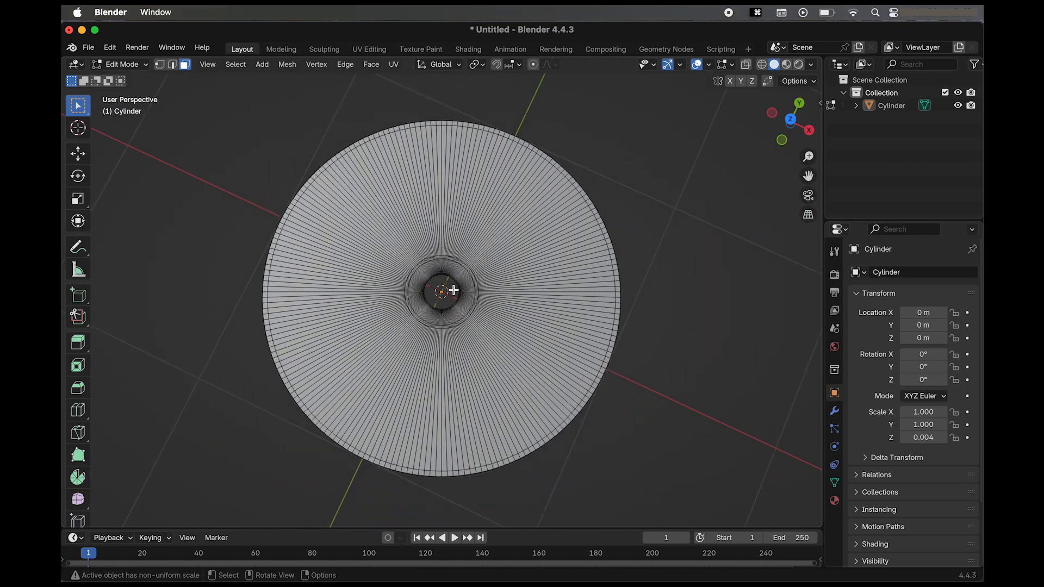
pyautogui.scroll(1, 453, 290)
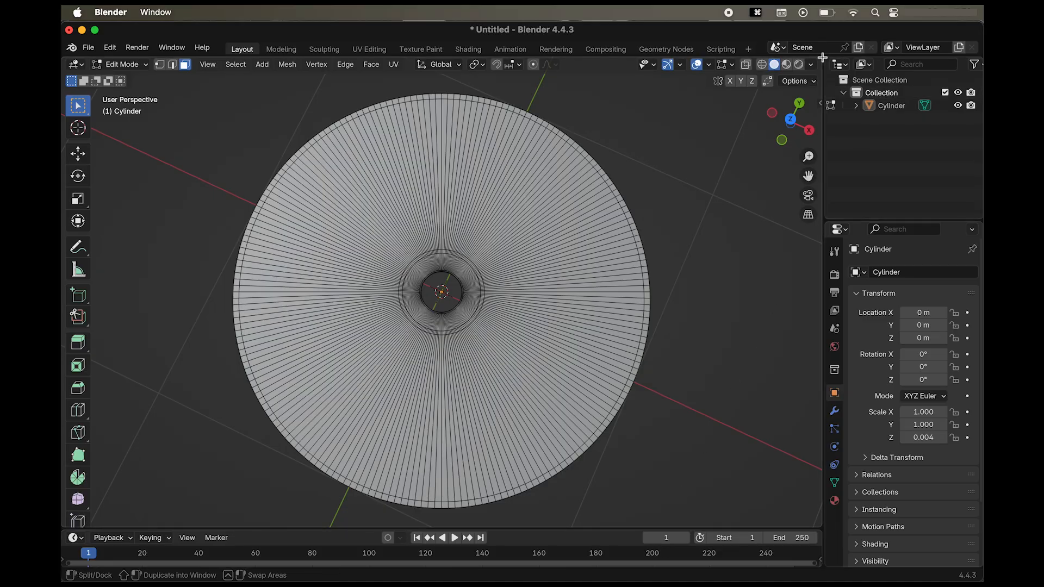
pyautogui.moveTo(818, 57); pyautogui.dragTo(441, 122)
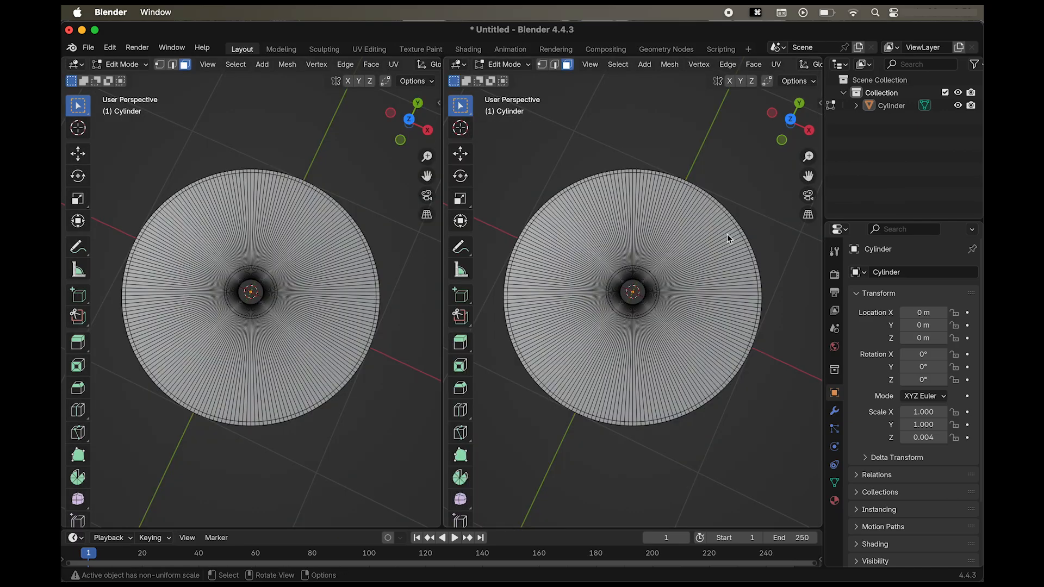
pyautogui.click(458, 64)
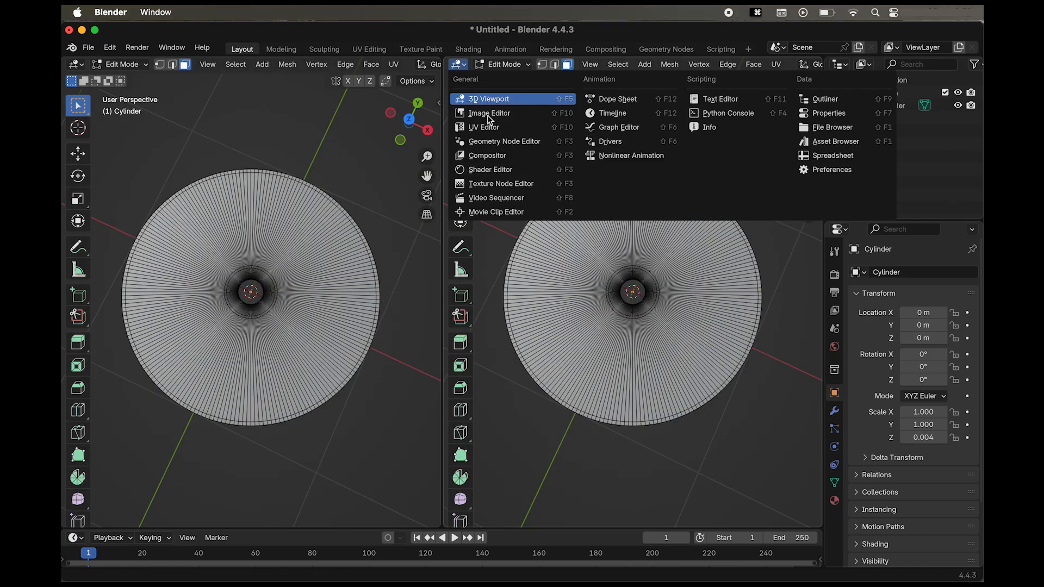
pyautogui.click(501, 171)
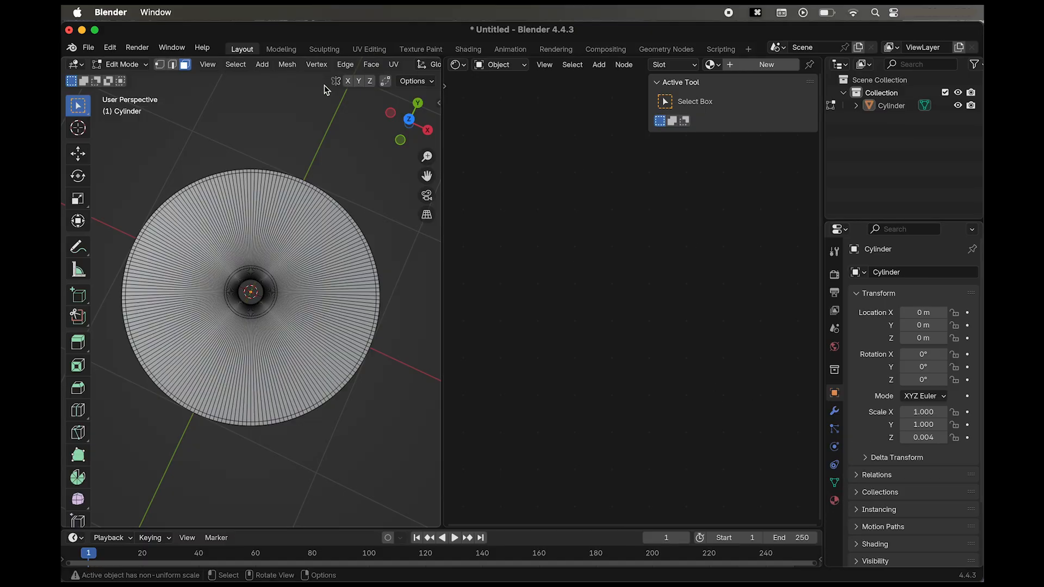
# Switch the viewport to rendered shading and set the world background color to an Environment Texture.
pyautogui.scroll(-10, 346, 68)
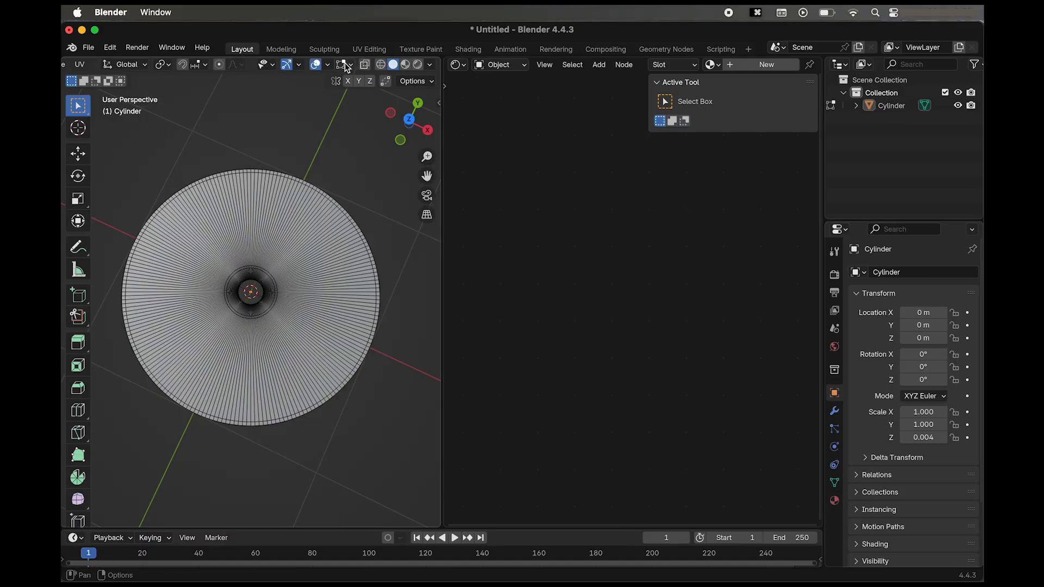
pyautogui.click(417, 65)
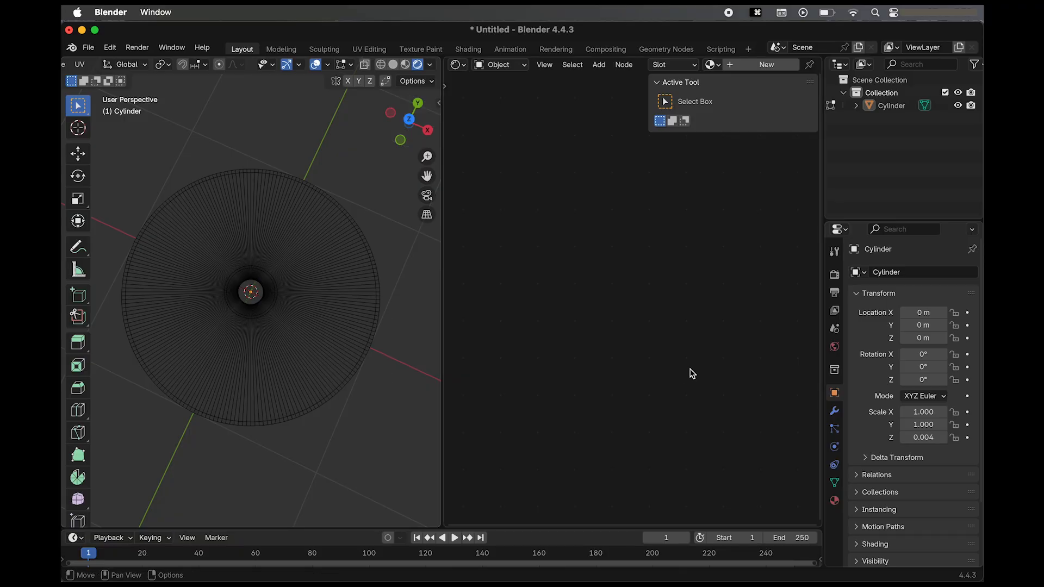
pyautogui.scroll(-3, 948, 466)
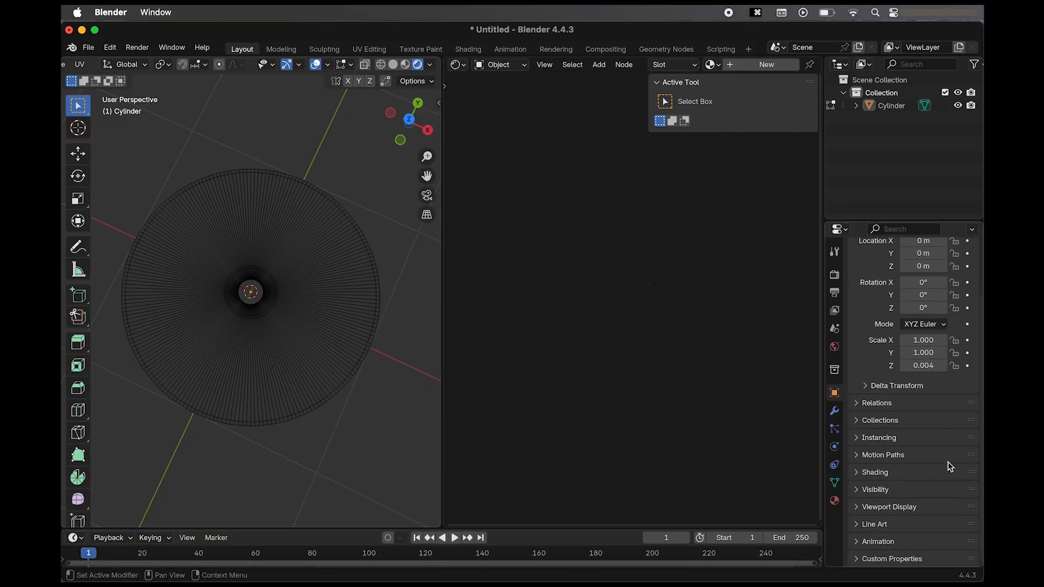
pyautogui.click(834, 501)
pyautogui.click(834, 347)
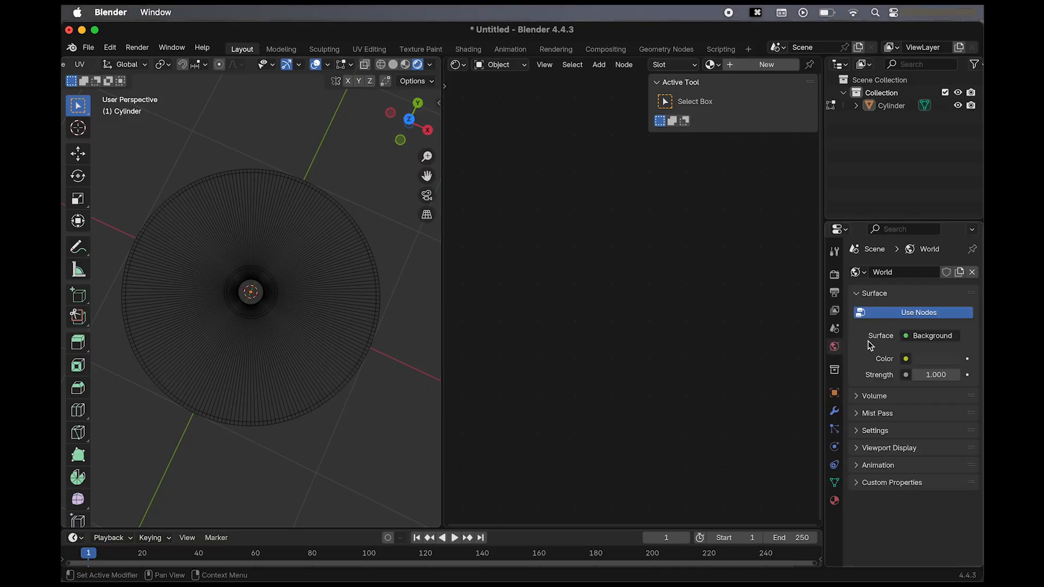
pyautogui.click(907, 360)
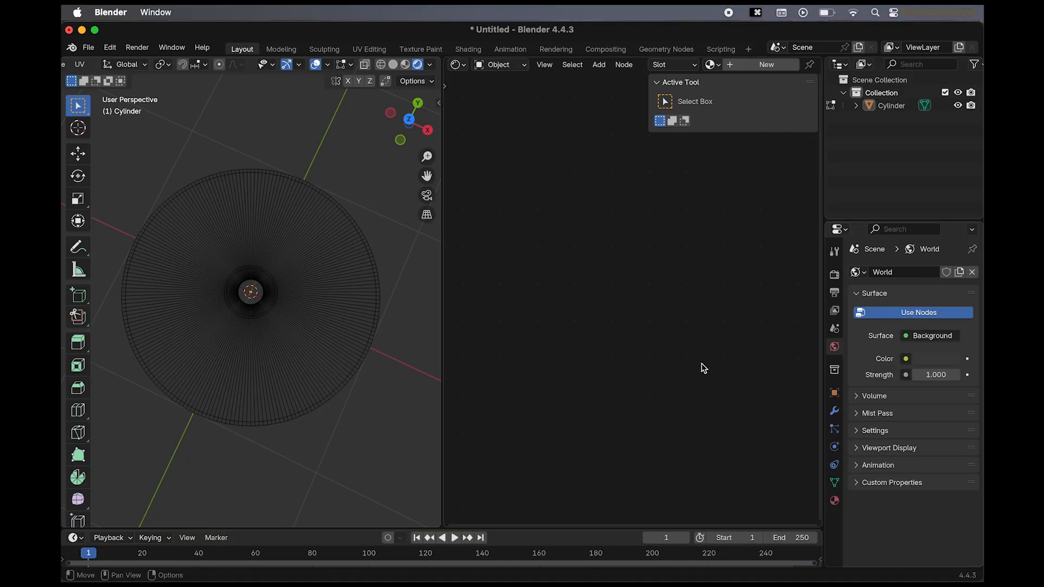
pyautogui.click(904, 359)
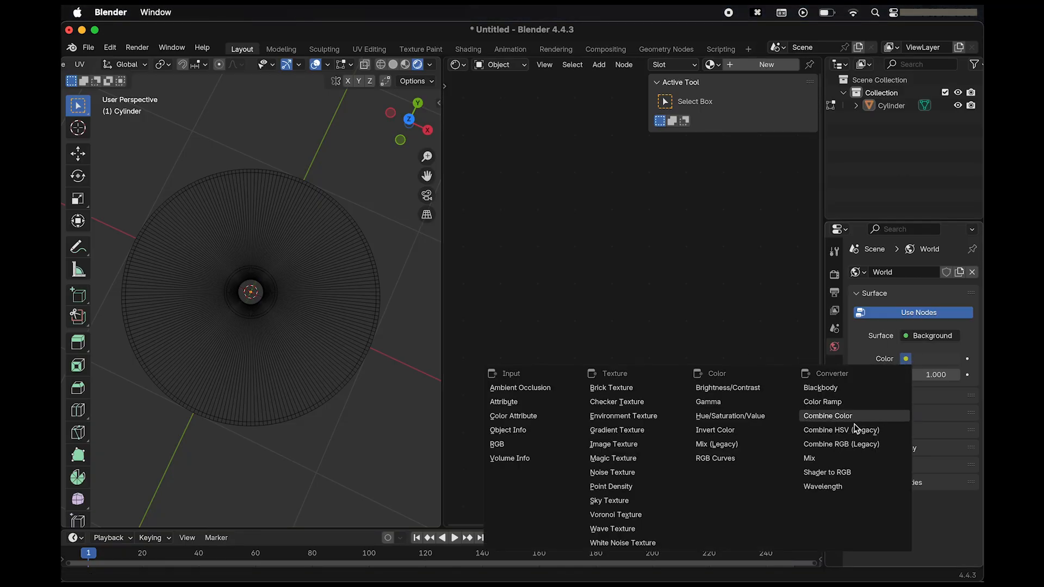
pyautogui.click(643, 423)
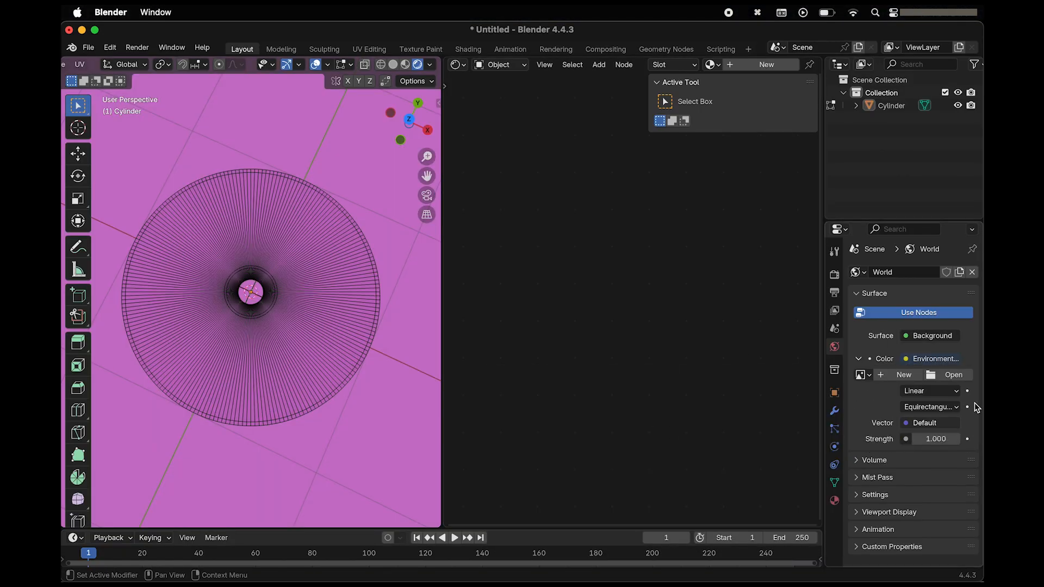
# Load the studio_small image from the HDRI folder in Downloads as the world's environment texture.
pyautogui.click(950, 375)
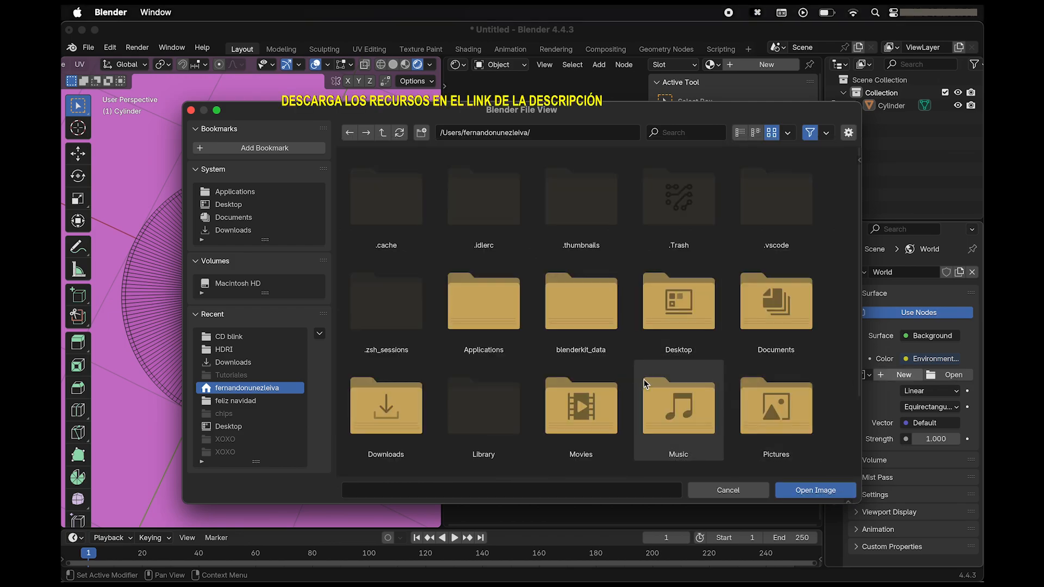
pyautogui.scroll(-3, 643, 381)
pyautogui.scroll(3, 643, 379)
pyautogui.click(233, 230)
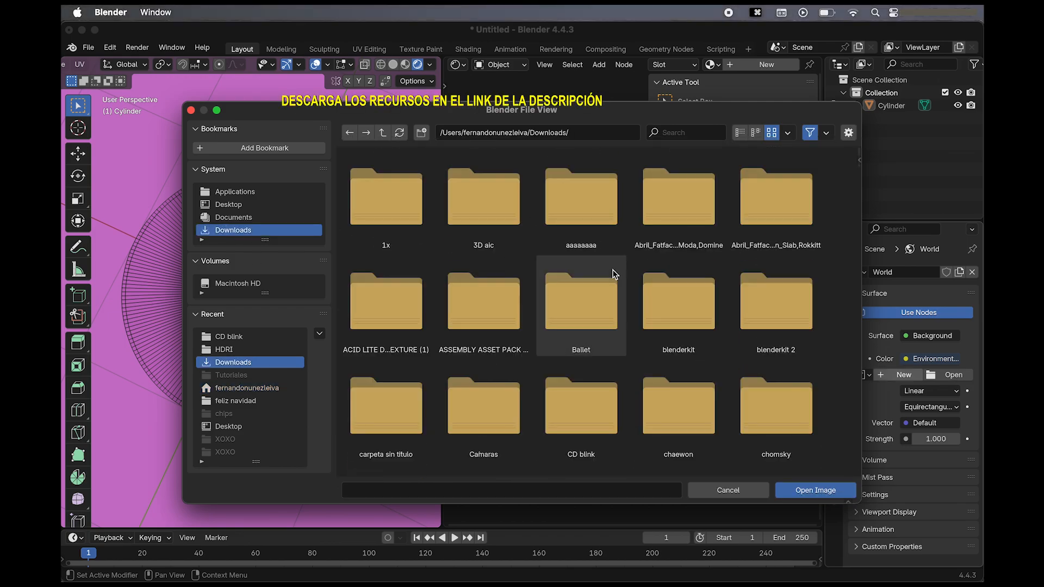
pyautogui.scroll(-15, 612, 269)
pyautogui.click(666, 245)
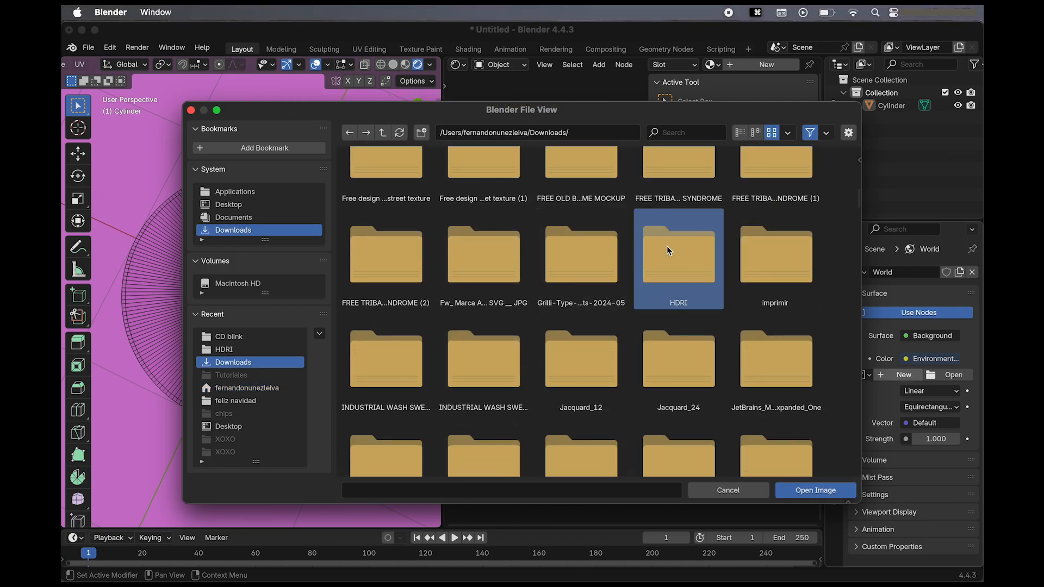
pyautogui.doubleClick(667, 246)
pyautogui.doubleClick(419, 204)
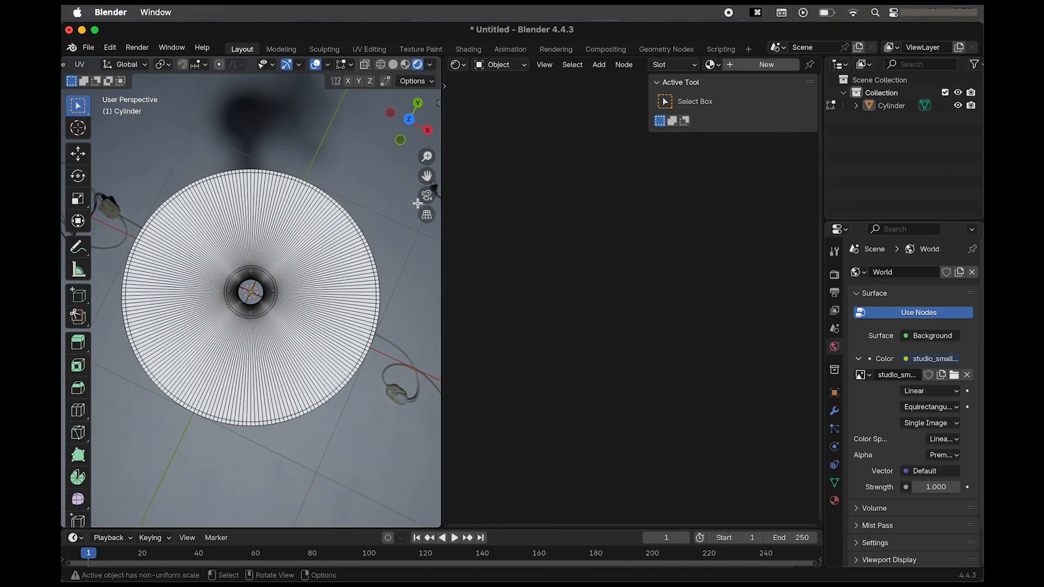
# Select the wide ring of faces on the disc's face and assign it a new material in a second slot.
pyautogui.scroll(-15, 358, 360)
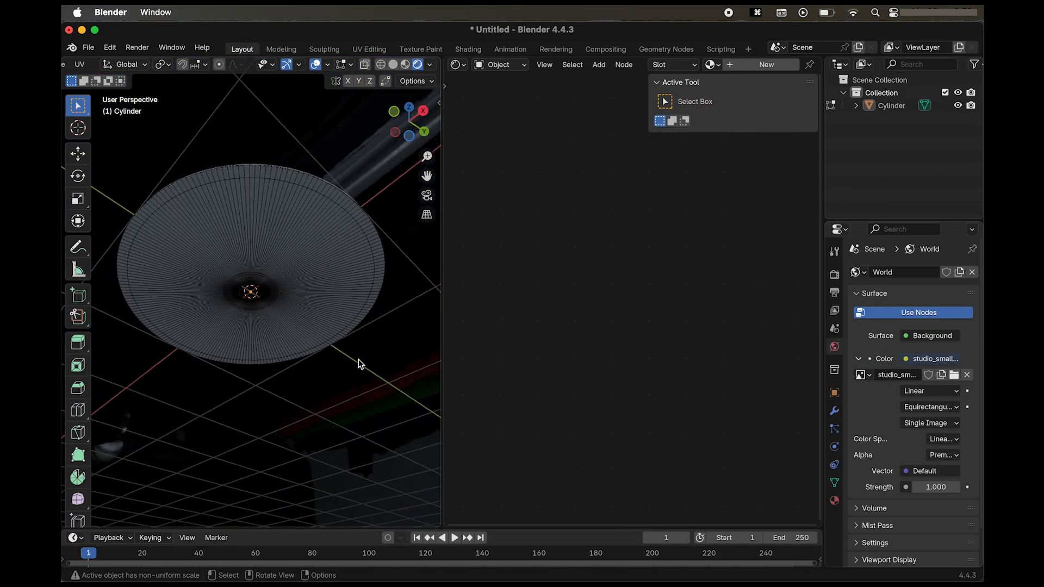
pyautogui.scroll(4, 357, 359)
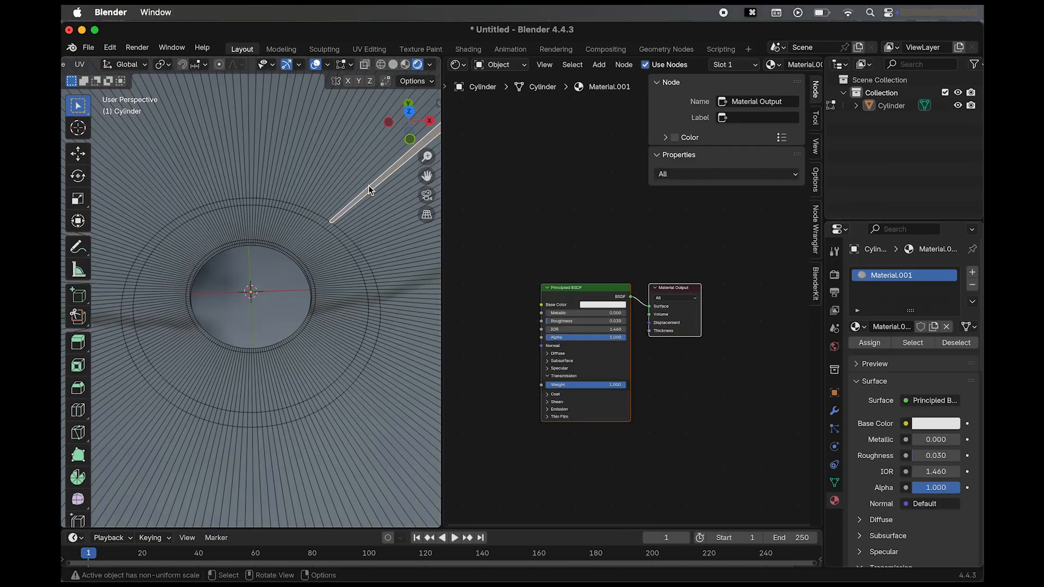
pyautogui.scroll(-2, 369, 189)
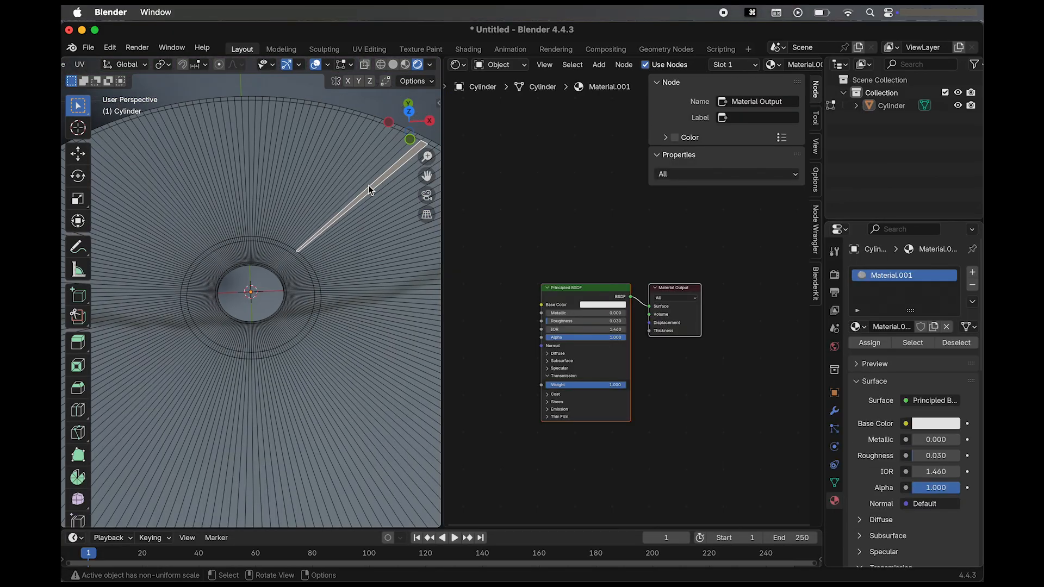
pyautogui.keyDown('alt'); pyautogui.click(380, 308); pyautogui.keyUp('alt')
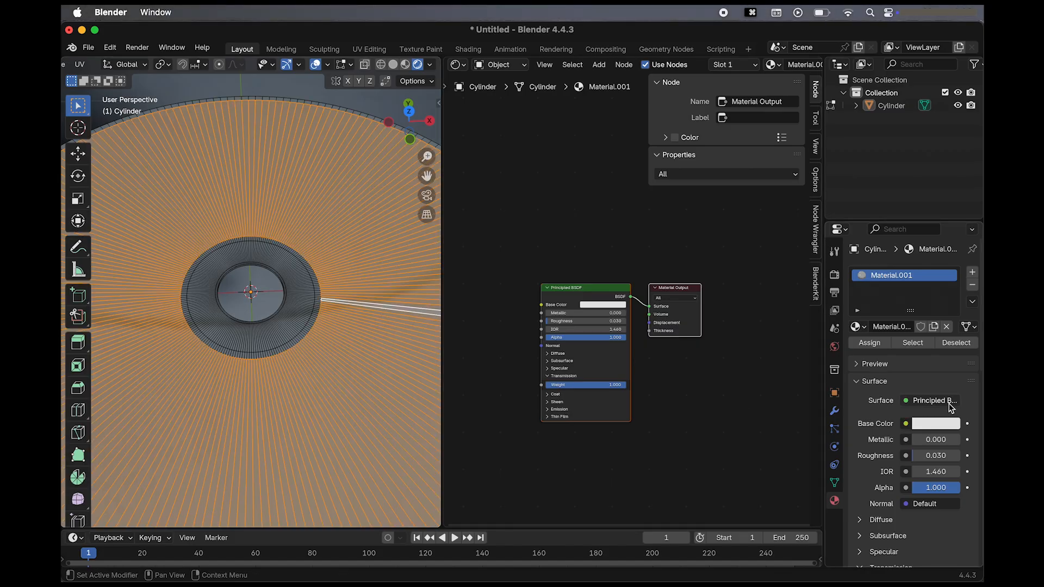
pyautogui.click(972, 273)
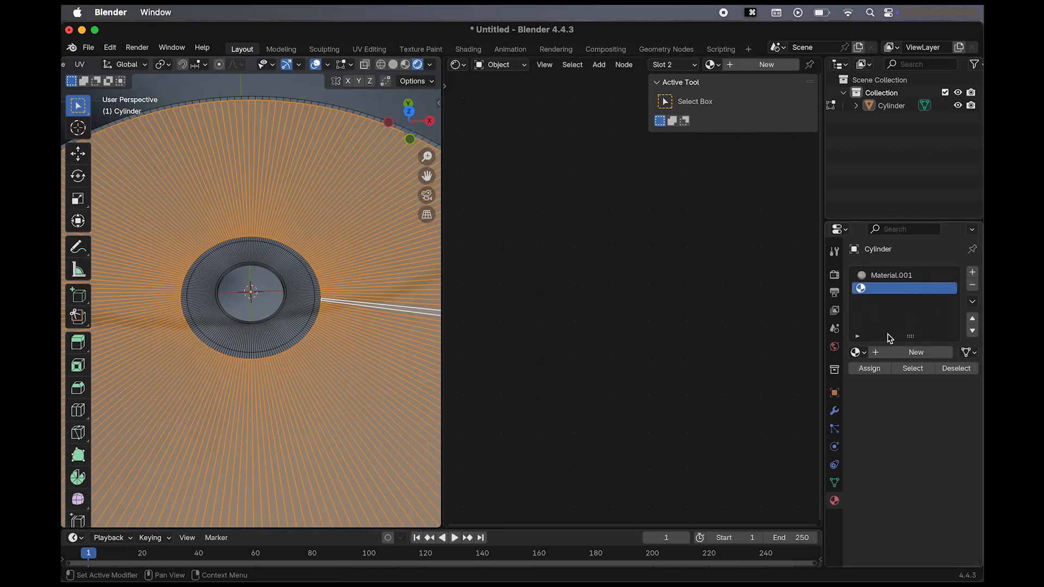
pyautogui.click(892, 353)
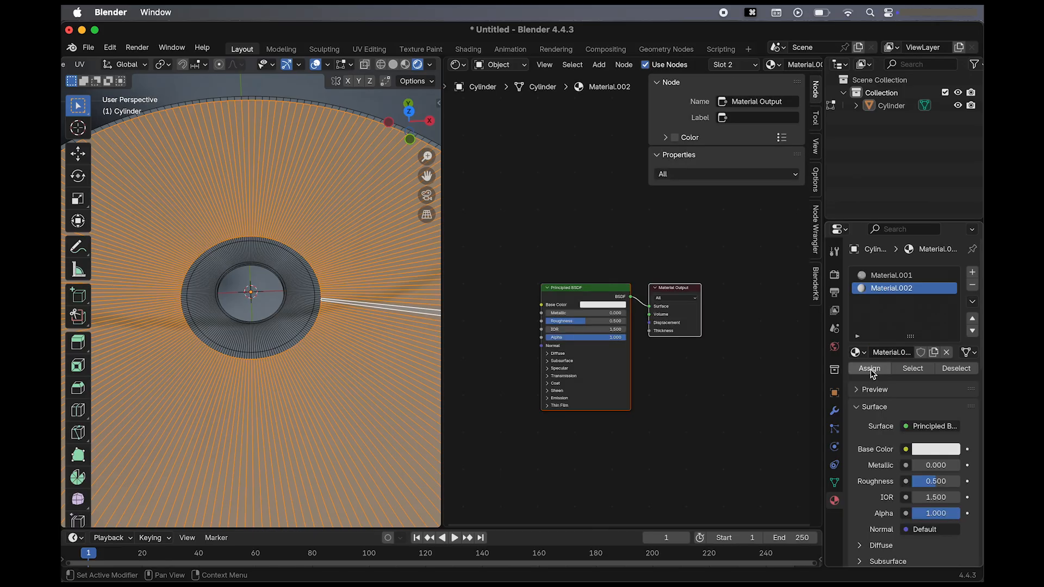
pyautogui.click(869, 370)
pyautogui.click(871, 369)
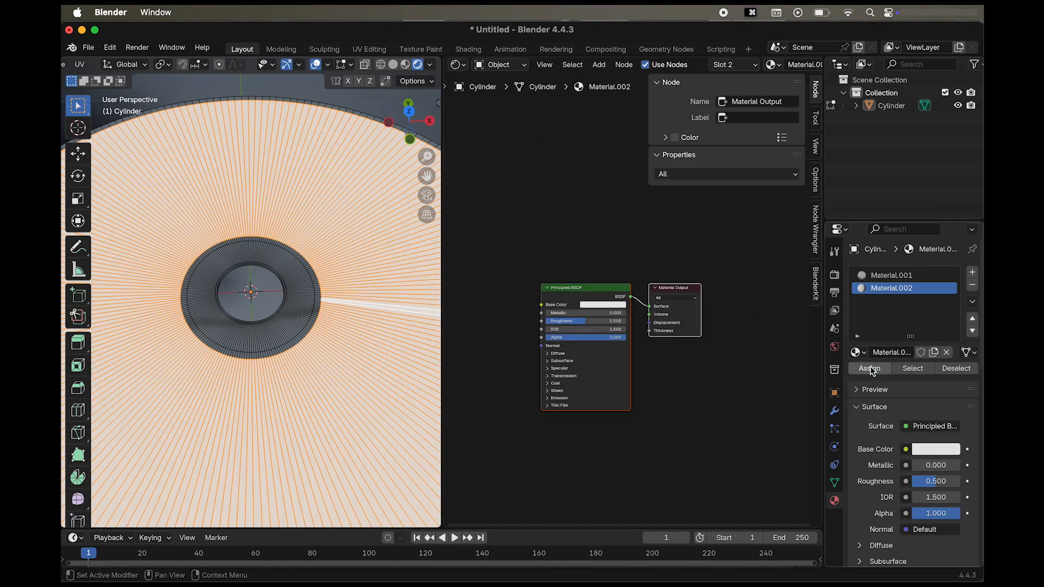
# Replace the second material's Principled BSDF with an Image Texture node and connect its Color to the Material Output's Surface.
pyautogui.scroll(-3, 317, 298)
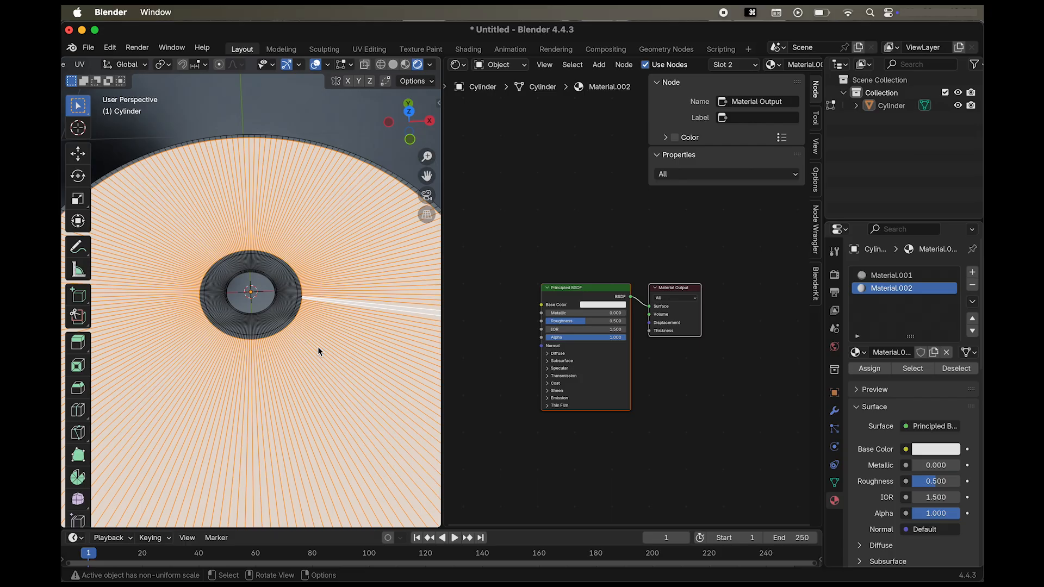
pyautogui.click(596, 293)
pyautogui.press('x')
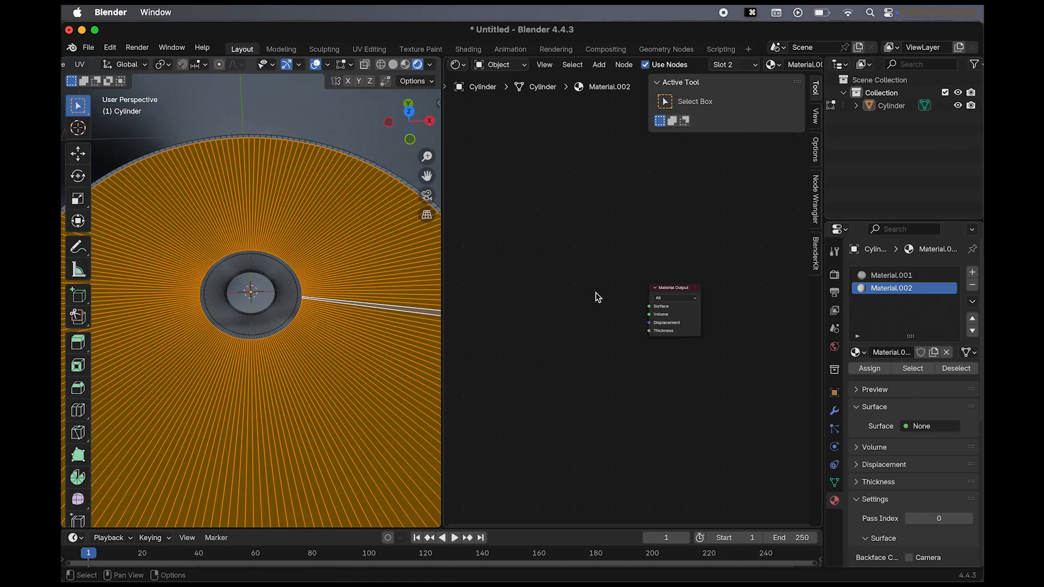
pyautogui.hotkey('shift', 'a')
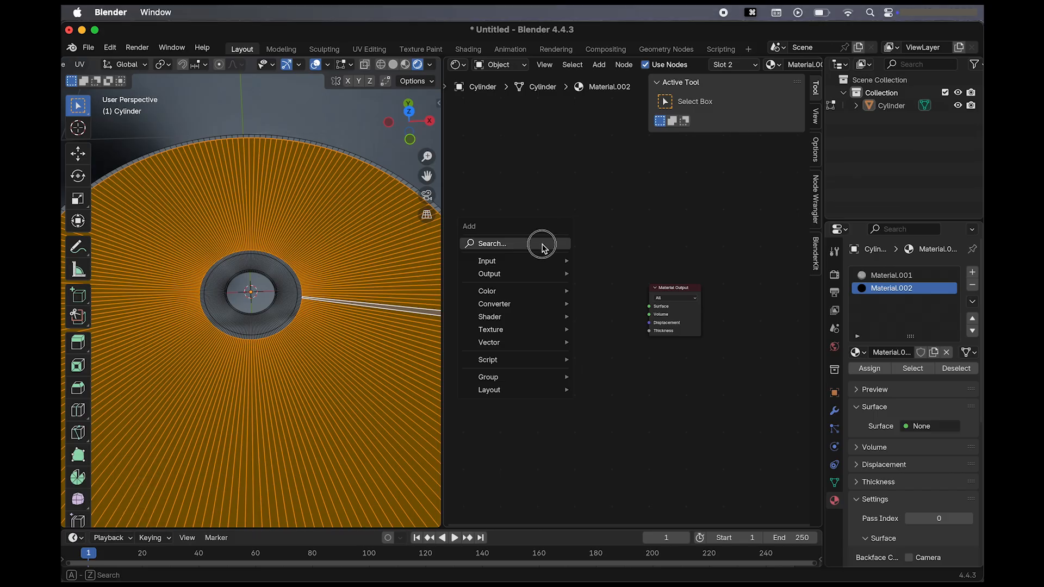
pyautogui.click(539, 243)
pyautogui.write('ima')
pyautogui.click(600, 268)
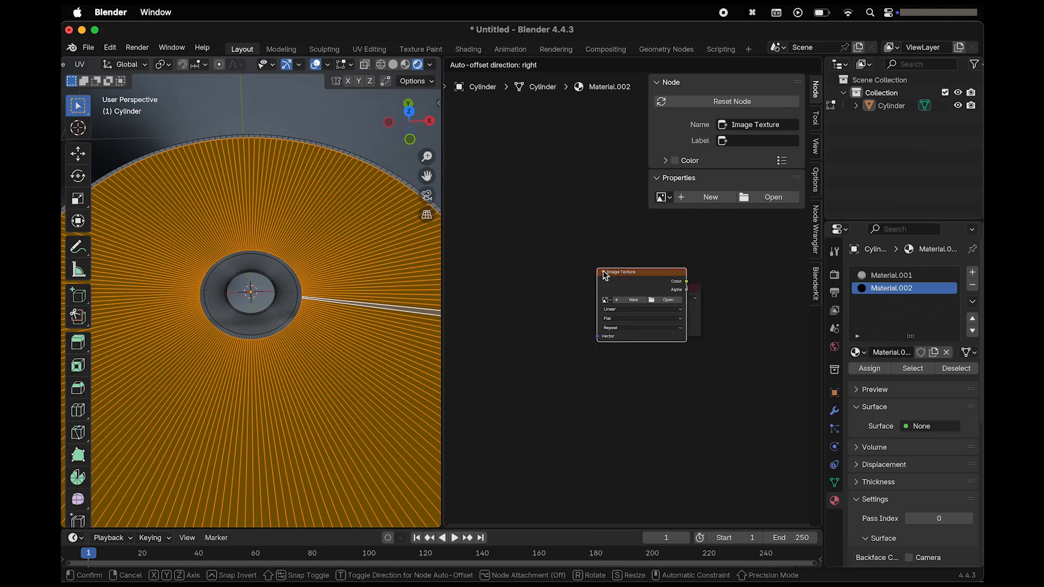
pyautogui.click(524, 280)
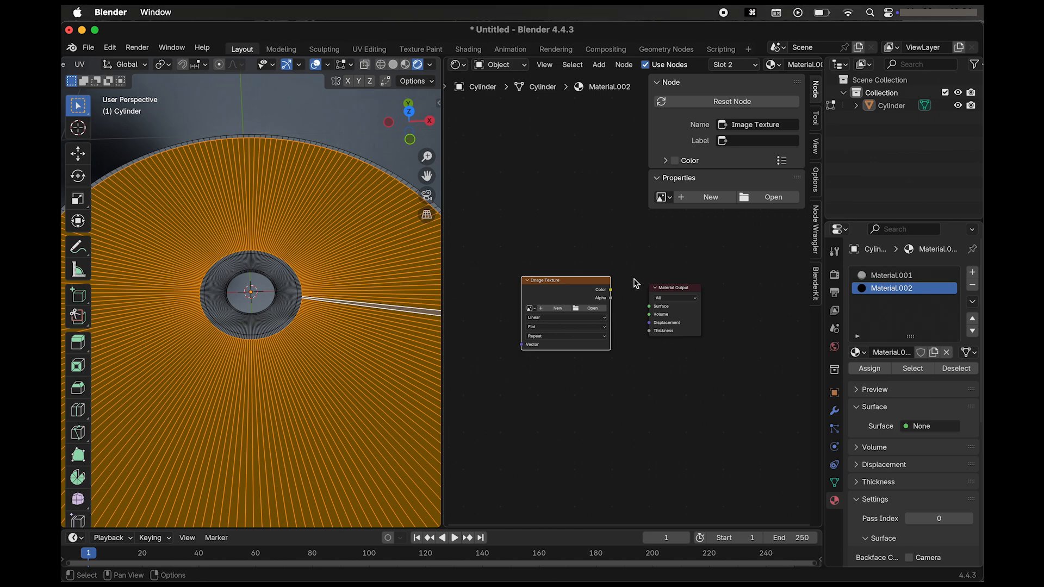
pyautogui.moveTo(611, 291); pyautogui.dragTo(651, 308)
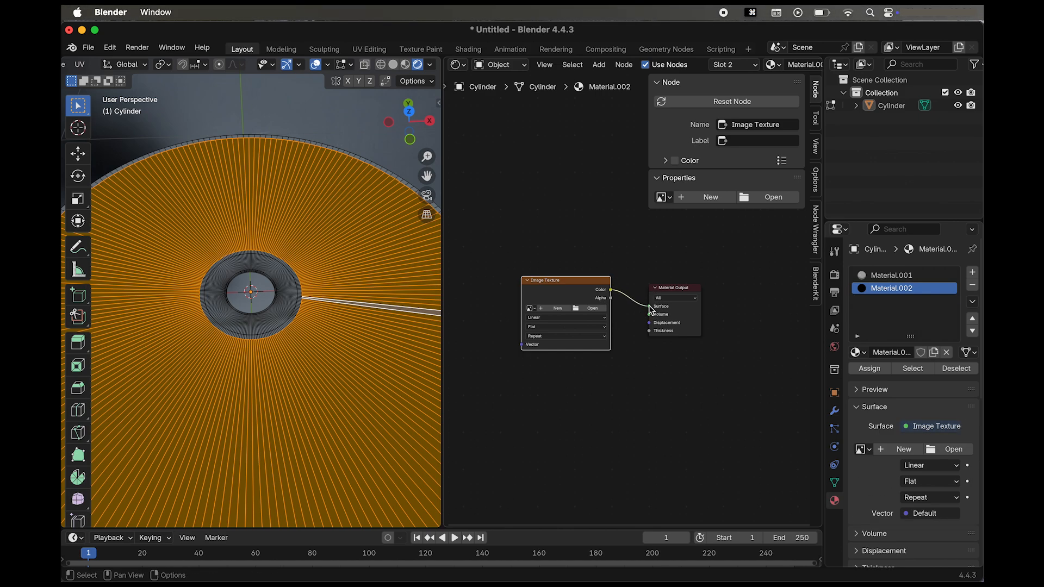
# Load the enema-of-the-state PNG from the CD blink folder in Downloads into the Image Texture node and hide the node sidebar.
pyautogui.click(596, 311)
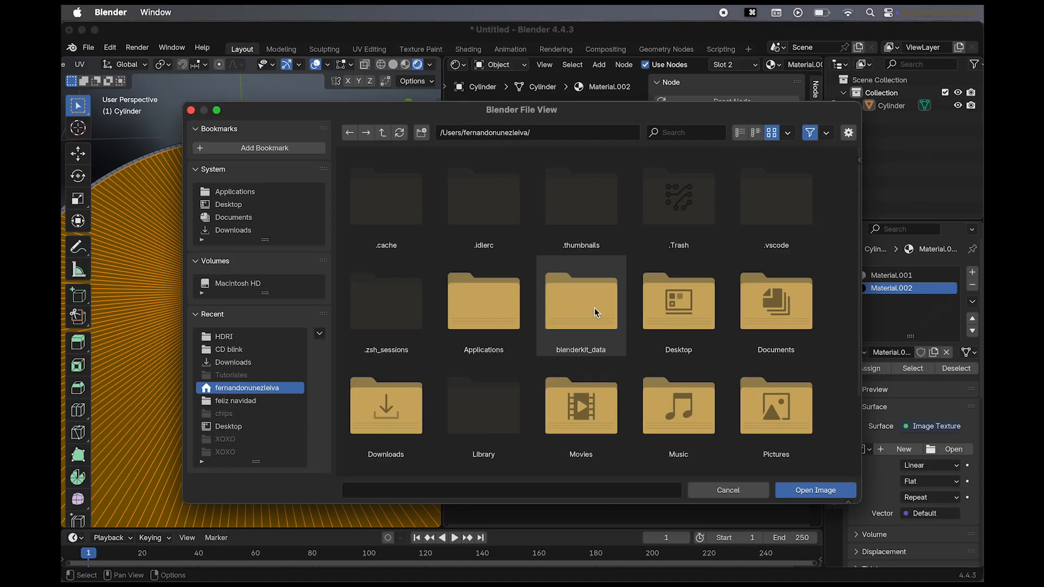
pyautogui.click(239, 231)
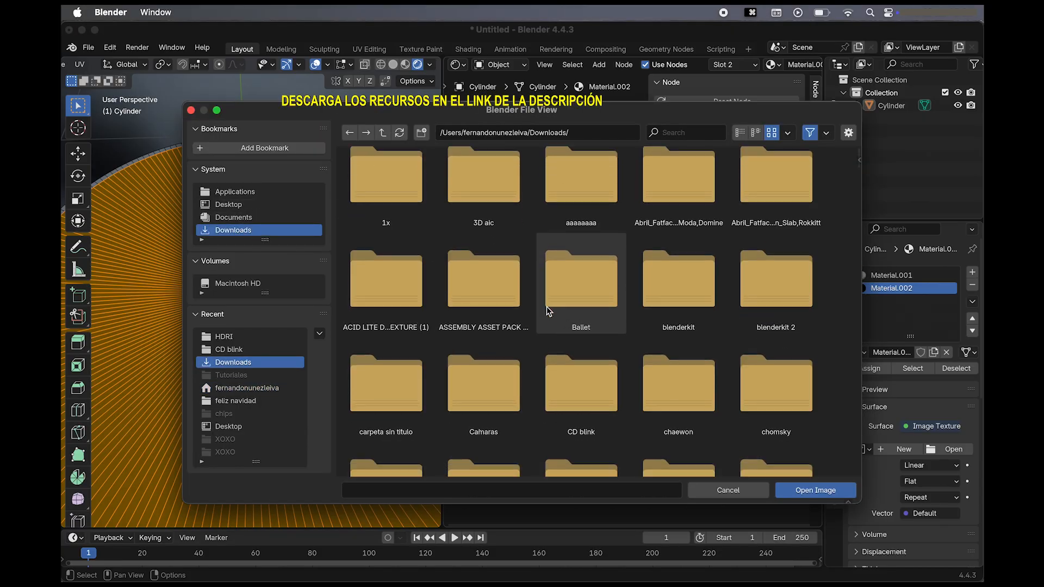
pyautogui.scroll(-5, 546, 306)
pyautogui.doubleClick(587, 273)
pyautogui.doubleClick(510, 190)
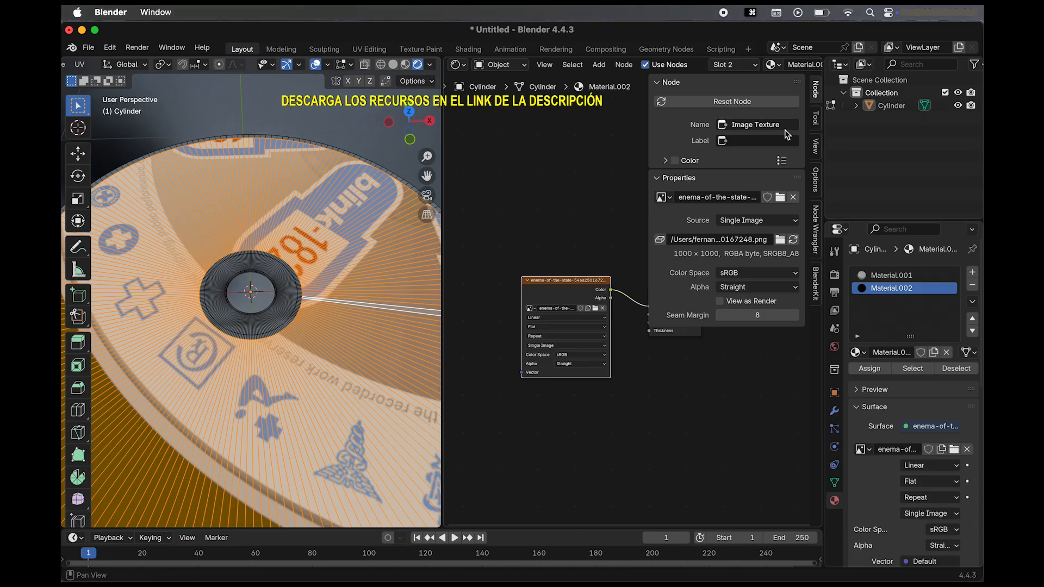
pyautogui.press('n')
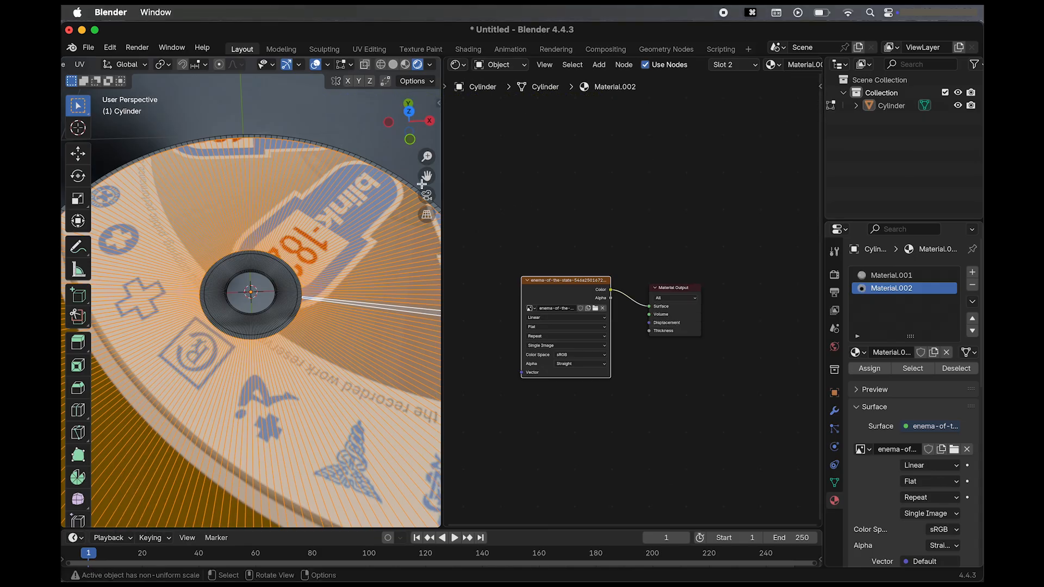
# Change the Shader Editor area to a UV Editor to show the disc's UVs over the label image.
pyautogui.scroll(-4, 379, 403)
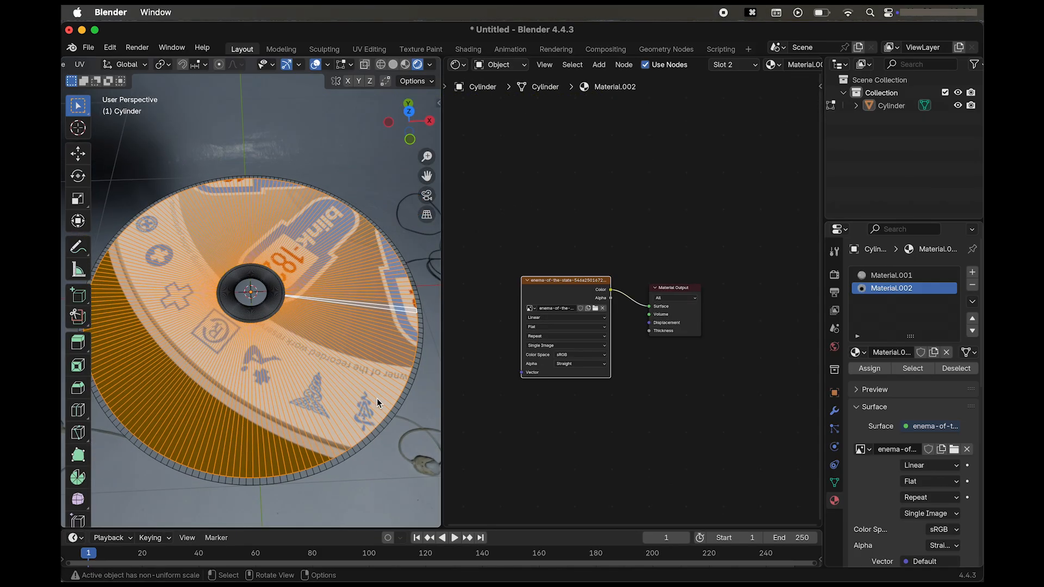
pyautogui.click(457, 65)
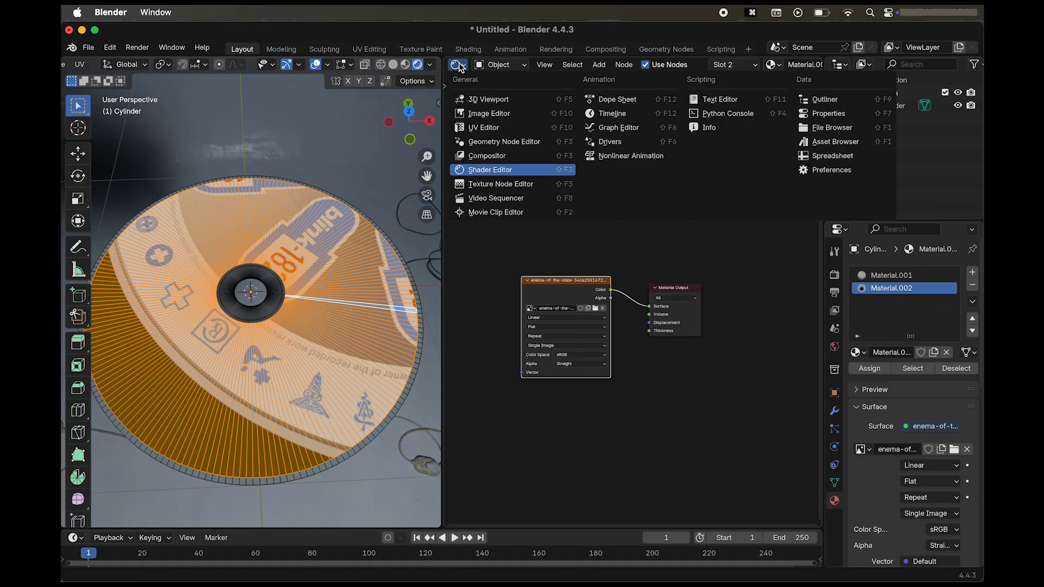
pyautogui.click(483, 127)
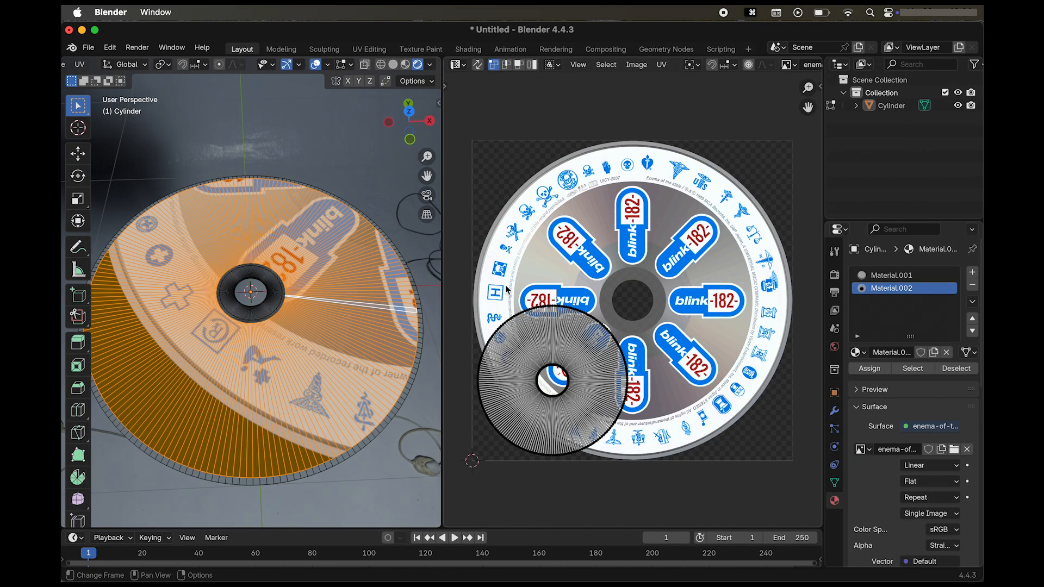
# Select all of the disc's UVs and move them about 0.26 along X and 0.27 along Y to centre them over the label image.
pyautogui.press('c')
pyautogui.moveTo(489, 276); pyautogui.dragTo(652, 501)
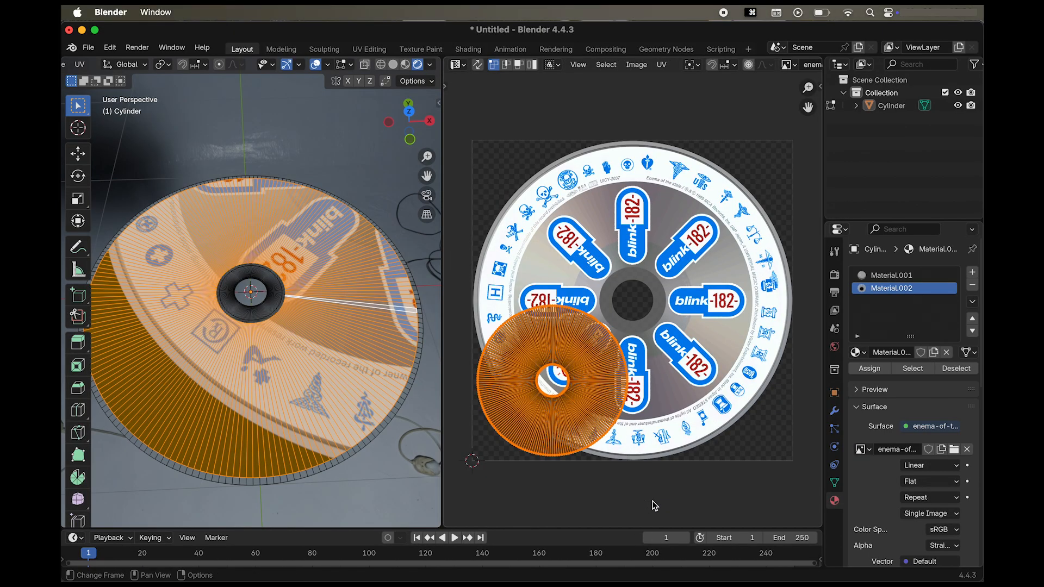
pyautogui.press('g')
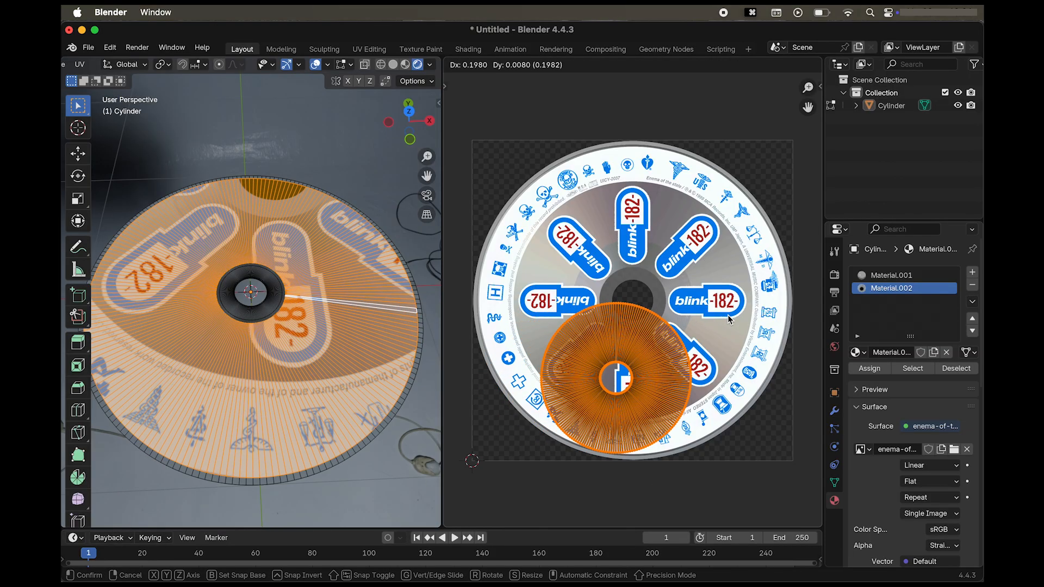
pyautogui.press('z')
pyautogui.press('x')
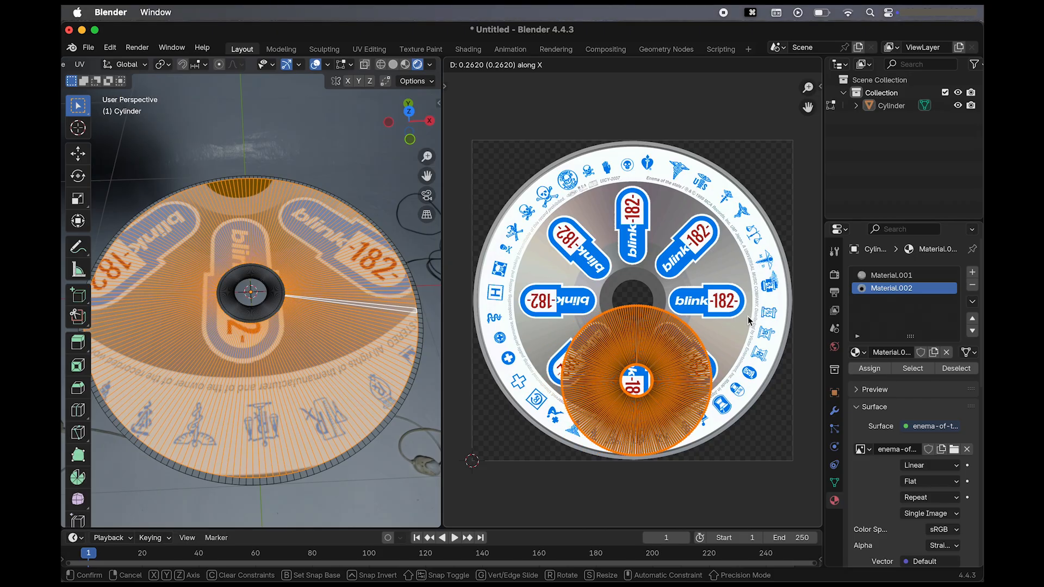
pyautogui.click(748, 316)
pyautogui.press('g')
pyautogui.press('y')
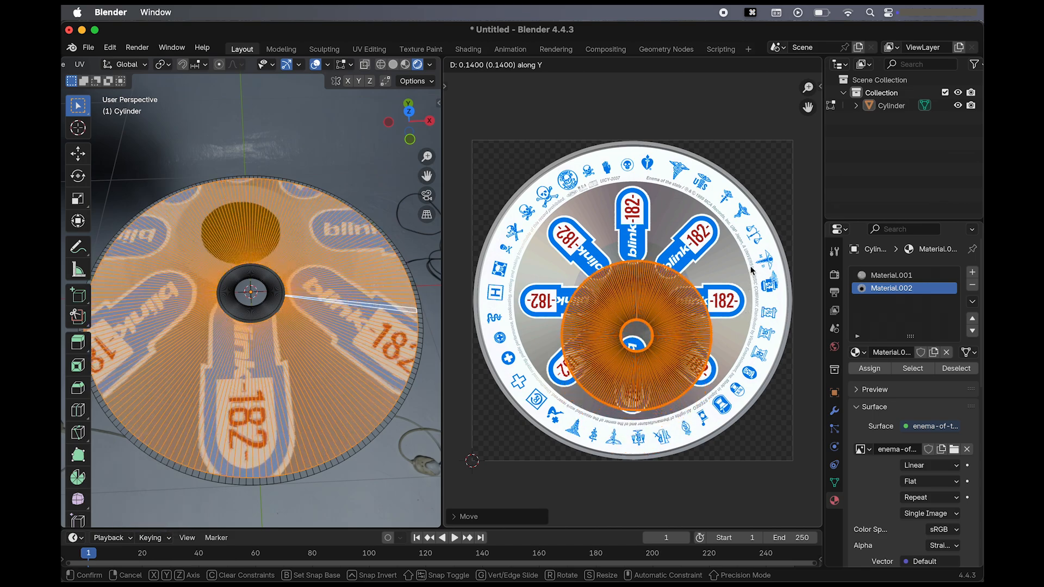
pyautogui.click(746, 237)
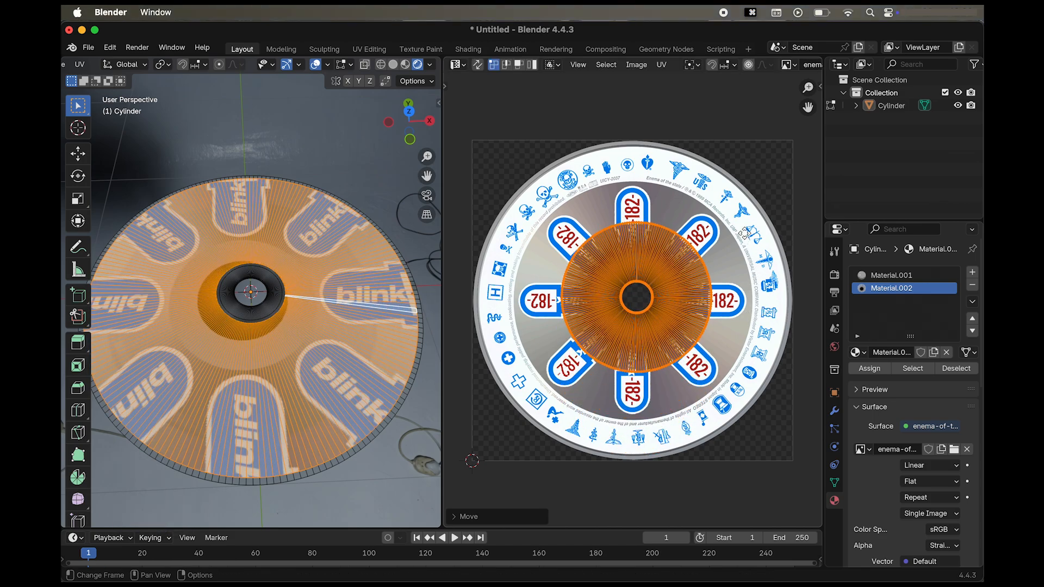
# Nudge the UVs about -0.008 along X and scale them about 2.04 to fill the label disc.
pyautogui.press('g')
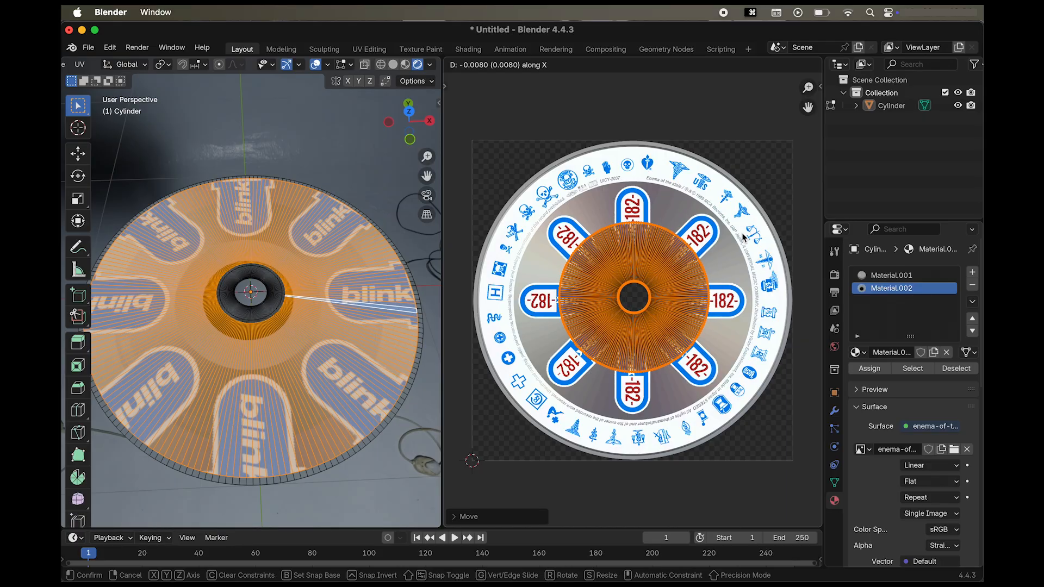
pyautogui.press('s')
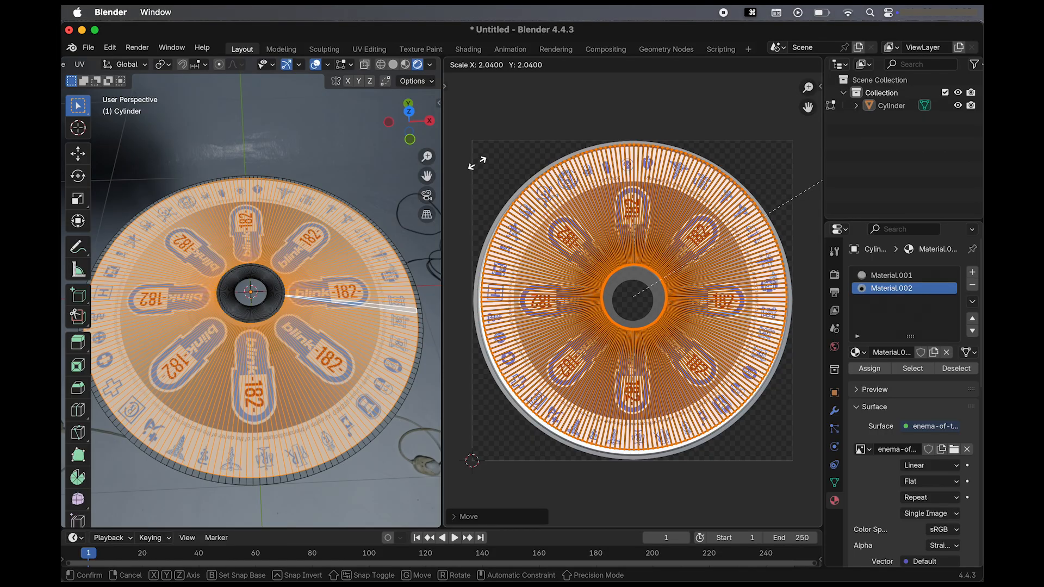
pyautogui.click(477, 164)
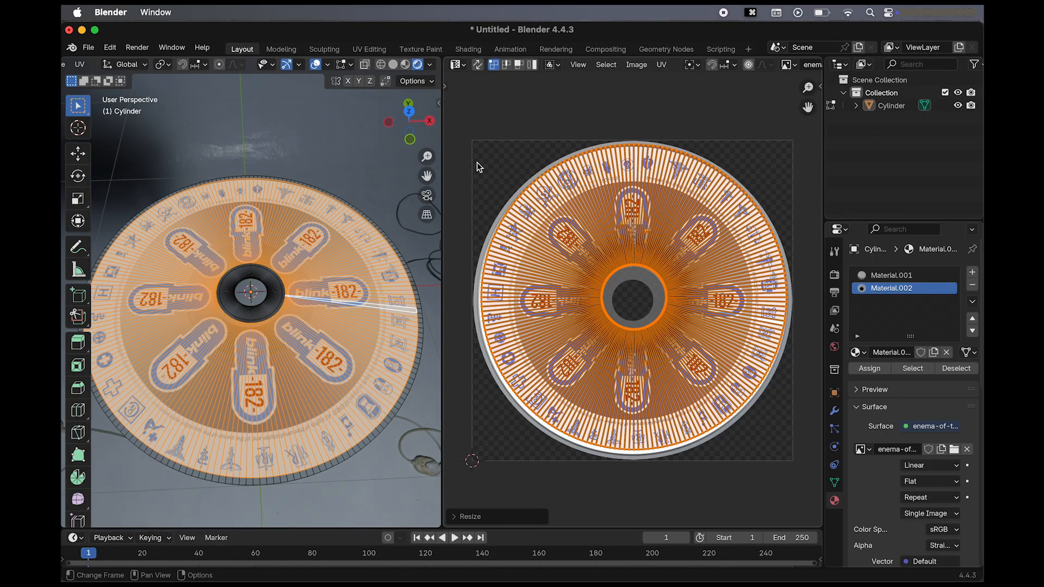
# Reselect the whole UV ring and shift it about 0.01 down to align it concentrically with the label.
pyautogui.press('y')
pyautogui.press('x')
pyautogui.press('z')
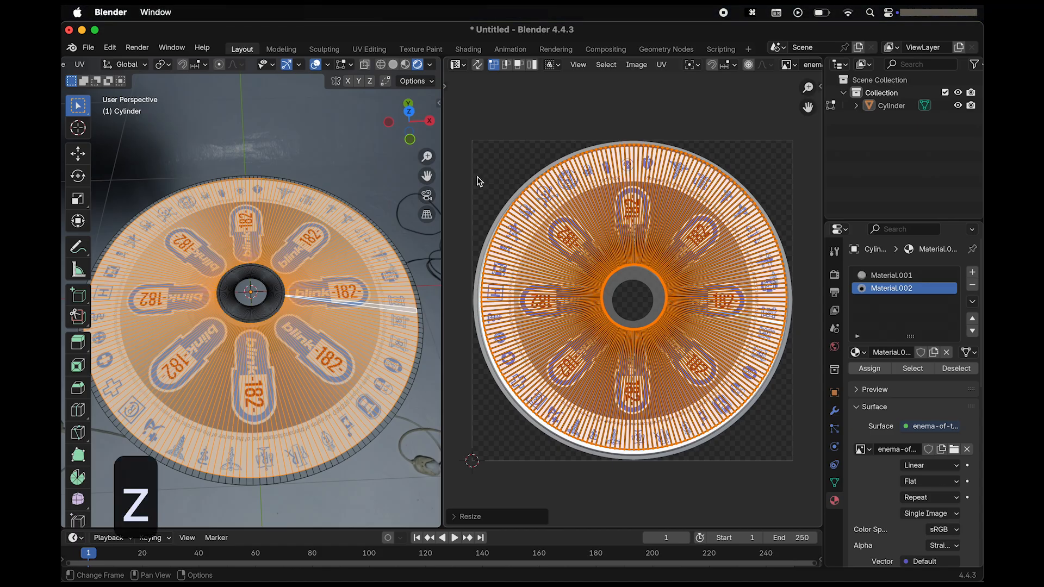
pyautogui.click(498, 140)
pyautogui.moveTo(461, 118); pyautogui.dragTo(811, 505)
pyautogui.press('g')
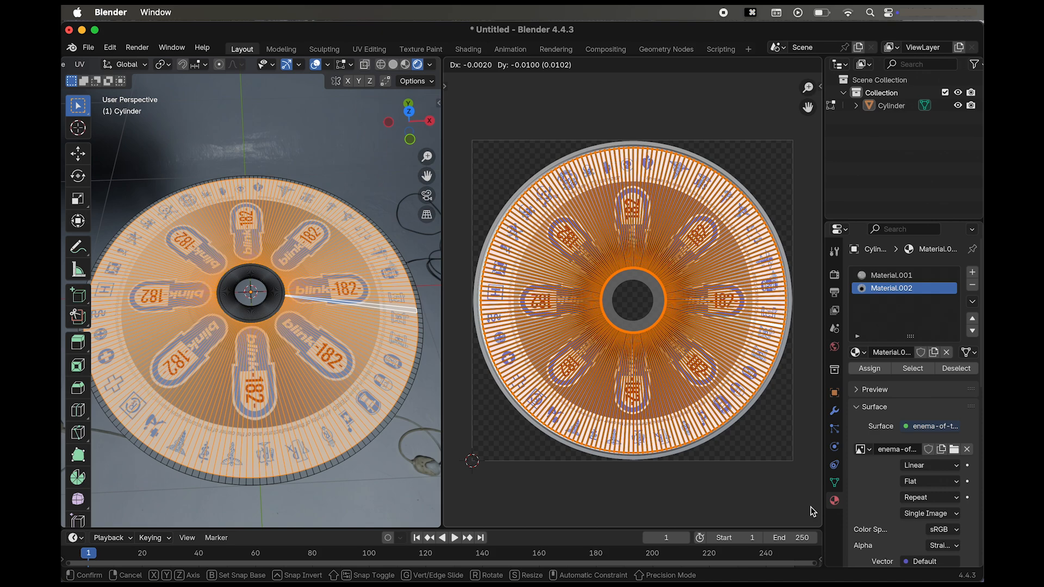
pyautogui.click(813, 511)
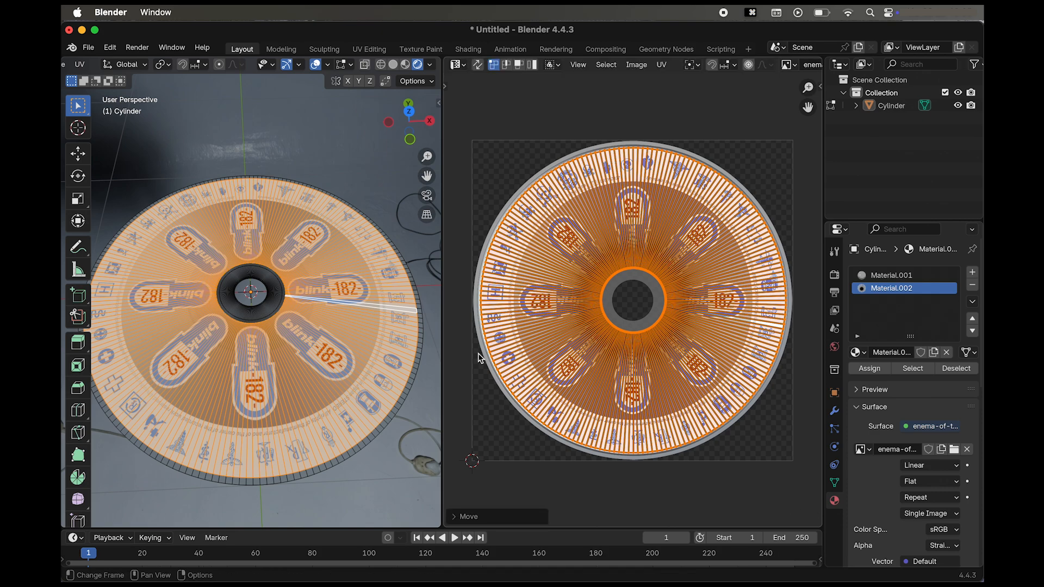
# Change the UV Editor area back to a Shader Editor, select the disc's outer rim faces, and create a new material in a third slot.
pyautogui.click(458, 64)
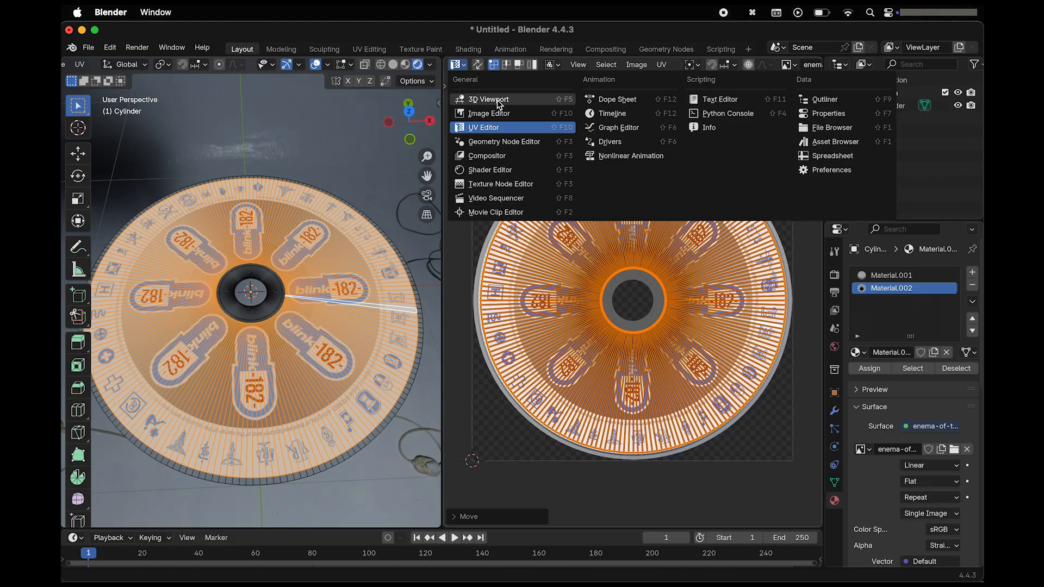
pyautogui.click(486, 170)
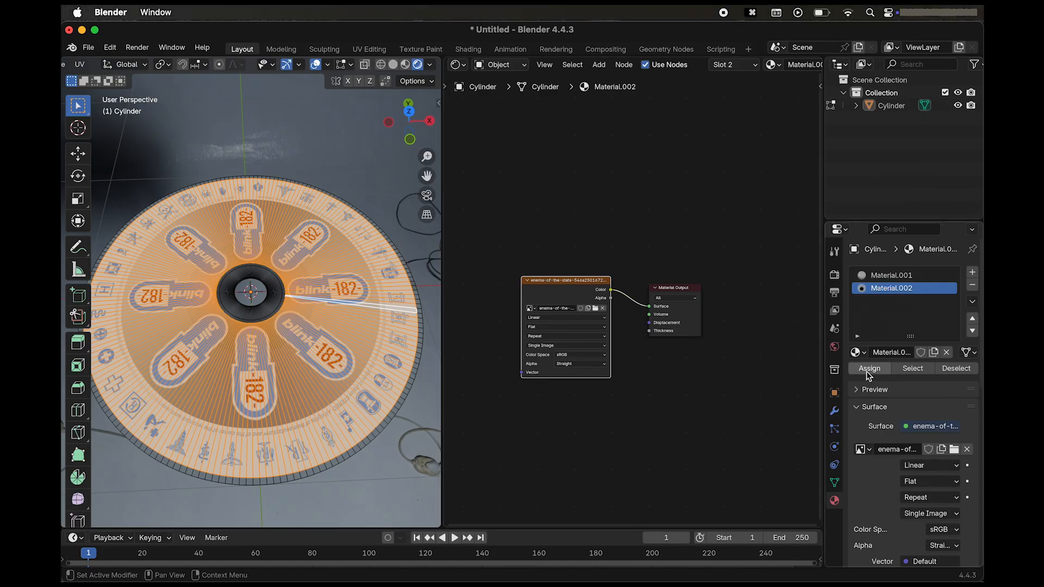
pyautogui.keyDown('alt'); pyautogui.click(416, 291); pyautogui.keyUp('alt')
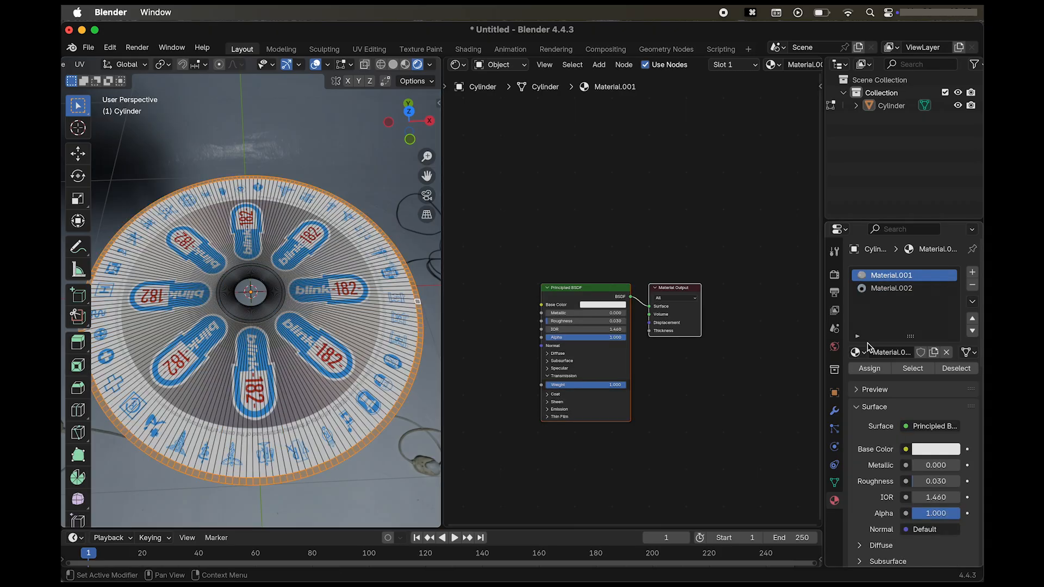
pyautogui.click(972, 273)
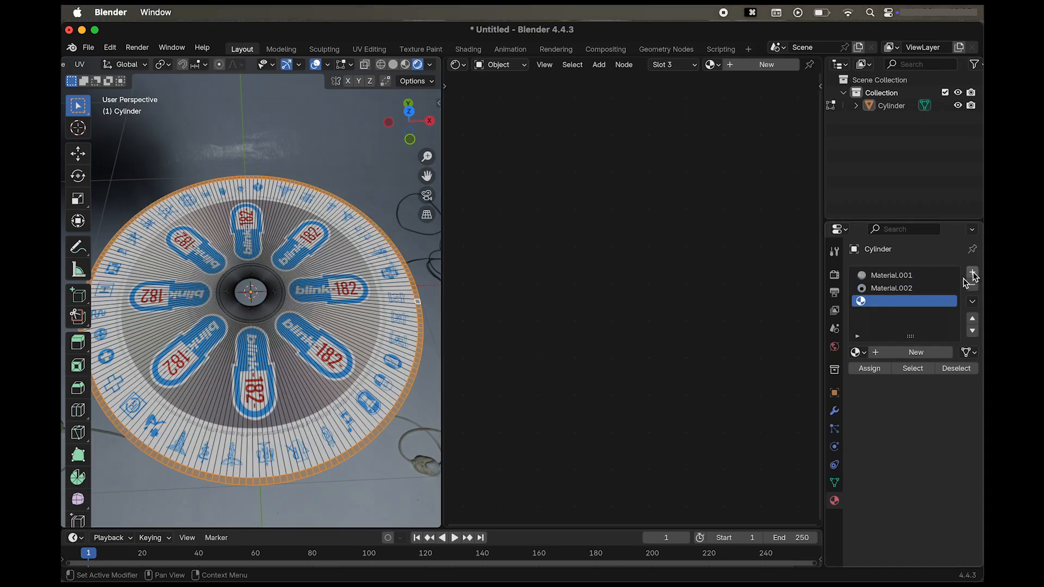
pyautogui.click(915, 352)
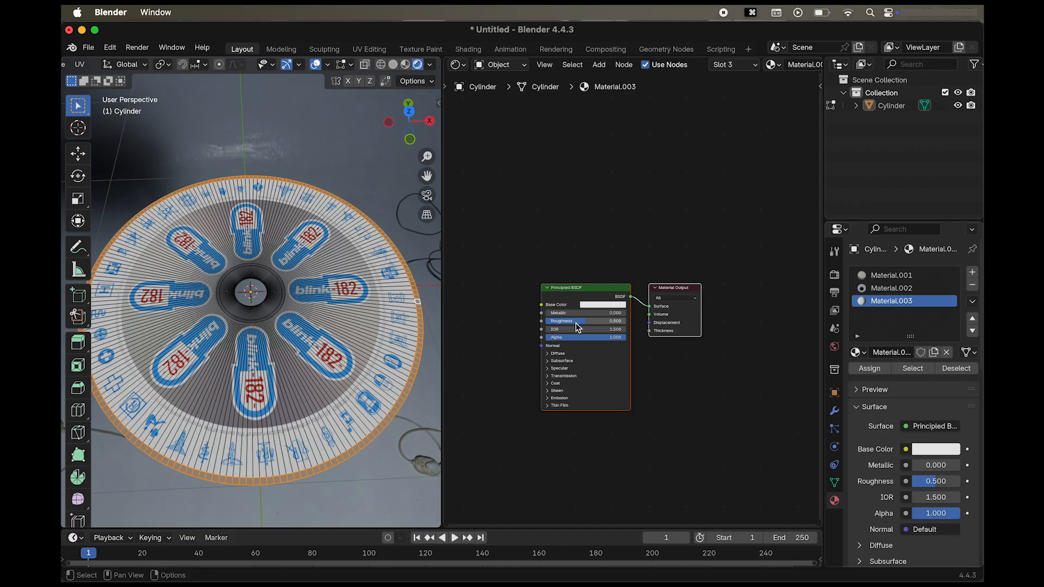
# Set the third material's Metallic to about 0.611 and Roughness to 0.1, assign it to the rim faces, and darken its Base Color.
pyautogui.moveTo(575, 322); pyautogui.dragTo(594, 314)
pyautogui.click(869, 368)
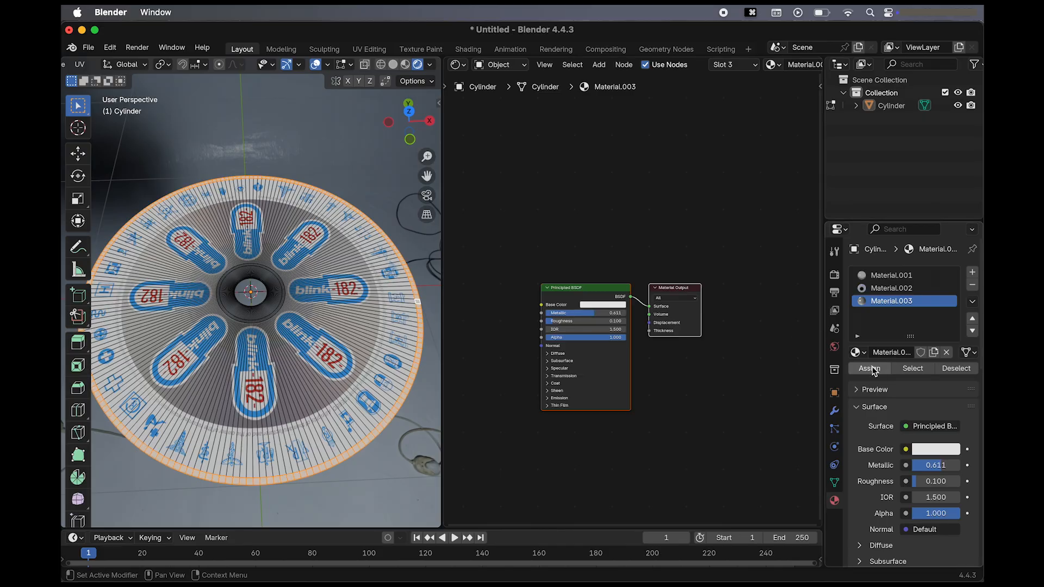
pyautogui.click(618, 306)
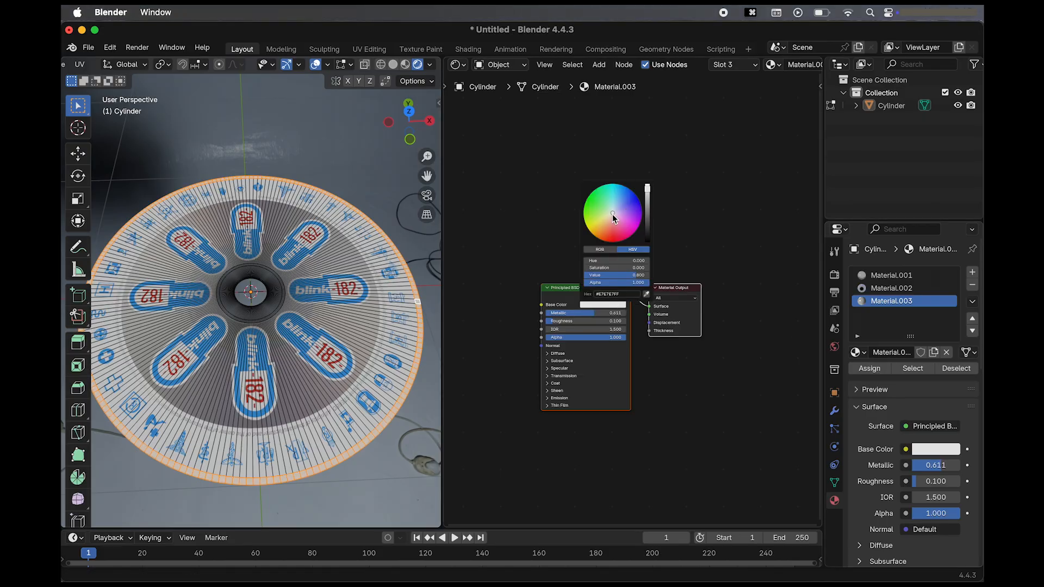
pyautogui.moveTo(647, 192); pyautogui.dragTo(647, 218)
# Leave Edit Mode and switch the viewport to solid shading to inspect the disc's underside and top.
pyautogui.moveTo(305, 403); pyautogui.dragTo(385, 147, button='middle')
pyautogui.click(375, 158)
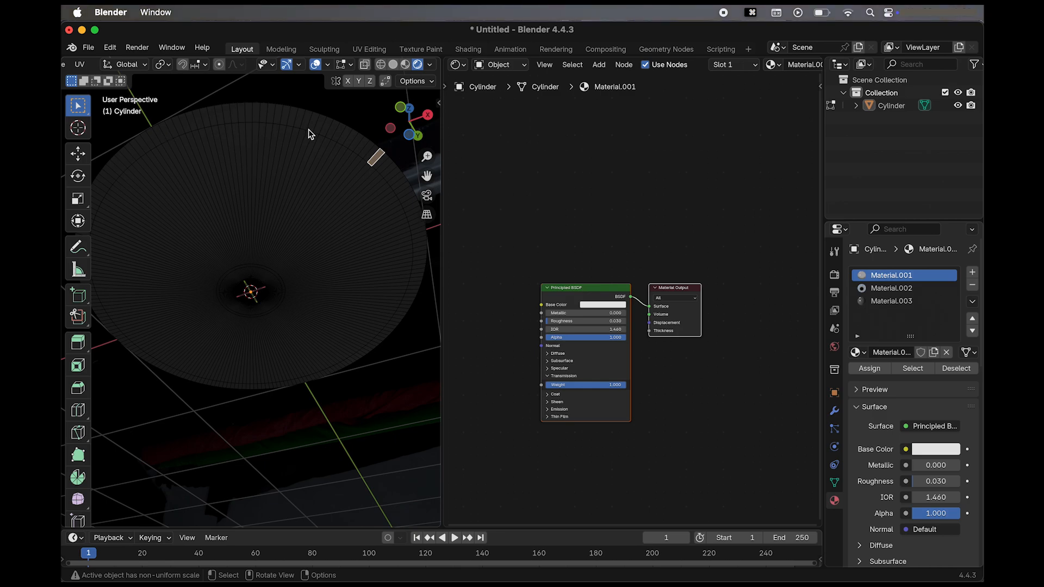
pyautogui.press('Tab')
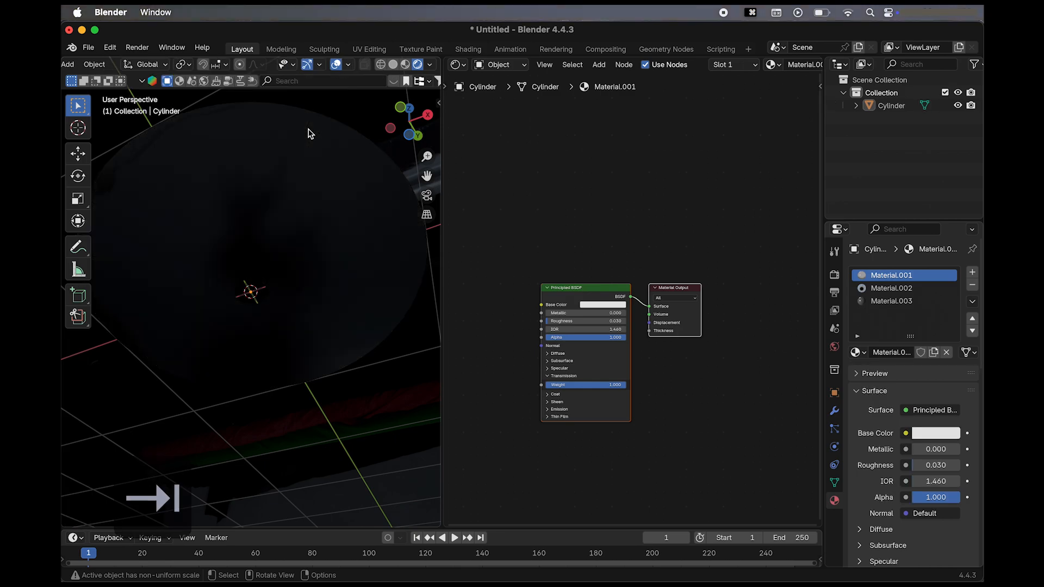
pyautogui.click(404, 65)
pyautogui.click(393, 65)
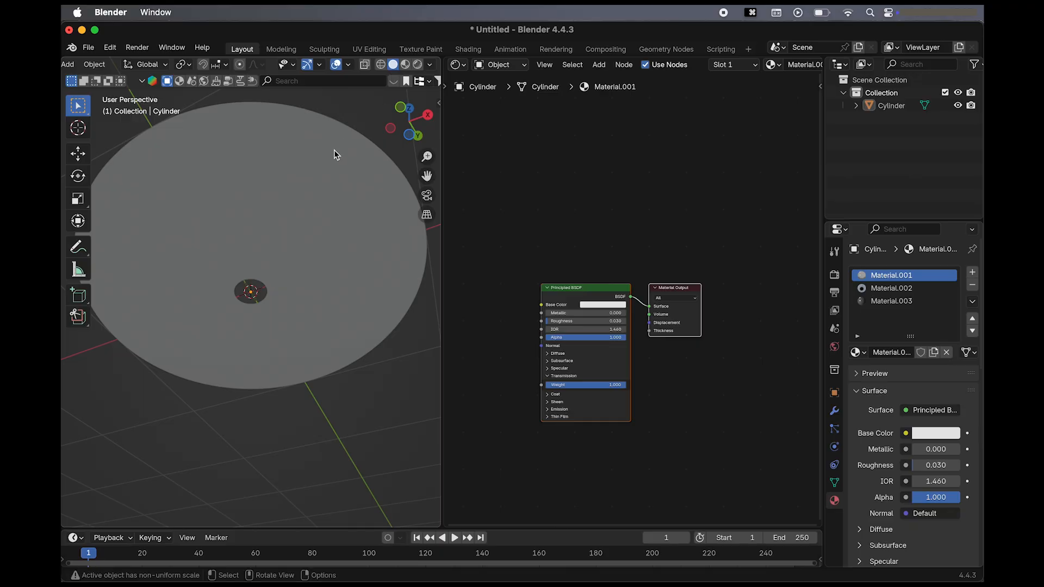
pyautogui.click(334, 149)
pyautogui.press('Tab')
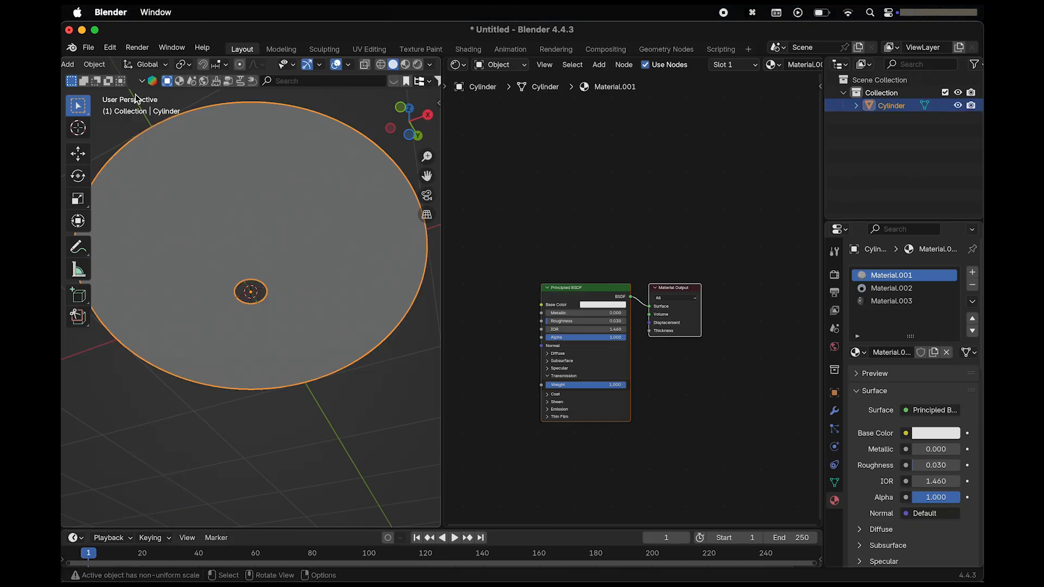
pyautogui.scroll(10, 212, 168)
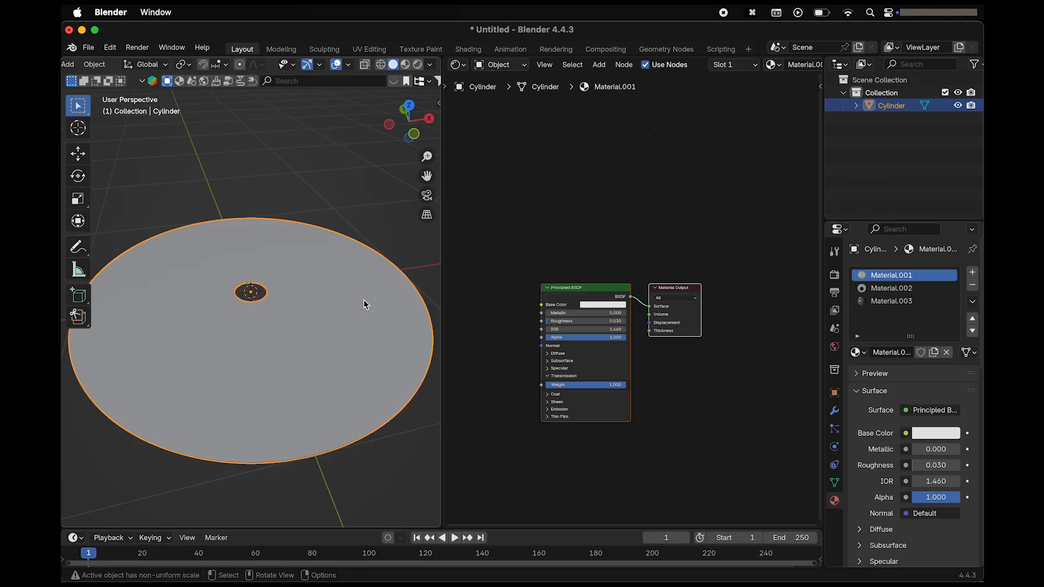
pyautogui.click(366, 198)
# Put the disc back into Edit Mode.
pyautogui.hscroll(-5, 365, 198)
pyautogui.hscroll(-5, 141, 69)
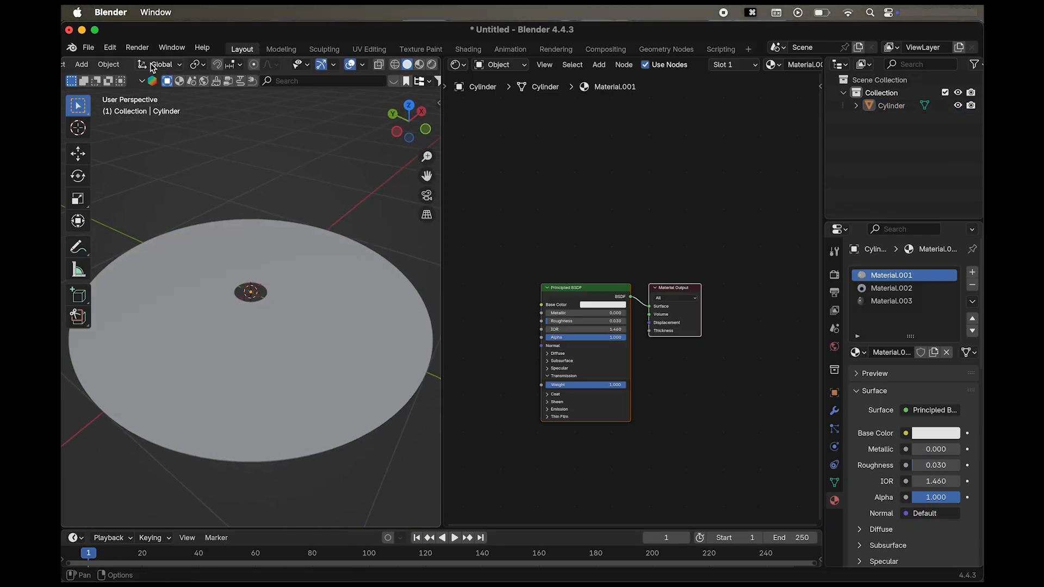
pyautogui.click(152, 65)
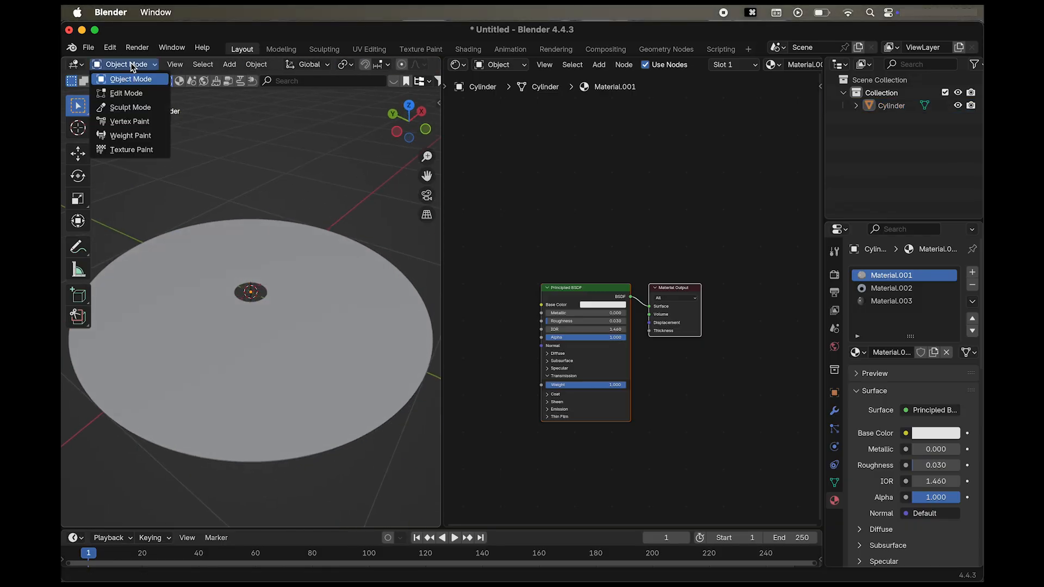
pyautogui.click(125, 93)
# In edge select mode, select the outer edge loop on the disc's underside and scale it by 1.035.
pyautogui.scroll(8, 302, 293)
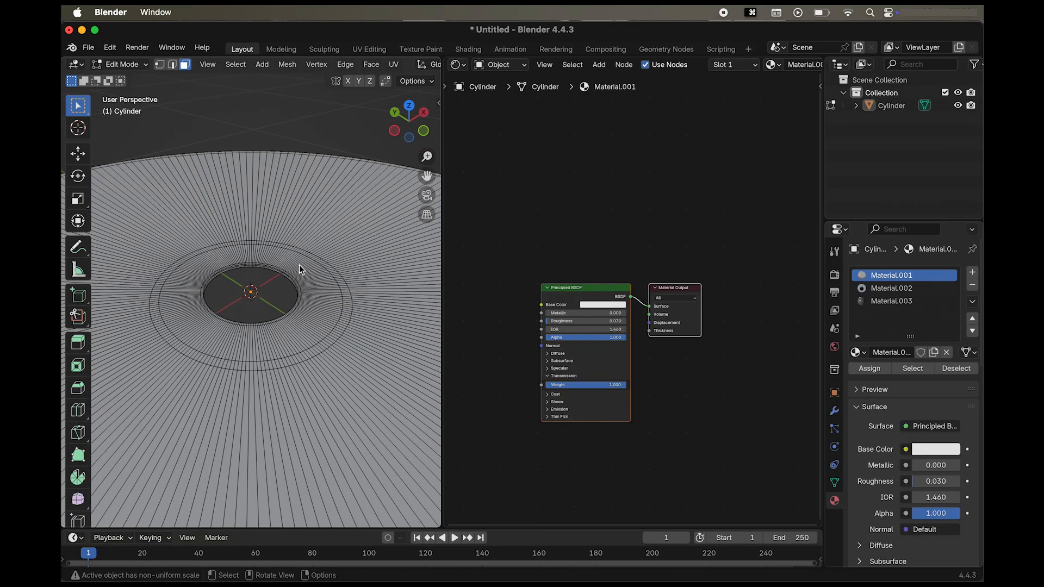
pyautogui.scroll(-10, 299, 265)
pyautogui.scroll(-10, 318, 259)
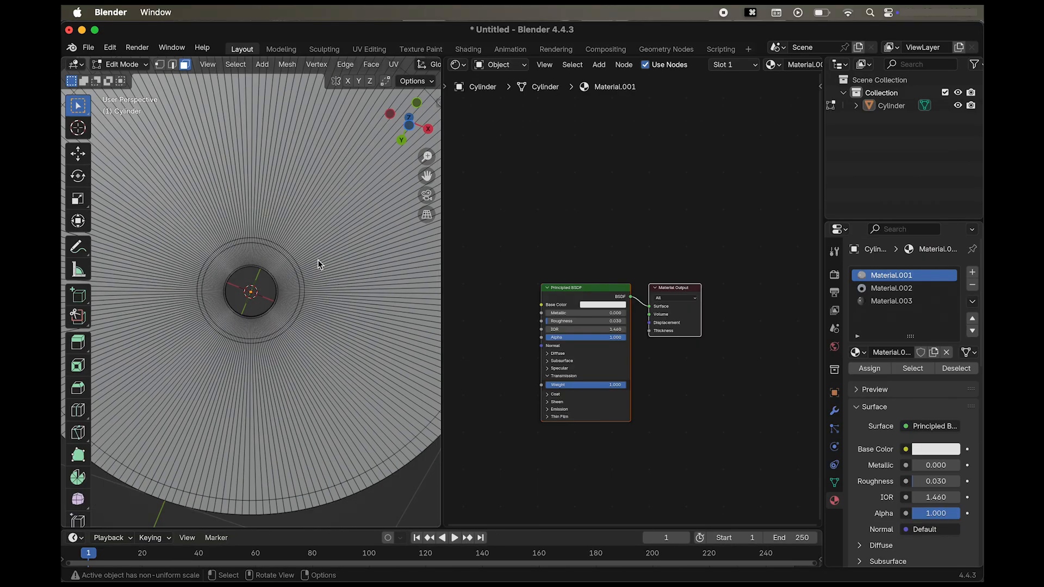
pyautogui.scroll(-1, 317, 260)
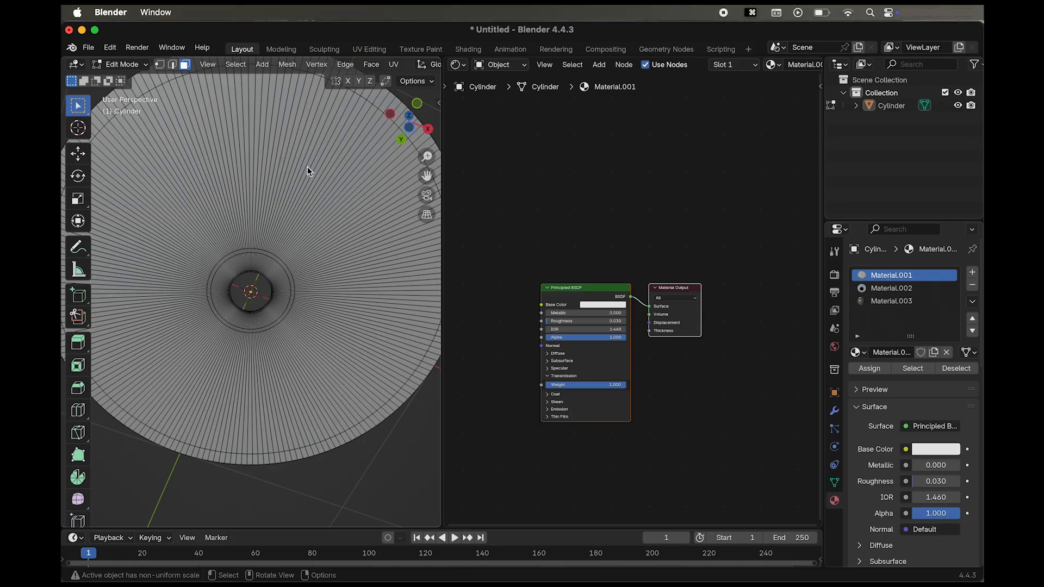
pyautogui.scroll(-3, 308, 167)
pyautogui.scroll(3, 308, 166)
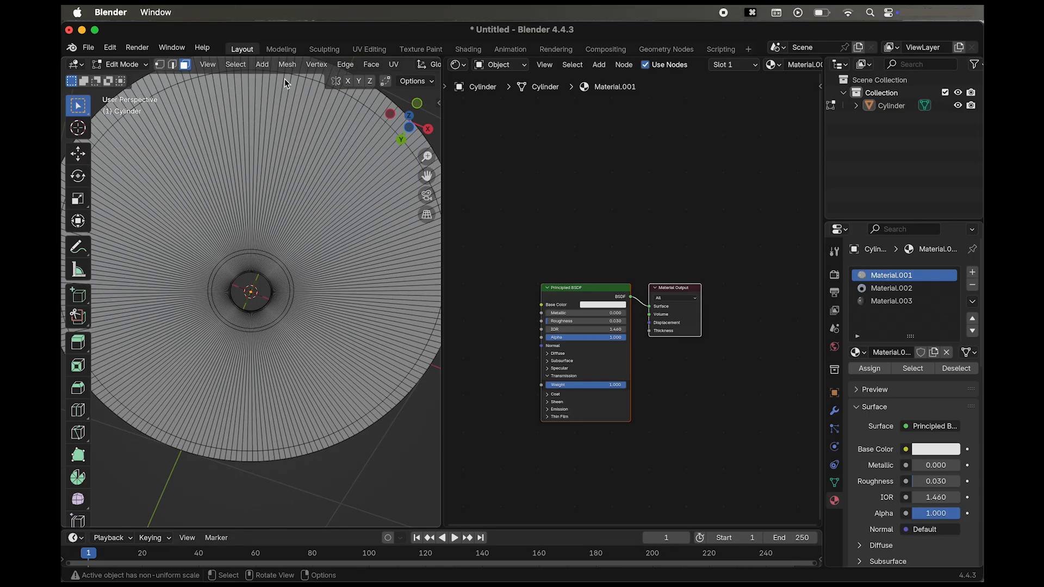
pyautogui.click(172, 65)
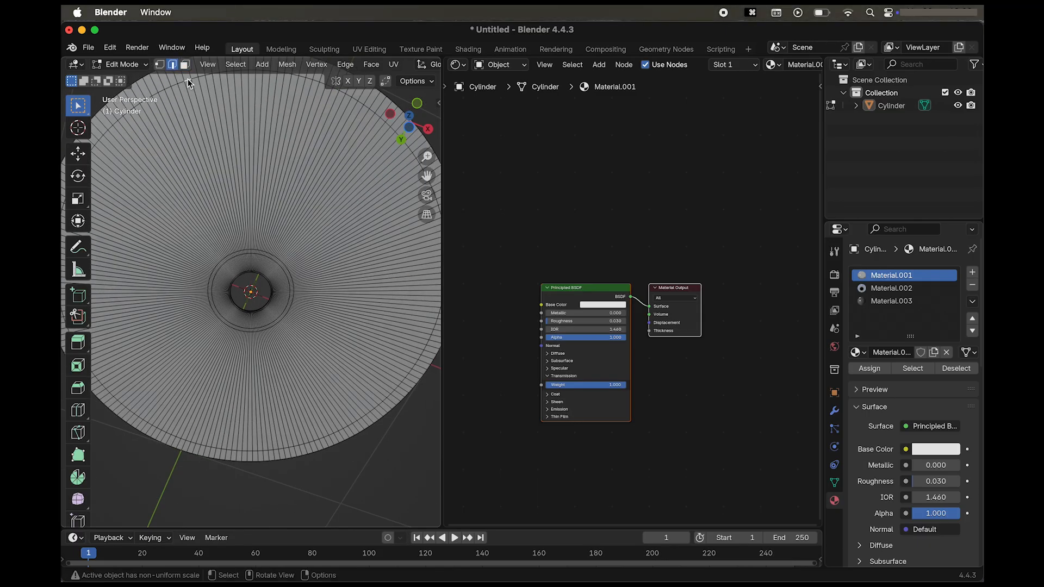
pyautogui.keyDown('alt'); pyautogui.keyDown('shift'); pyautogui.click(187, 79); pyautogui.keyUp('shift'); pyautogui.keyUp('alt')
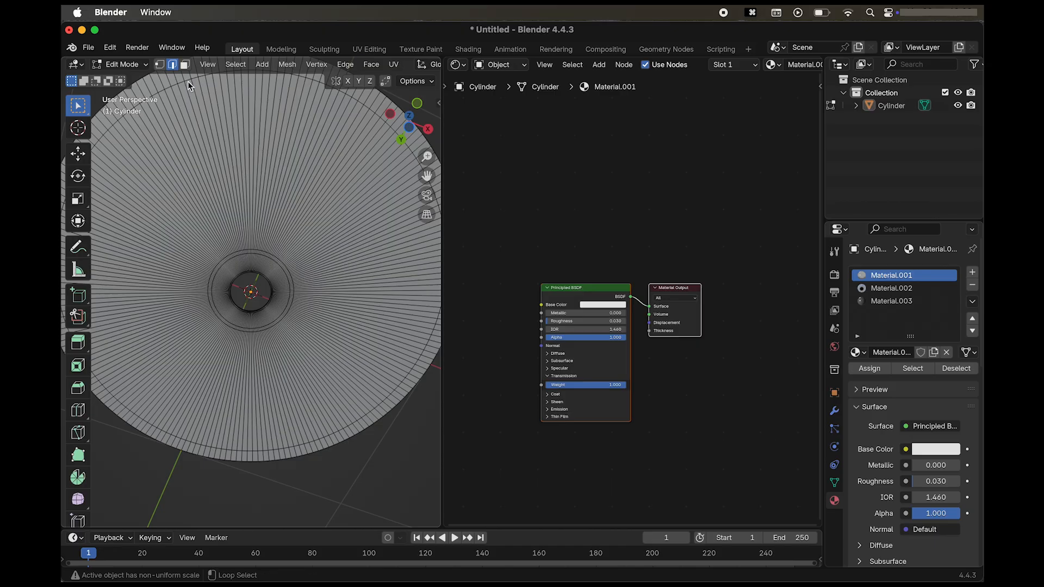
pyautogui.keyDown('alt'); pyautogui.keyDown('shift'); pyautogui.click(187, 80); pyautogui.keyUp('shift'); pyautogui.keyUp('alt')
pyautogui.press('s')
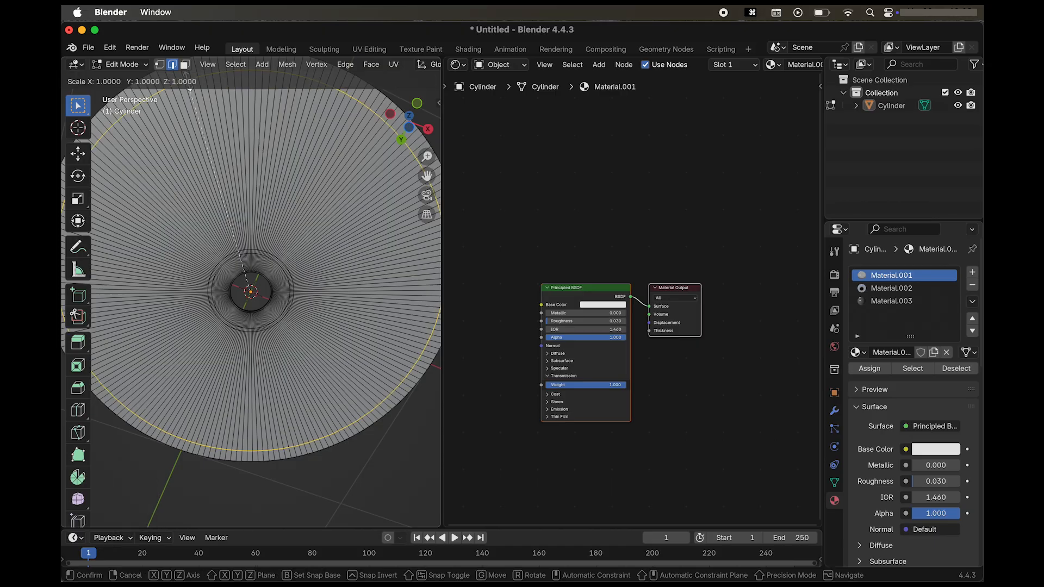
pyautogui.click(187, 80)
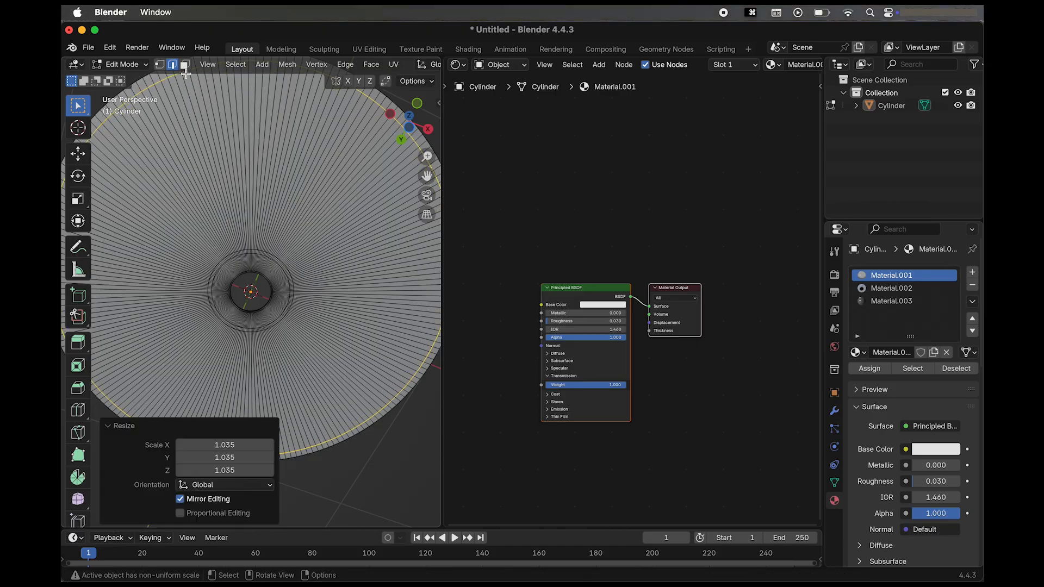
# Leave Edit Mode and inspect the disc's underside.
pyautogui.click(133, 65)
pyautogui.click(128, 78)
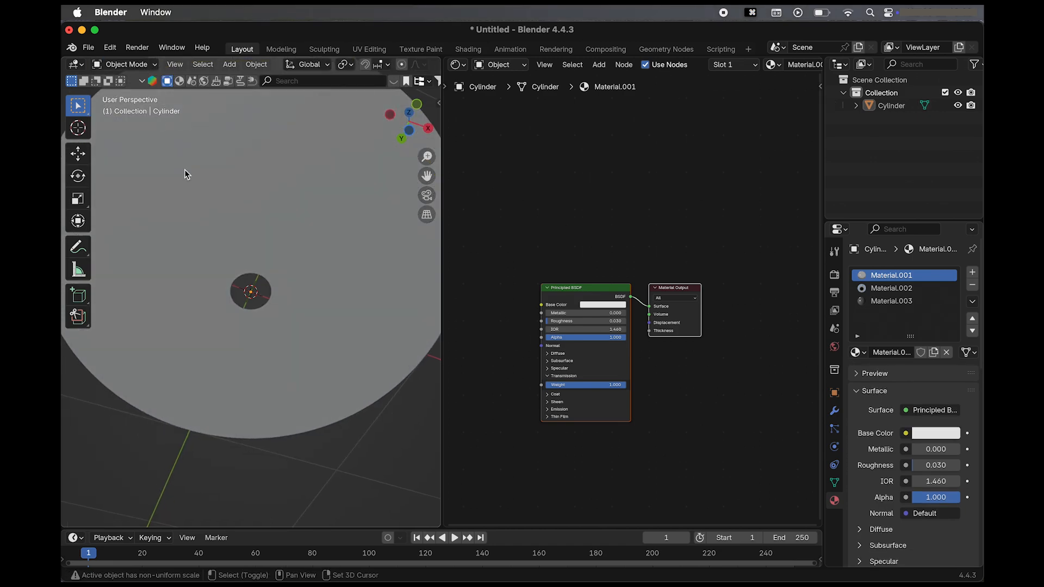
pyautogui.keyDown('shift'); pyautogui.scroll(3, 184, 169); pyautogui.keyUp('shift')
# Return to Edit Mode, select the outer ring of faces on the disc's underside in face select mode, and assign Material.003 to it.
pyautogui.click(127, 65)
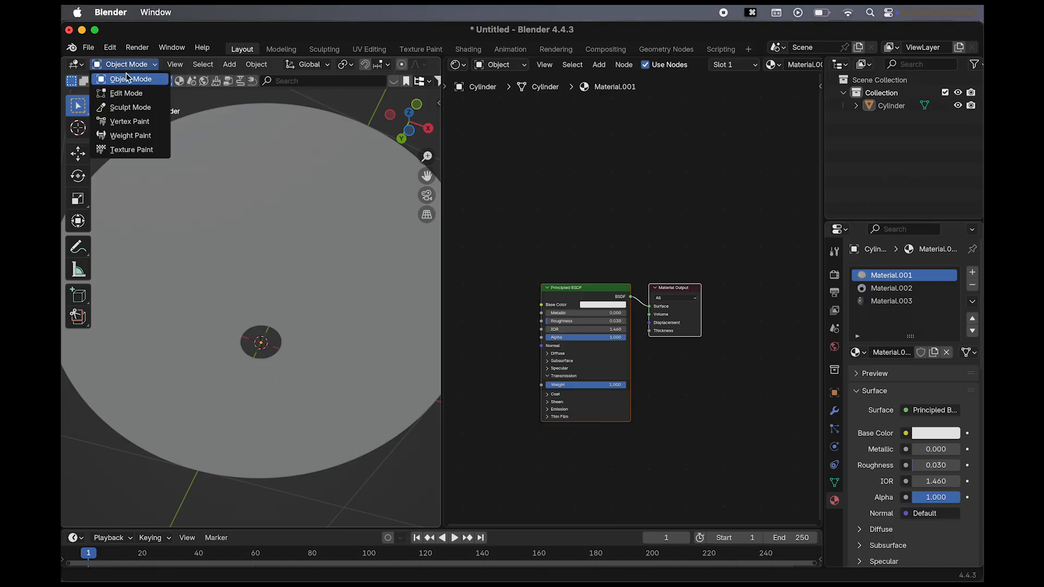
pyautogui.click(127, 91)
pyautogui.press('3')
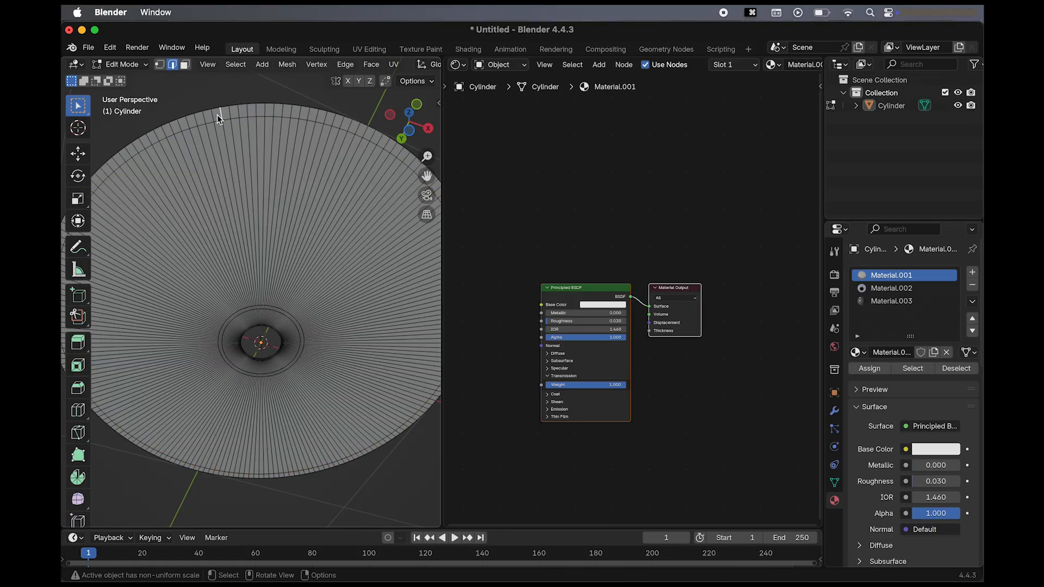
pyautogui.keyDown('alt'); pyautogui.click(225, 112); pyautogui.keyUp('alt')
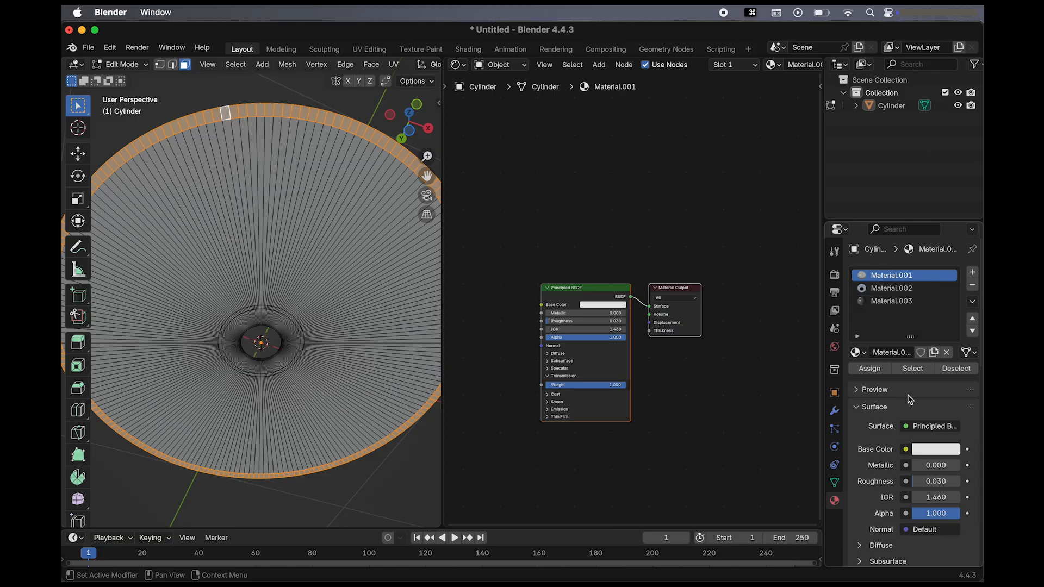
pyautogui.click(901, 305)
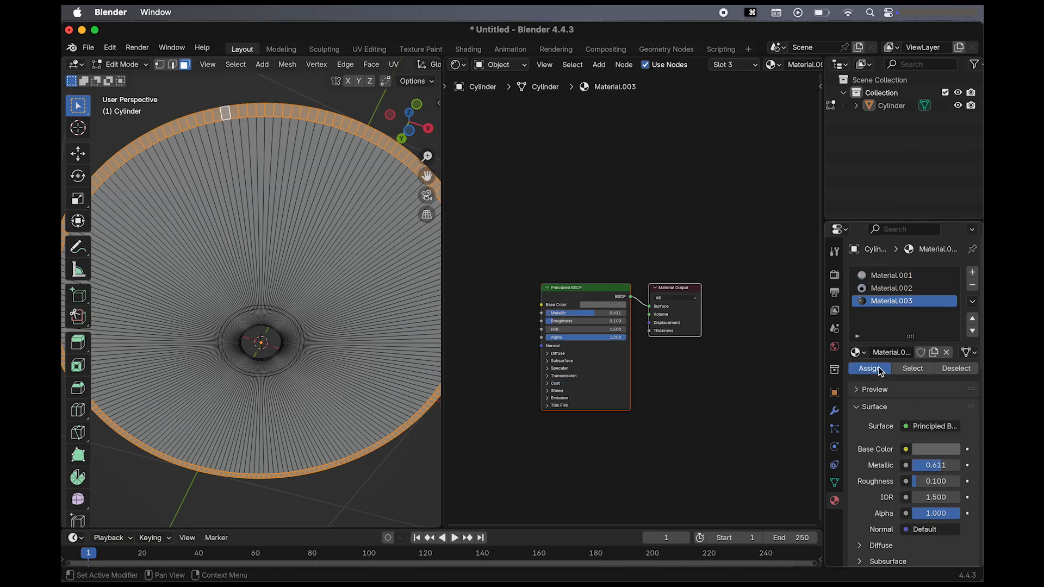
# Switch the viewport to rendered shading, clear the face selection, and view the whole disc face-on.
pyautogui.scroll(-5, 410, 65)
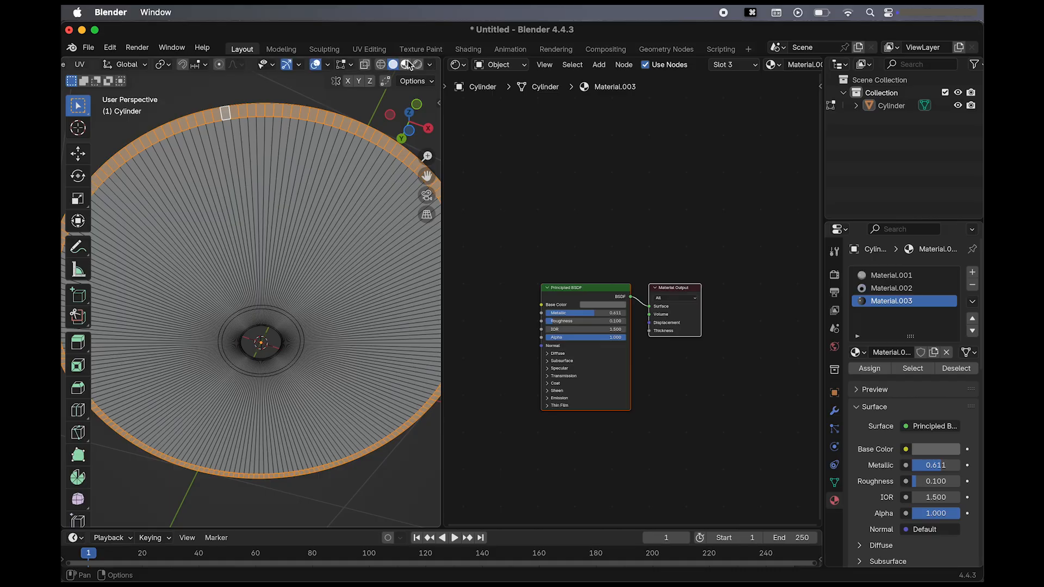
pyautogui.click(417, 65)
pyautogui.click(406, 66)
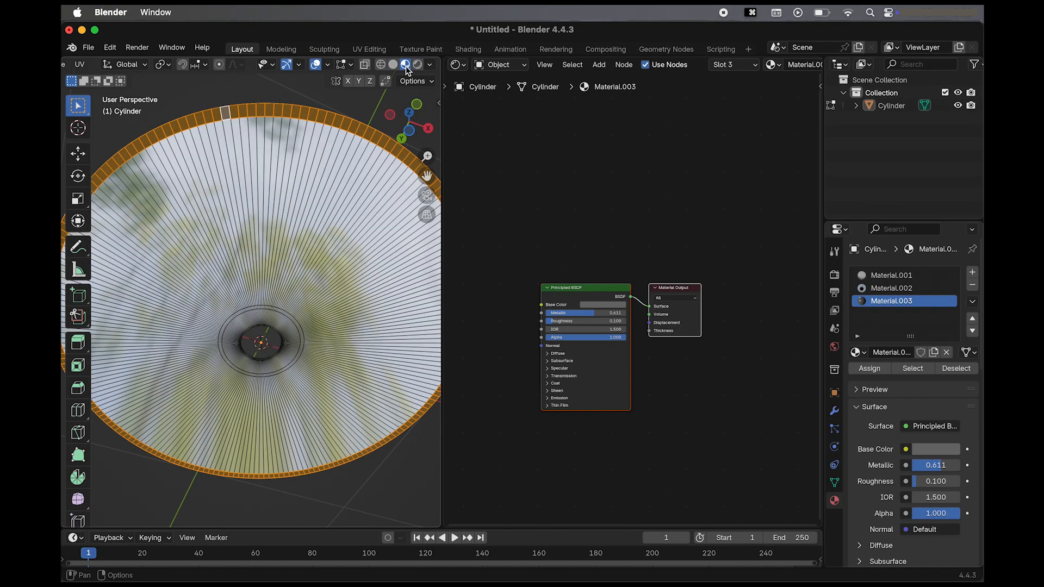
pyautogui.click(417, 65)
pyautogui.click(308, 95)
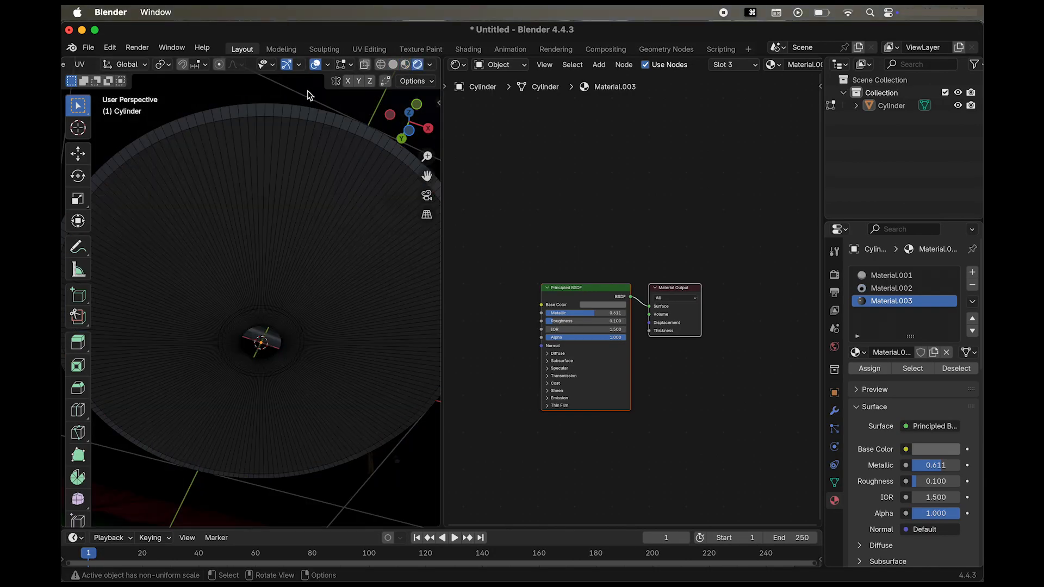
pyautogui.moveTo(277, 252)
pyautogui.mouseDown(button='middle')
pyautogui.moveTo(277, 233)
pyautogui.moveTo(276, 251)
pyautogui.mouseUp(button='middle')
pyautogui.scroll(-3, 285, 252)
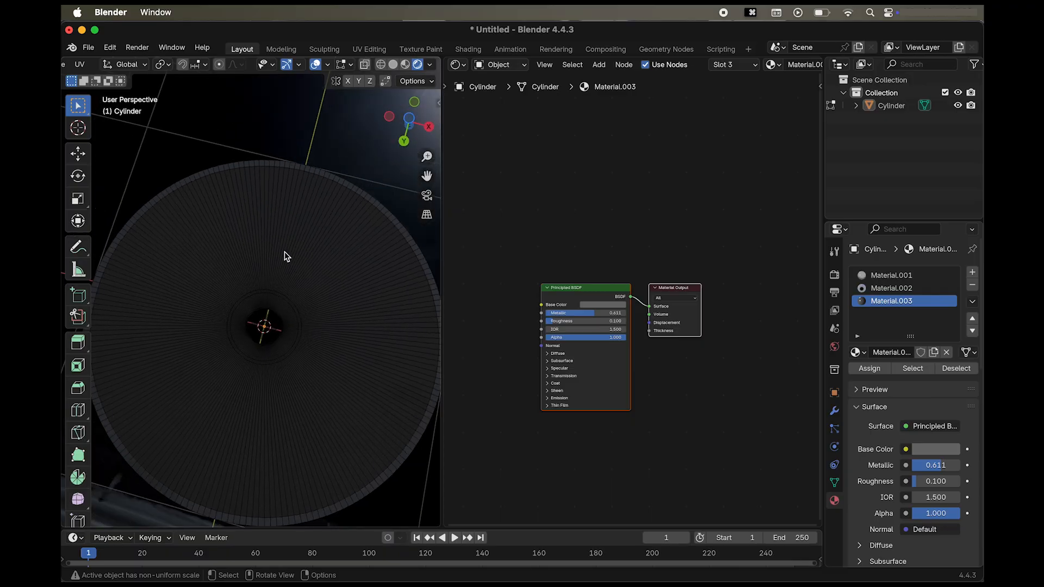
pyautogui.scroll(-2, 283, 252)
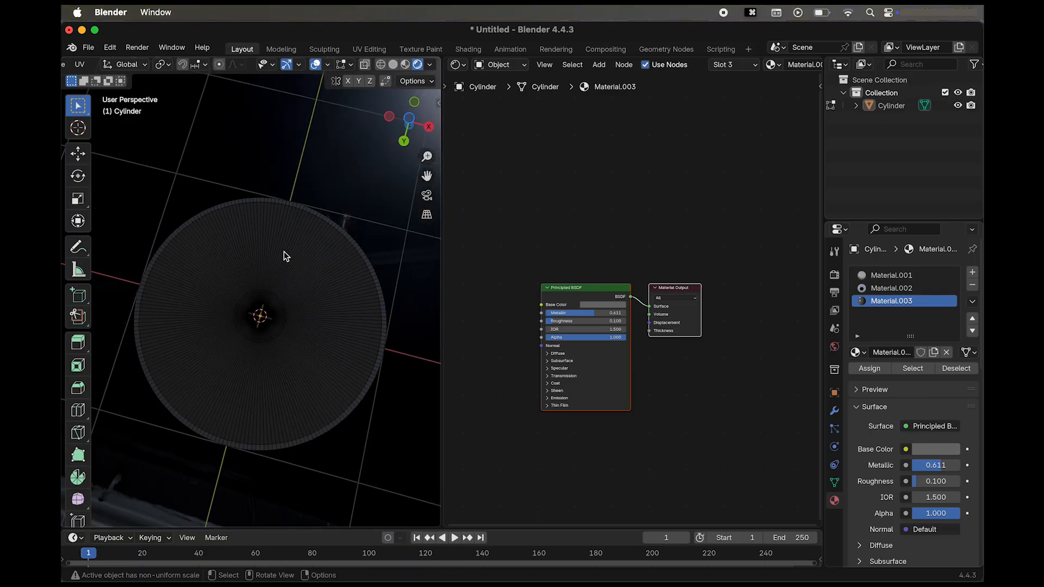
# Add a fourth material slot with a new material, and assign Material.001 to the wide ring of faces between the center and the rim.
pyautogui.click(972, 272)
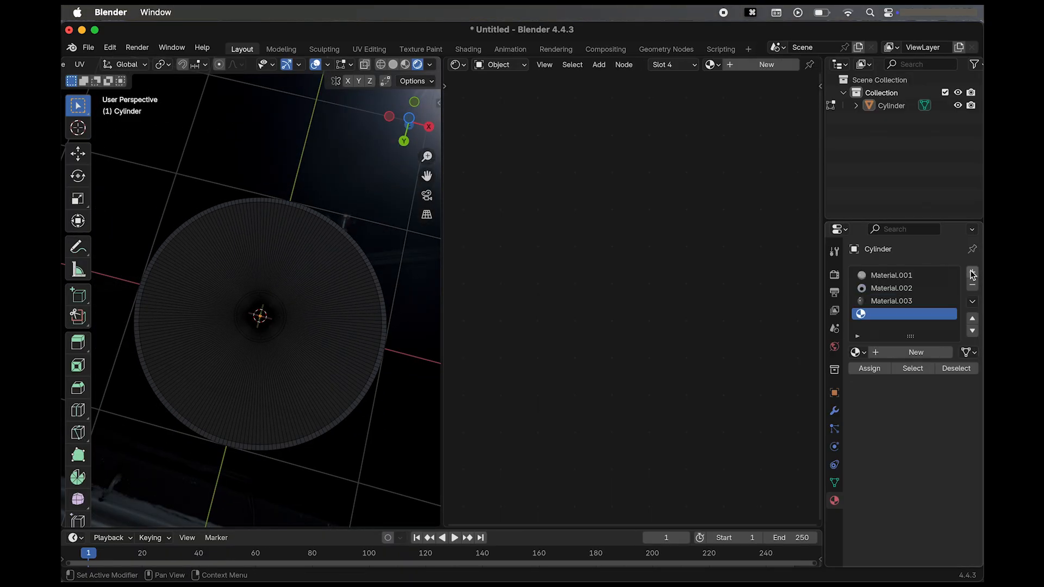
pyautogui.click(918, 353)
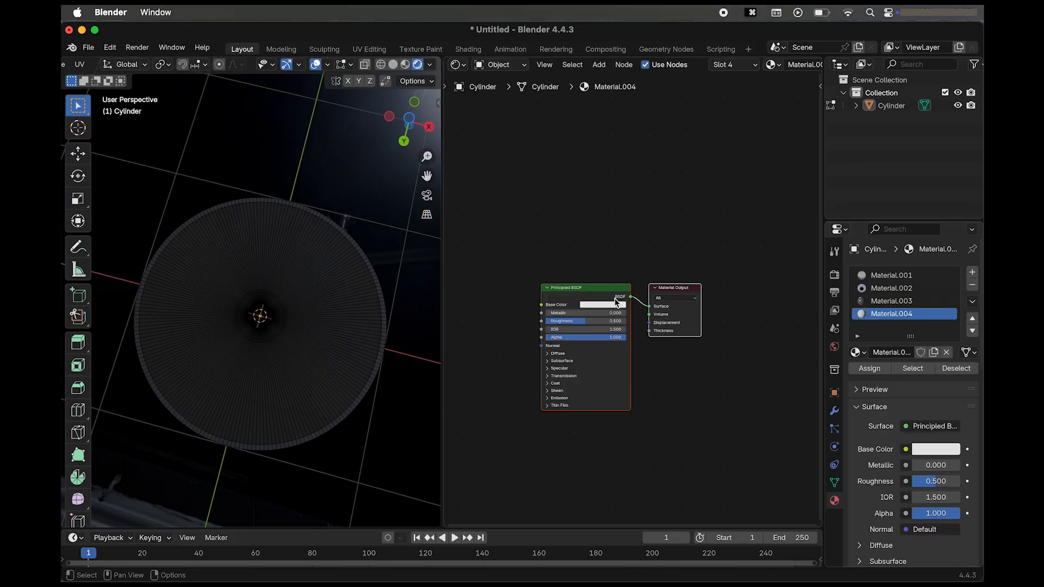
pyautogui.click(333, 262)
pyautogui.keyDown('alt'); pyautogui.click(338, 315); pyautogui.keyUp('alt')
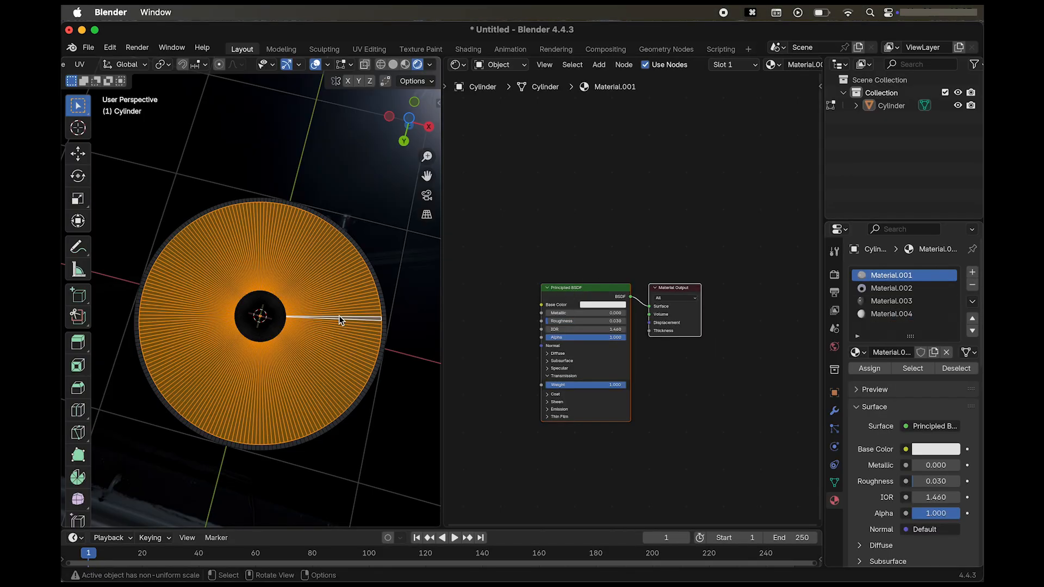
pyautogui.click(870, 370)
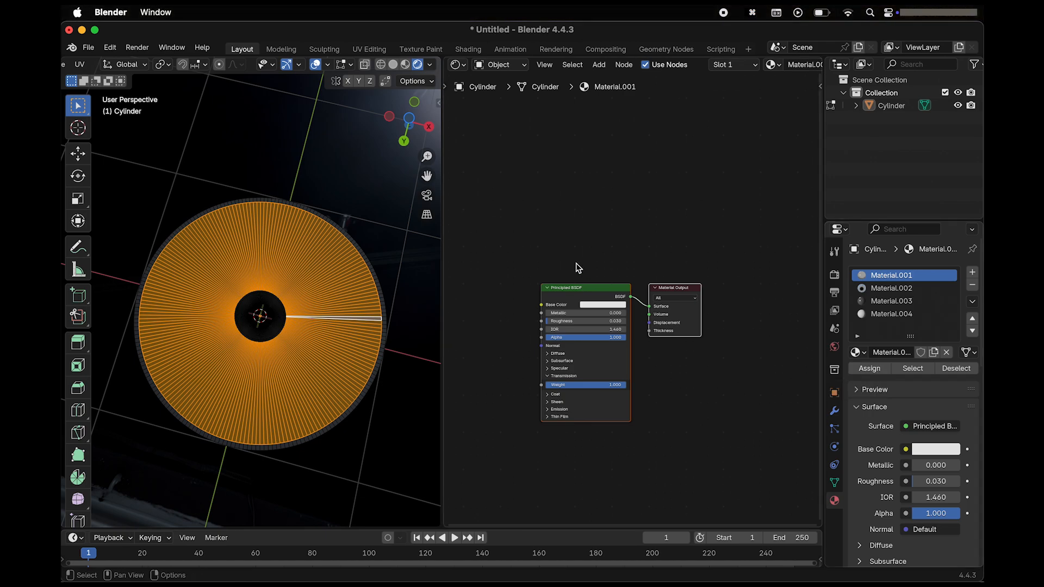
# Delete the Principled BSDF node from Material.001 and add a Glossy BSDF node well away from the Material Output.
pyautogui.press('x')
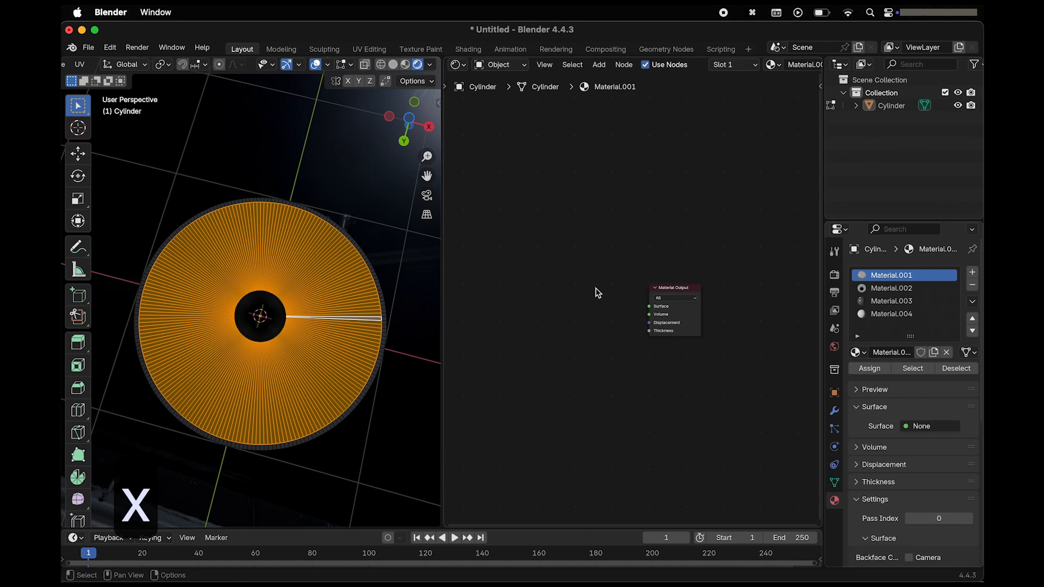
pyautogui.hscroll(-2, 555, 267)
pyautogui.hscroll(-3, 555, 266)
pyautogui.scroll(-3, 557, 265)
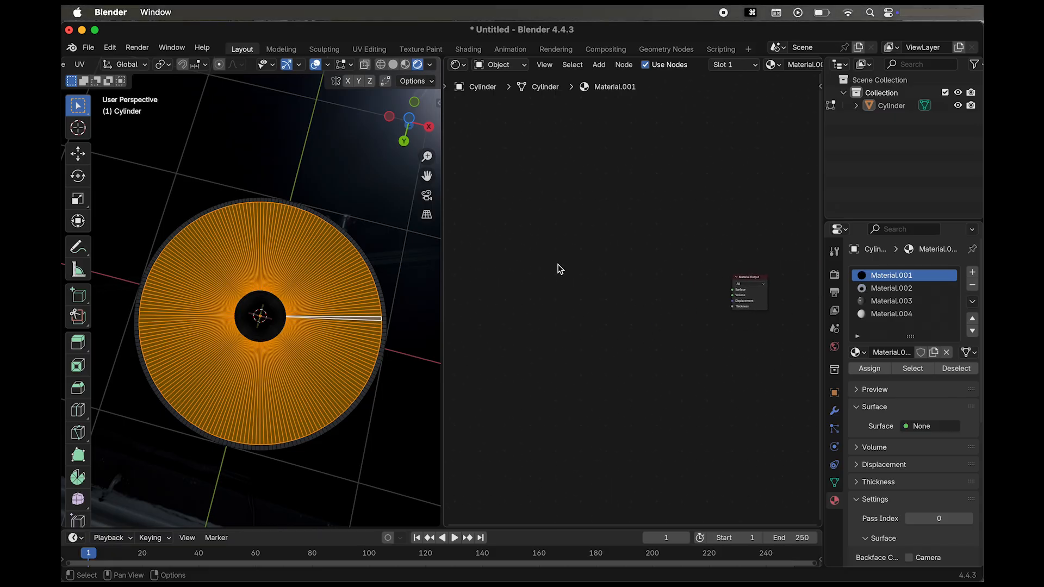
pyautogui.hscroll(-1, 558, 265)
pyautogui.hotkey('shift', 'a')
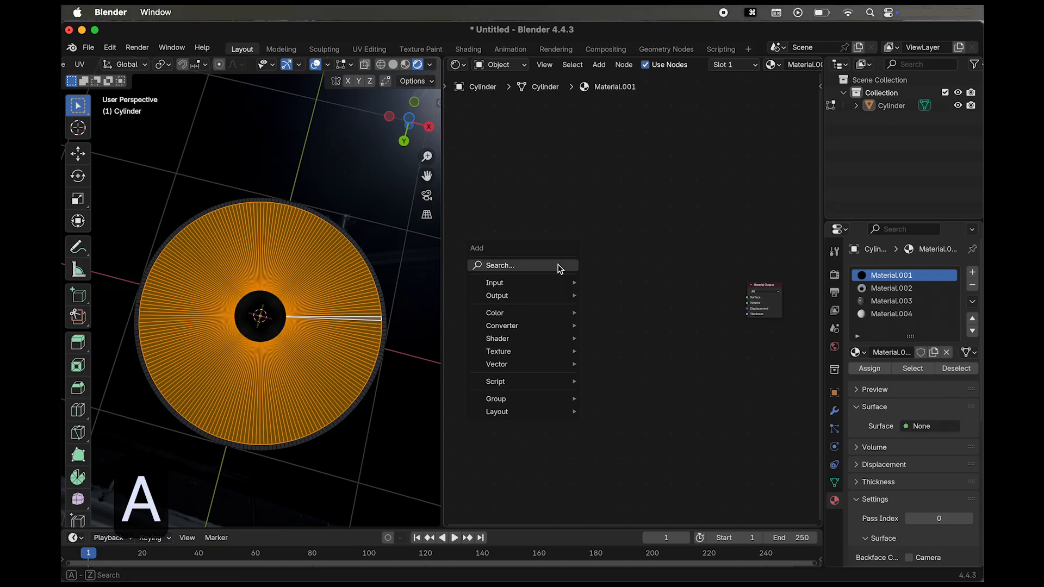
pyautogui.write('glo')
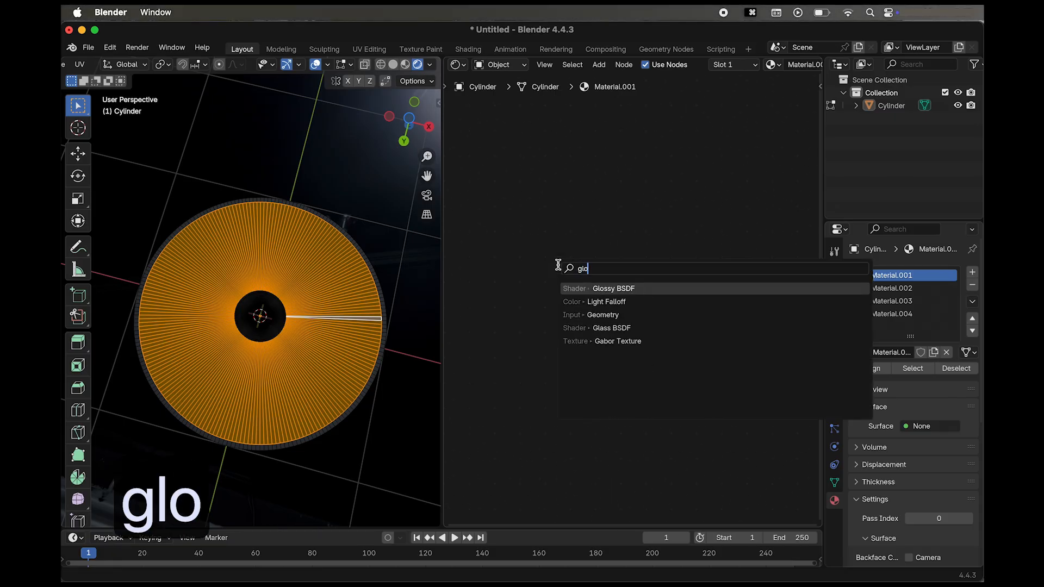
pyautogui.click(598, 289)
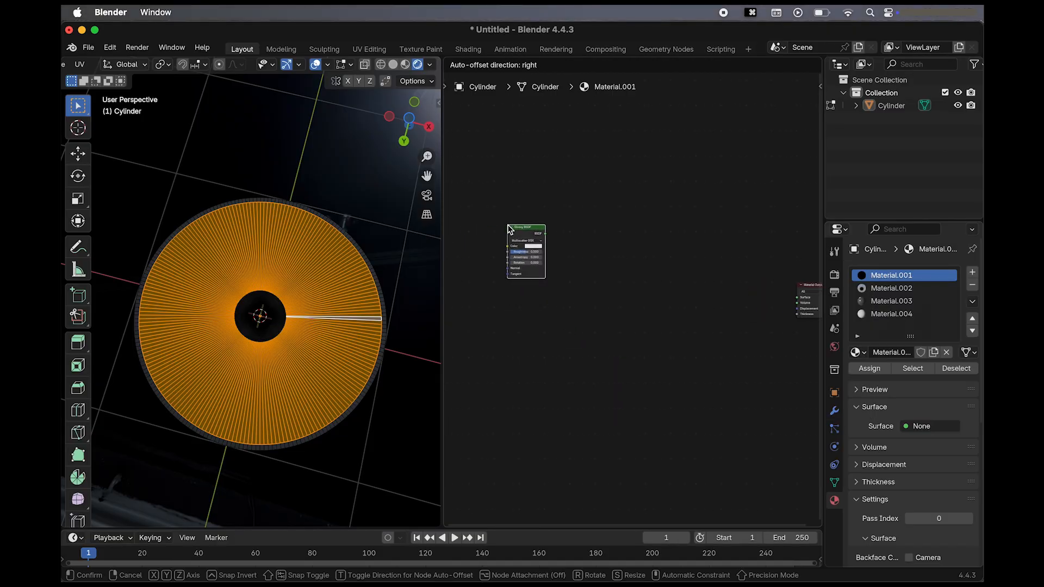
pyautogui.click(509, 229)
# Duplicate the Glossy BSDF node twice and stack the copies below the original.
pyautogui.hotkey('shift', 'd')
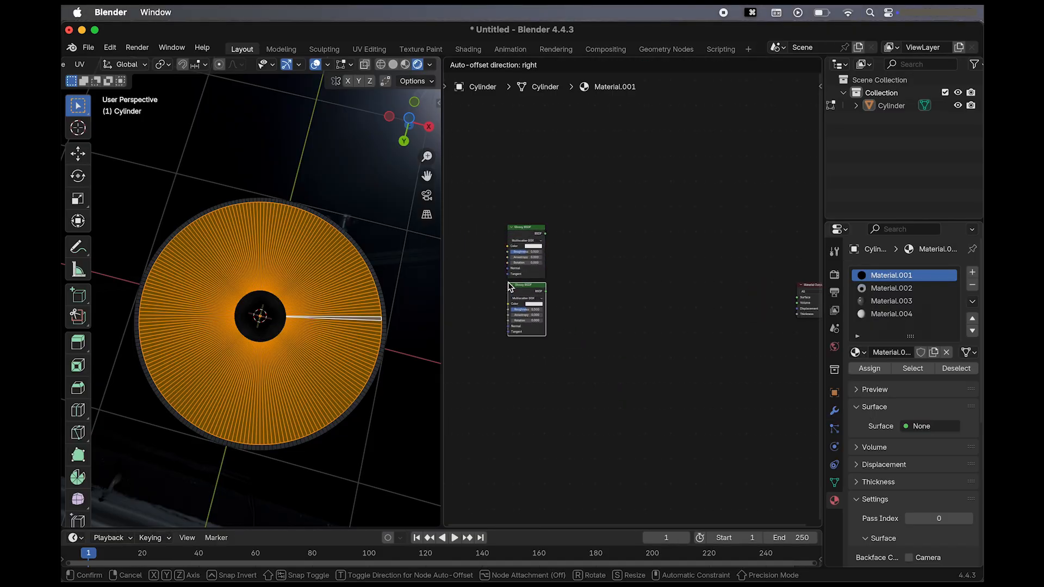
pyautogui.click(509, 288)
pyautogui.hotkey('shift', 'd')
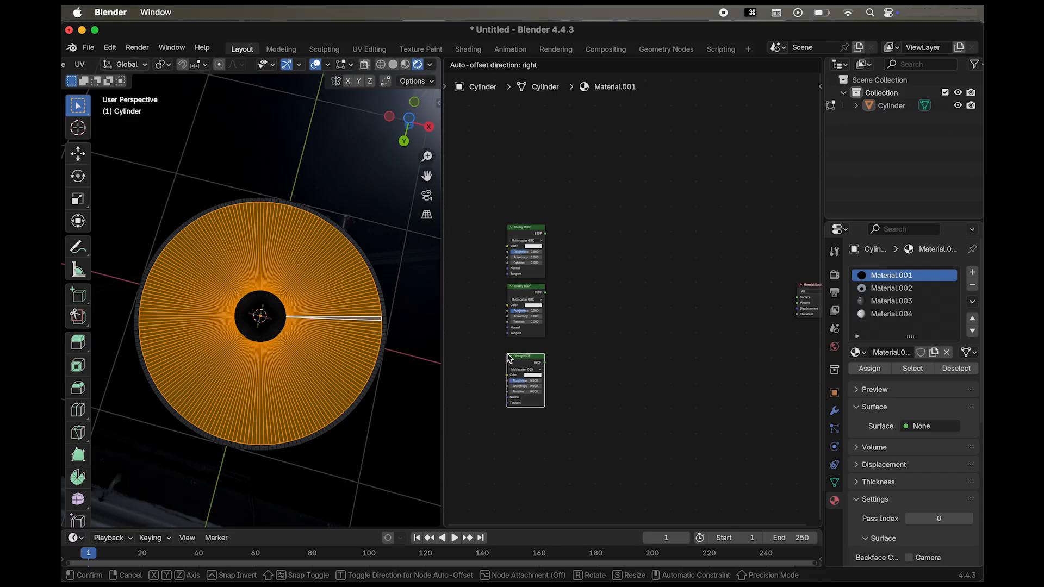
pyautogui.click(508, 350)
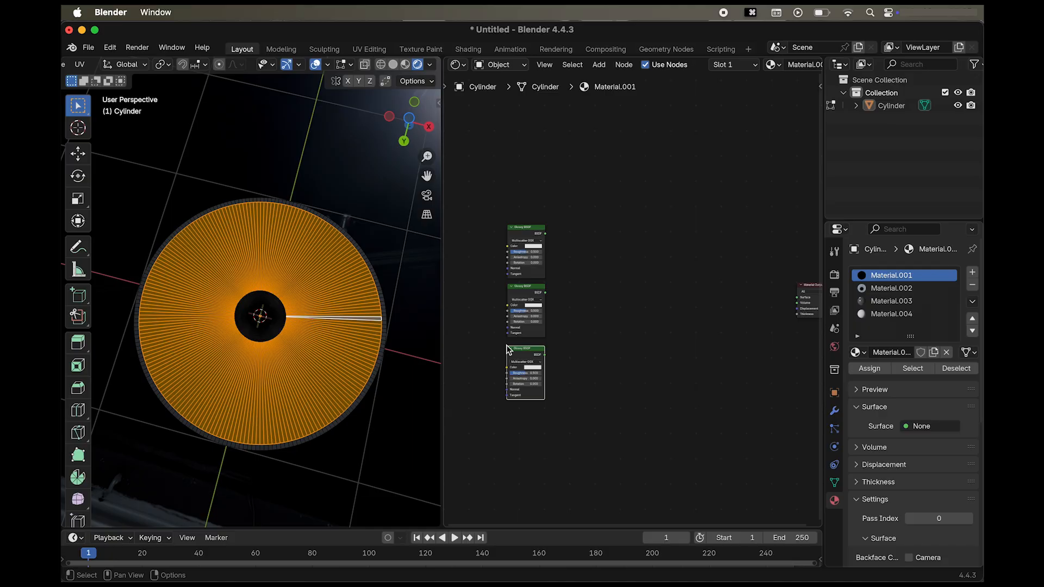
# Set the uppermost Glossy BSDF's Roughness to 0.1, Anisotropy to 0.8 and Rotation to 0.980.
pyautogui.scroll(1, 539, 266)
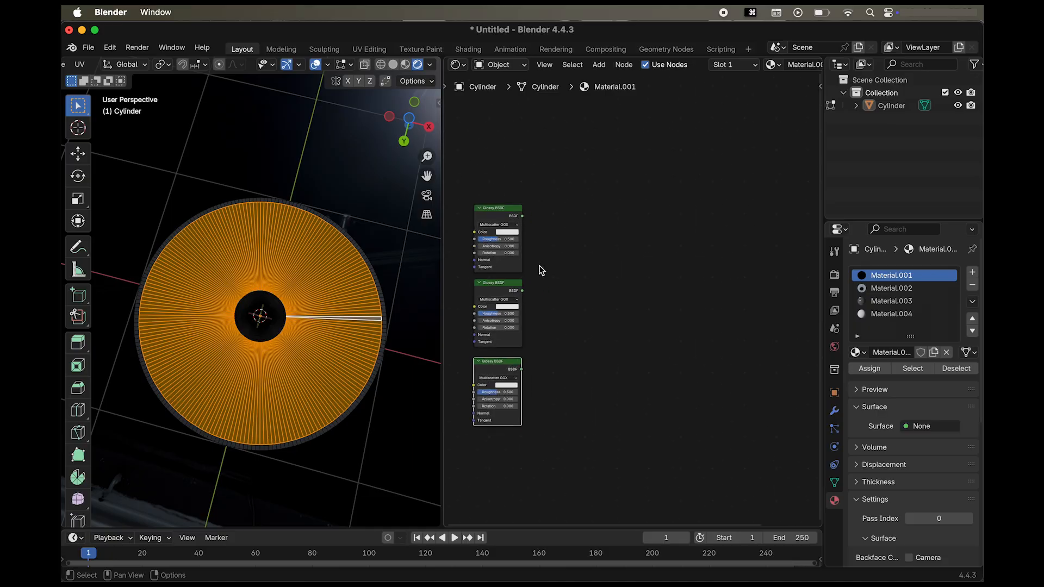
pyautogui.click(510, 240)
pyautogui.write('0.1')
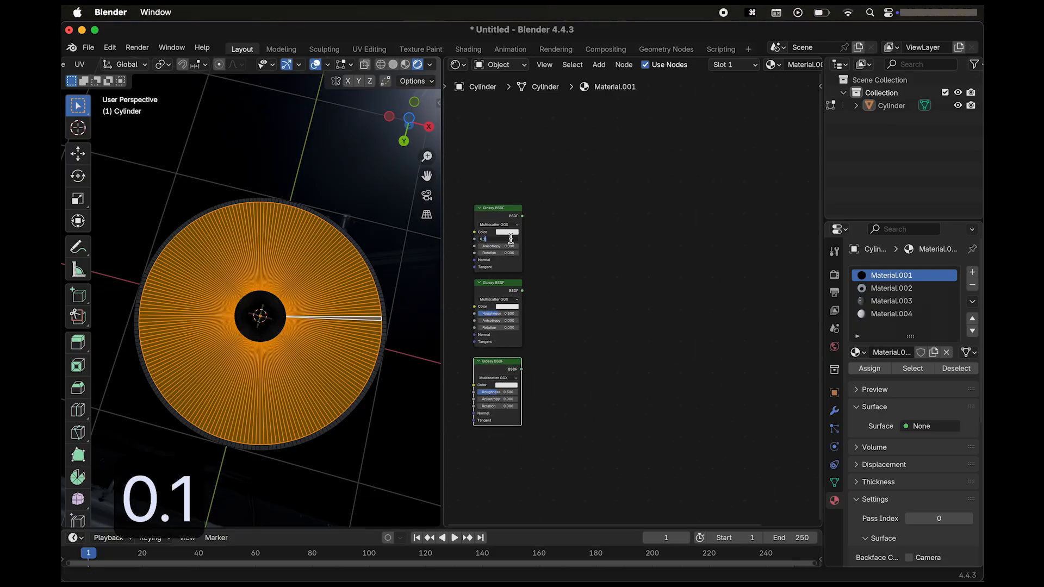
pyautogui.press('Return')
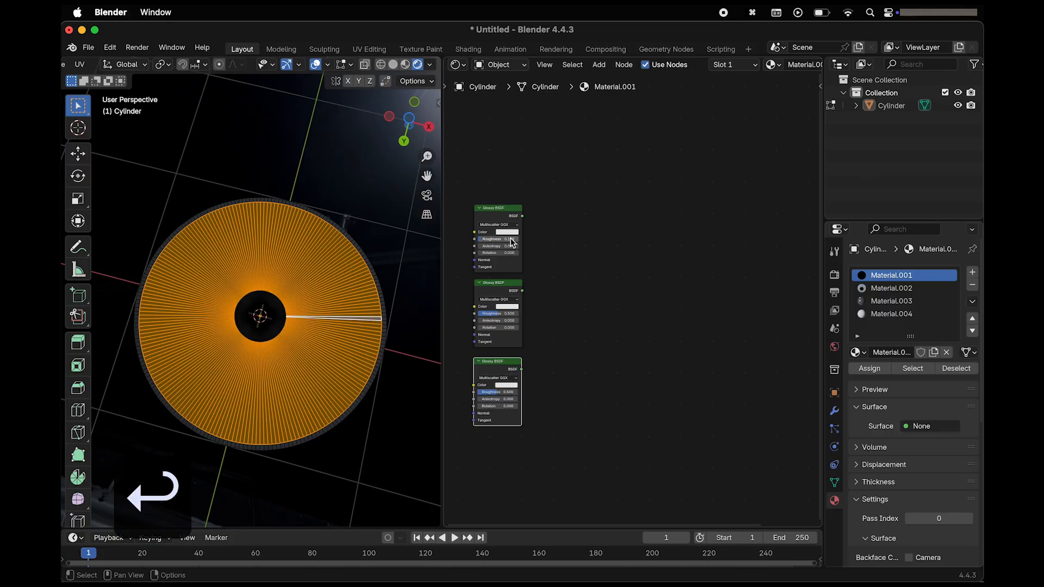
pyautogui.click(511, 246)
pyautogui.write('0.8')
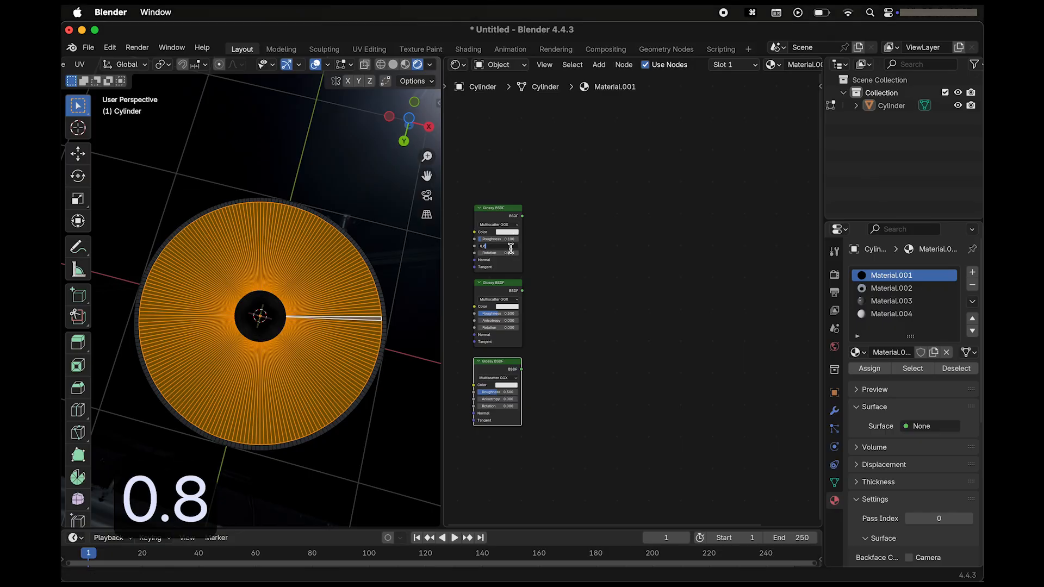
pyautogui.press('Return')
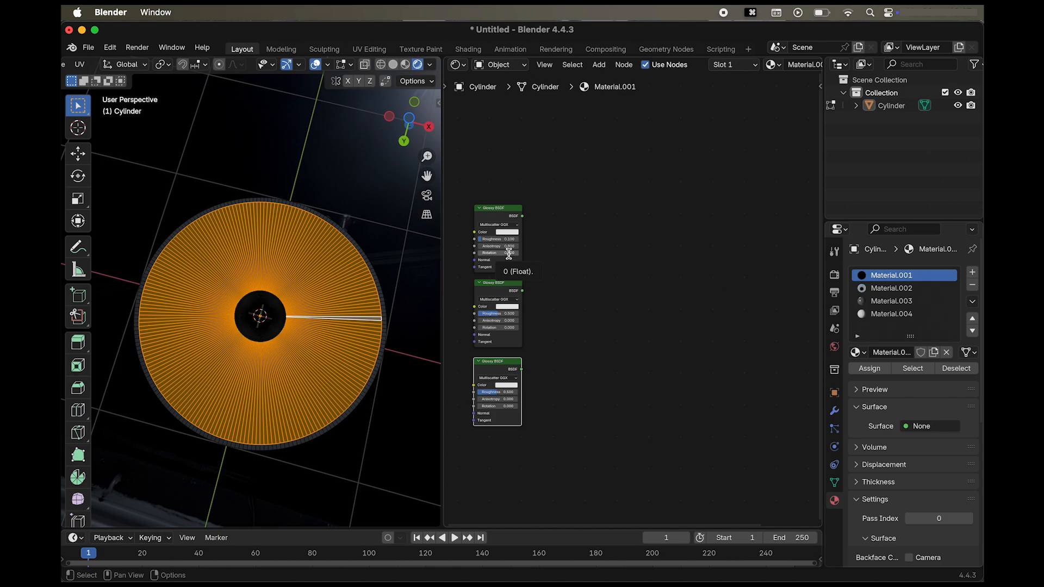
pyautogui.click(508, 253)
pyautogui.write('0.980')
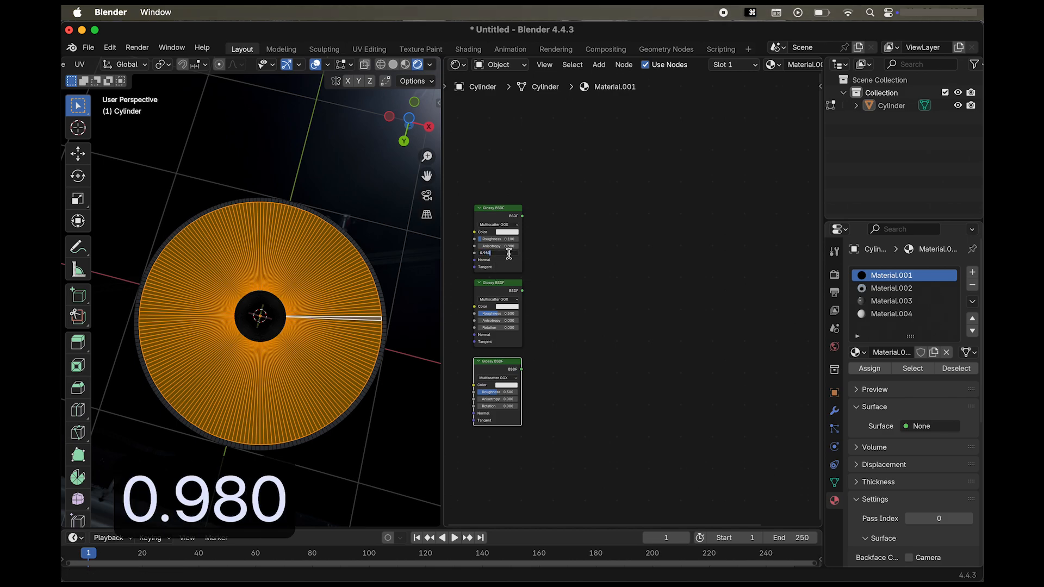
pyautogui.press('Return')
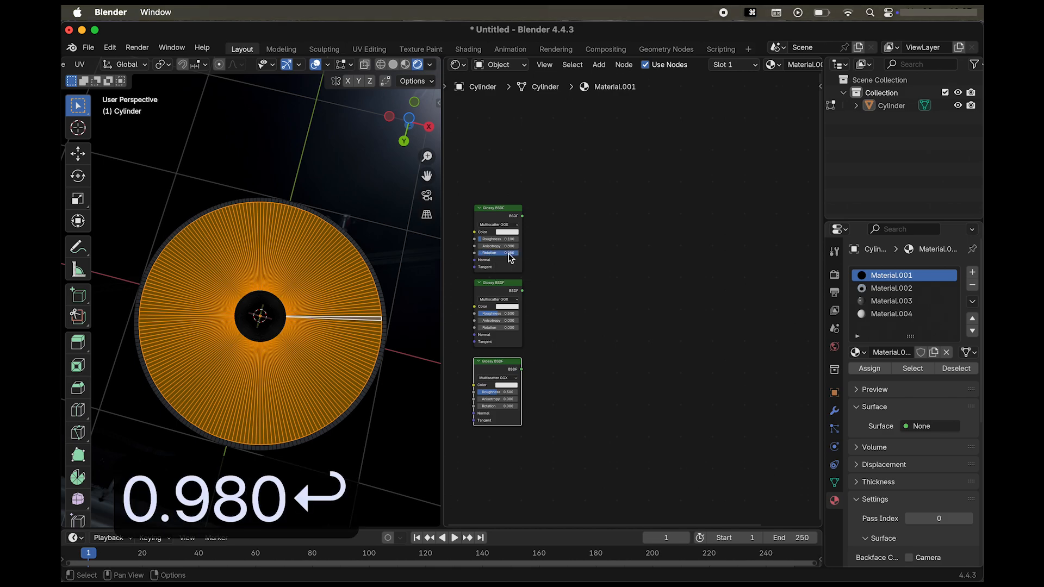
# Set the middle Glossy BSDF's Roughness to 0.1 and Anisotropy to 0.8.
pyautogui.click(511, 315)
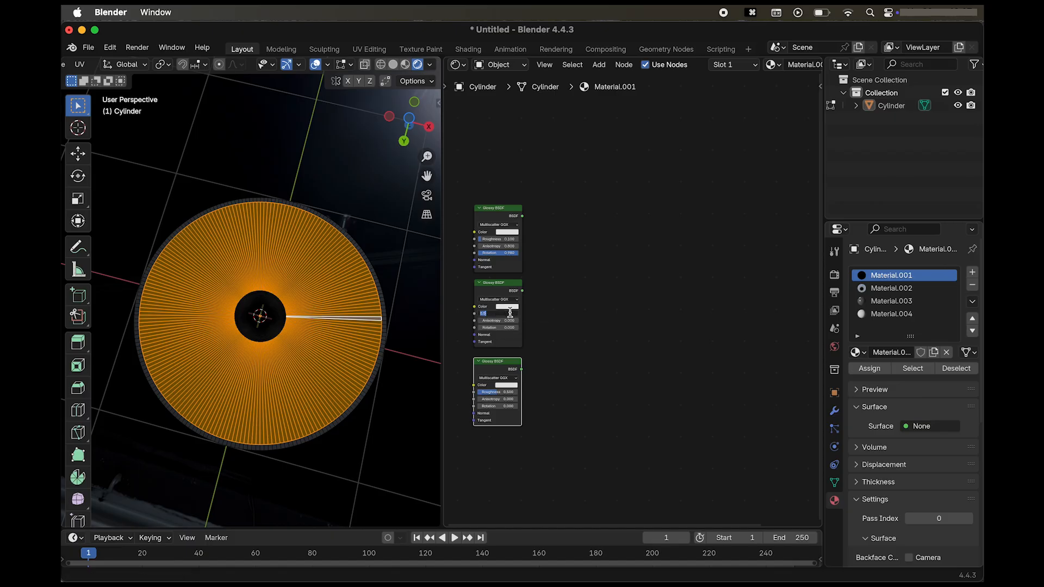
pyautogui.write('0.1')
pyautogui.press('Return')
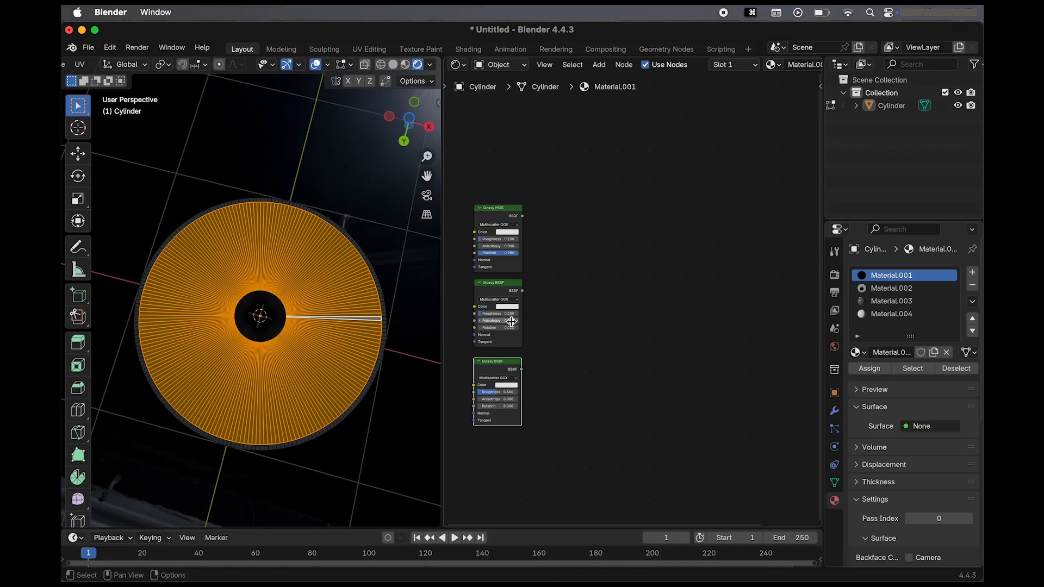
pyautogui.click(509, 321)
pyautogui.write('0.8')
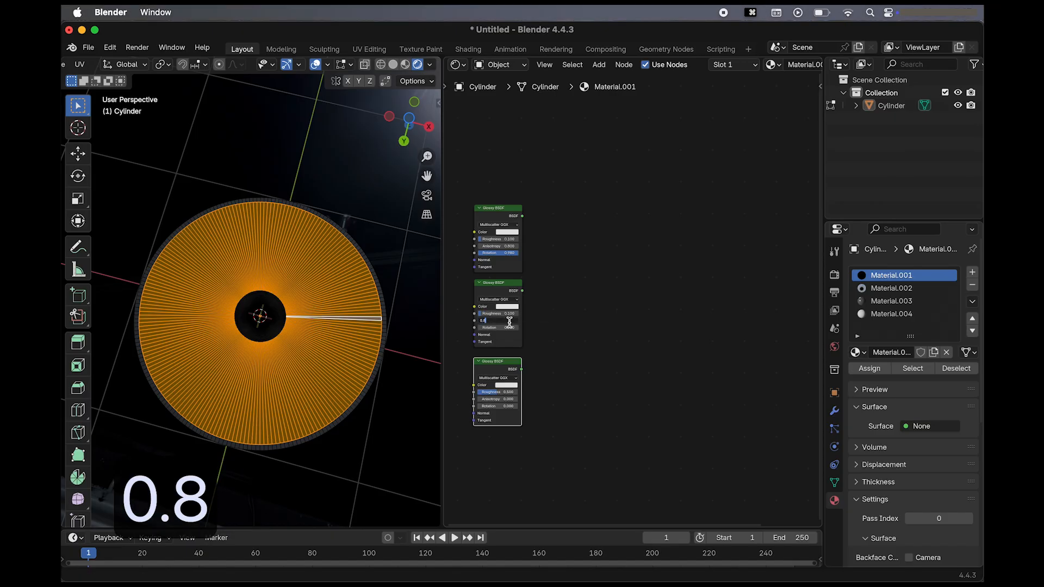
pyautogui.press('Return')
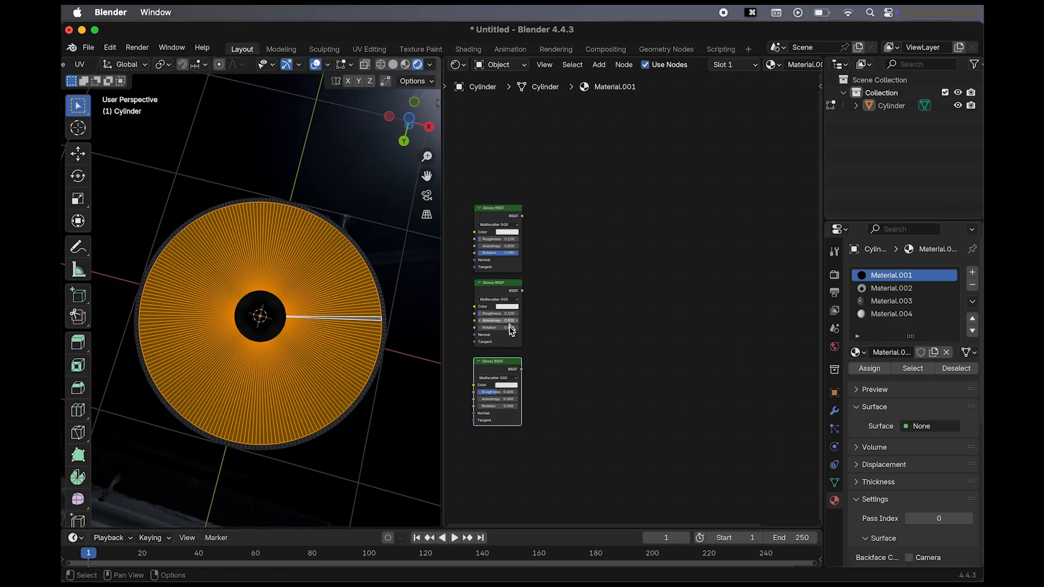
# Set the lowest Glossy BSDF's Roughness to 0.1 and Anisotropy to 0.8.
pyautogui.click(512, 392)
pyautogui.press('BackSpace')
pyautogui.press('BackSpace')
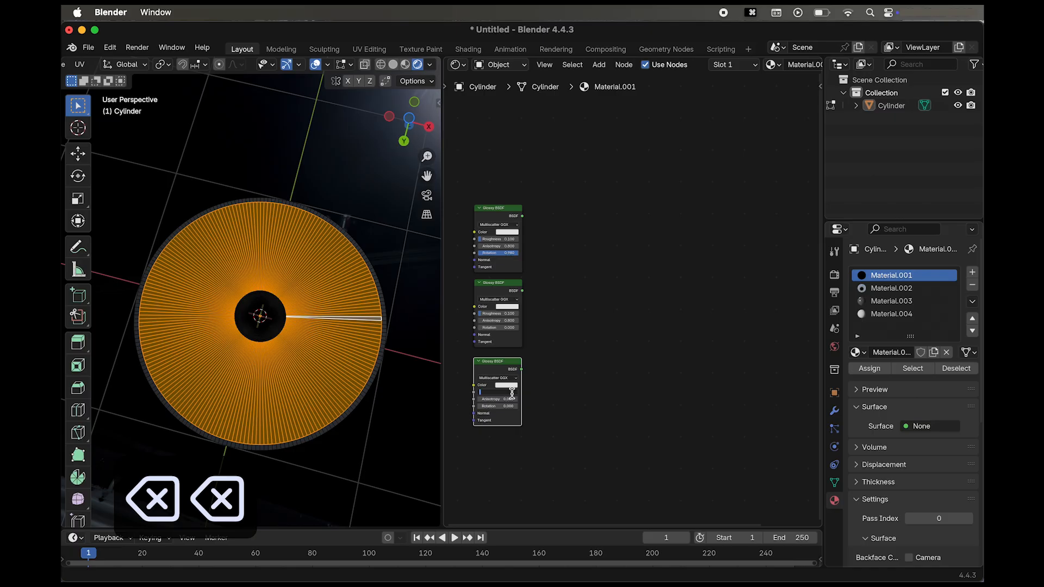
pyautogui.write('0.1')
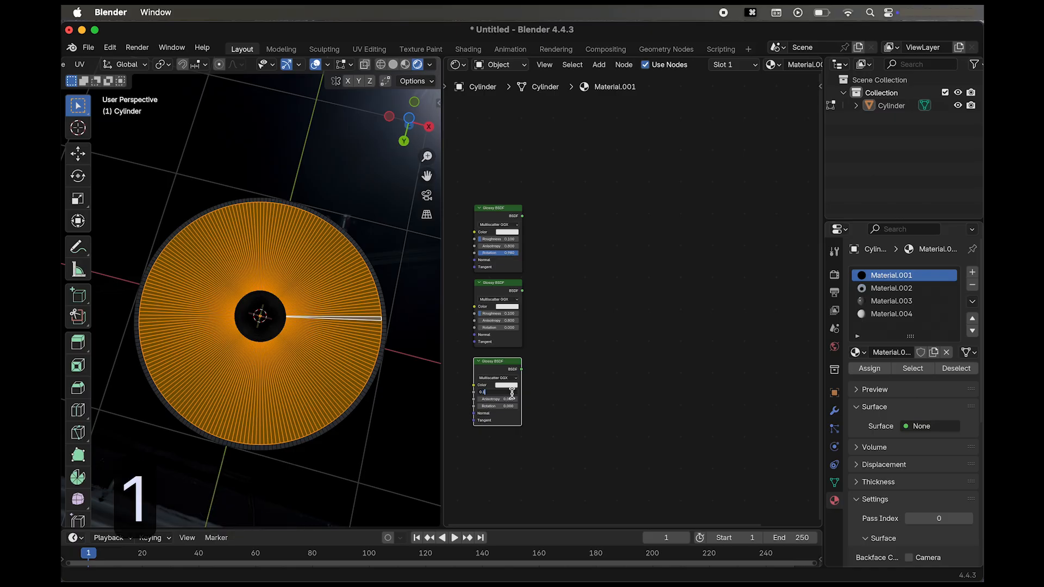
pyautogui.press('Return')
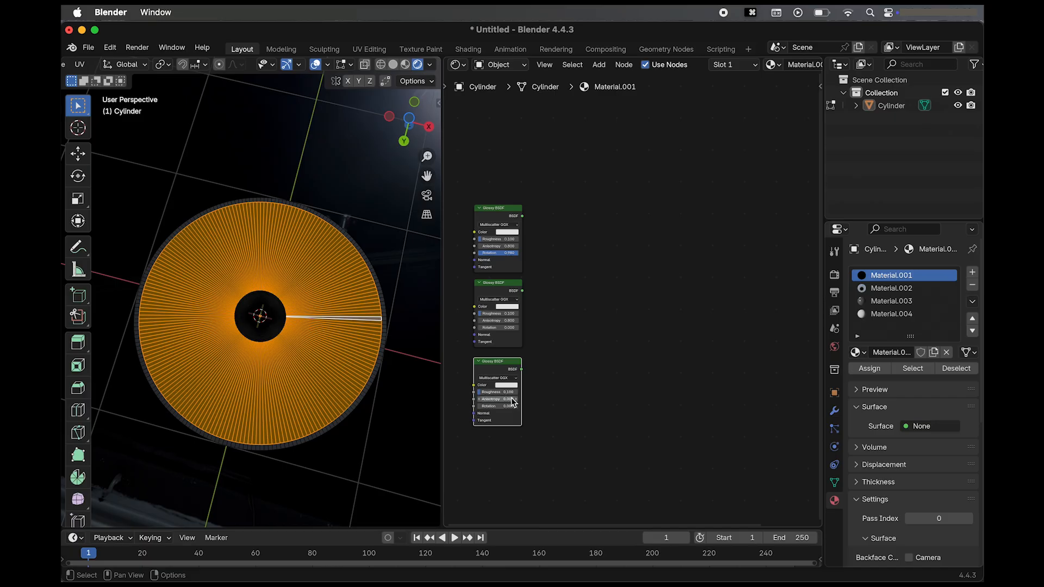
pyautogui.click(511, 398)
pyautogui.write('0.8')
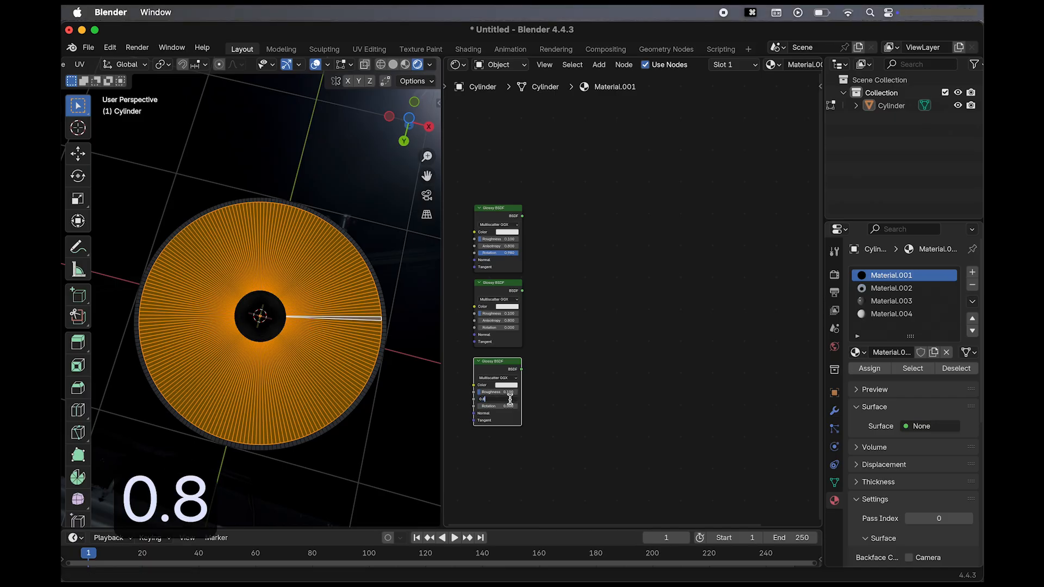
pyautogui.press('Return')
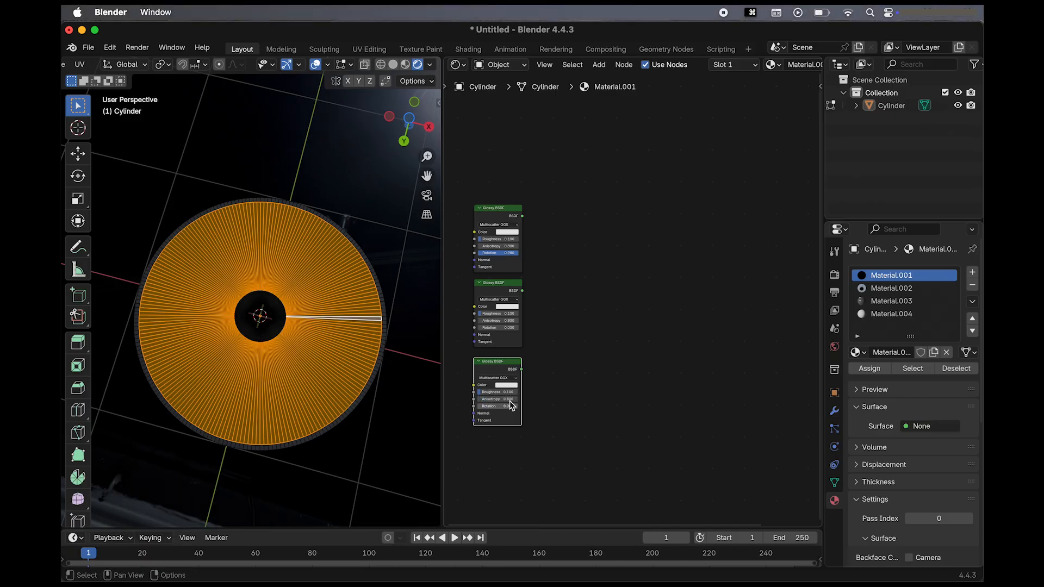
# Set the lowest Glossy BSDF's Rotation to 0.2.
pyautogui.press('0')
pyautogui.press('.')
pyautogui.press('2')
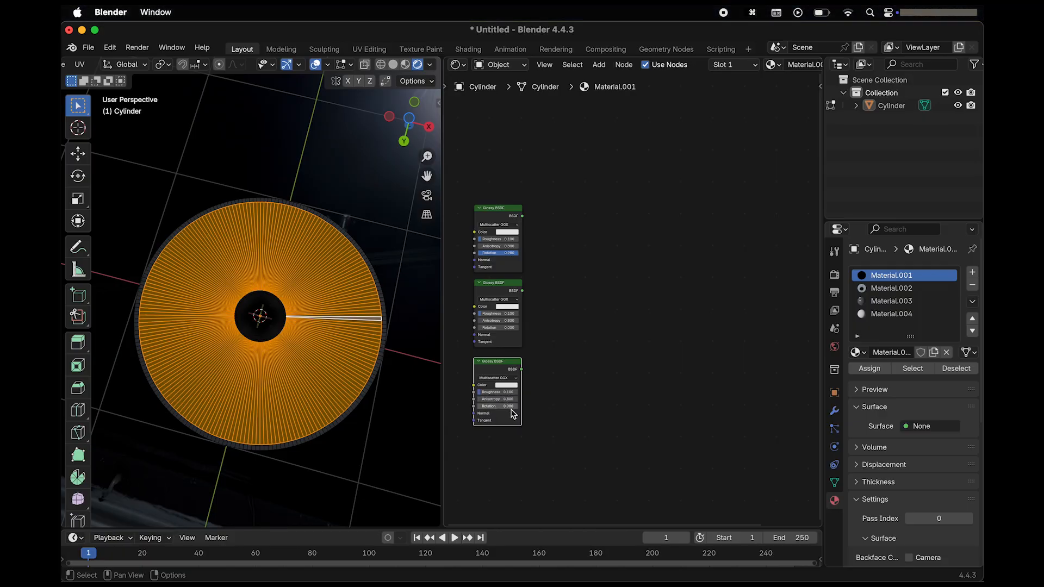
pyautogui.click(510, 406)
pyautogui.write('0.2')
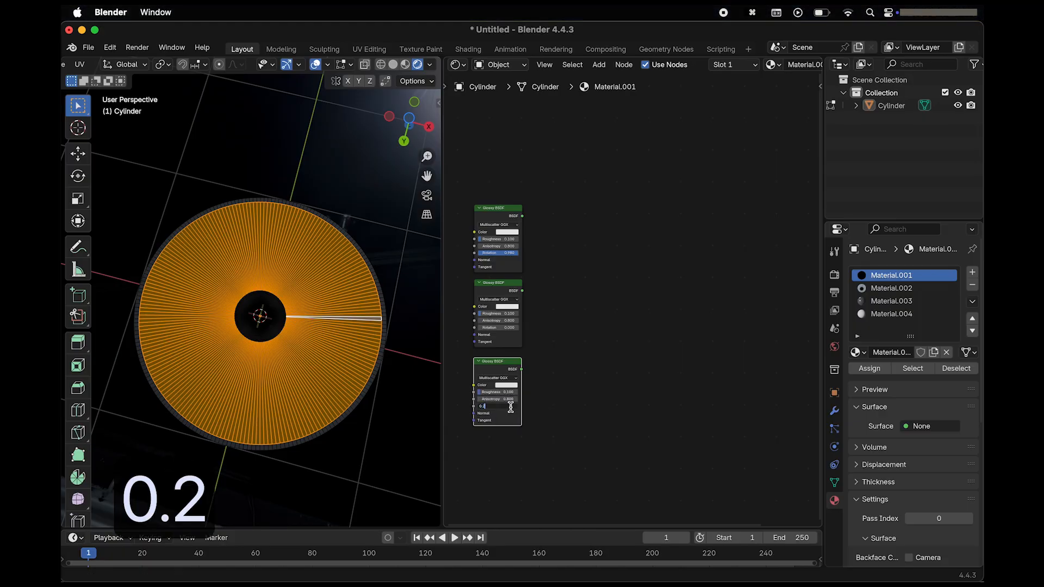
pyautogui.press('Return')
# Color the uppermost Glossy BSDF saturated blue, with Hue about 0.666 and Saturation 1.000.
pyautogui.scroll(2, 561, 192)
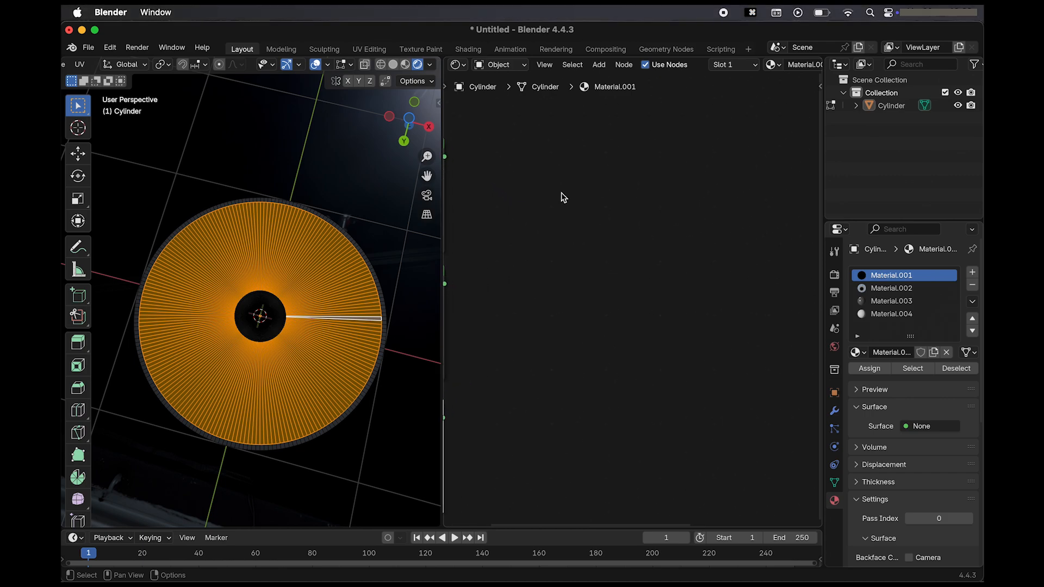
pyautogui.hscroll(-5, 561, 193)
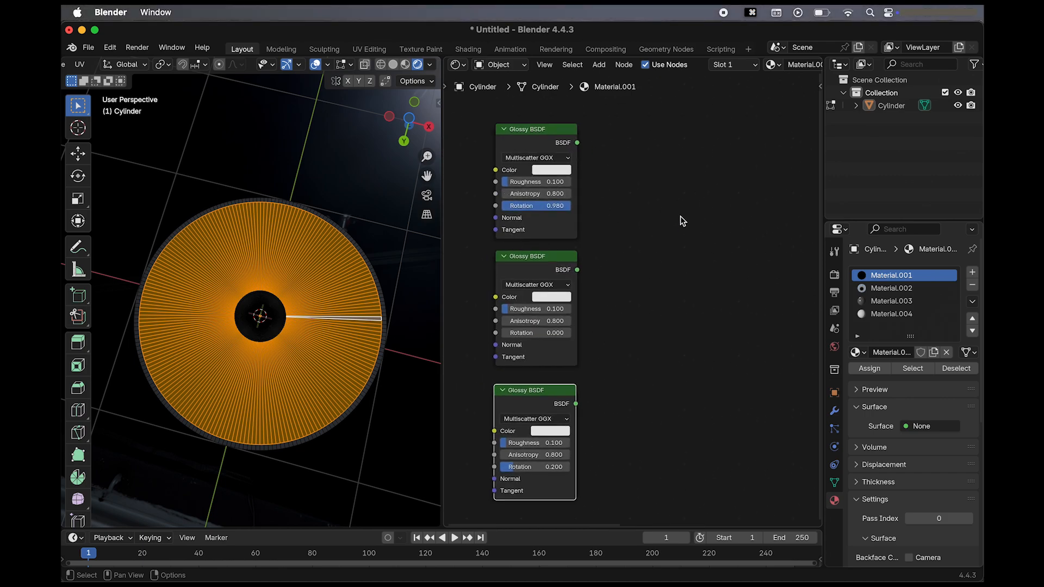
pyautogui.click(565, 170)
pyautogui.moveTo(581, 219); pyautogui.dragTo(619, 200)
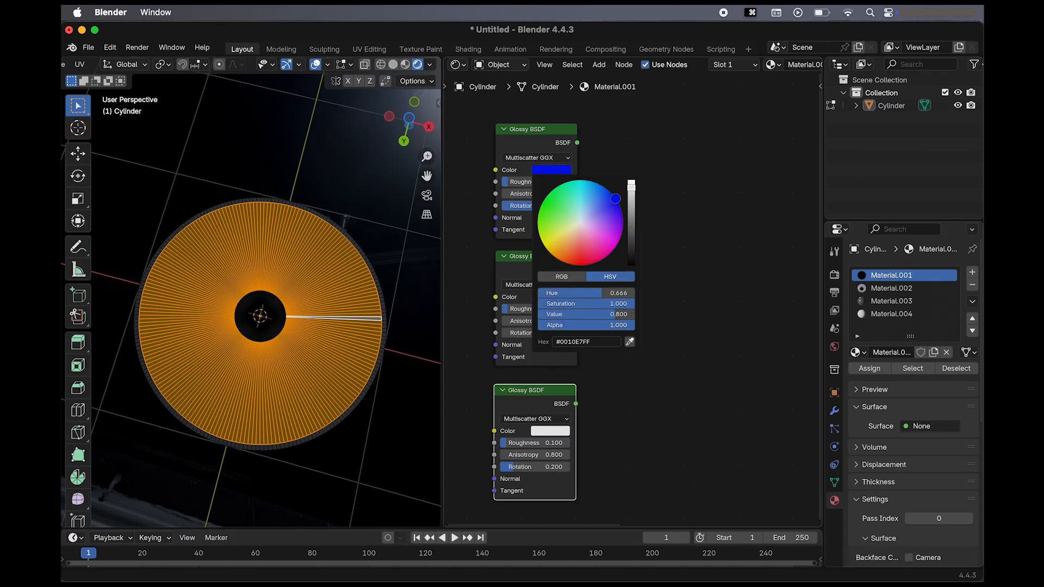
pyautogui.click(613, 241)
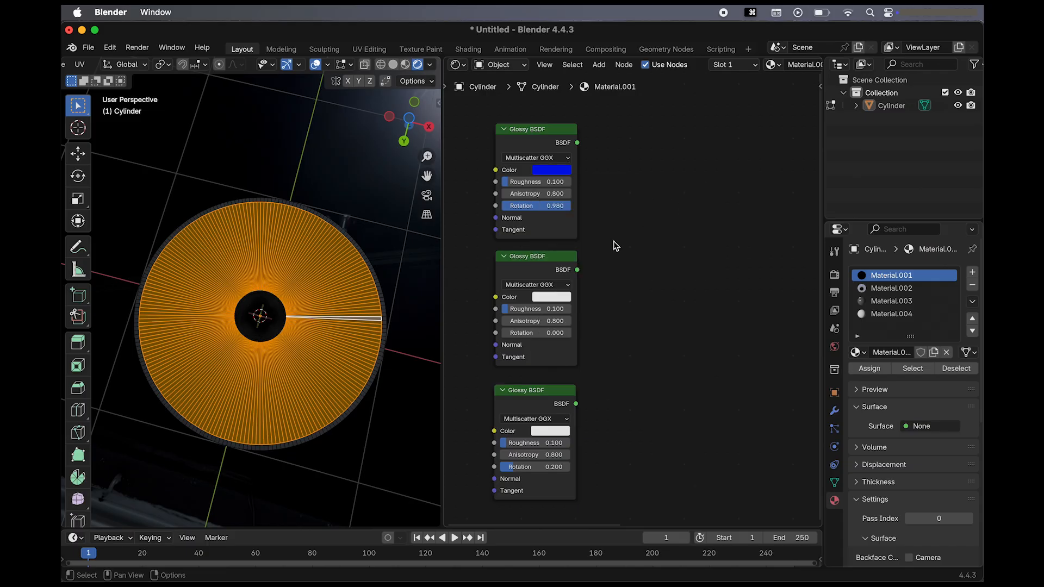
# Color the middle Glossy BSDF pure green (Hue about 0.334) and the lowest one turquoise (Hue about 0.472).
pyautogui.click(555, 298)
pyautogui.moveTo(576, 162); pyautogui.dragTo(544, 141)
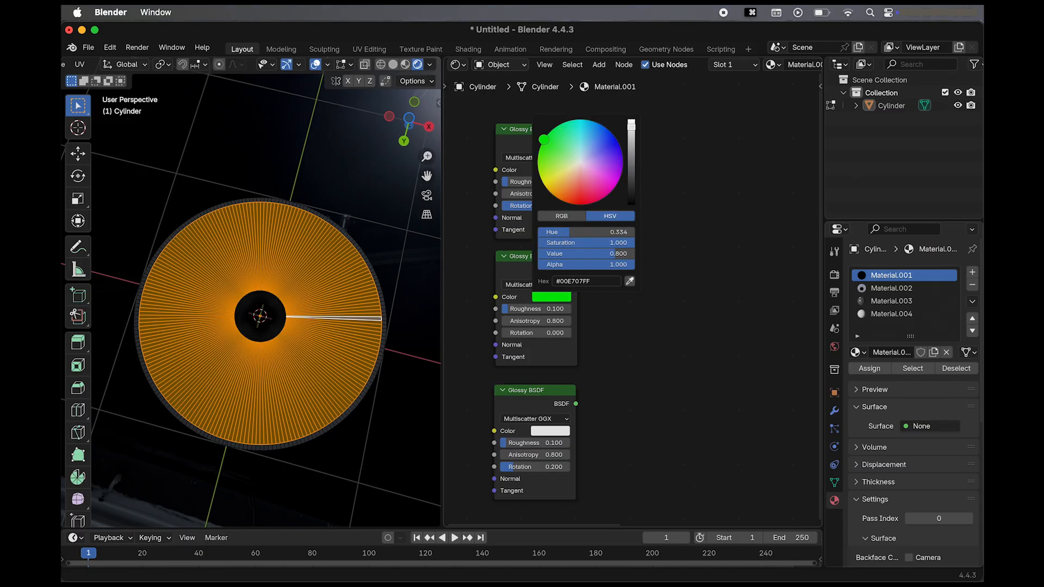
pyautogui.click(555, 432)
pyautogui.moveTo(576, 291); pyautogui.dragTo(575, 265)
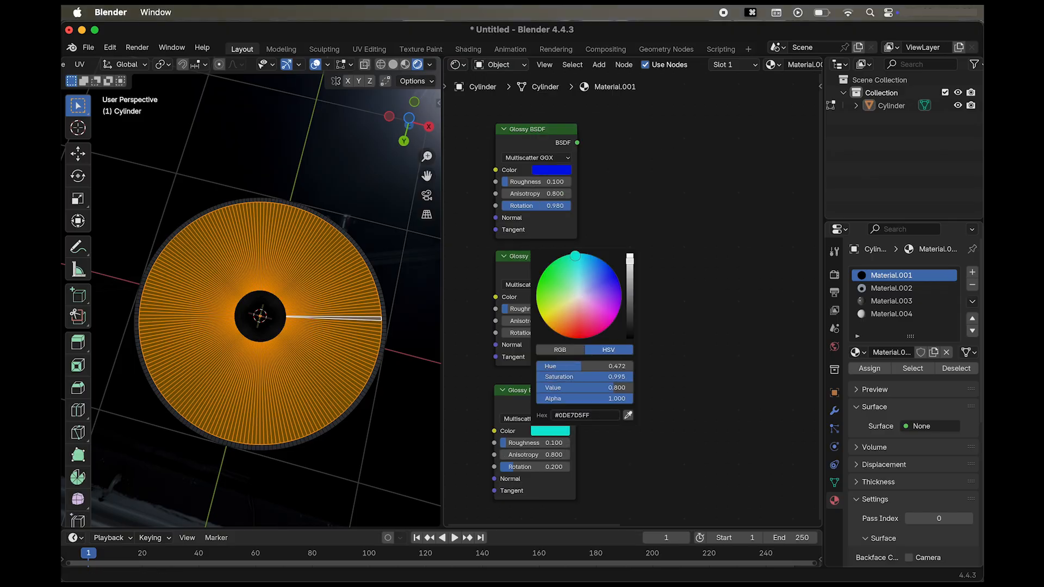
# Add a Mix Shader and connect the blue Glossy BSDF to its first Shader input and the green one to its second.
pyautogui.scroll(-2, 636, 206)
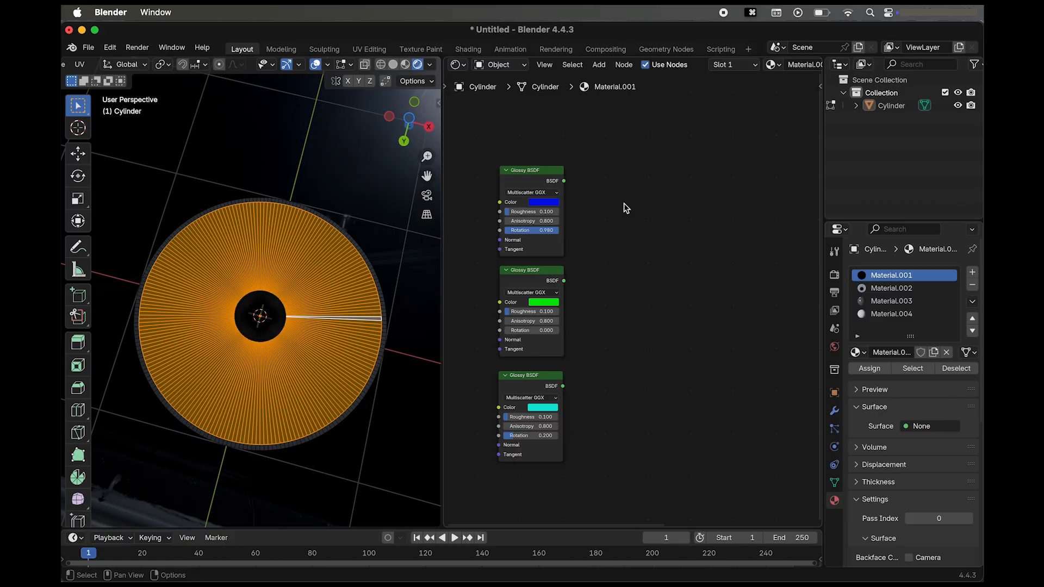
pyautogui.scroll(-2, 626, 208)
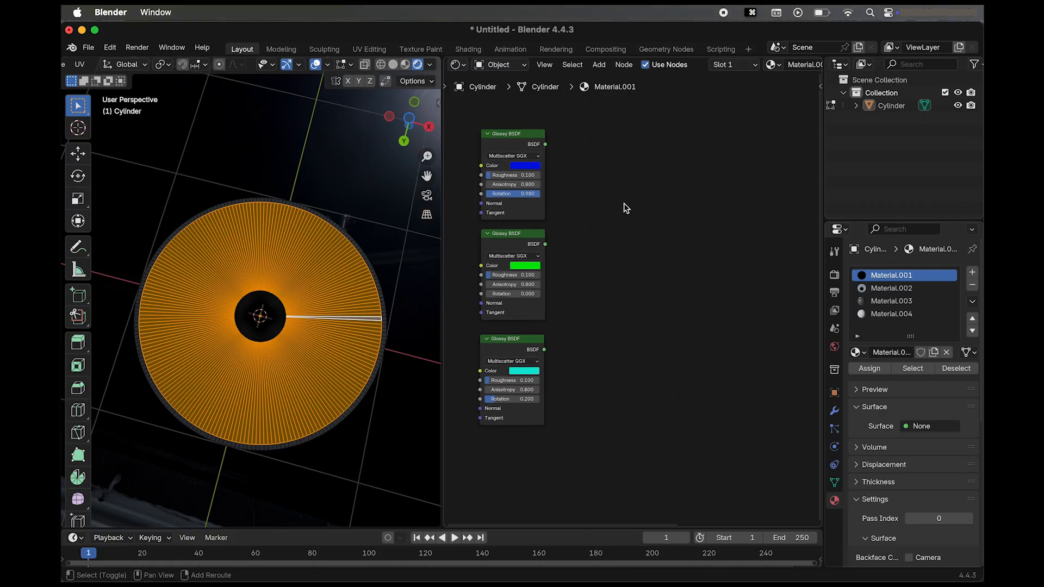
pyautogui.hotkey('shift', 'a')
pyautogui.write('mix')
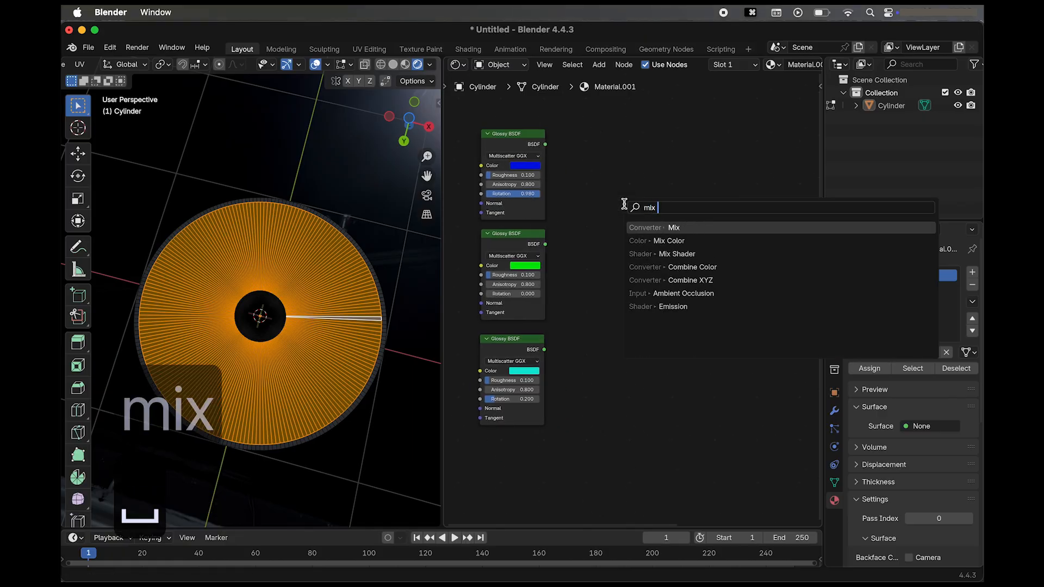
pyautogui.write(' sha')
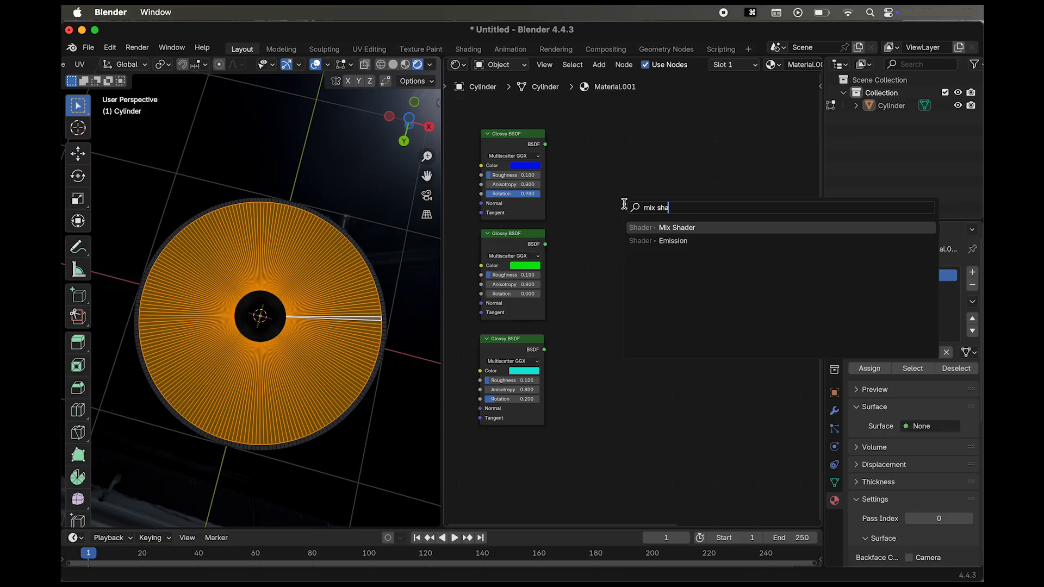
pyautogui.press('Return')
pyautogui.click(613, 157)
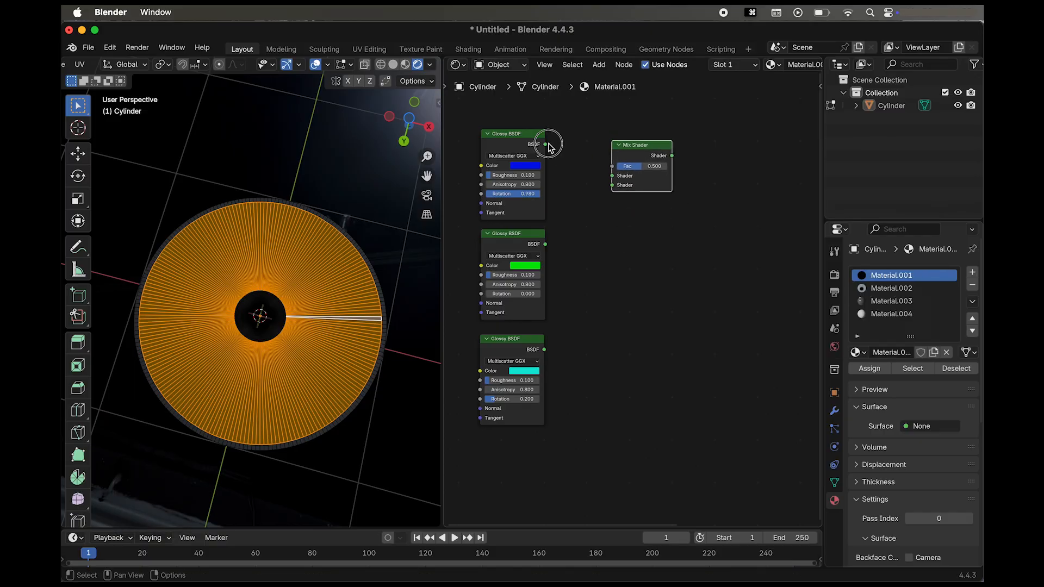
pyautogui.moveTo(546, 145); pyautogui.dragTo(614, 175)
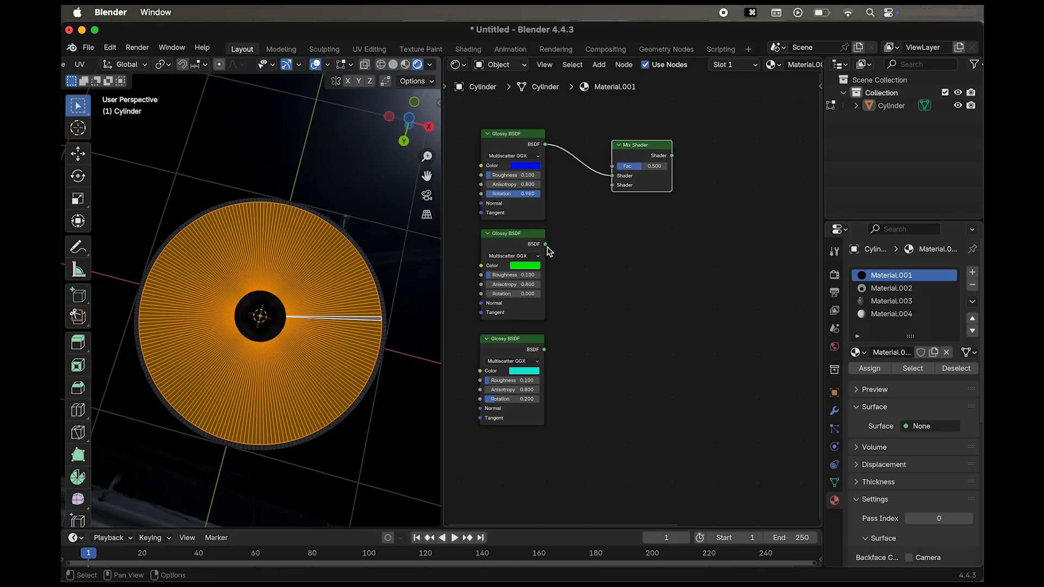
pyautogui.moveTo(546, 246); pyautogui.dragTo(614, 186)
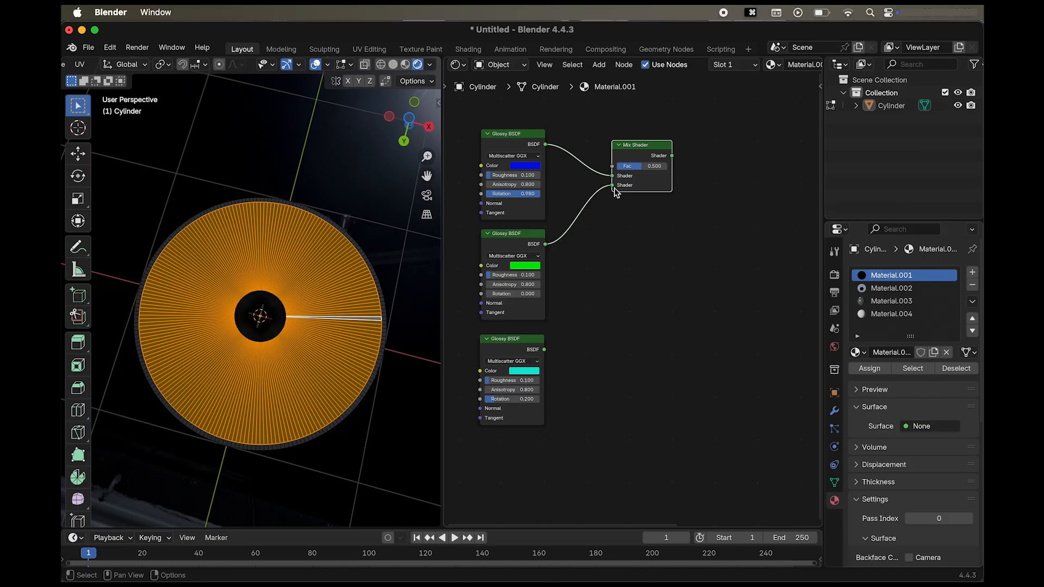
# Add a second Mix Shader beyond and below the first, and connect the turquoise Glossy BSDF to its second Shader input.
pyautogui.hscroll(5, 680, 184)
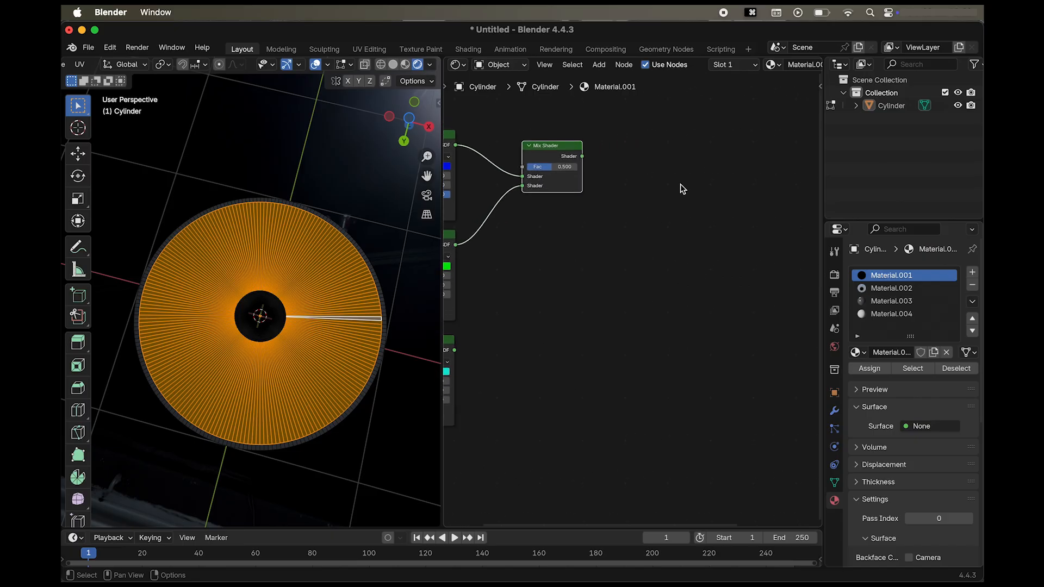
pyautogui.hotkey('shift', 'a')
pyautogui.click(680, 185)
pyautogui.write('mi')
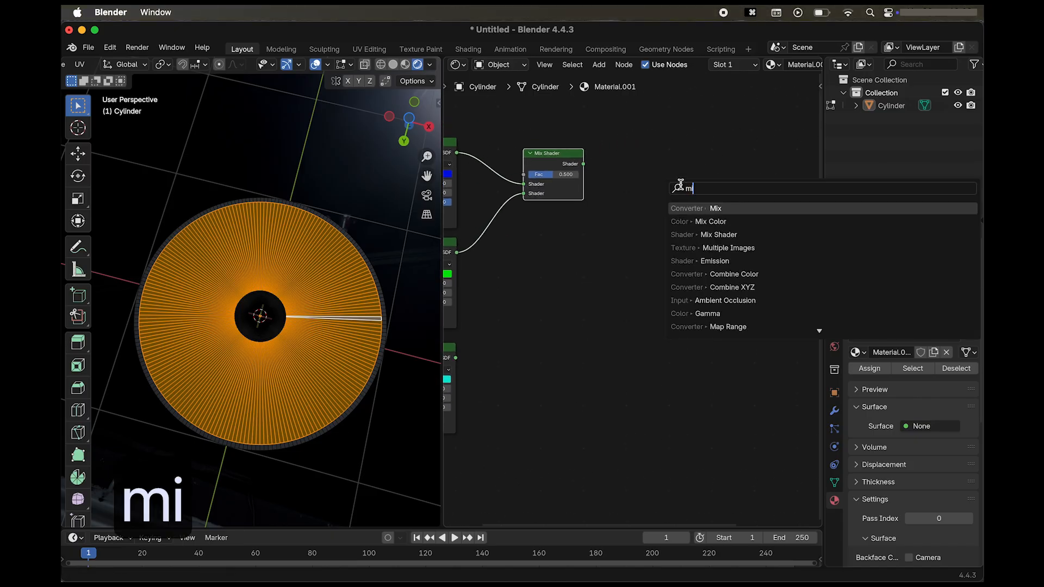
pyautogui.click(719, 235)
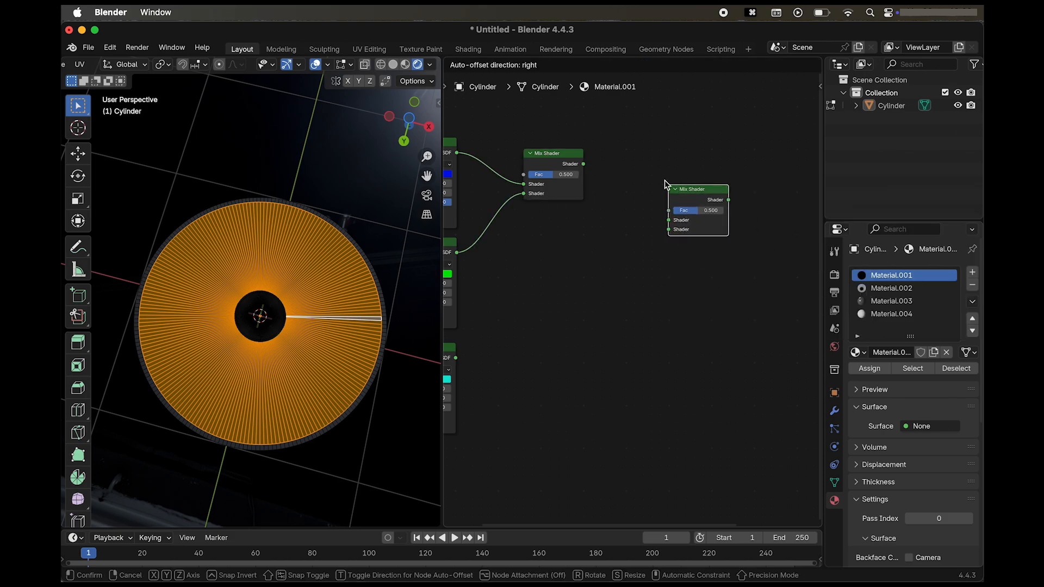
pyautogui.click(636, 345)
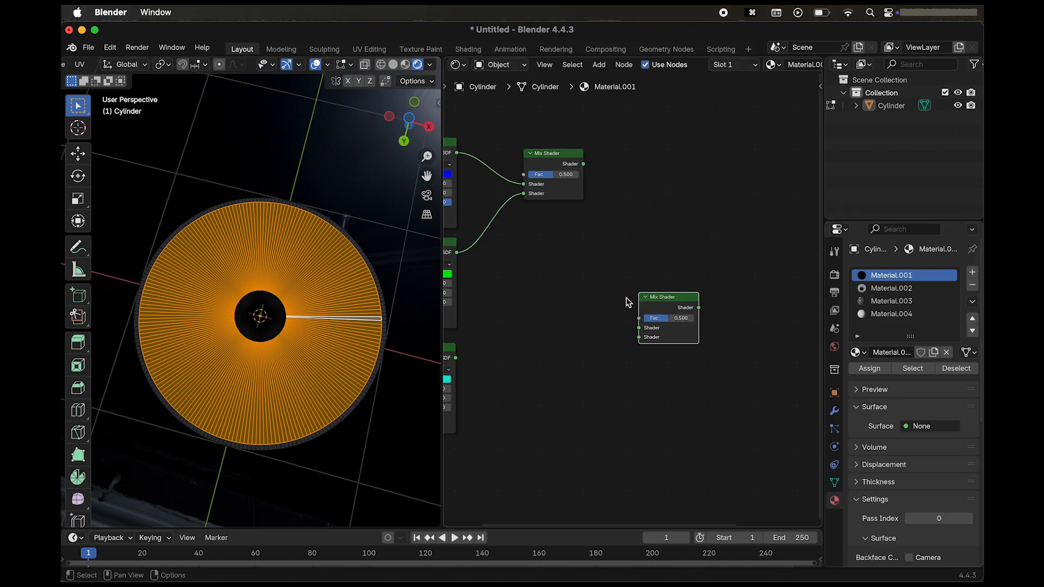
pyautogui.moveTo(455, 358); pyautogui.dragTo(640, 337)
# Connect the first Mix Shader's output to the second one's first Shader input and set the second one's Fac to 0.3.
pyautogui.hscroll(-3, 517, 291)
pyautogui.scroll(-2, 517, 291)
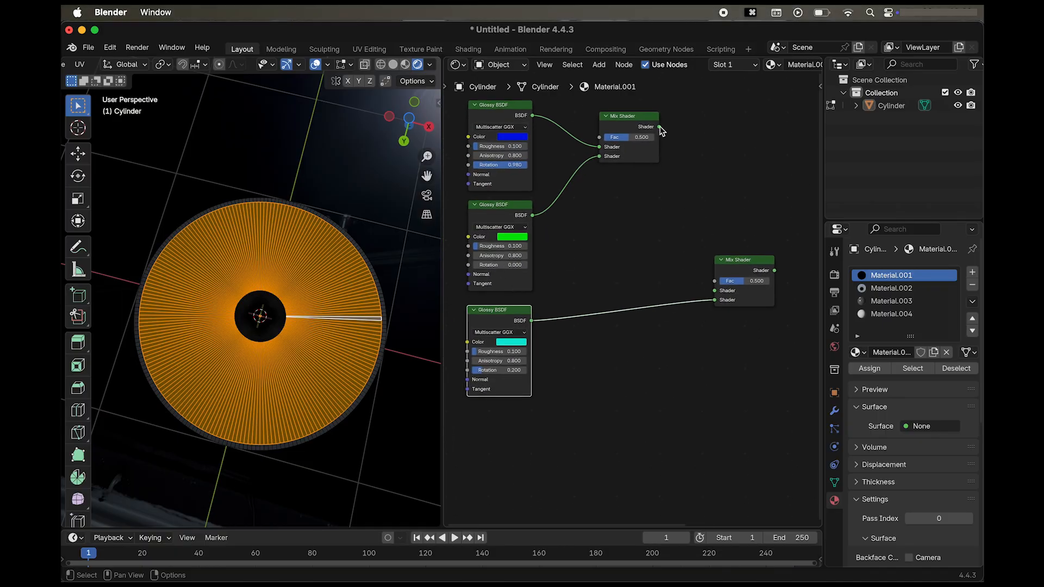
pyautogui.moveTo(659, 127); pyautogui.dragTo(713, 295)
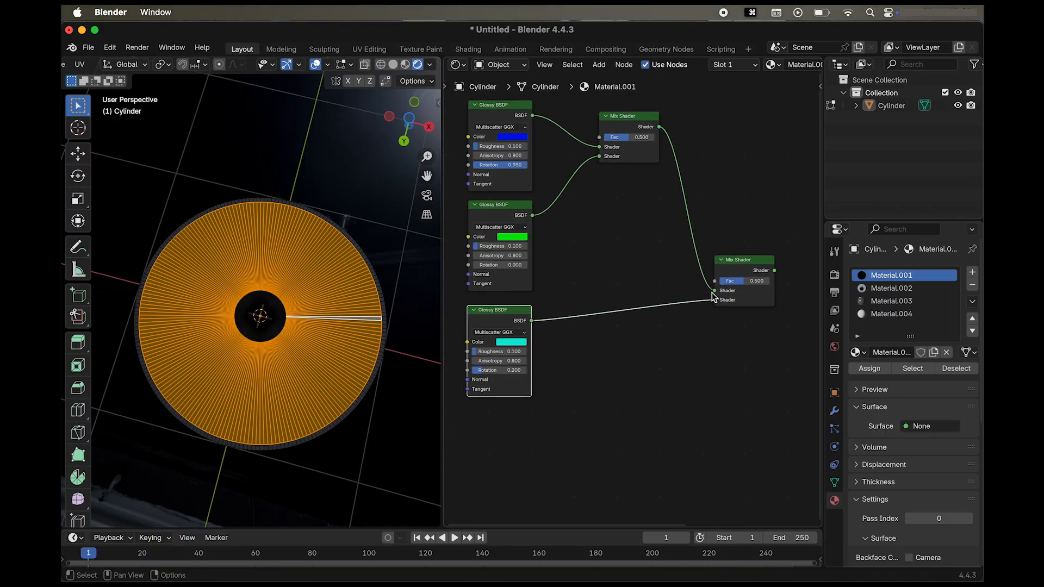
pyautogui.click(754, 282)
pyautogui.write('0.3')
pyautogui.press('Return')
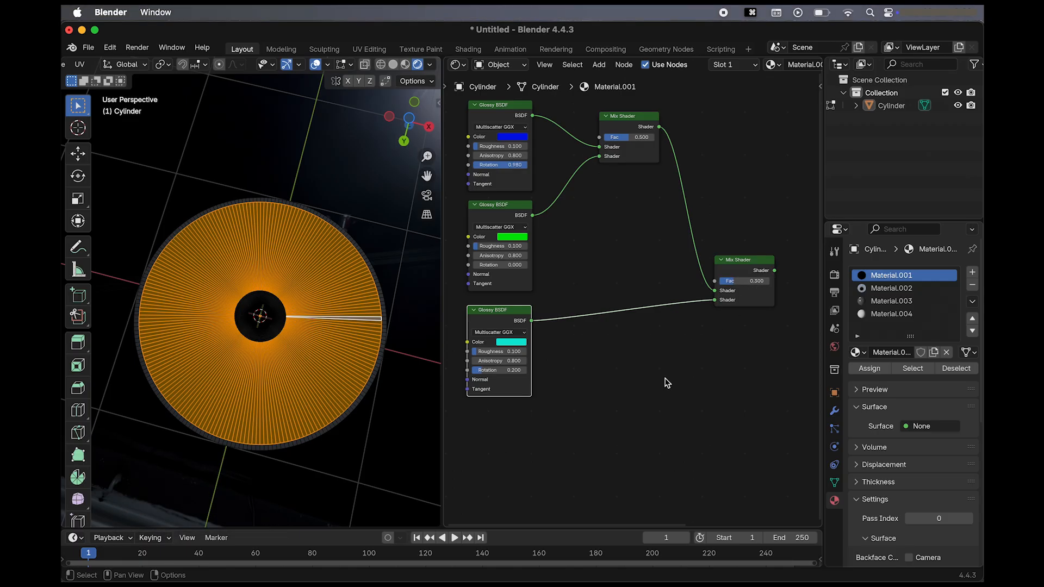
# Move the Material Output node farther from the second Mix Shader to make room between them.
pyautogui.hscroll(10, 667, 383)
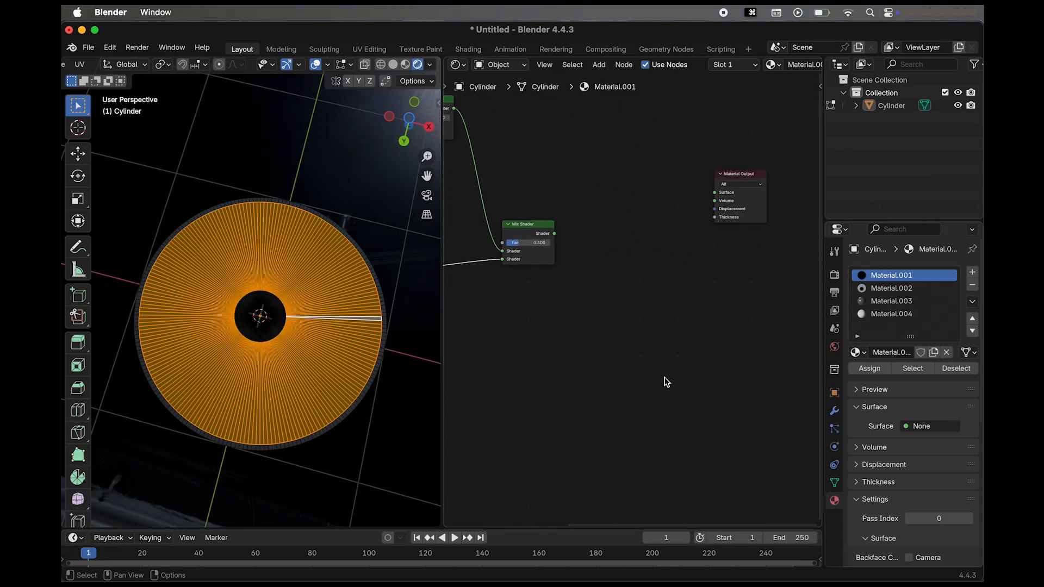
pyautogui.scroll(-2, 667, 383)
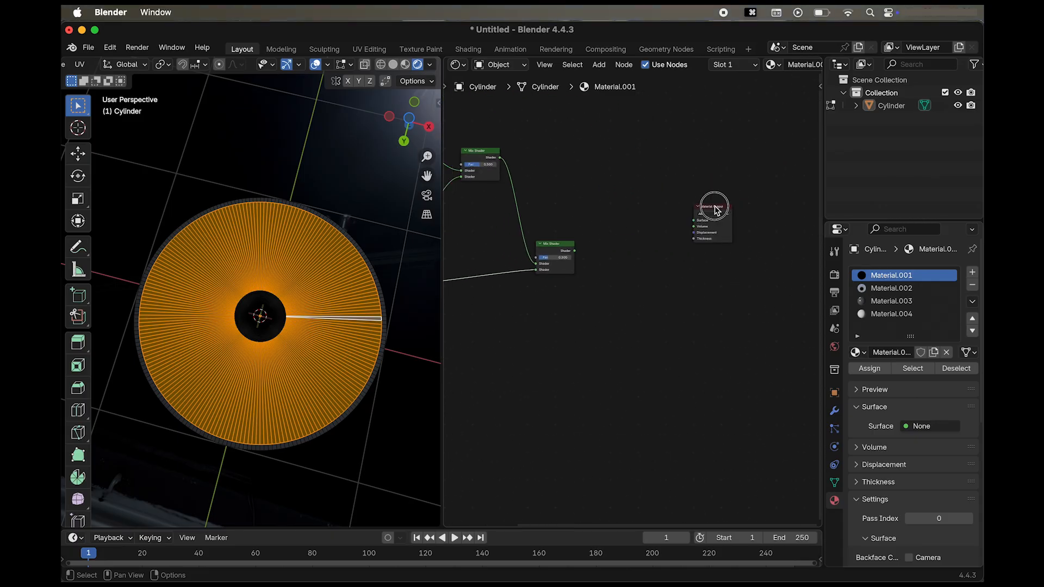
pyautogui.moveTo(715, 210); pyautogui.dragTo(773, 242)
pyautogui.scroll(-2, 562, 377)
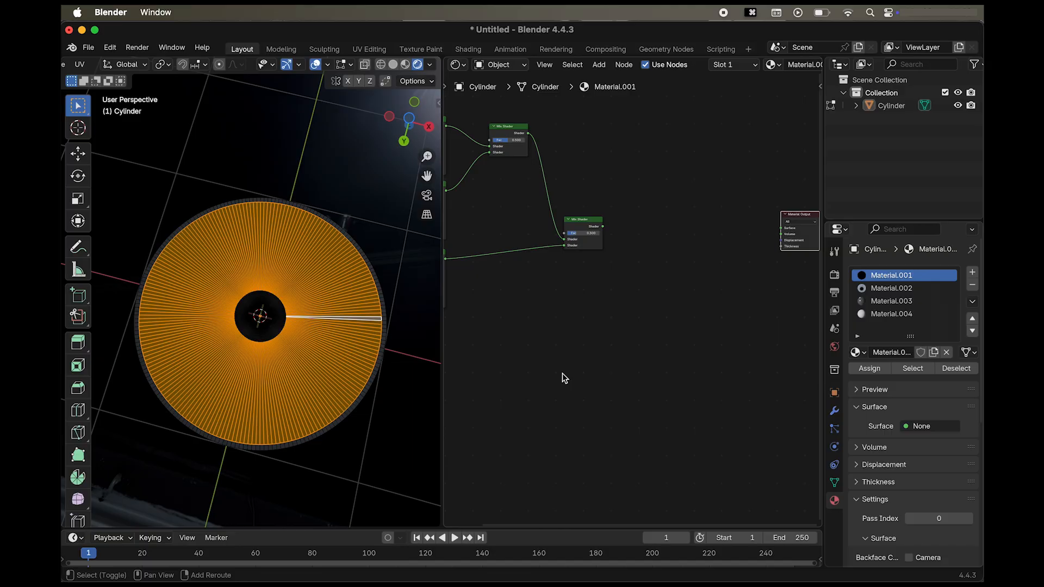
# Add a Glass BSDF node directly below the second Mix Shader.
pyautogui.hotkey('shift', 'a')
pyautogui.write('glass')
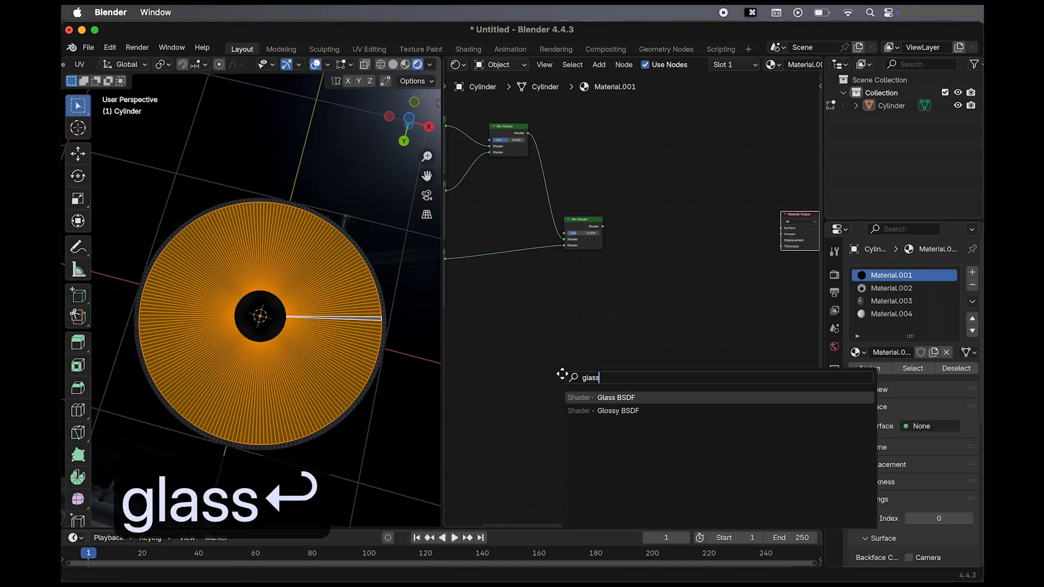
pyautogui.press('Return')
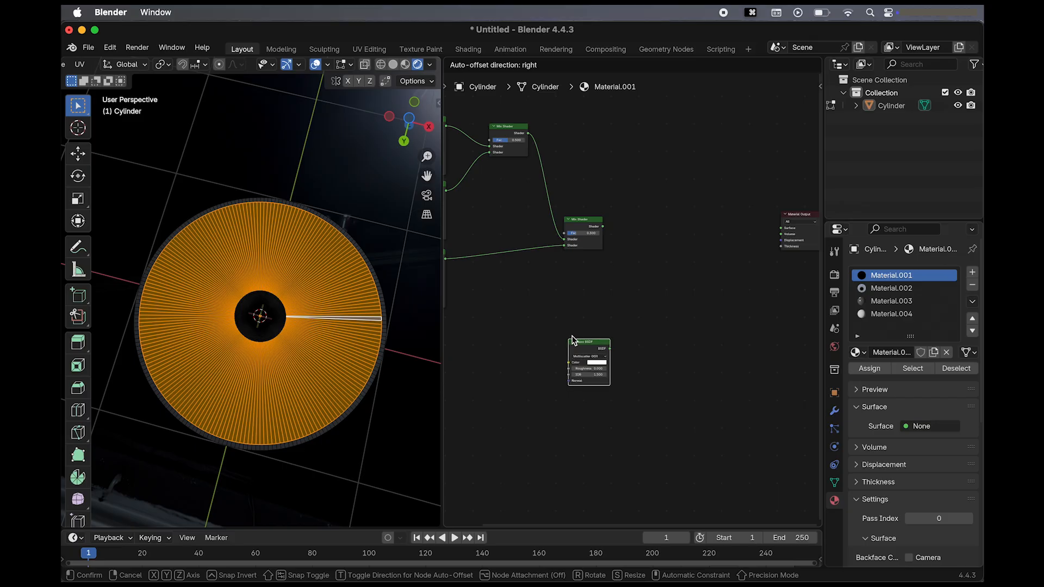
pyautogui.click(563, 308)
# Add a third Mix Shader node between the second Mix Shader and the Material Output.
pyautogui.hotkey('shift', 'a')
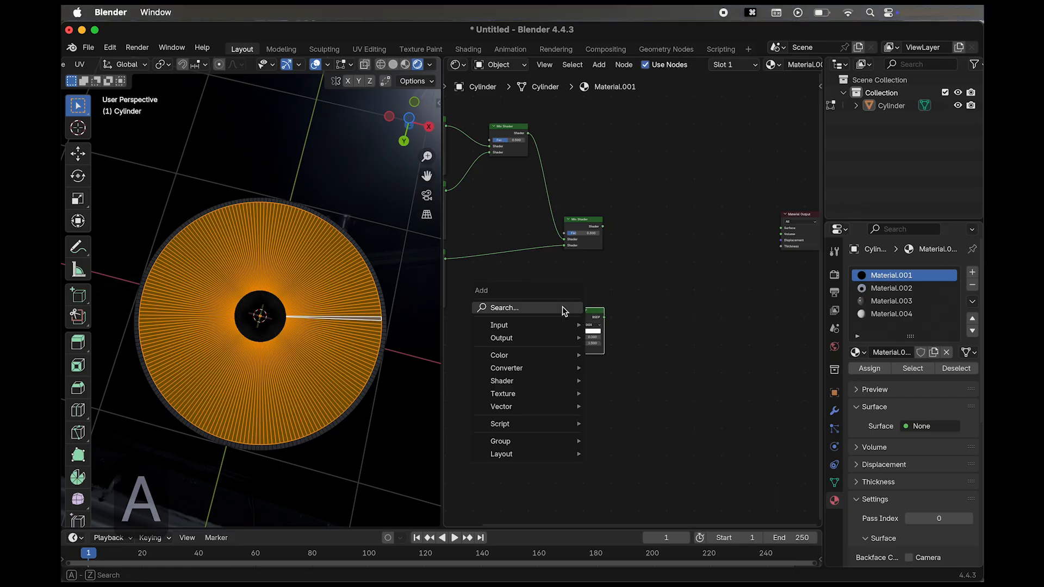
pyautogui.write('mix sh')
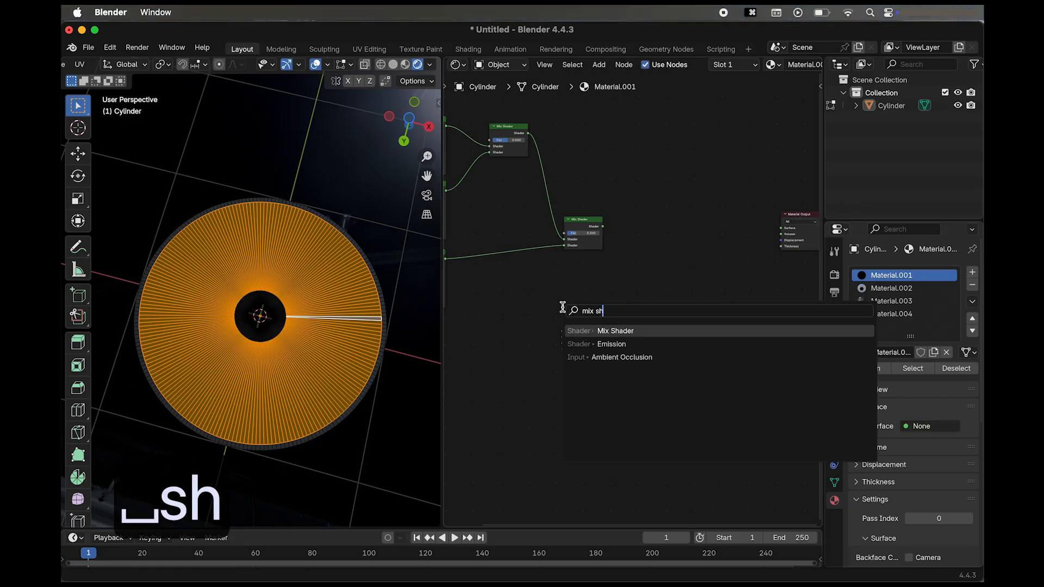
pyautogui.press('Return')
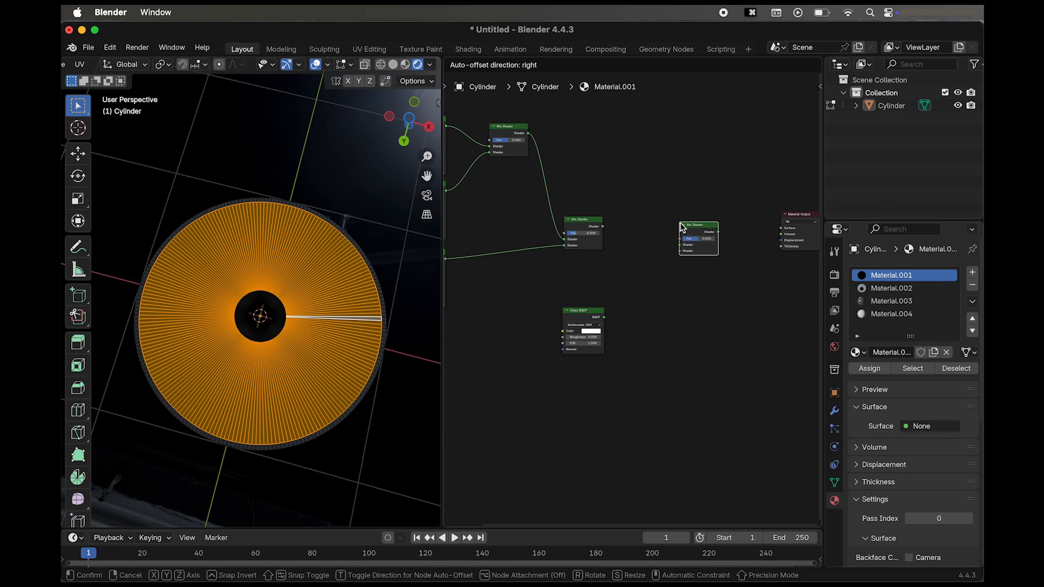
pyautogui.click(679, 227)
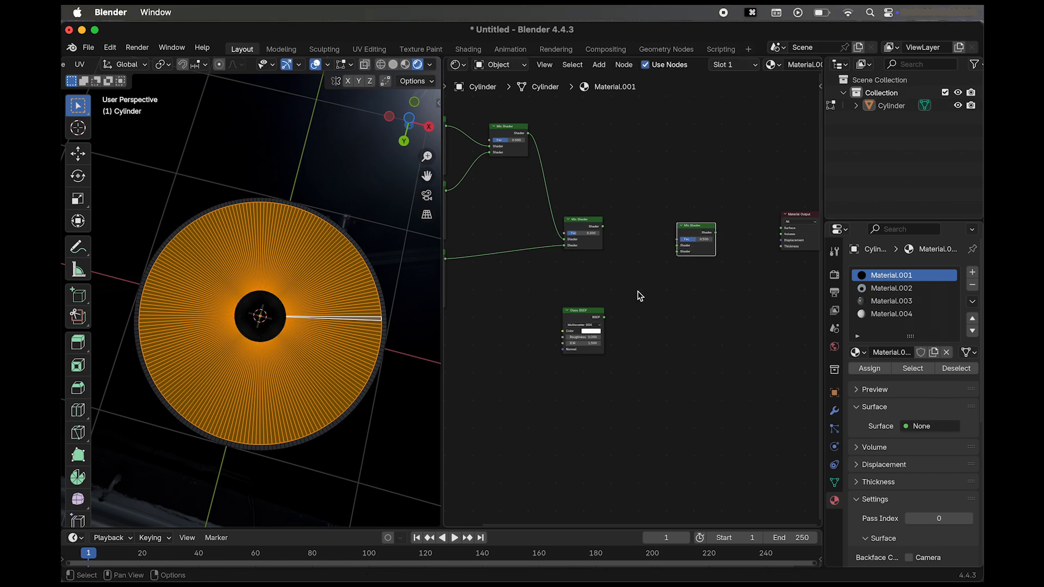
# Connect the second Mix Shader's output to the third one's first Shader input and set the third one's Fac to 0.133.
pyautogui.scroll(3, 638, 292)
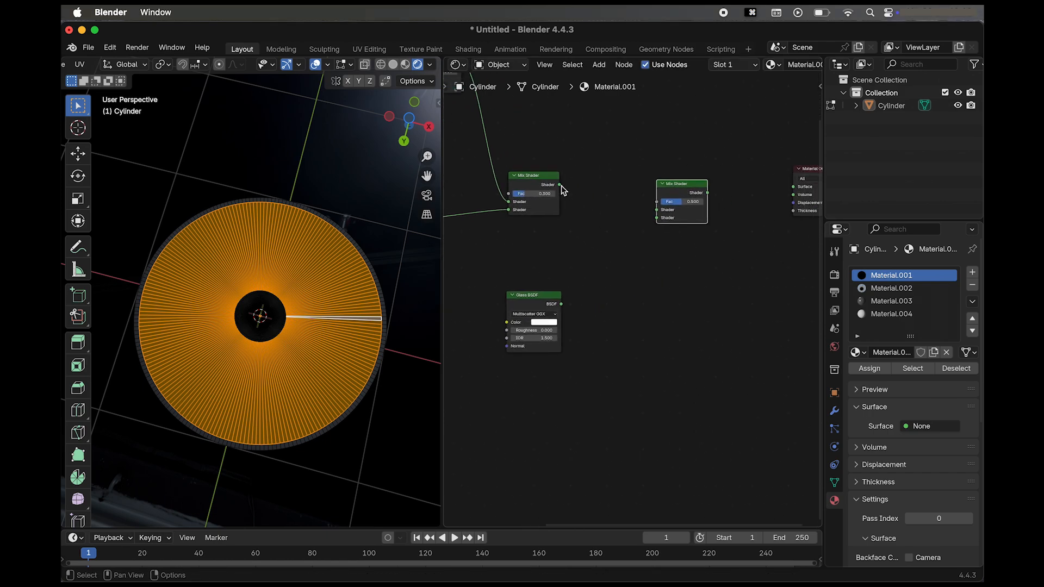
pyautogui.moveTo(560, 185); pyautogui.dragTo(661, 211)
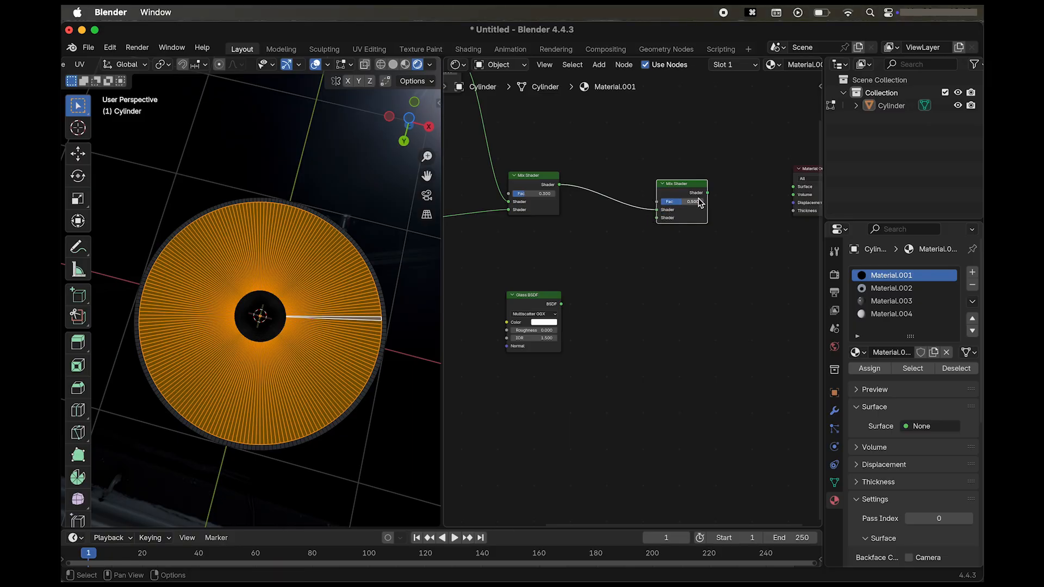
pyautogui.click(700, 203)
pyautogui.write('0.133')
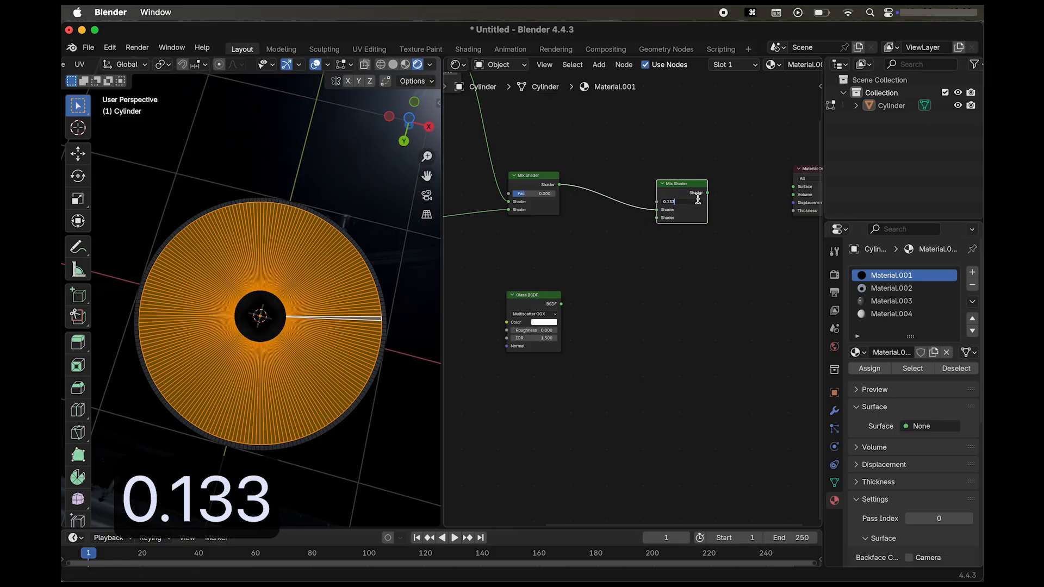
pyautogui.press('Return')
# Connect the Glass BSDF to the third Mix Shader's second Shader input, set its Roughness to 0.5 and keep its IOR at 1.5.
pyautogui.moveTo(562, 304); pyautogui.dragTo(657, 218)
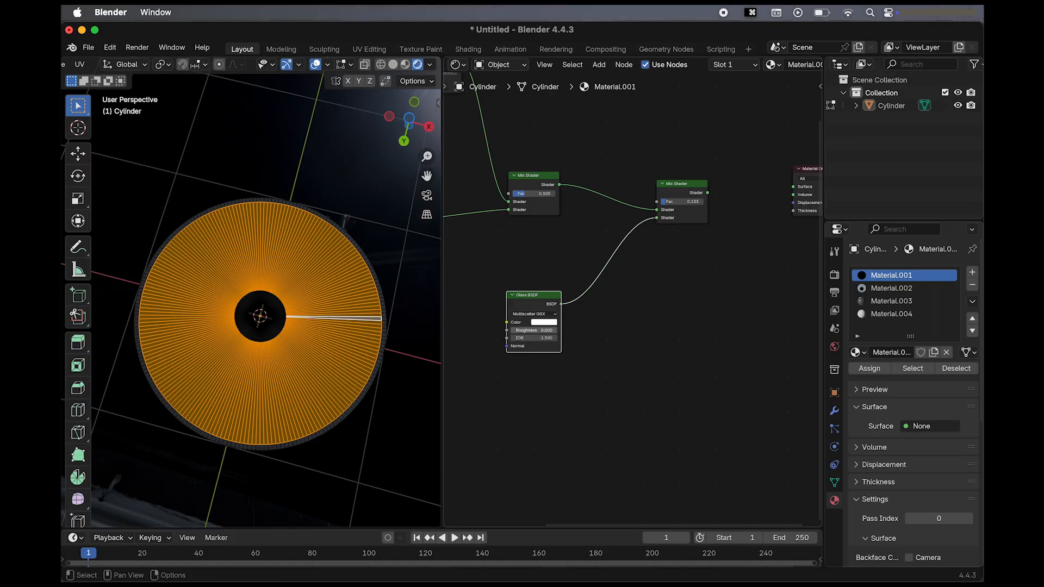
pyautogui.click(544, 332)
pyautogui.write('0.5')
pyautogui.press('Return')
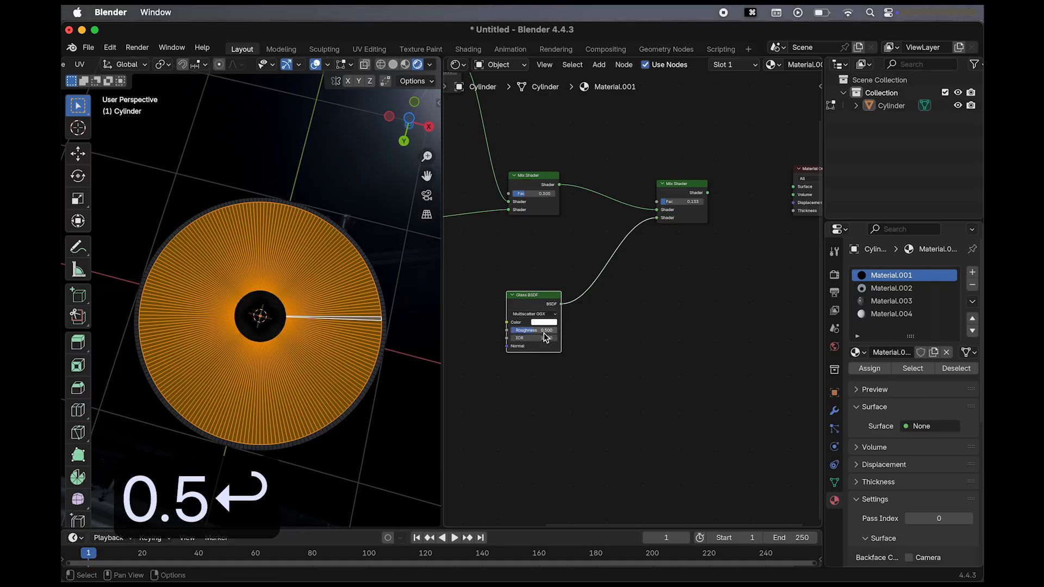
pyautogui.click(544, 337)
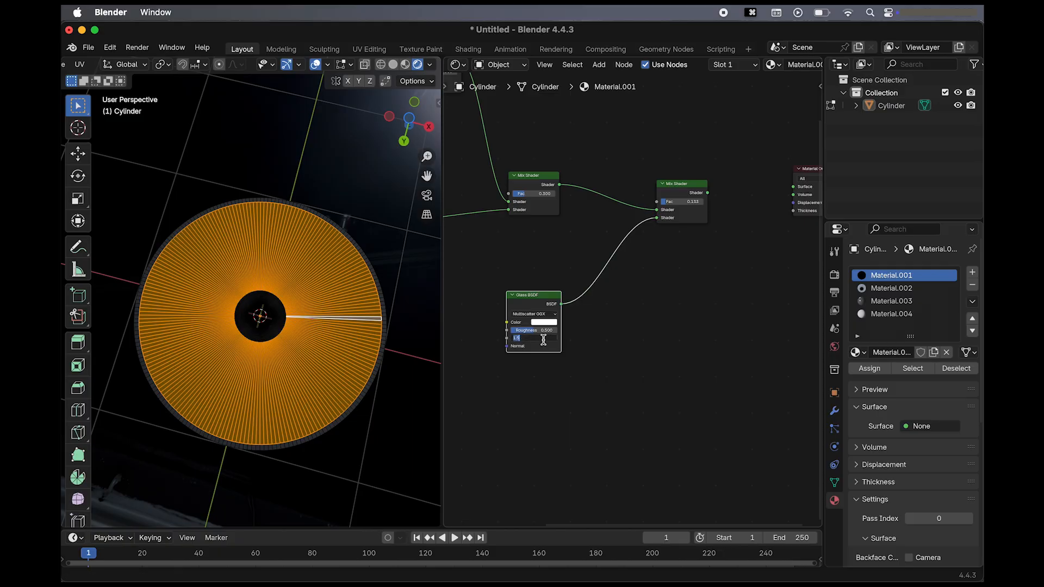
pyautogui.press('Return')
# Move the Material Output closer to the third Mix Shader and connect that shader to its Surface input.
pyautogui.hscroll(5, 568, 381)
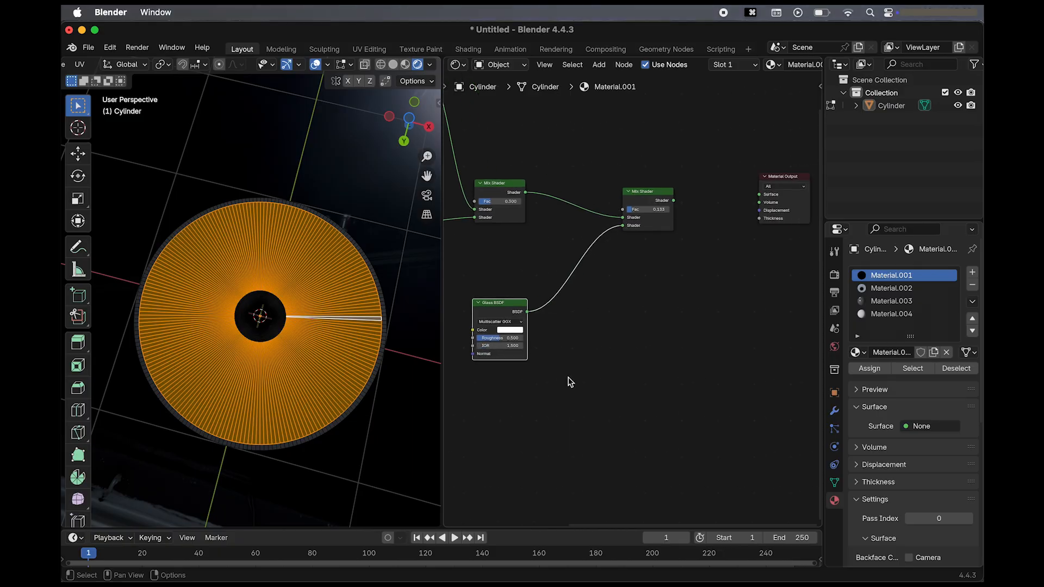
pyautogui.moveTo(737, 171); pyautogui.dragTo(734, 188)
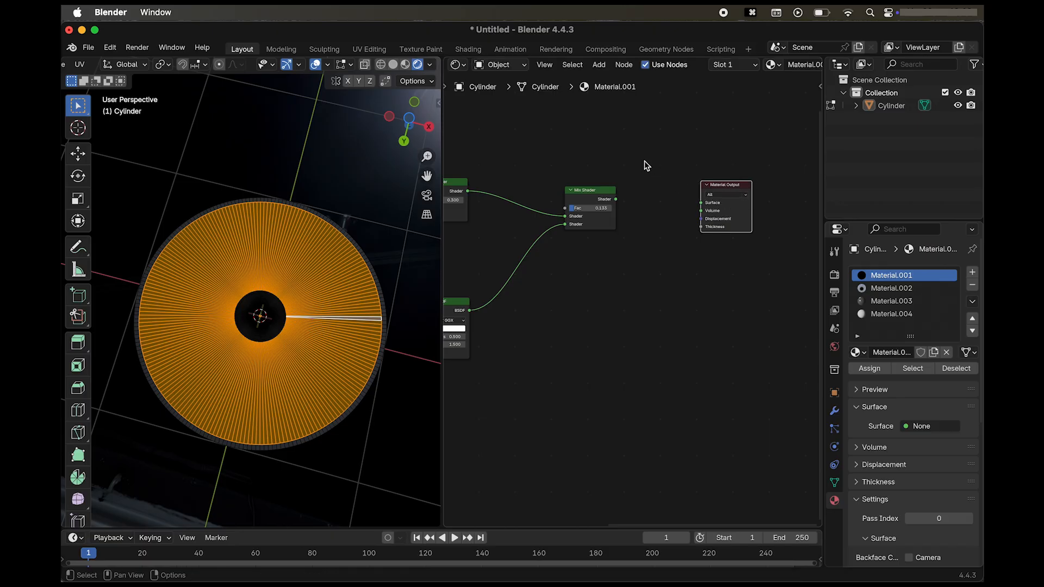
pyautogui.moveTo(616, 200); pyautogui.dragTo(701, 203)
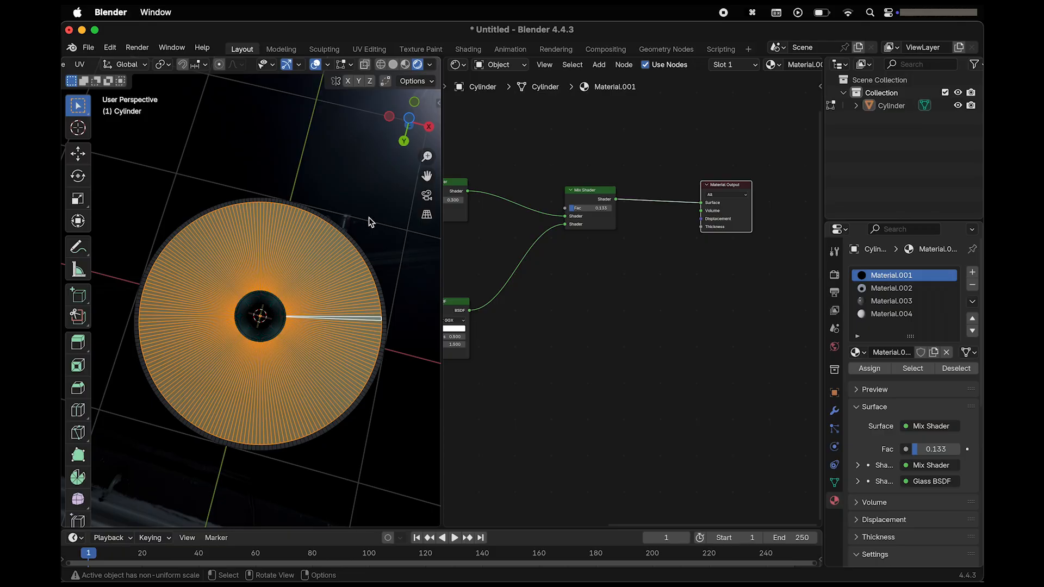
# Examine the blink-182 label side of the disc in rendered view.
pyautogui.scroll(15, 371, 222)
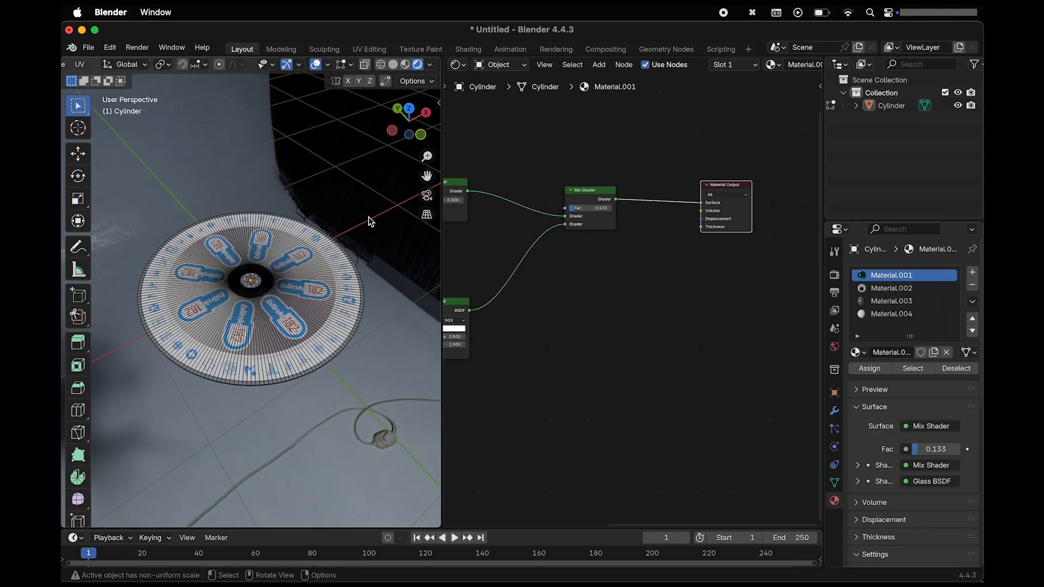
pyautogui.scroll(3, 369, 221)
pyautogui.hscroll(-6, 614, 368)
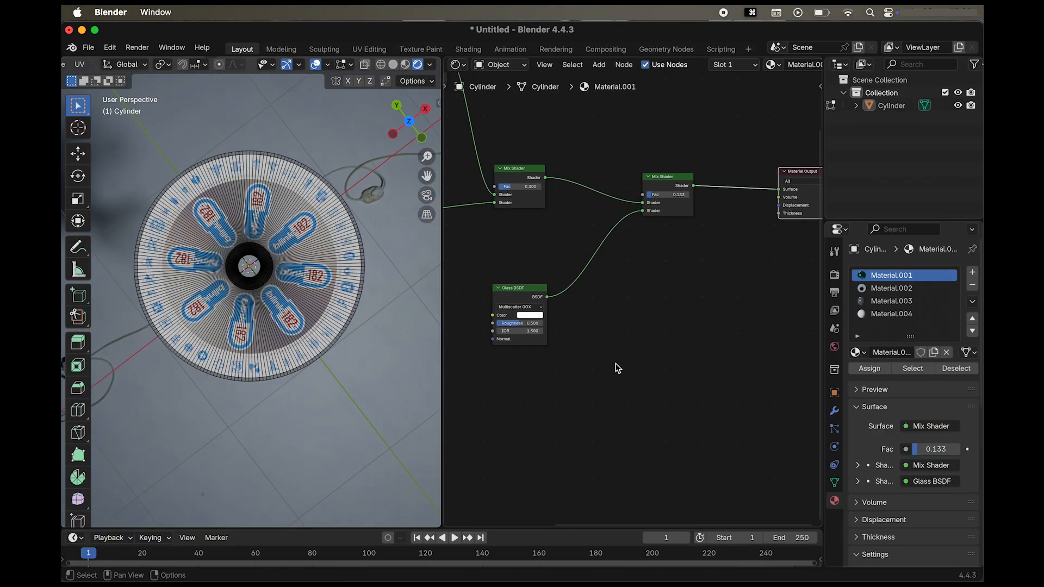
pyautogui.scroll(-5, 305, 406)
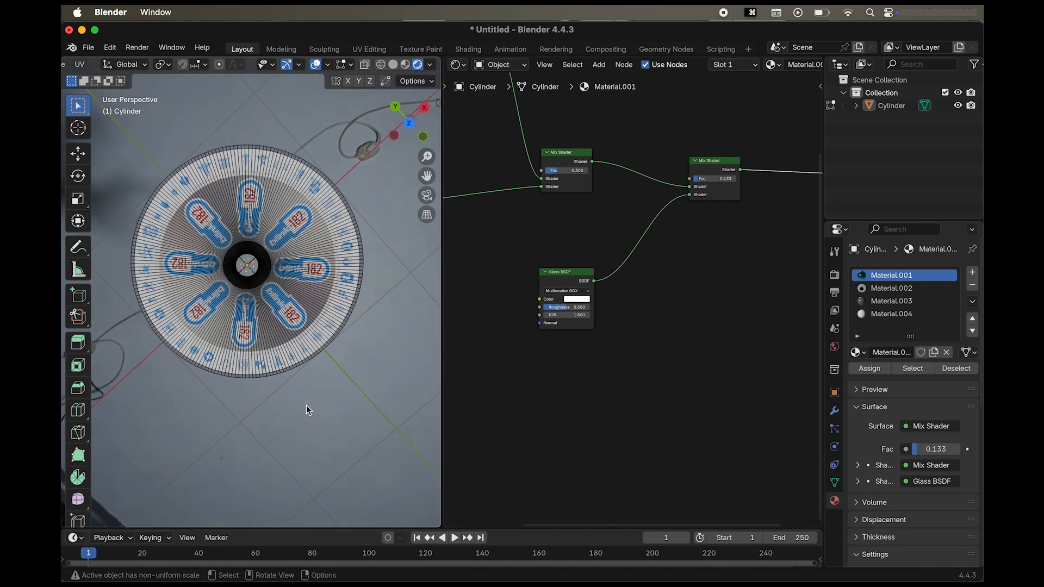
pyautogui.scroll(4, 305, 405)
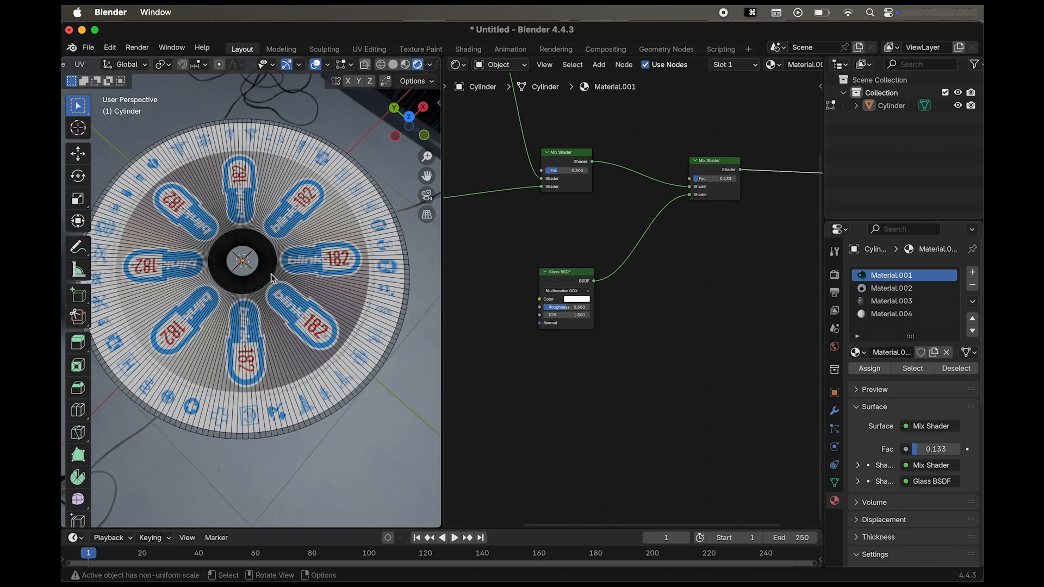
# Switch the 3D viewport to Solid shading and frame the rings around the disc's centre hole closely.
pyautogui.click(393, 64)
pyautogui.scroll(3, 275, 217)
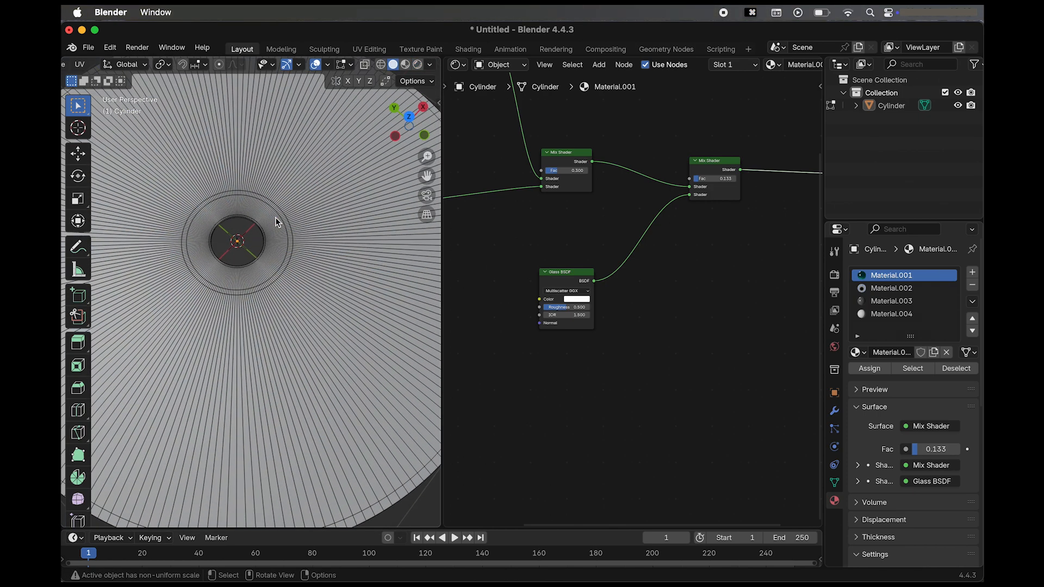
pyautogui.hscroll(-2, 269, 182)
pyautogui.scroll(-5, 269, 183)
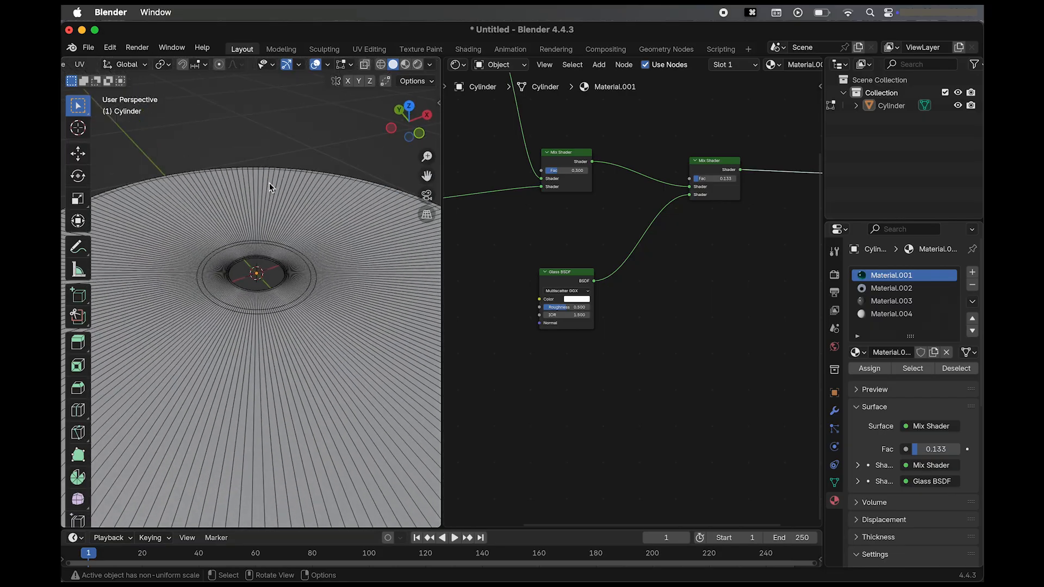
pyautogui.scroll(2, 269, 182)
pyautogui.keyDown('shift'); pyautogui.hscroll(-2, 269, 183); pyautogui.keyUp('shift')
pyautogui.keyDown('shift'); pyautogui.hscroll(1, 269, 182); pyautogui.keyUp('shift')
pyautogui.scroll(2, 274, 285)
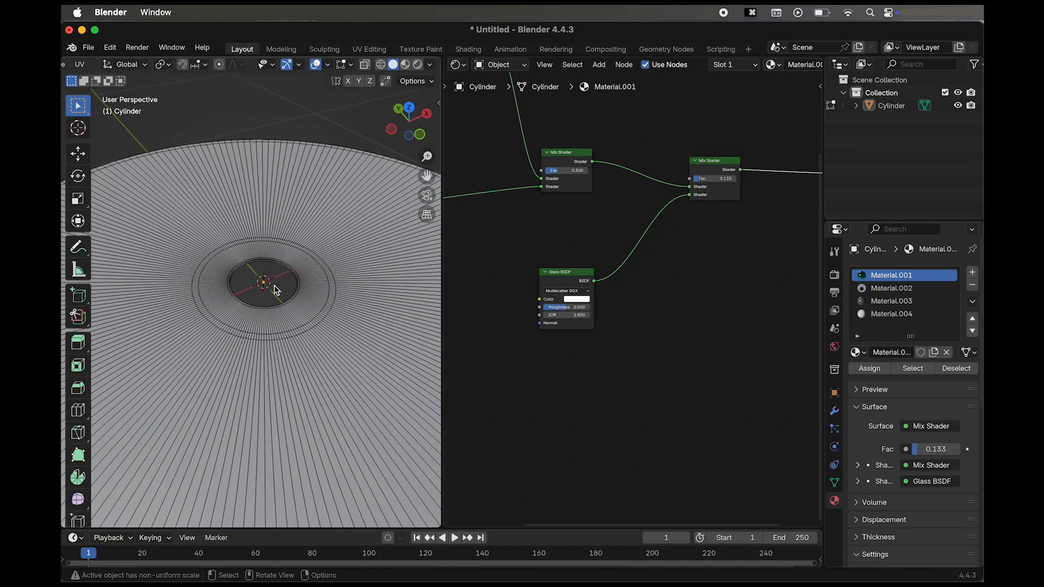
# Extrude the wide face loop directly around the centre hole along global Z by -0.003875 m.
pyautogui.keyDown('alt'); pyautogui.click(342, 283); pyautogui.keyUp('alt')
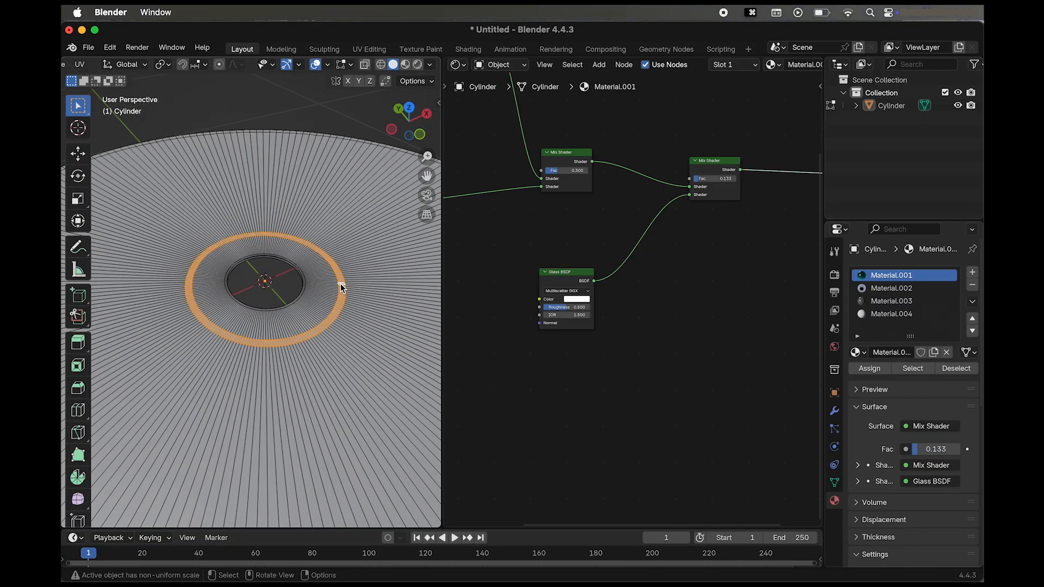
pyautogui.click(325, 293)
pyautogui.scroll(1, 325, 294)
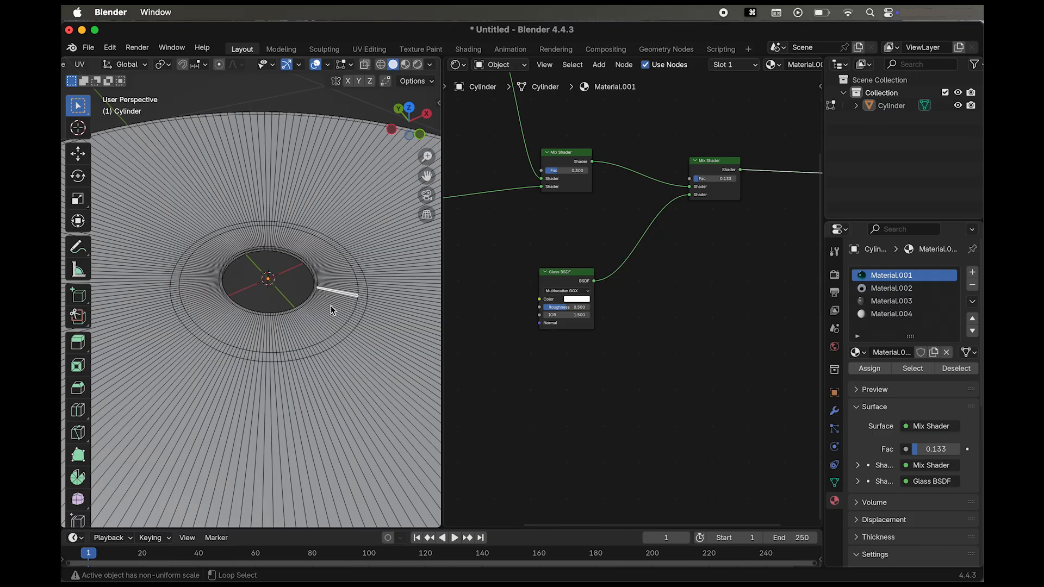
pyautogui.keyDown('alt'); pyautogui.click(330, 305); pyautogui.keyUp('alt')
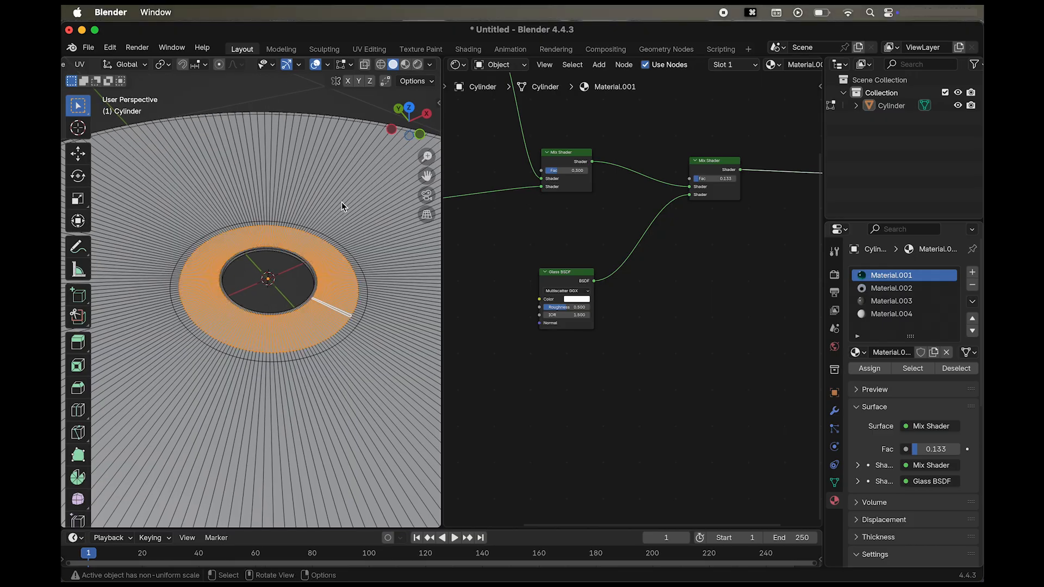
pyautogui.press('e')
pyautogui.press('z')
pyautogui.press('z')
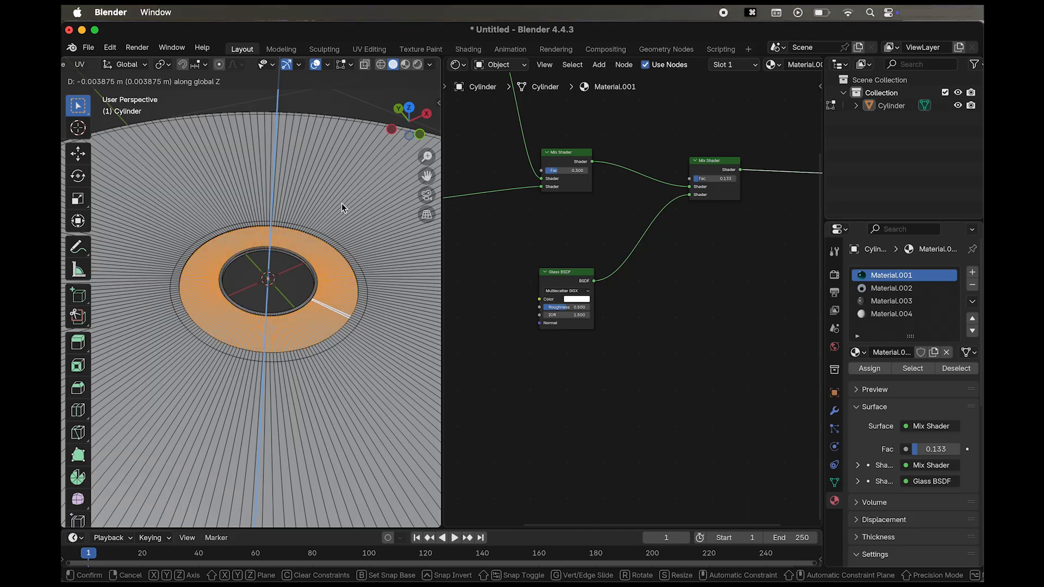
pyautogui.click(341, 203)
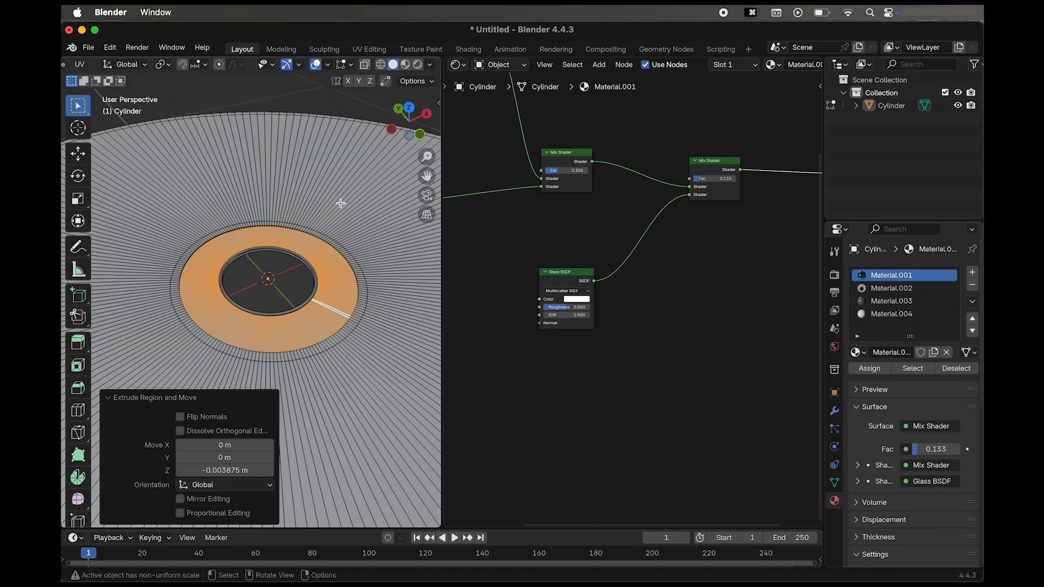
# Extrude the narrow face loop surrounding the sunken inner ring along global Z by 0 m.
pyautogui.scroll(2, 368, 306)
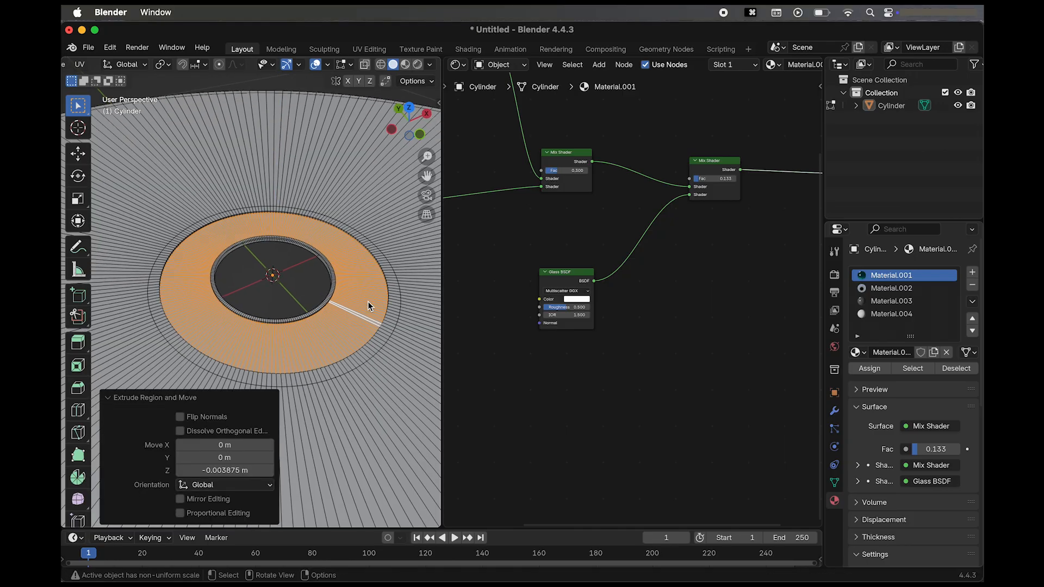
pyautogui.hotkey('alt', 'a')
pyautogui.keyDown('alt'); pyautogui.click(395, 300); pyautogui.keyUp('alt')
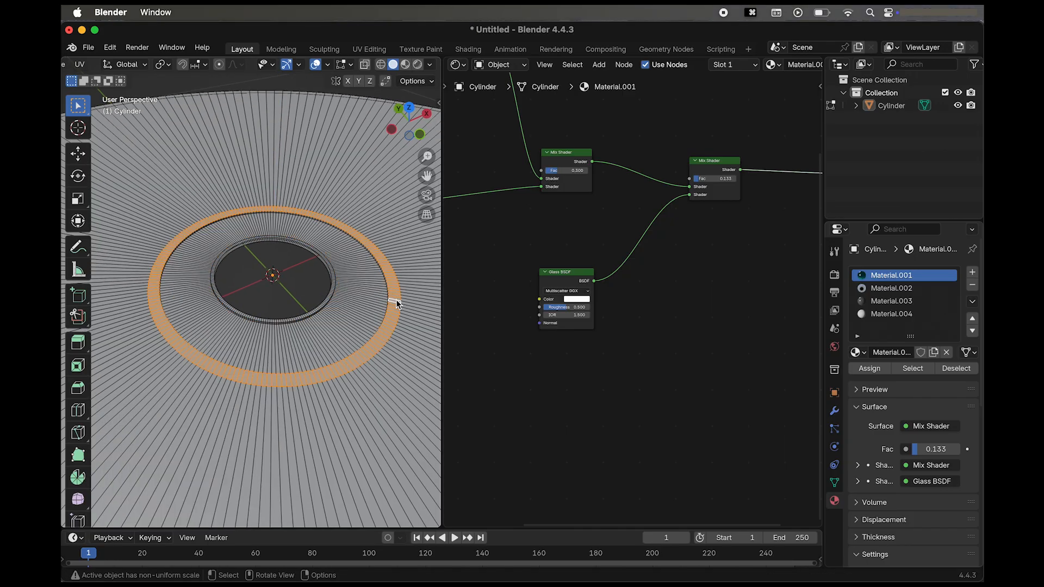
pyautogui.press('e')
pyautogui.press('z')
pyautogui.press('z')
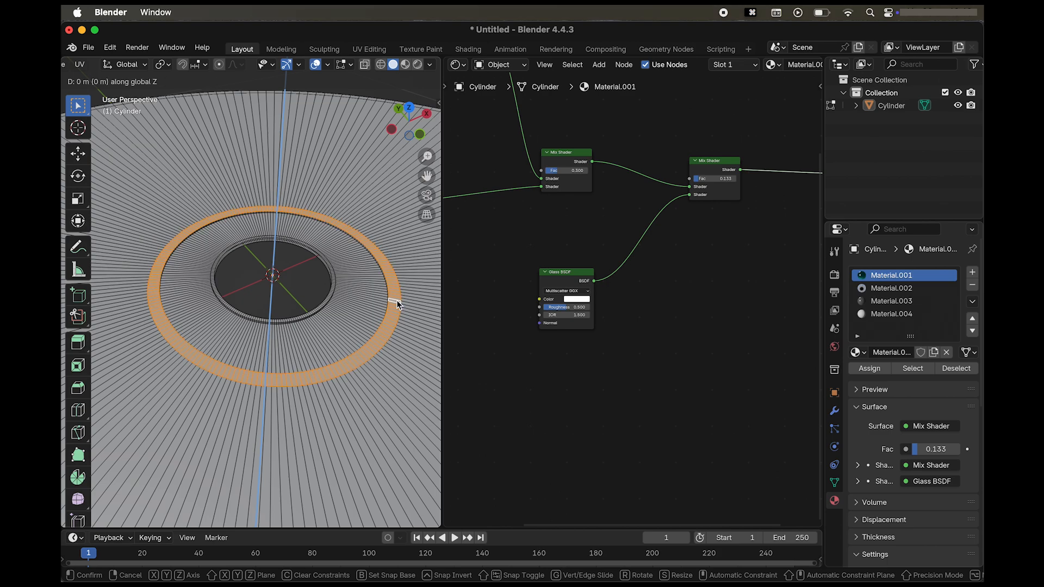
pyautogui.click(396, 300)
# Extrude the same narrow face loop again by 0.000911 m along its normal.
pyautogui.scroll(-10, 396, 300)
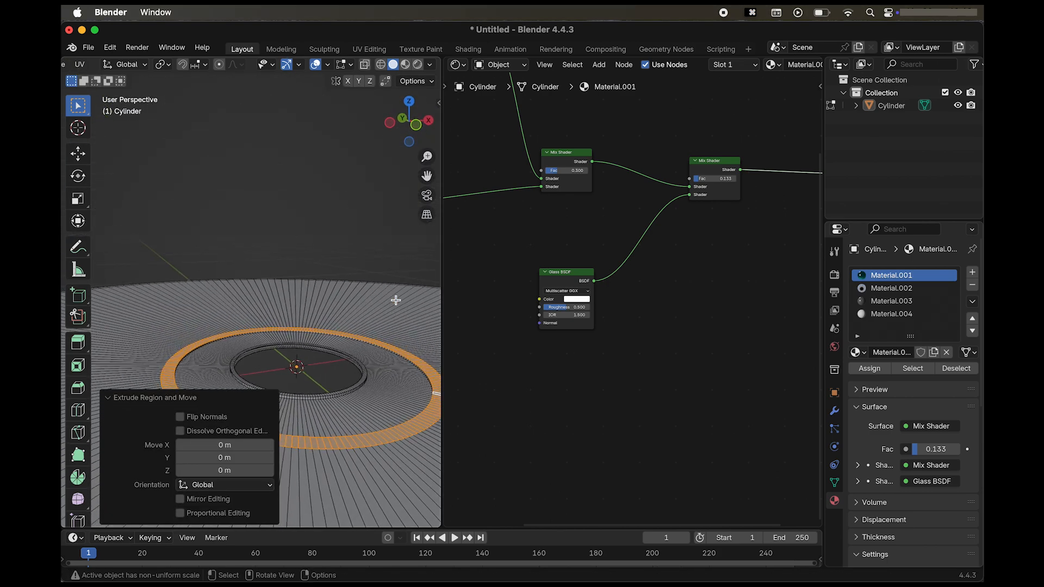
pyautogui.scroll(-3, 395, 300)
pyautogui.hscroll(-8, 396, 300)
pyautogui.scroll(3, 396, 300)
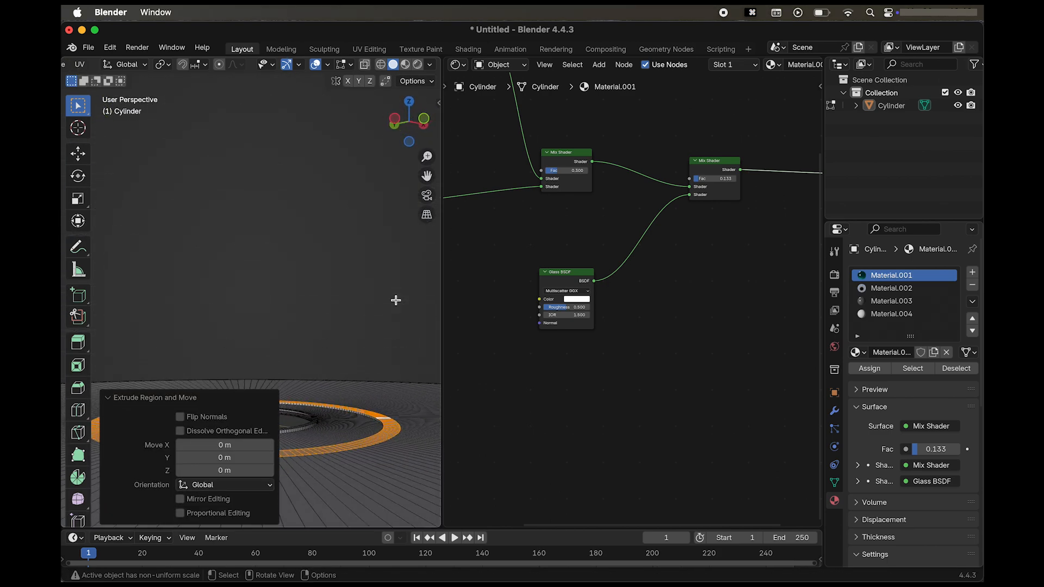
pyautogui.press('e')
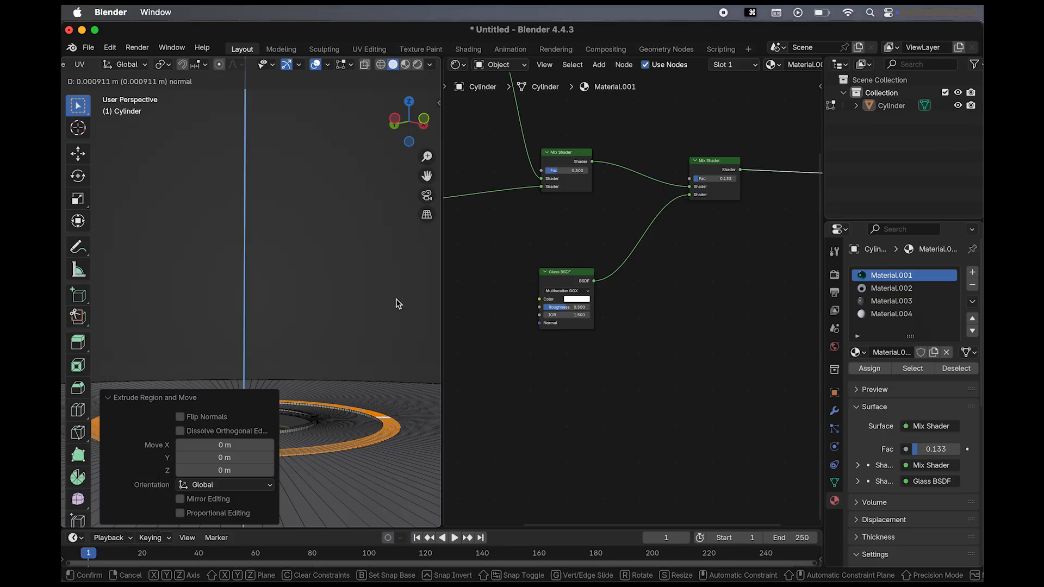
pyautogui.click(395, 300)
# Examine the rings around the centre hole from the disc's underside with the extrusion settings collapsed.
pyautogui.scroll(-6, 331, 360)
pyautogui.scroll(4, 330, 359)
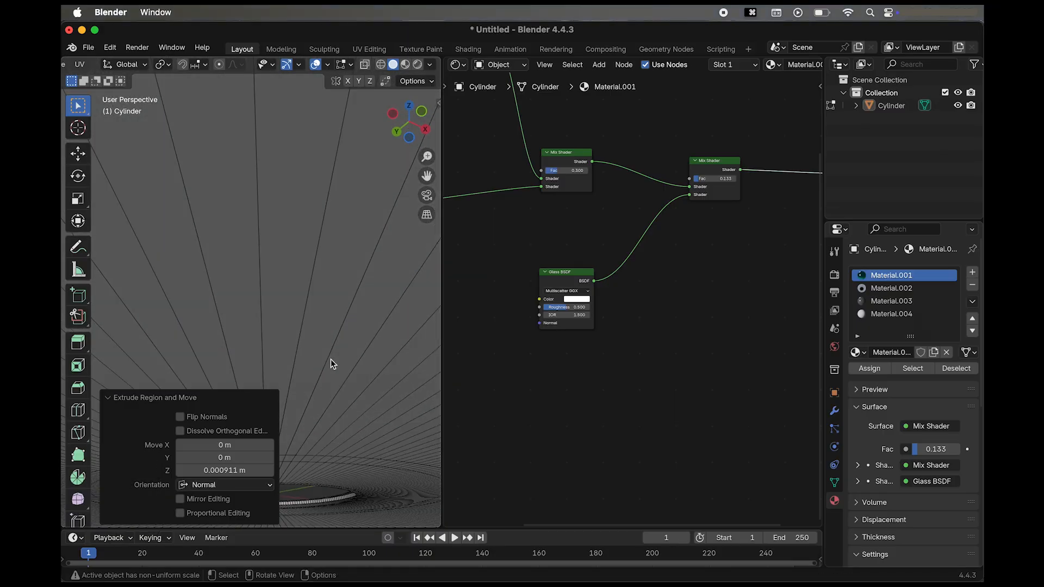
pyautogui.scroll(-2, 331, 359)
pyautogui.scroll(-5, 331, 359)
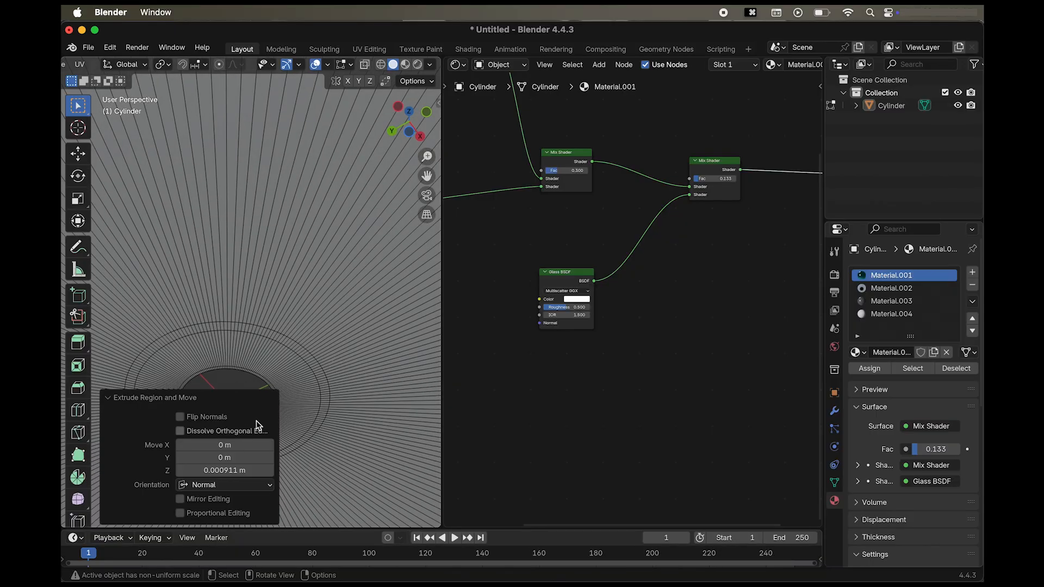
pyautogui.click(107, 397)
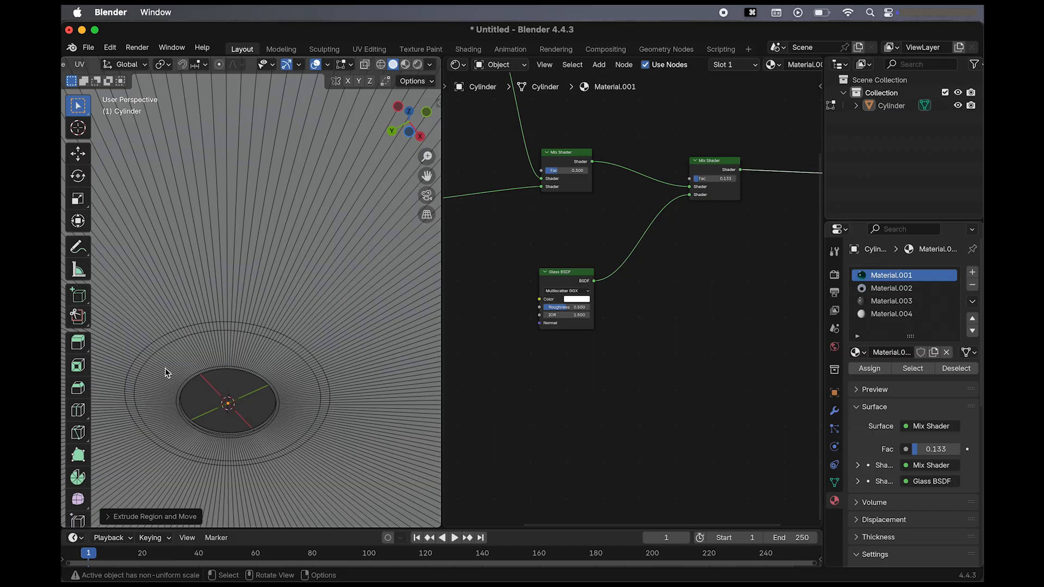
pyautogui.scroll(2, 164, 367)
pyautogui.keyDown('shift'); pyautogui.hscroll(-3, 164, 368); pyautogui.keyUp('shift')
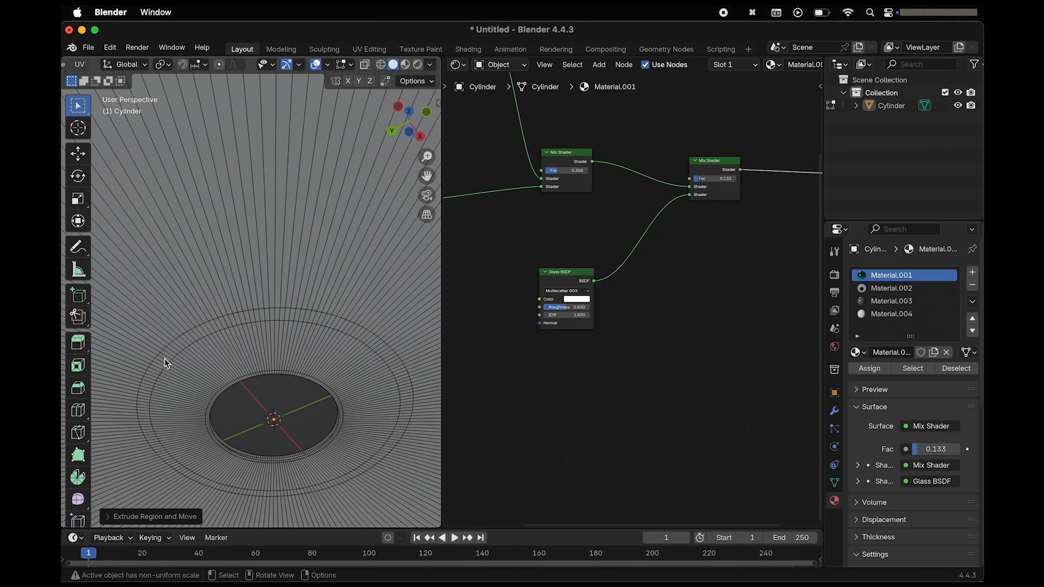
# Extrude both narrow face loops on the disc's underside, the outer ring and the one bordering the centre hole, about 0.003 m along their normals.
pyautogui.click(164, 358)
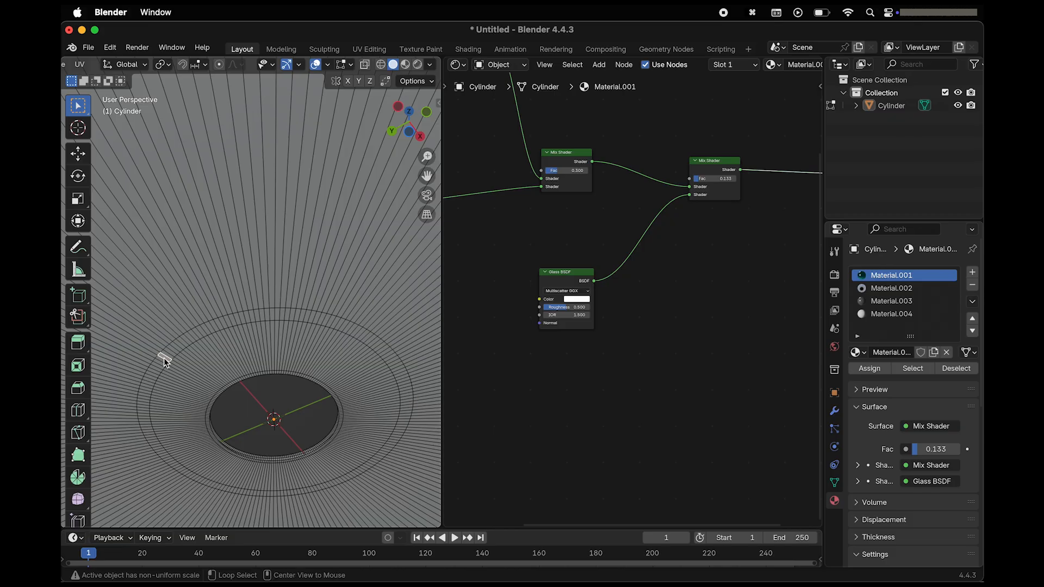
pyautogui.keyDown('alt'); pyautogui.click(164, 357); pyautogui.keyUp('alt')
pyautogui.scroll(1, 215, 381)
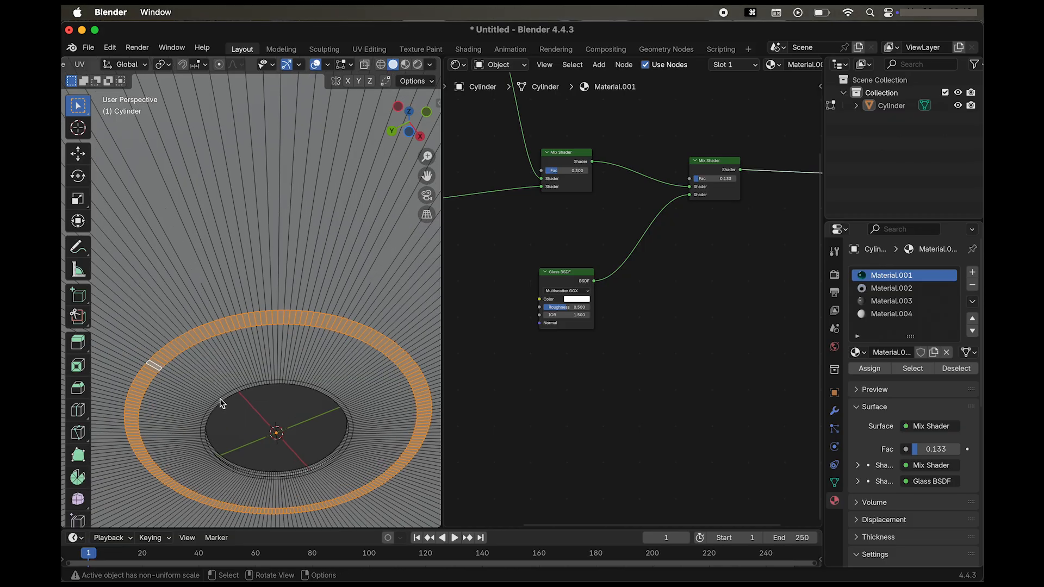
pyautogui.keyDown('alt'); pyautogui.click(220, 407); pyautogui.keyUp('alt')
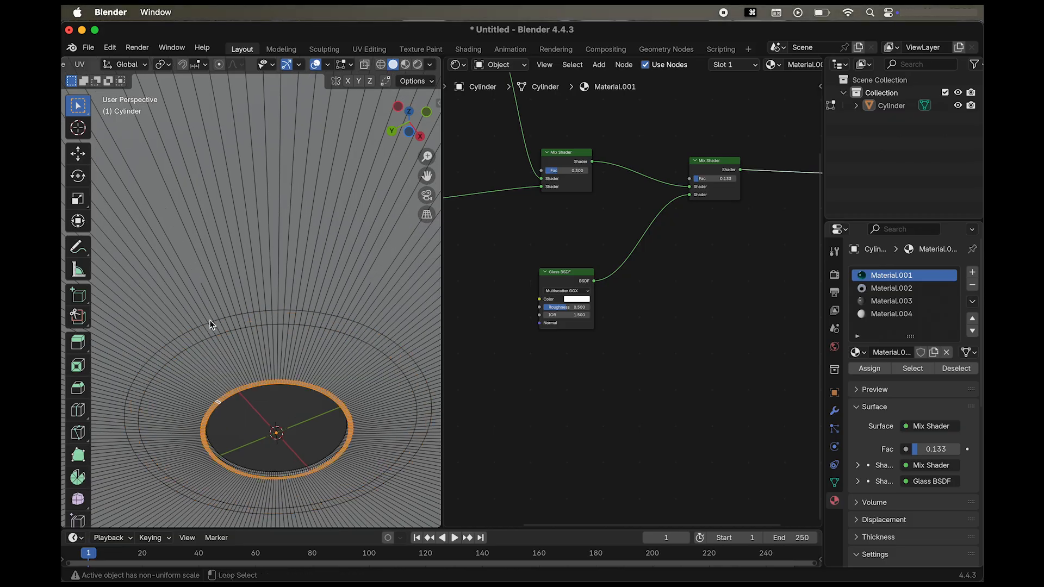
pyautogui.keyDown('alt'); pyautogui.keyDown('shift'); pyautogui.click(208, 336); pyautogui.keyUp('shift'); pyautogui.keyUp('alt')
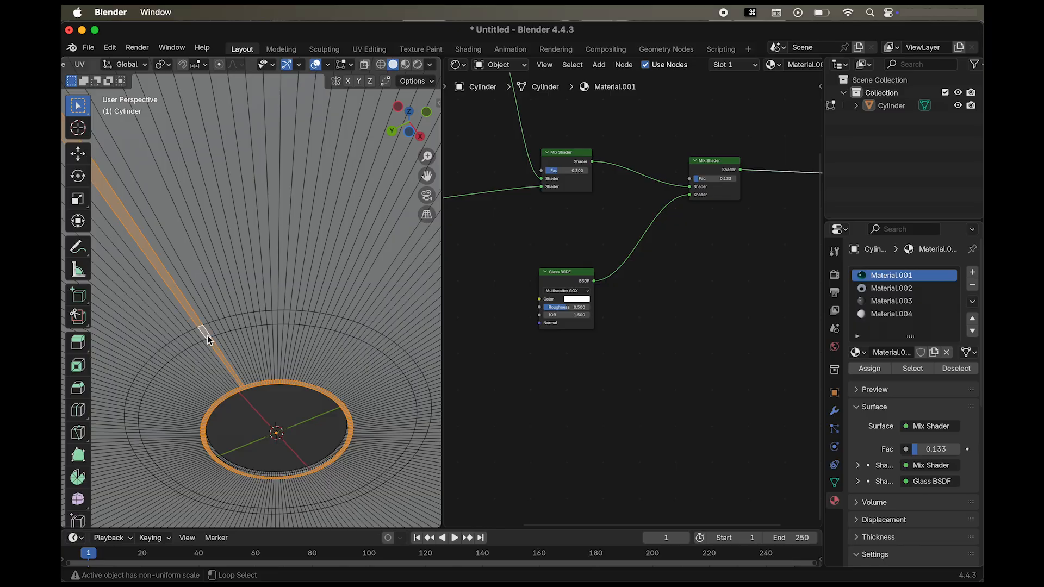
pyautogui.click(239, 328)
pyautogui.keyDown('alt'); pyautogui.click(251, 320); pyautogui.keyUp('alt')
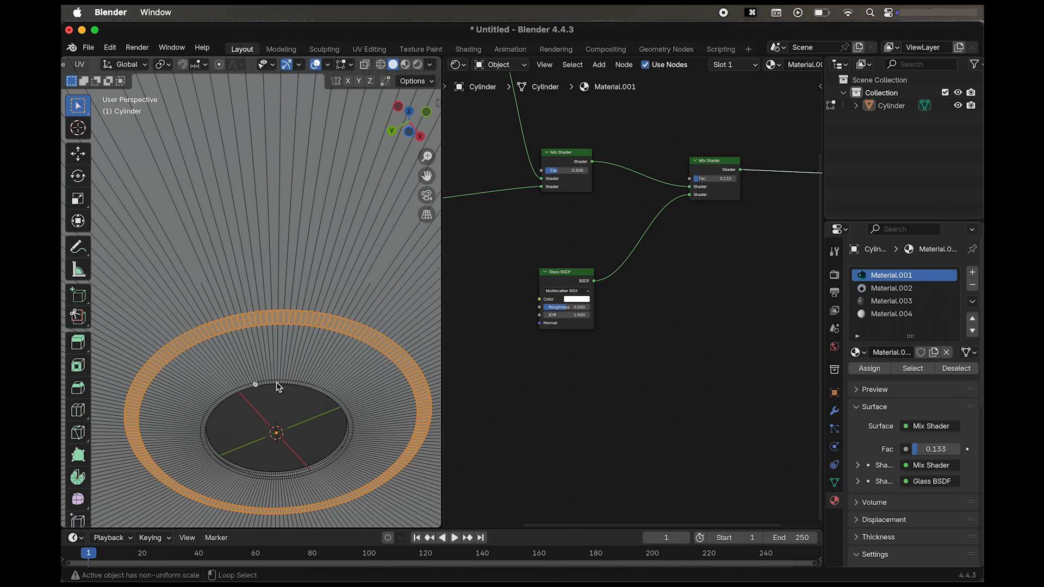
pyautogui.scroll(1, 295, 361)
pyautogui.scroll(1, 294, 361)
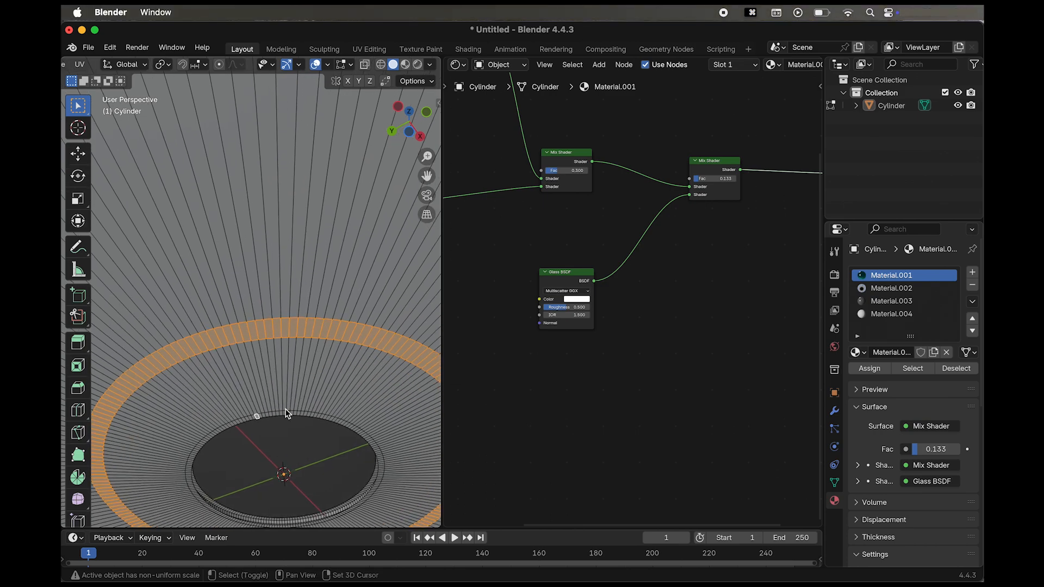
pyautogui.keyDown('alt'); pyautogui.keyDown('shift'); pyautogui.click(277, 414); pyautogui.keyUp('shift'); pyautogui.keyUp('alt')
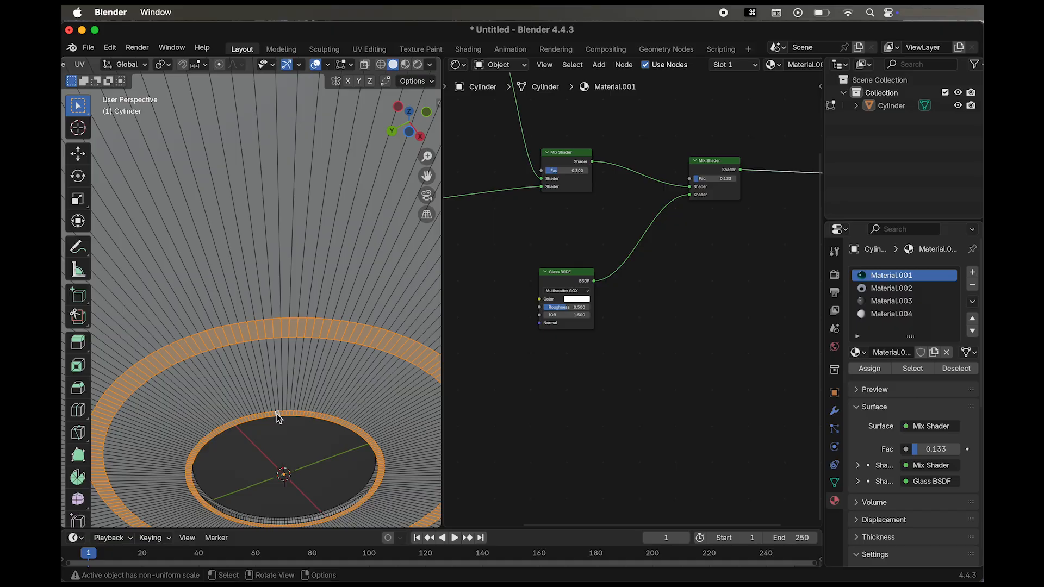
pyautogui.press('e')
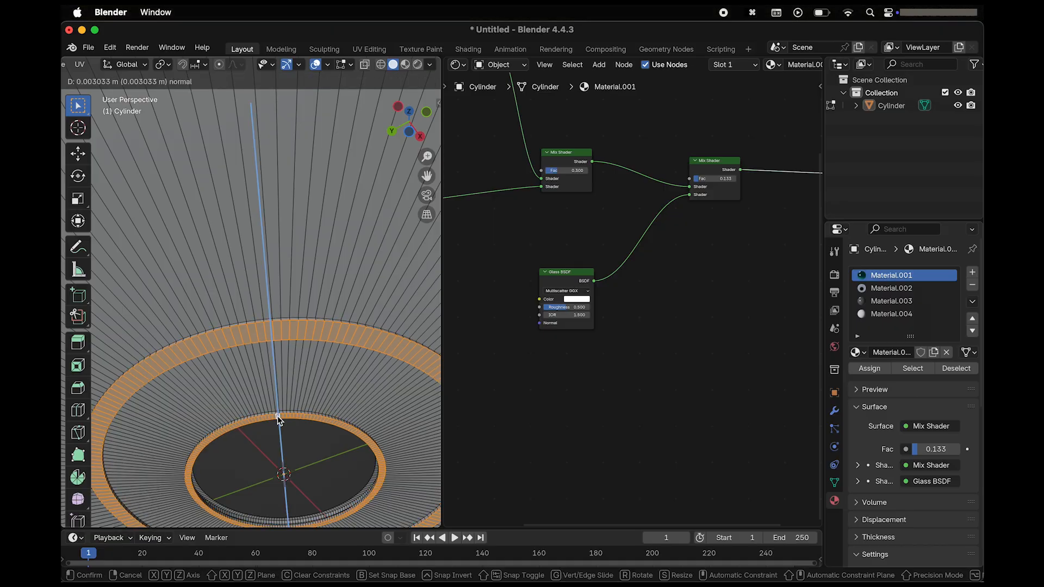
pyautogui.click(277, 415)
# Extrude the wide face loop around the centre hole on the disc's upper side by about 0.0066 m along its normal and clear the selection.
pyautogui.scroll(10, 284, 363)
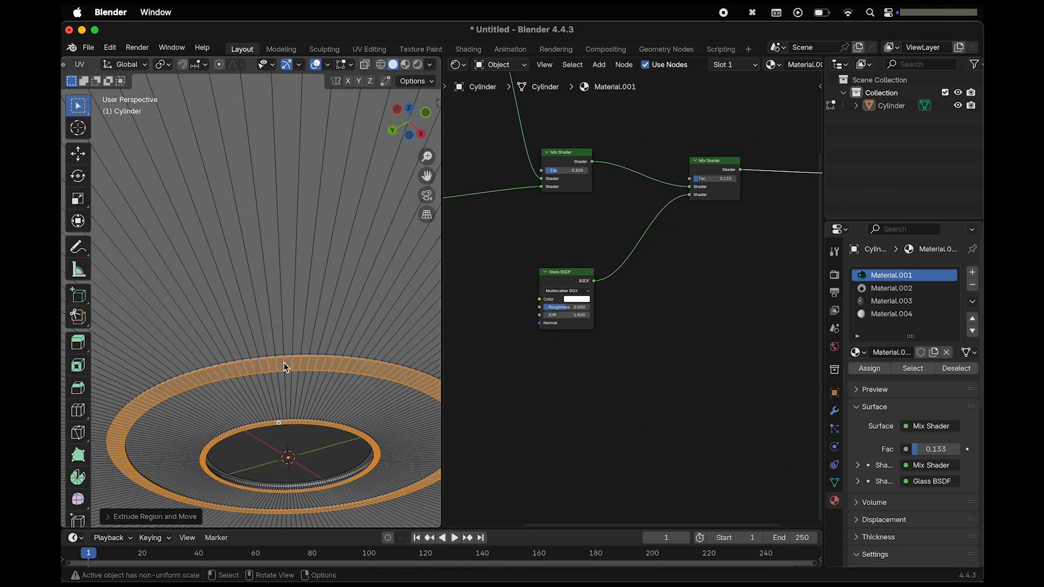
pyautogui.scroll(2, 284, 363)
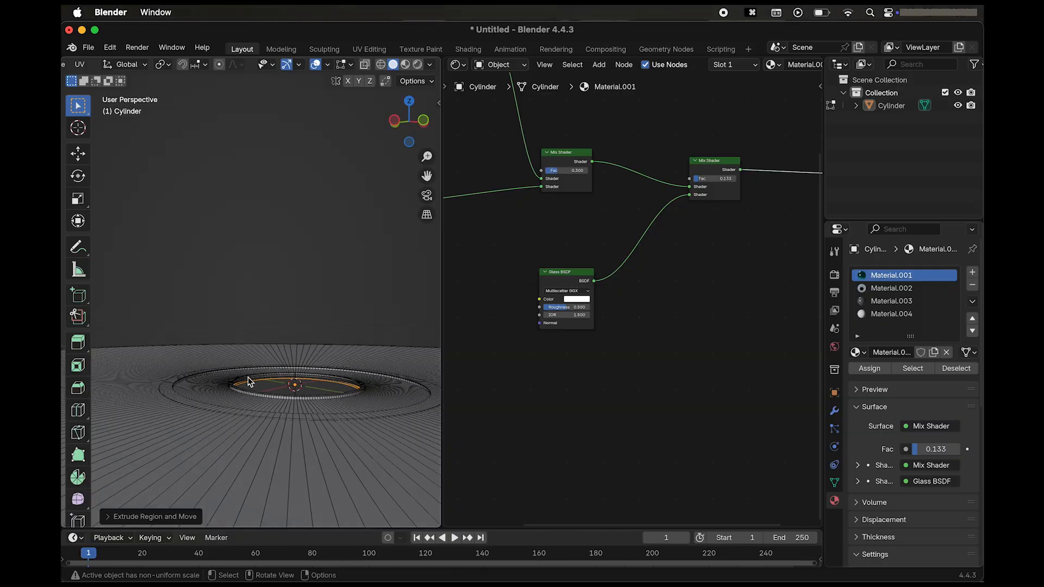
pyautogui.scroll(4, 234, 384)
pyautogui.scroll(2, 234, 384)
pyautogui.click(221, 389)
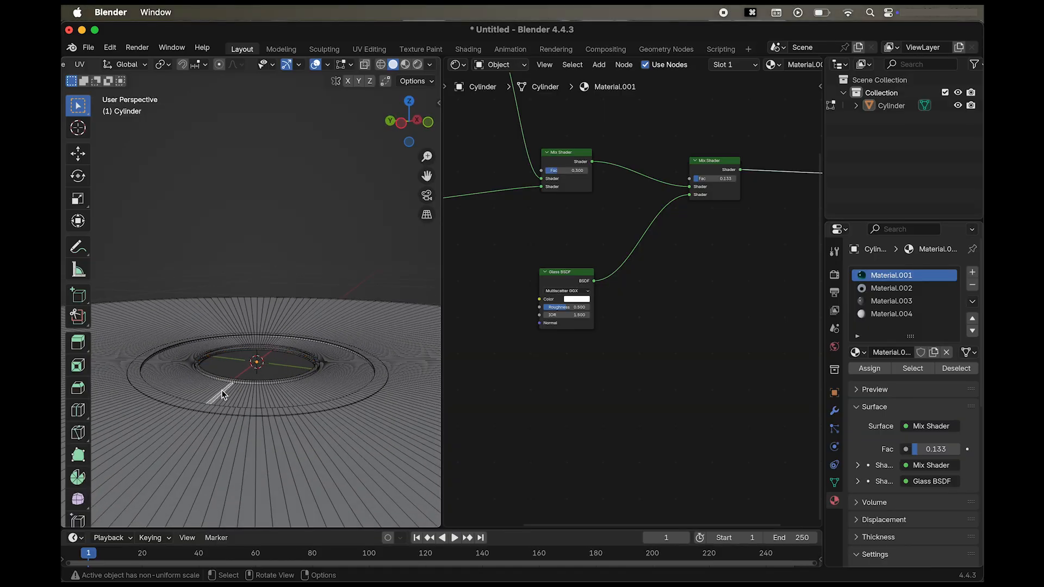
pyautogui.keyDown('ctrl'); pyautogui.keyDown('alt'); pyautogui.click(246, 393); pyautogui.keyUp('alt'); pyautogui.keyUp('ctrl')
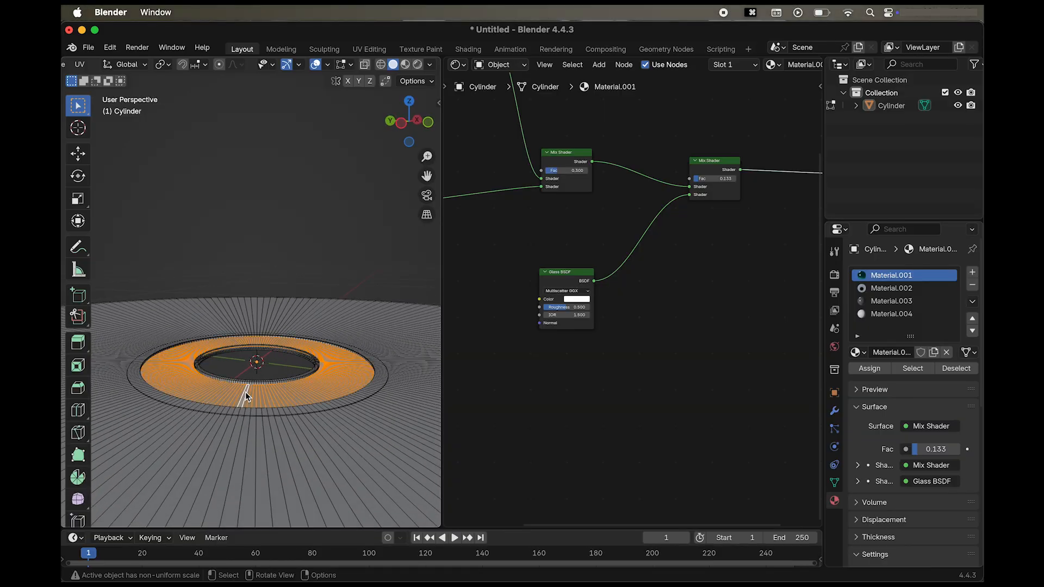
pyautogui.press('e')
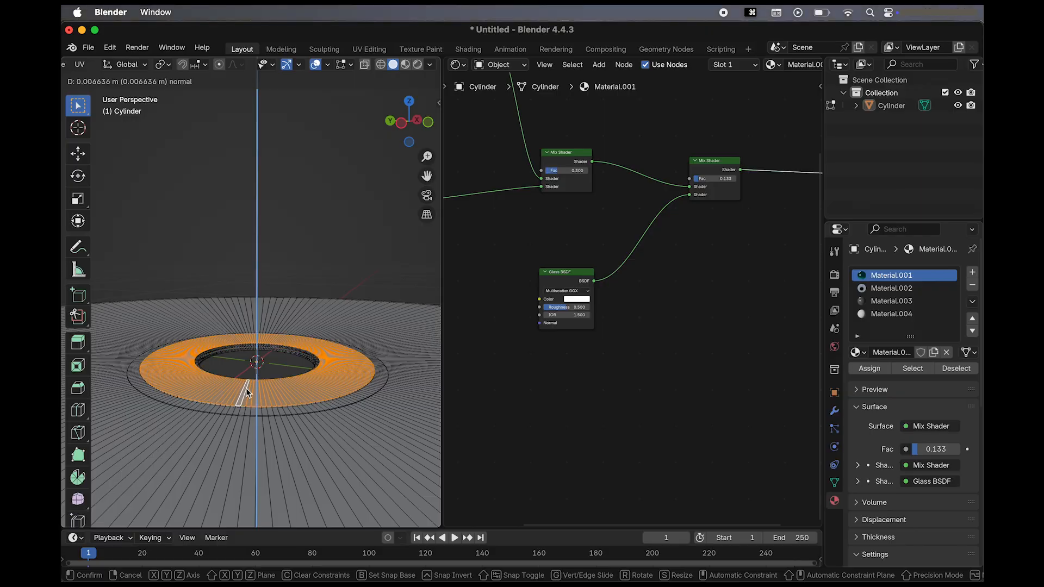
pyautogui.click(246, 391)
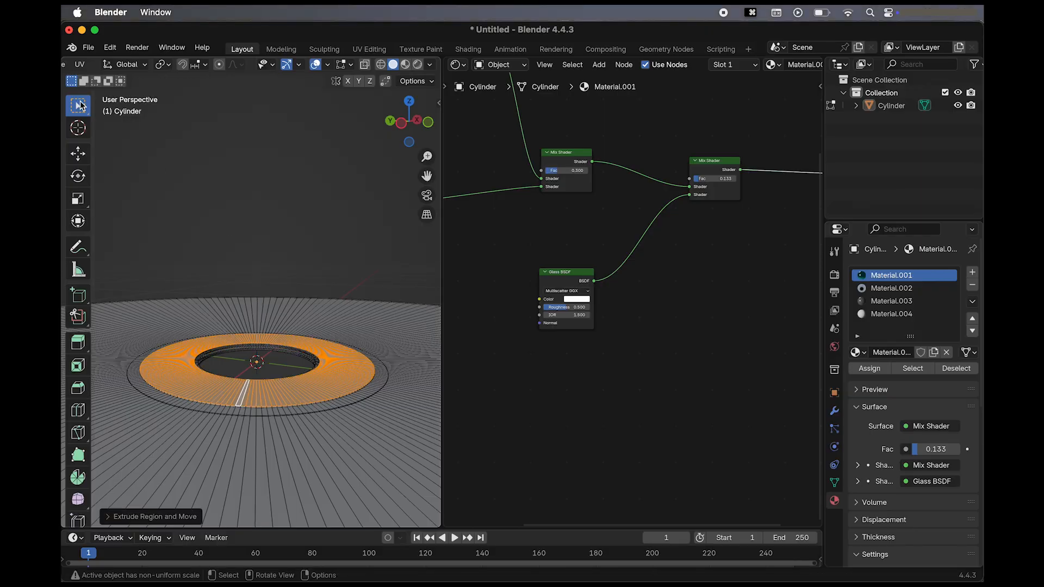
pyautogui.click(271, 211)
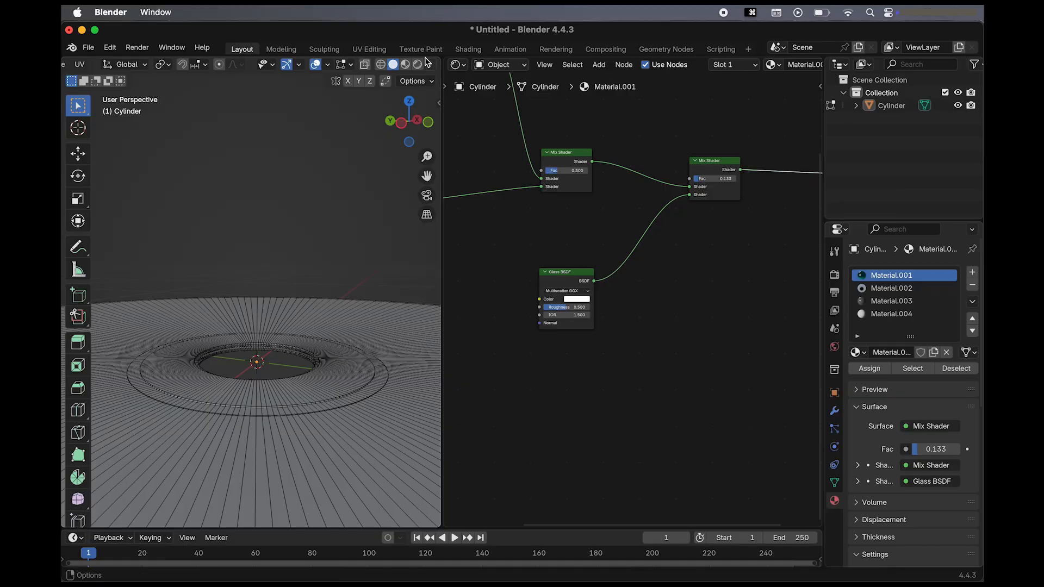
# Display the disc in Material Preview and examine the extruded rings and materials around the centre hole from both sides.
pyautogui.click(405, 64)
pyautogui.scroll(-5, 286, 170)
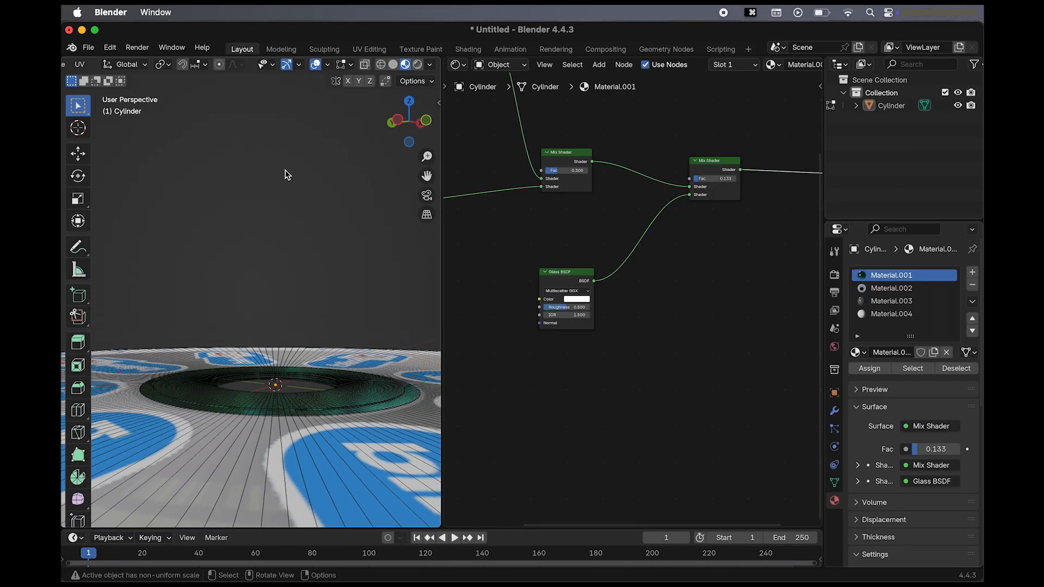
pyautogui.scroll(5, 286, 170)
pyautogui.scroll(5, 285, 169)
pyautogui.scroll(-10, 285, 170)
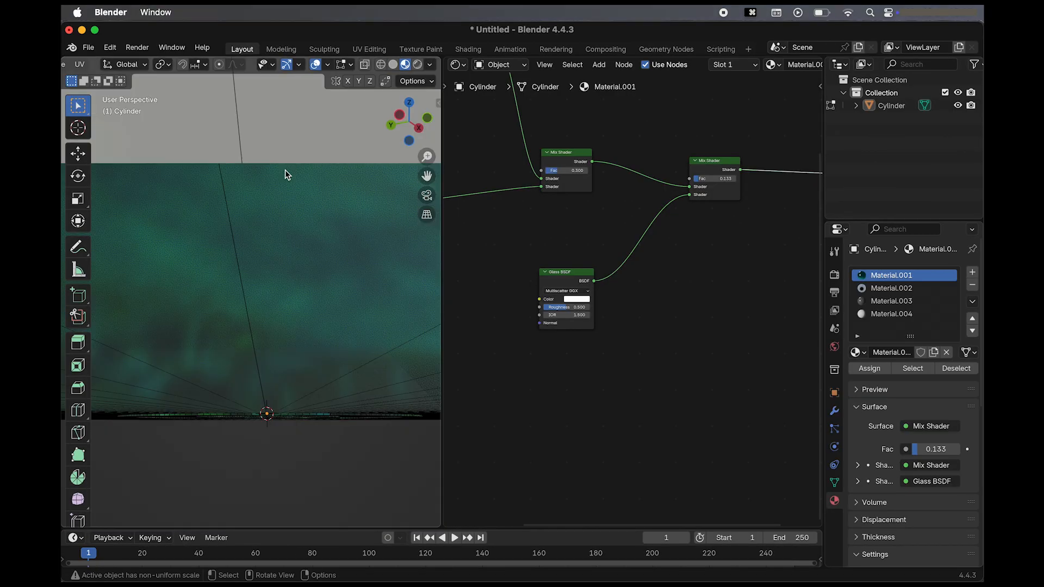
pyautogui.scroll(-3, 285, 170)
pyautogui.scroll(-3, 284, 171)
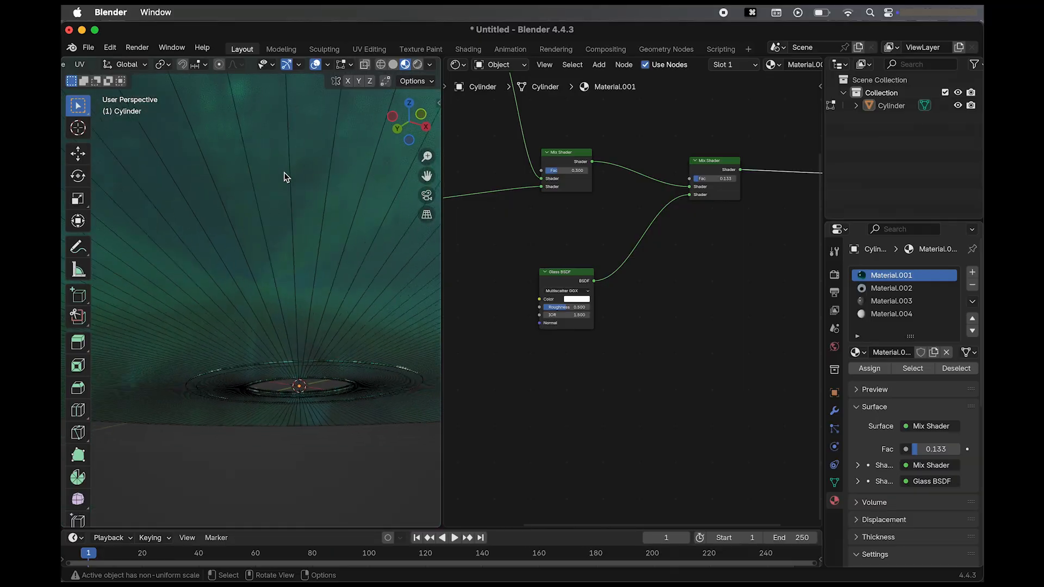
pyautogui.scroll(-2, 357, 396)
pyautogui.scroll(5, 357, 400)
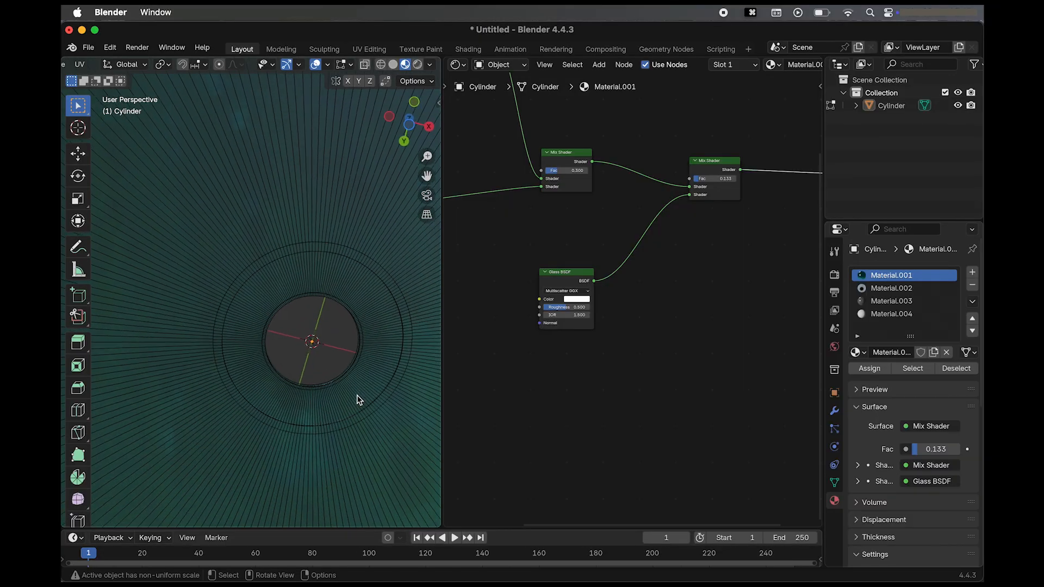
pyautogui.scroll(-7, 357, 400)
pyautogui.scroll(8, 357, 400)
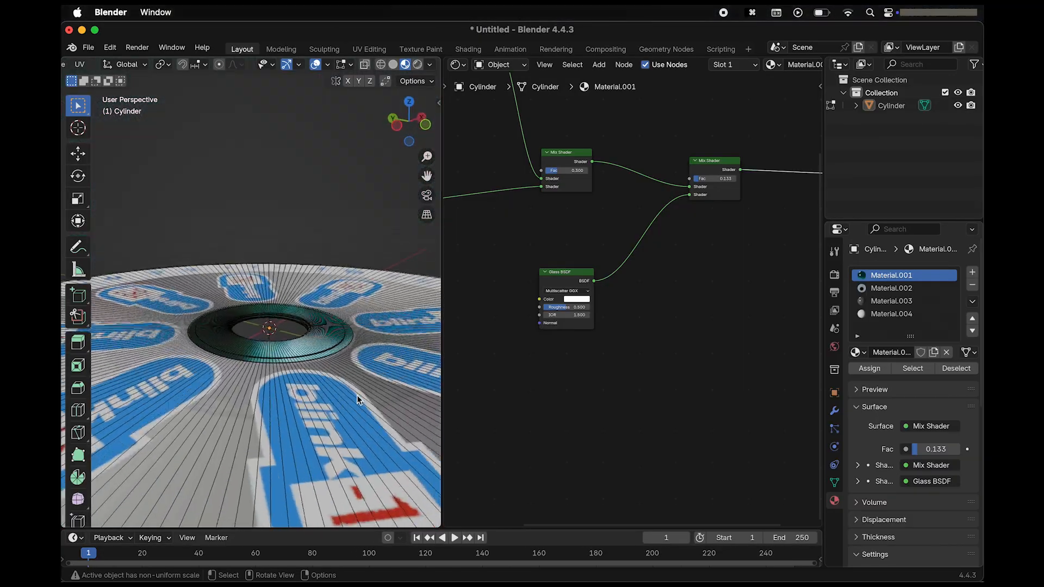
pyautogui.scroll(-6, 357, 394)
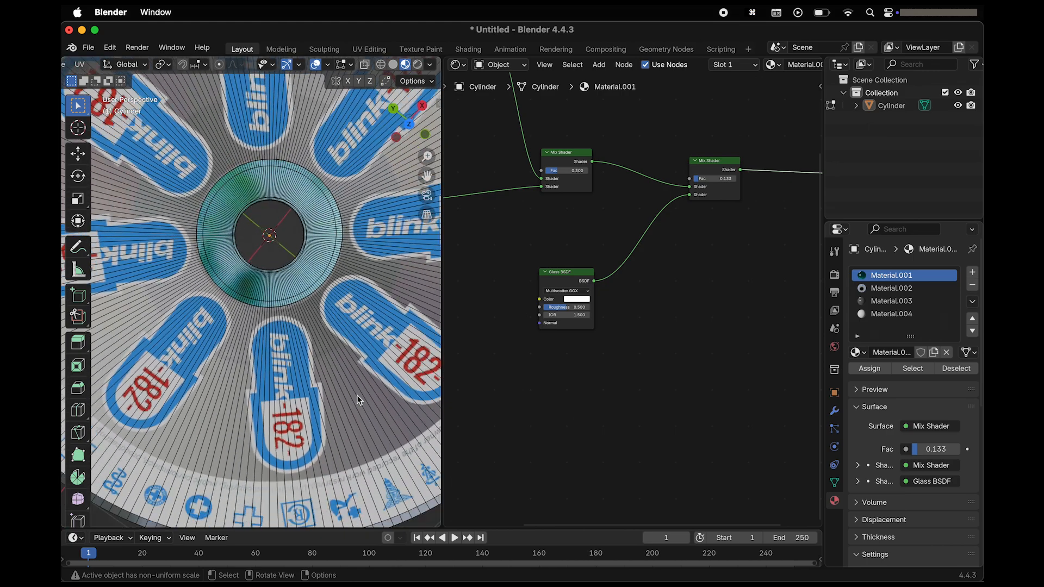
# Select the ring faces around the centre hole on both the disc's label side and its underside.
pyautogui.keyDown('alt'); pyautogui.click(315, 258); pyautogui.keyUp('alt')
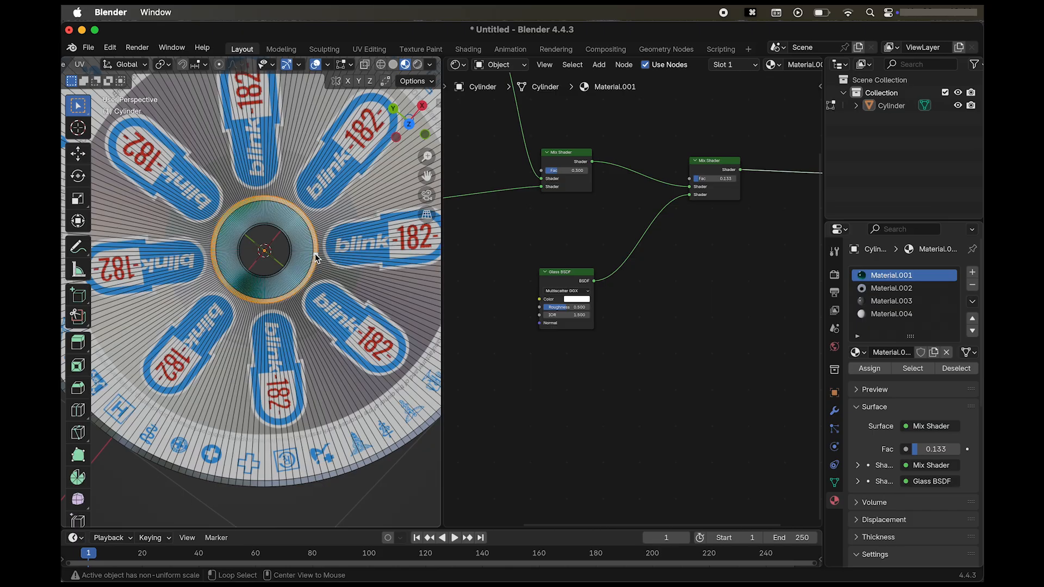
pyautogui.keyDown('alt'); pyautogui.keyDown('shift'); pyautogui.click(303, 256); pyautogui.keyUp('shift'); pyautogui.keyUp('alt')
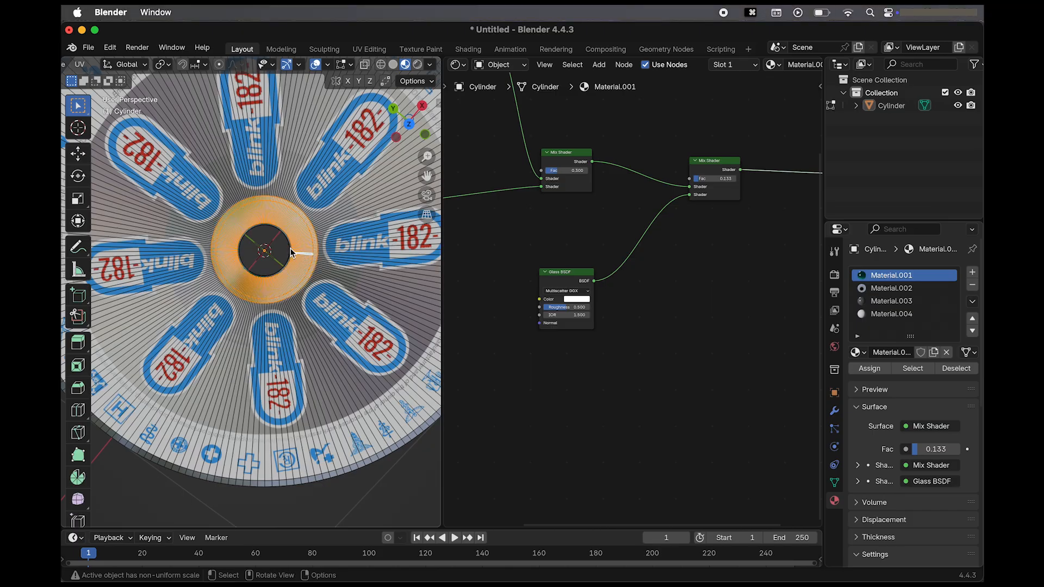
pyautogui.scroll(-10, 292, 253)
pyautogui.scroll(10, 293, 253)
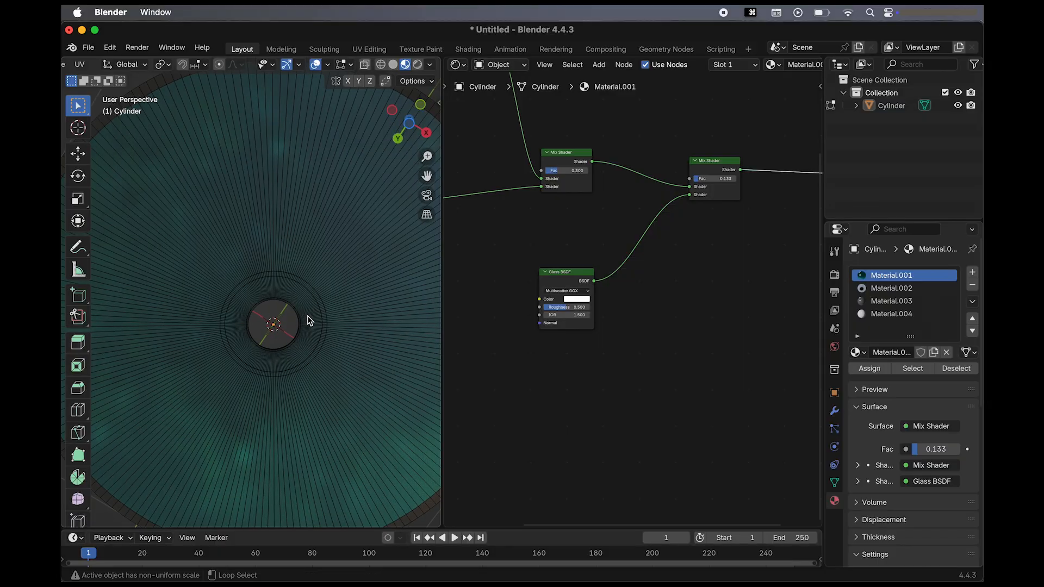
pyautogui.keyDown('alt'); pyautogui.keyDown('shift'); pyautogui.click(320, 302); pyautogui.keyUp('shift'); pyautogui.keyUp('alt')
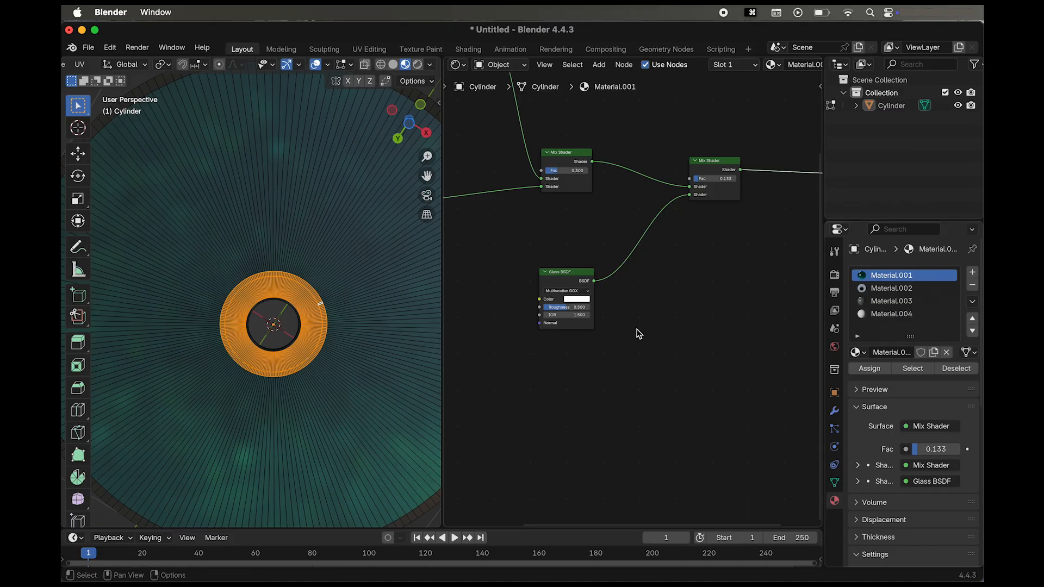
# Add a fifth material slot with a new material and assign it to the selected ring faces.
pyautogui.hscroll(-8, 636, 333)
pyautogui.scroll(4, 636, 333)
pyautogui.click(891, 289)
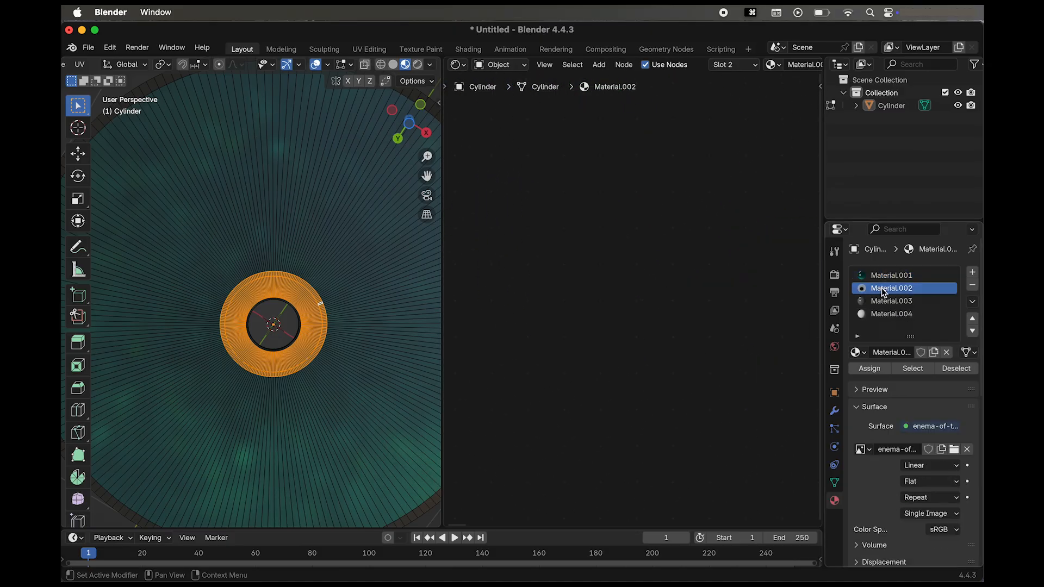
pyautogui.click(891, 313)
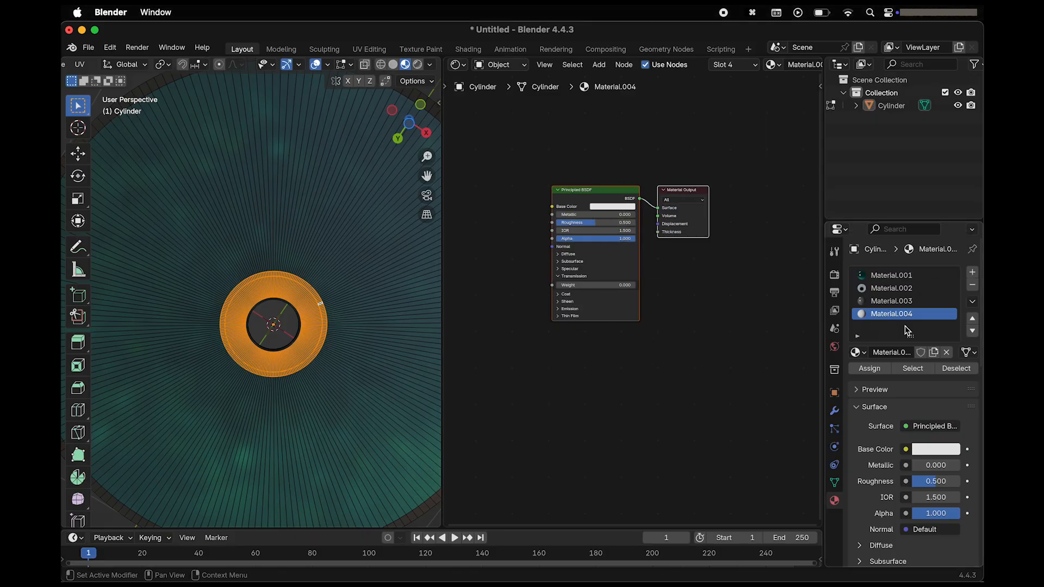
pyautogui.click(972, 273)
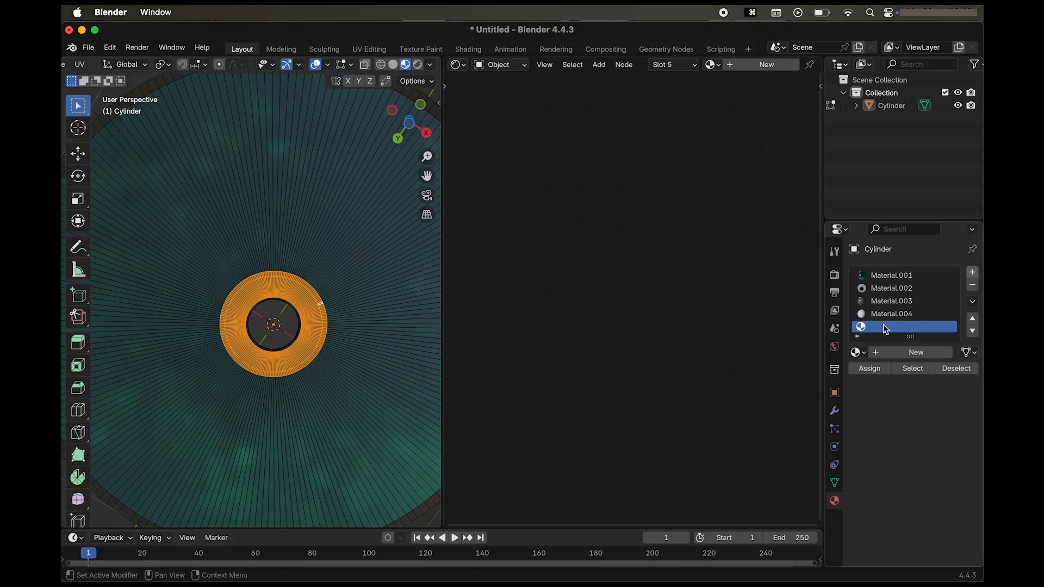
pyautogui.click(904, 353)
pyautogui.click(869, 369)
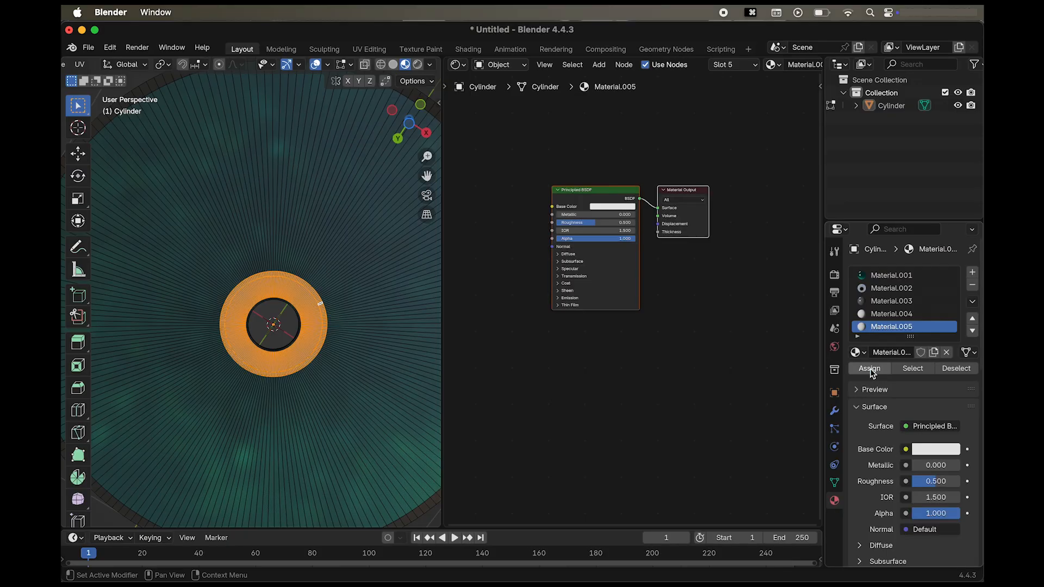
# Set the new material's Principled BSDF to roughness 0.3, IOR 1.46 and transmission weight 1.
pyautogui.doubleClick(612, 223)
pyautogui.write('0.3')
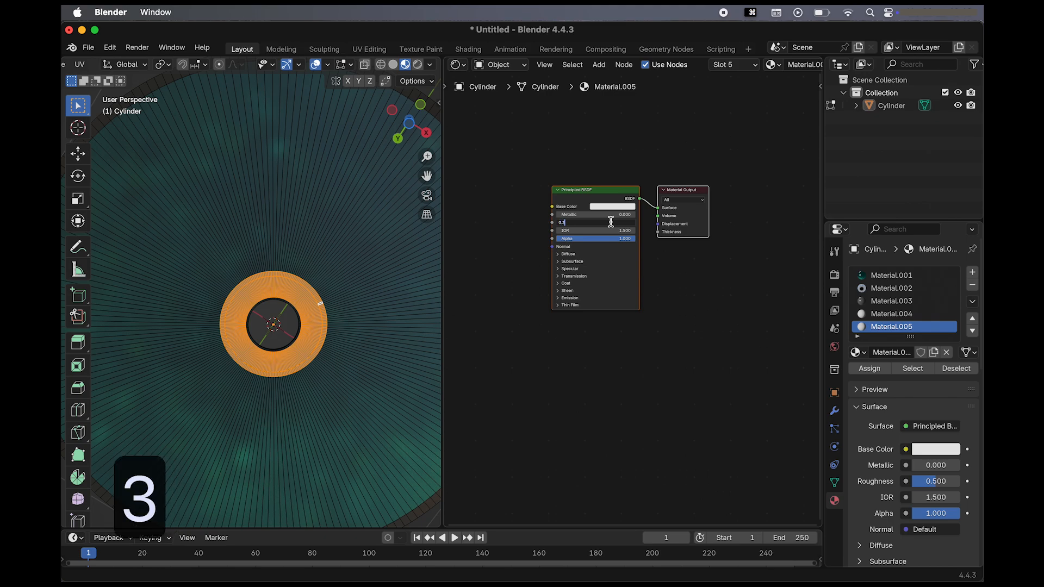
pyautogui.press('Return')
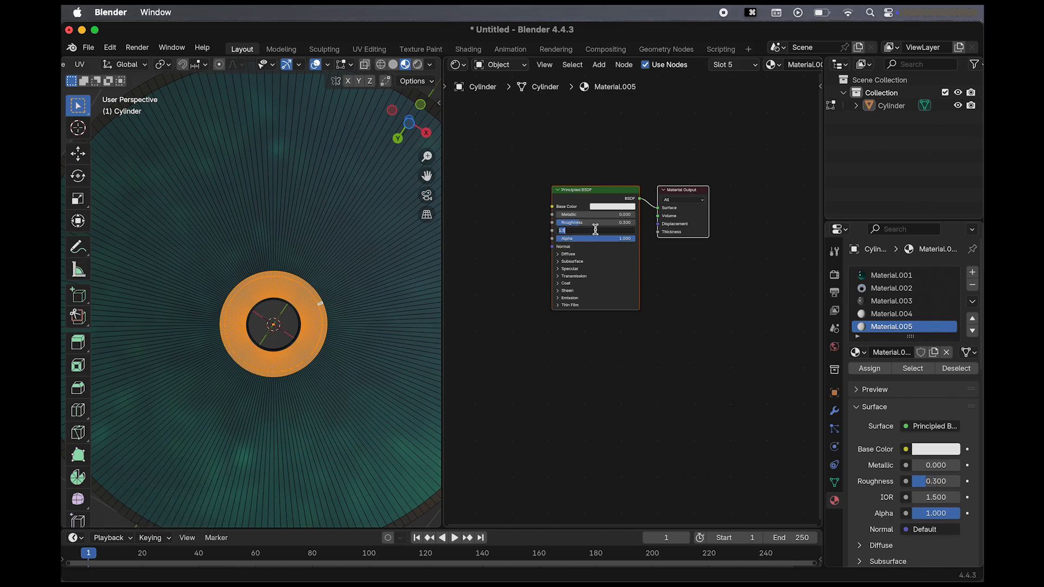
pyautogui.write('1.460')
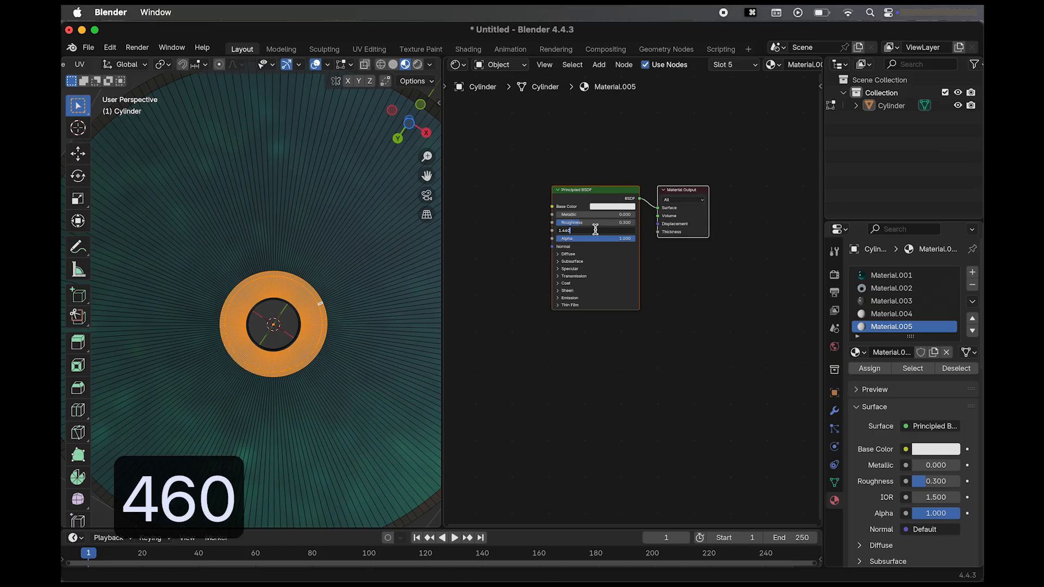
pyautogui.press('Return')
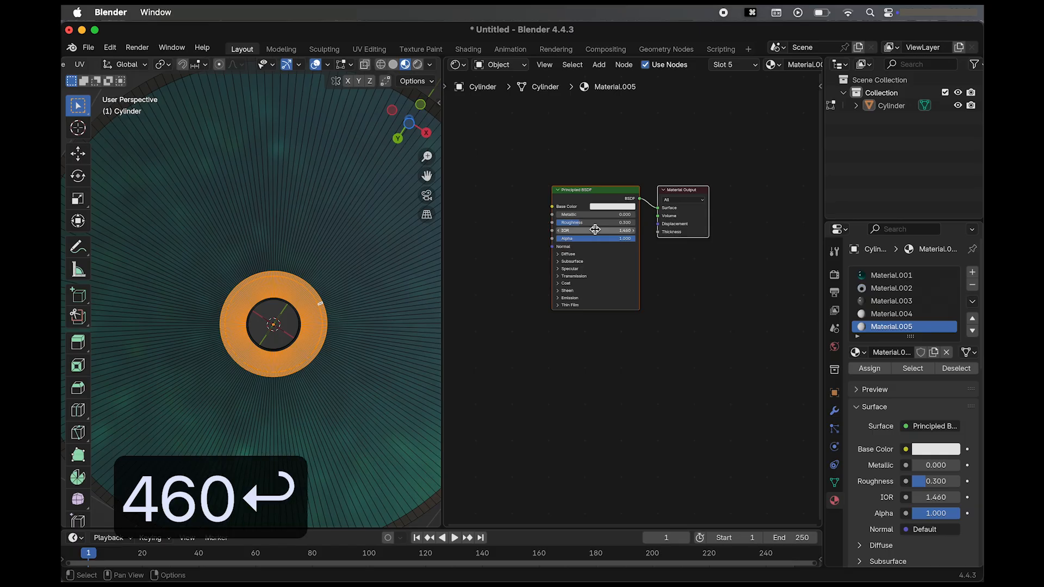
pyautogui.click(573, 276)
pyautogui.moveTo(568, 284); pyautogui.dragTo(635, 285)
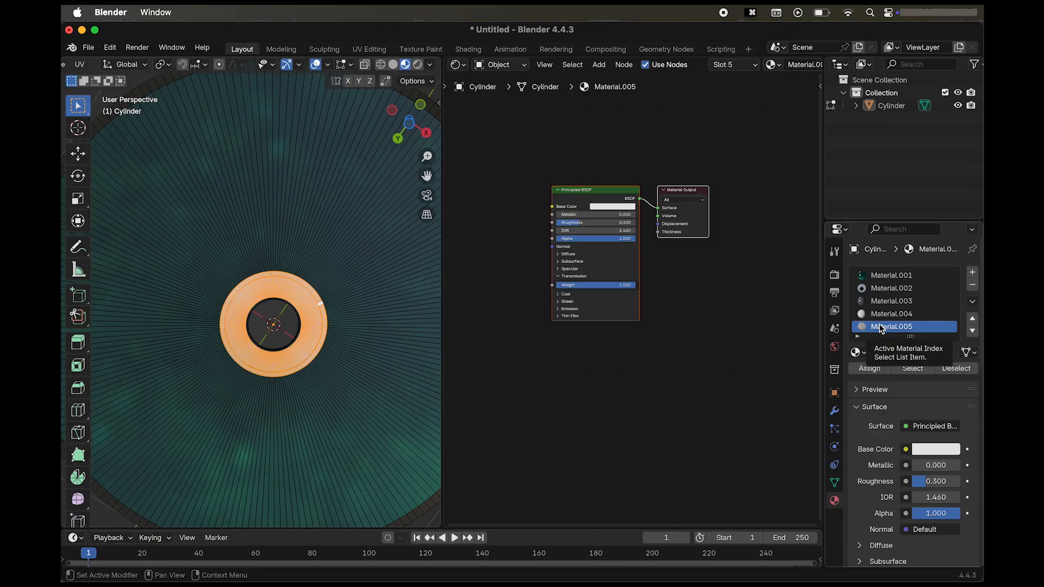
# Rename the ring's new material as Transparent and the label image material as CD Photo.
pyautogui.write('Trans')
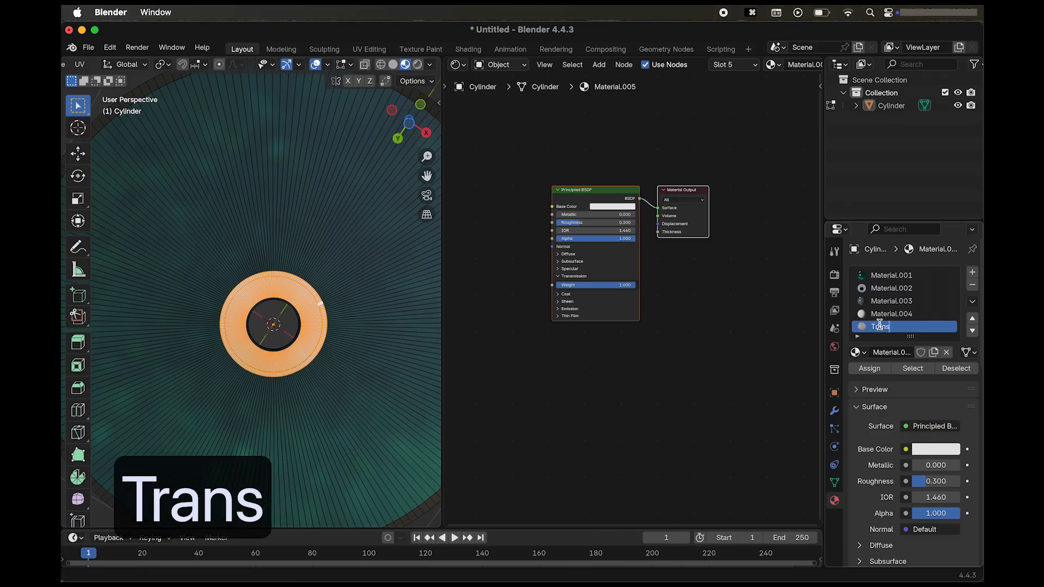
pyautogui.write('parent')
pyautogui.press('Return')
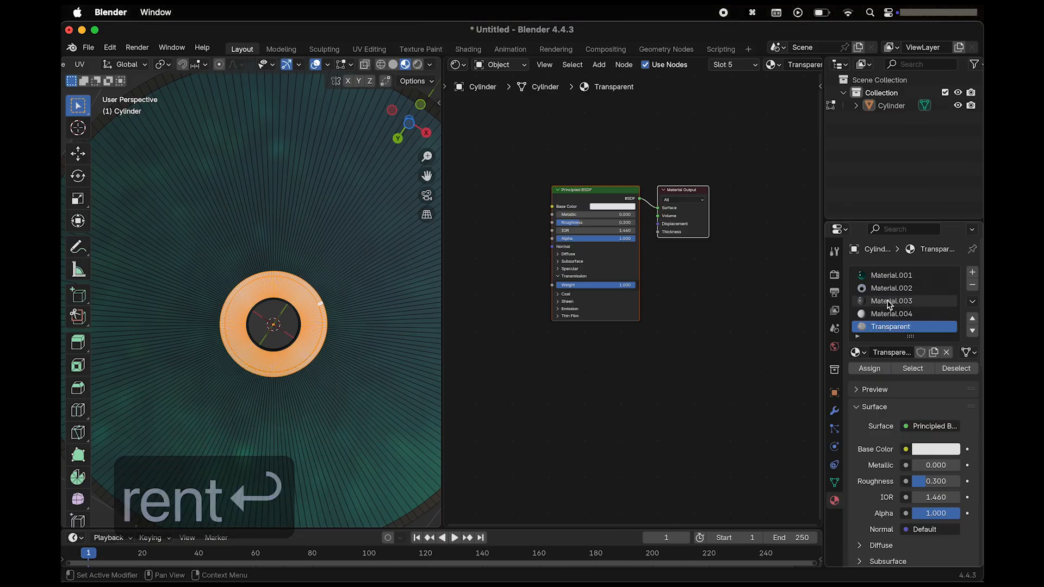
pyautogui.click(891, 288)
pyautogui.write('CD')
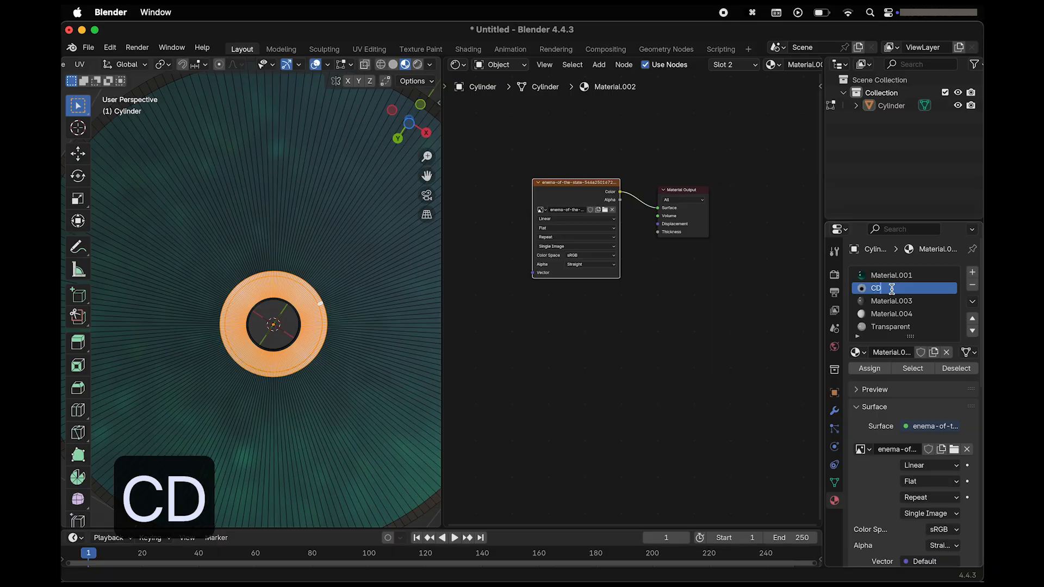
pyautogui.write(' Photo')
pyautogui.press('Return')
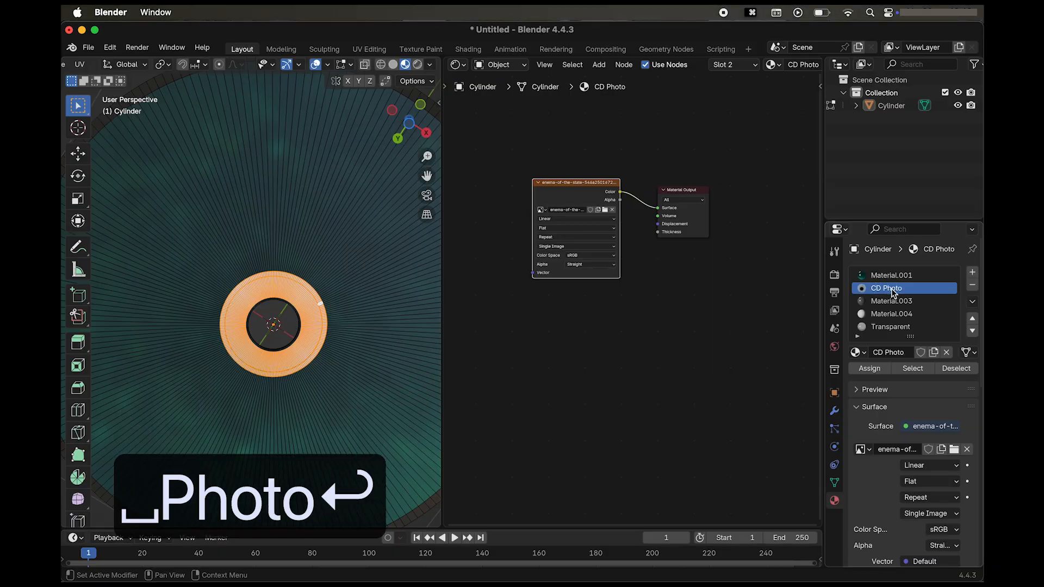
# Rename the first material, with the mixed Glossy and Glass shaders, as Tornasol and the third material as Metal.
pyautogui.doubleClick(888, 277)
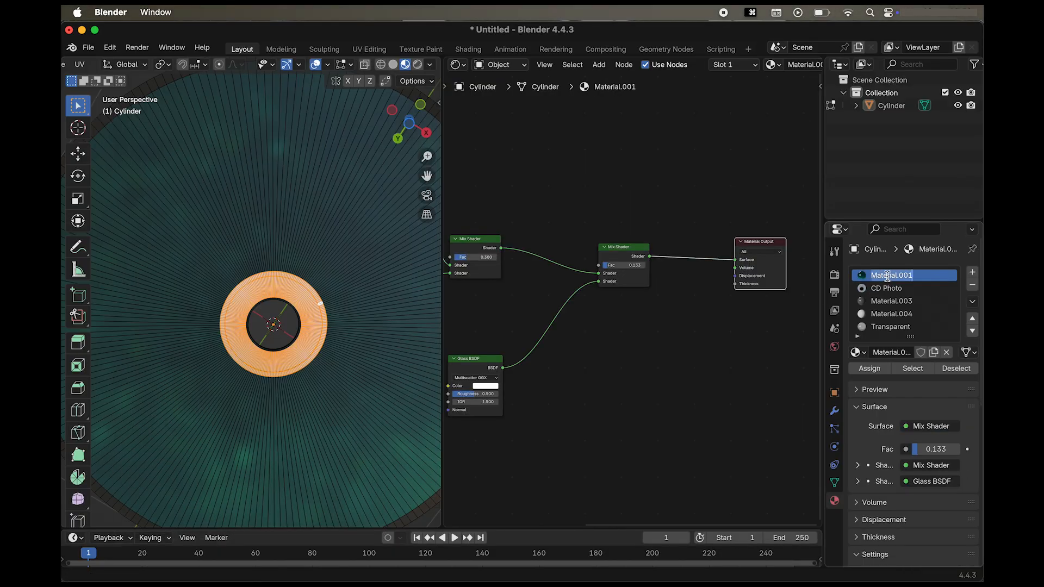
pyautogui.write('TOrn')
pyautogui.press('BackSpace')
pyautogui.press('BackSpace')
pyautogui.press('BackSpace')
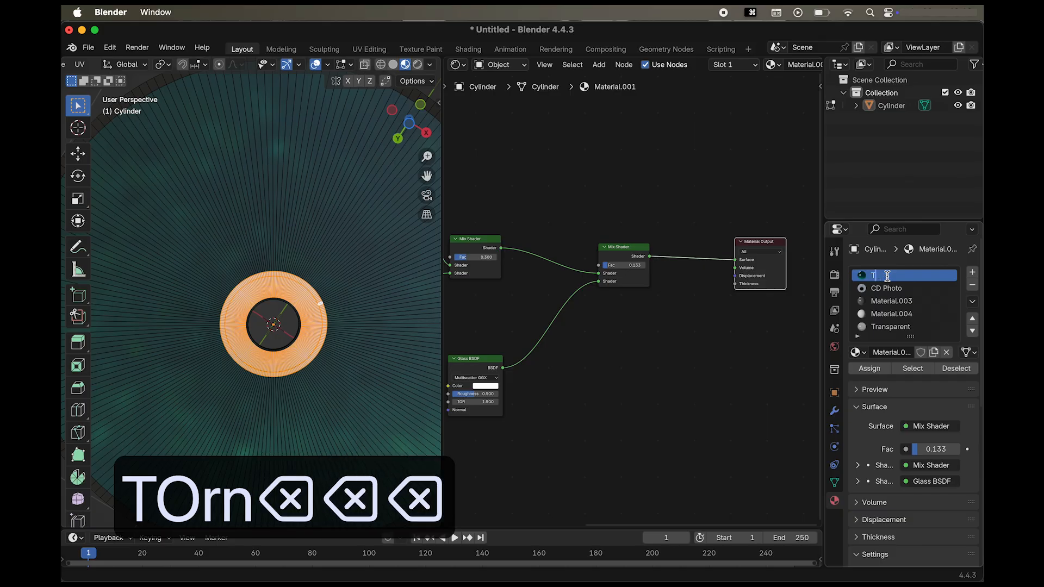
pyautogui.write('ornasol')
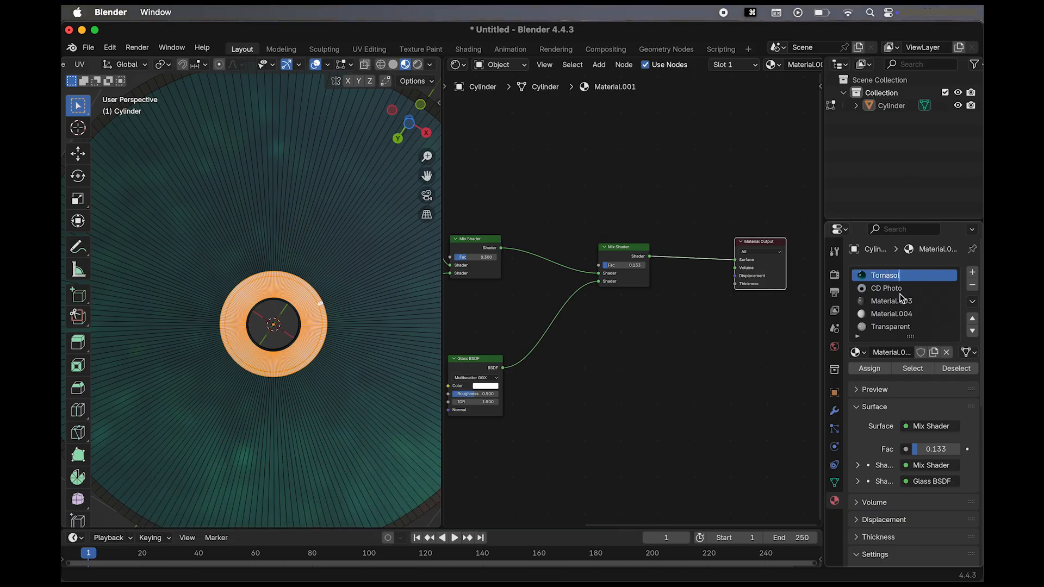
pyautogui.press('Return')
pyautogui.write('Metal')
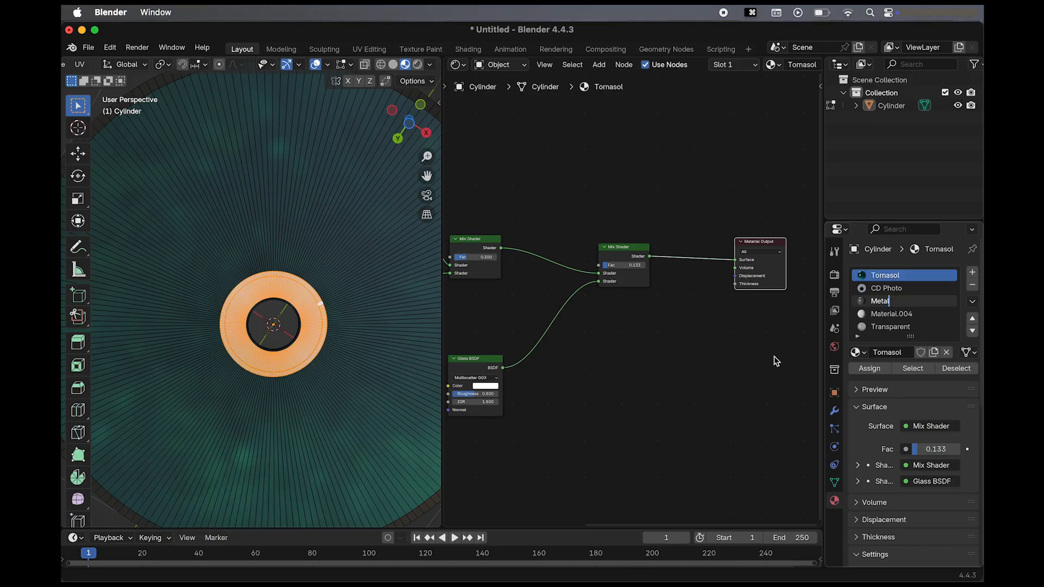
pyautogui.press('Return')
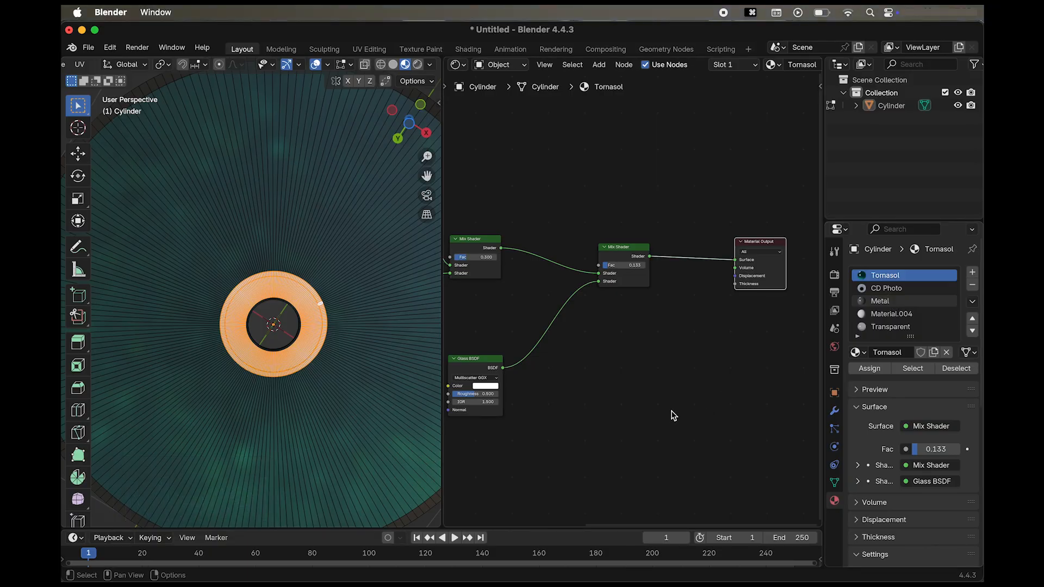
# Display the disc in Rendered shading and clear the selection of the ring faces.
pyautogui.hscroll(-1, 672, 412)
pyautogui.scroll(10, 295, 361)
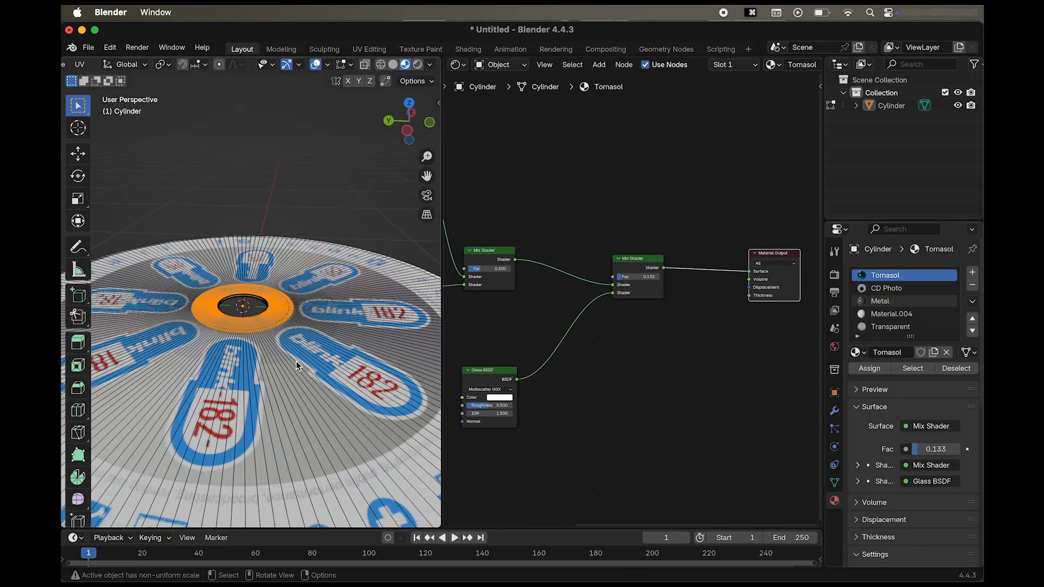
pyautogui.scroll(10, 295, 361)
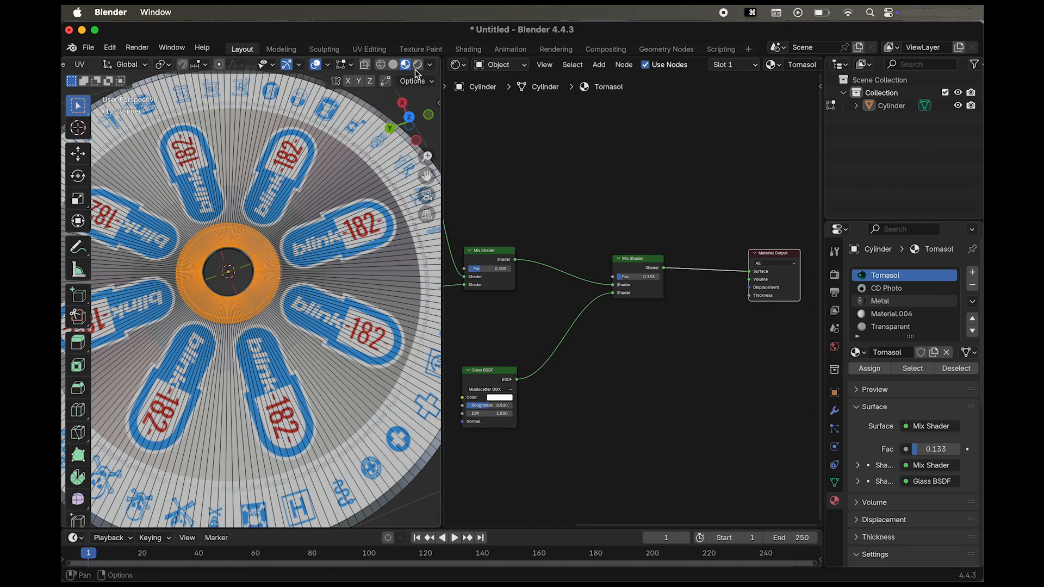
pyautogui.click(418, 65)
pyautogui.scroll(-5, 248, 329)
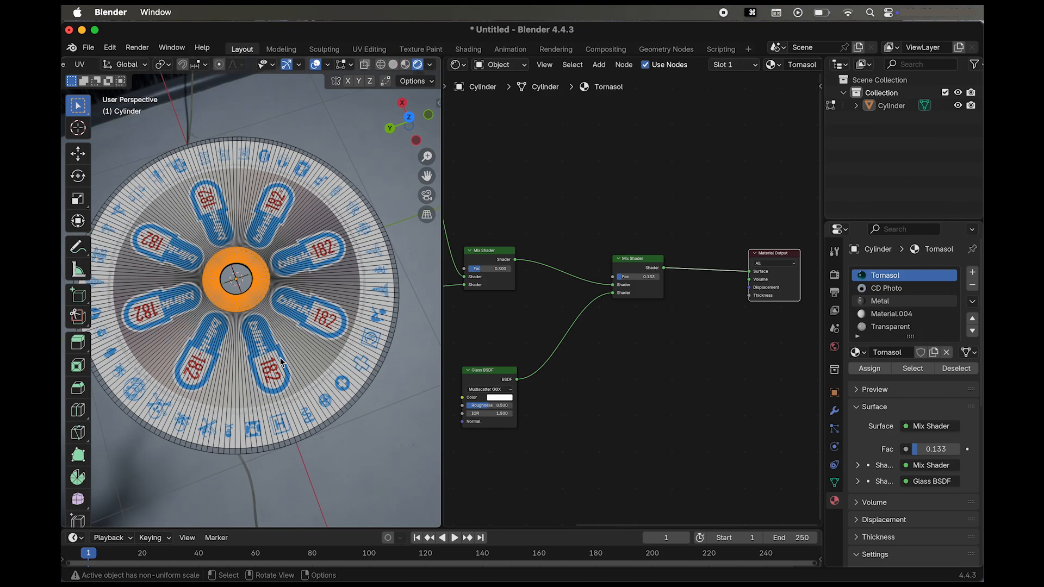
pyautogui.scroll(-1, 391, 461)
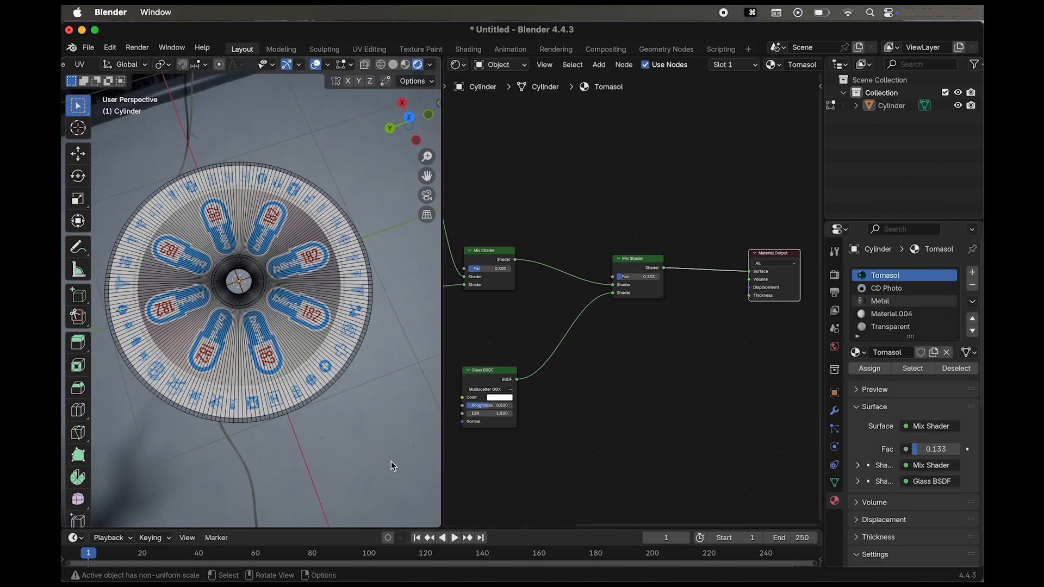
pyautogui.scroll(-5, 392, 462)
pyautogui.scroll(5, 391, 462)
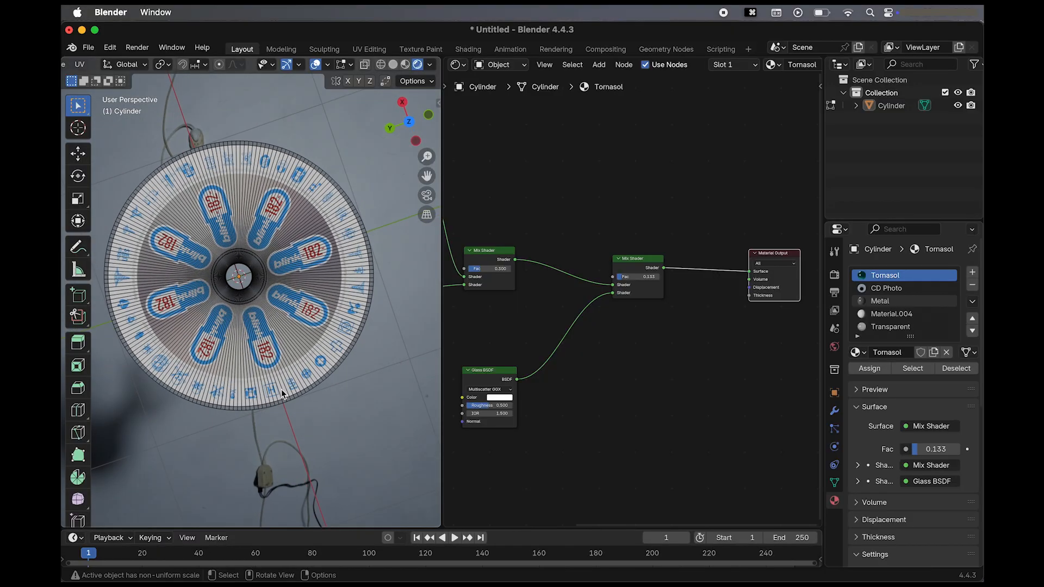
# Switch to Object Mode, inspect the transparent ring around the centre hole, and select the disc.
pyautogui.hscroll(-2, 113, 67)
pyautogui.hscroll(-2, 115, 69)
pyautogui.click(116, 66)
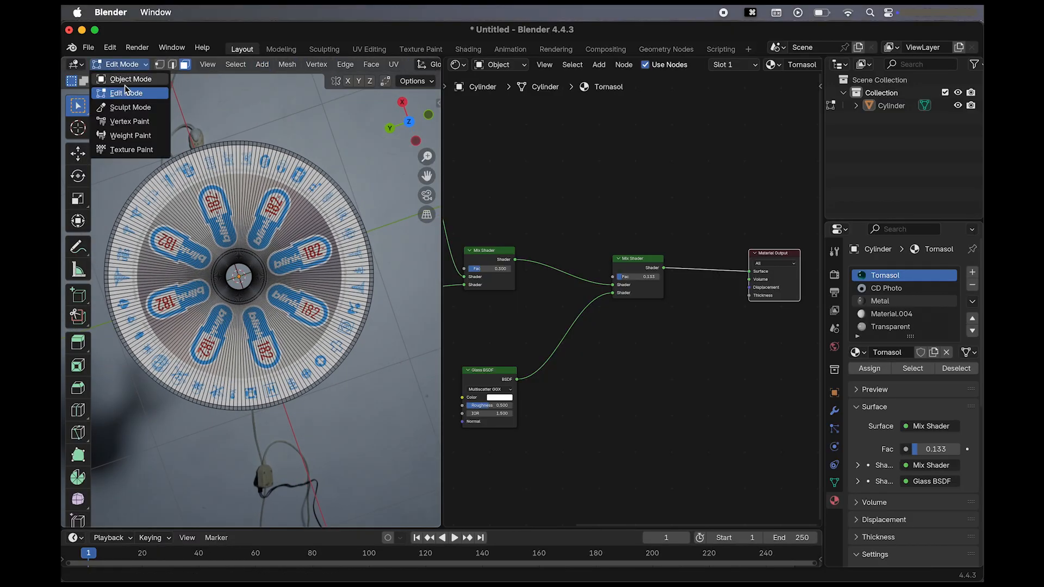
pyautogui.click(130, 79)
pyautogui.scroll(-5, 404, 397)
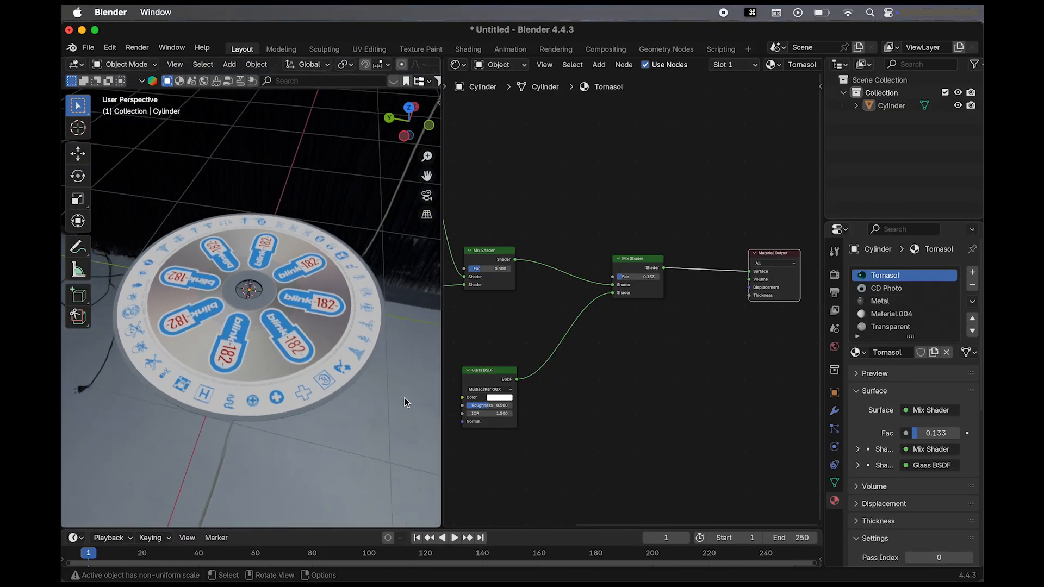
pyautogui.scroll(5, 405, 397)
pyautogui.scroll(4, 331, 314)
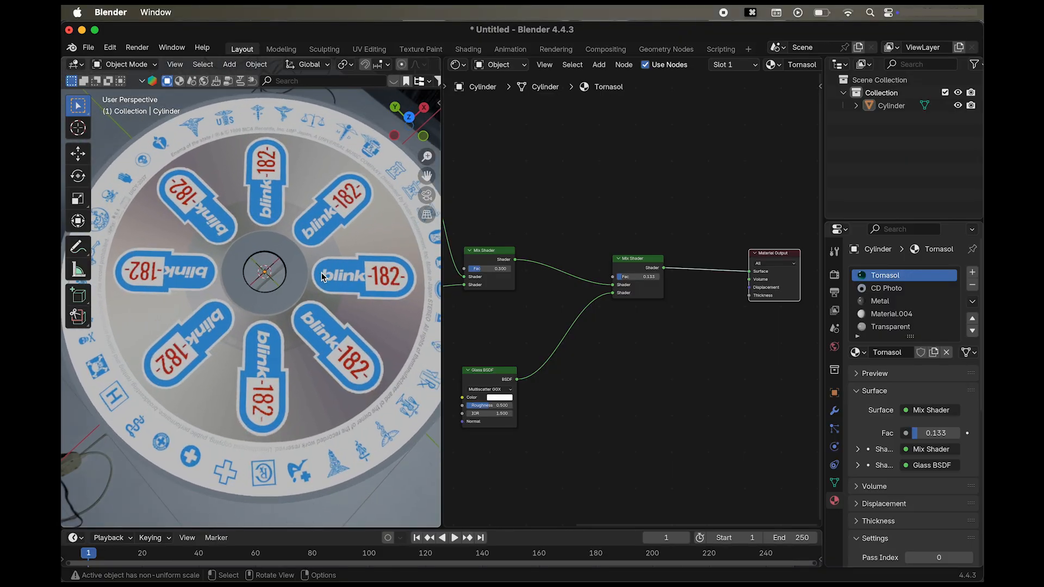
pyautogui.scroll(3, 326, 283)
pyautogui.click(321, 284)
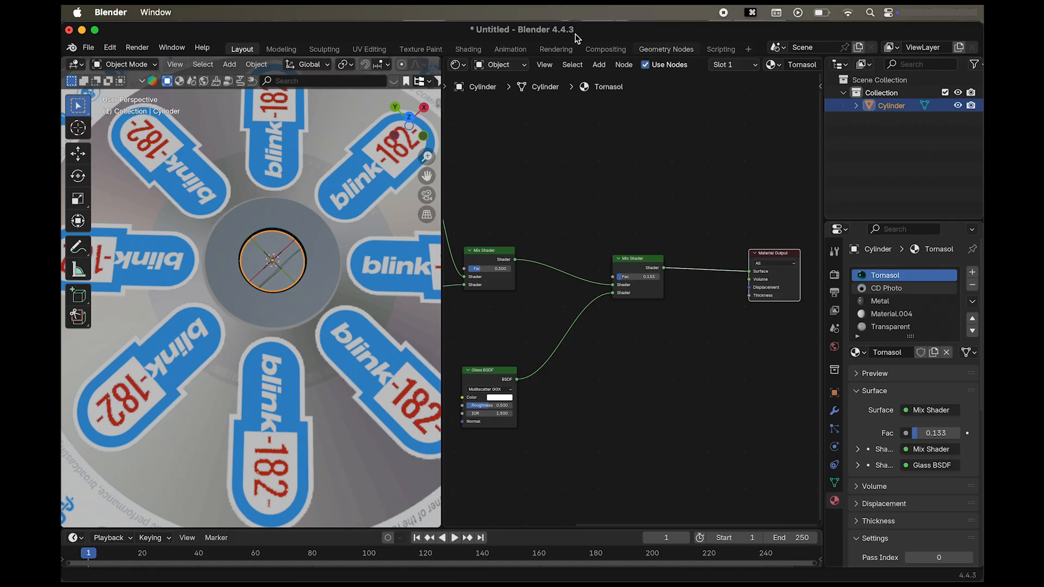
# Change the render engine to Cycles and inspect the transparent ring around the centre hole.
pyautogui.click(834, 292)
pyautogui.click(835, 274)
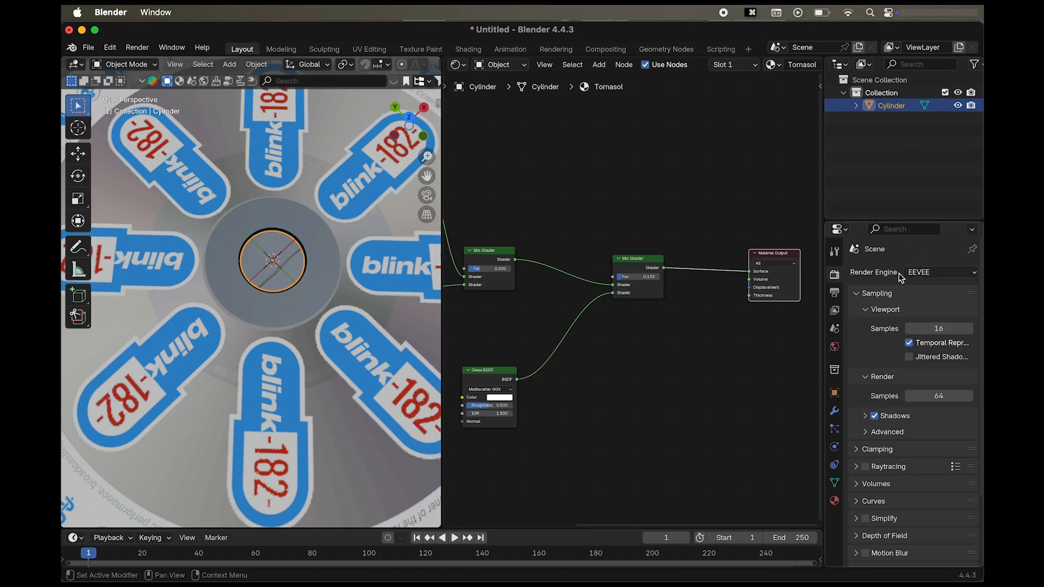
pyautogui.click(932, 272)
pyautogui.click(931, 316)
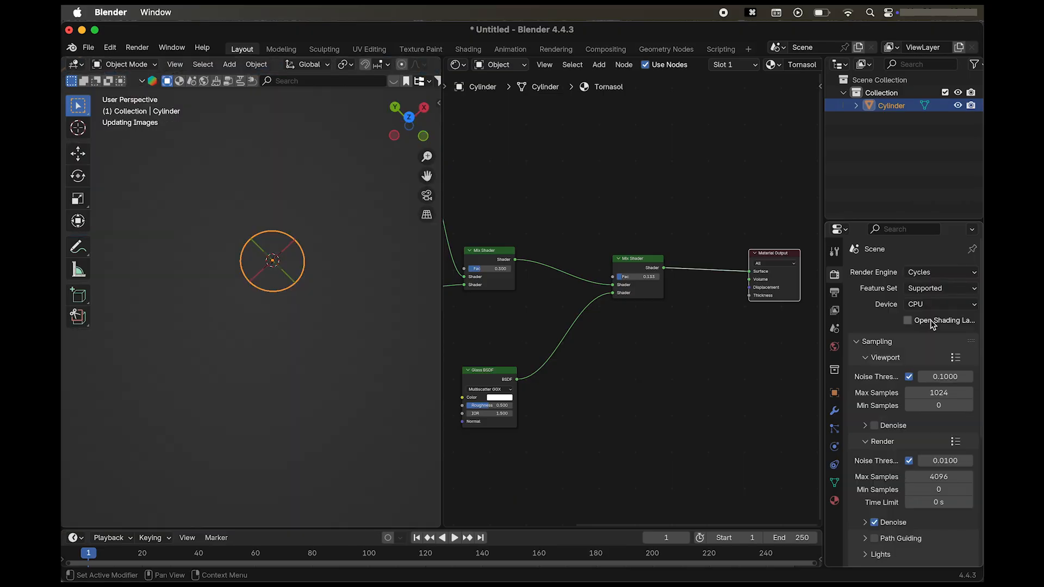
pyautogui.scroll(5, 335, 310)
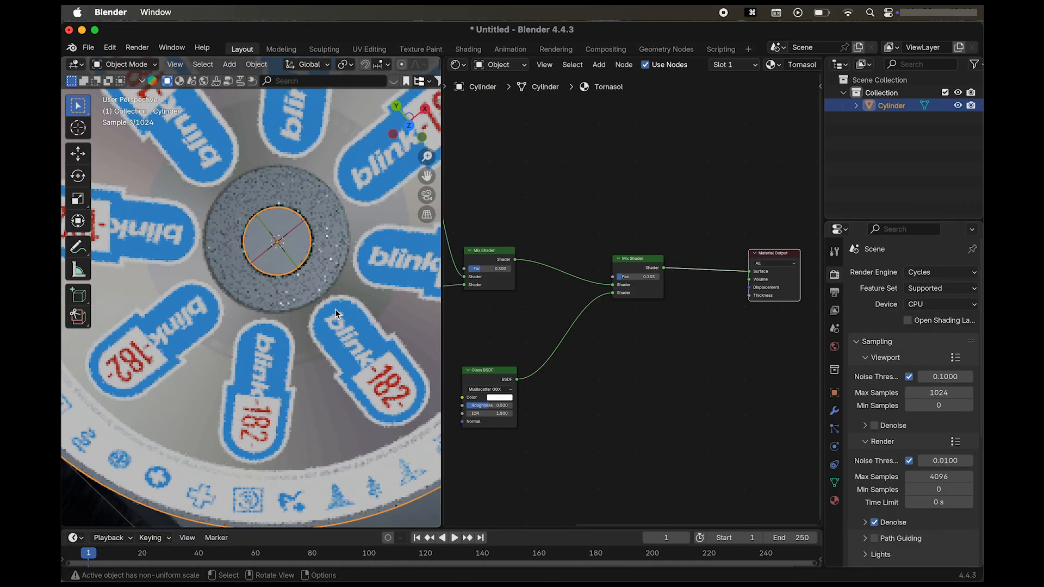
pyautogui.scroll(10, 335, 309)
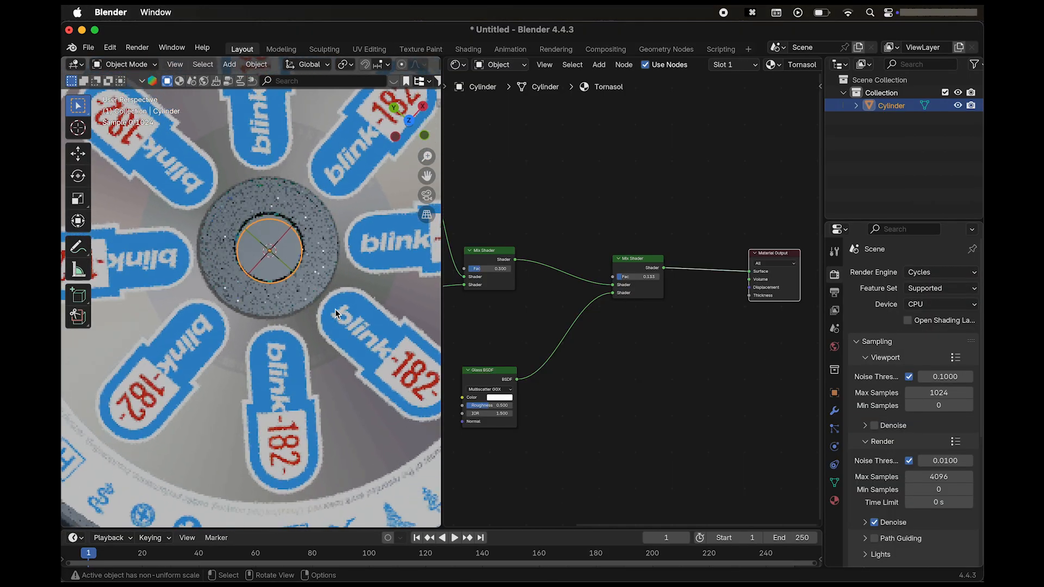
# Switch the disc to Edit Mode while viewing its underside and open its Tornasol material.
pyautogui.scroll(10, 335, 308)
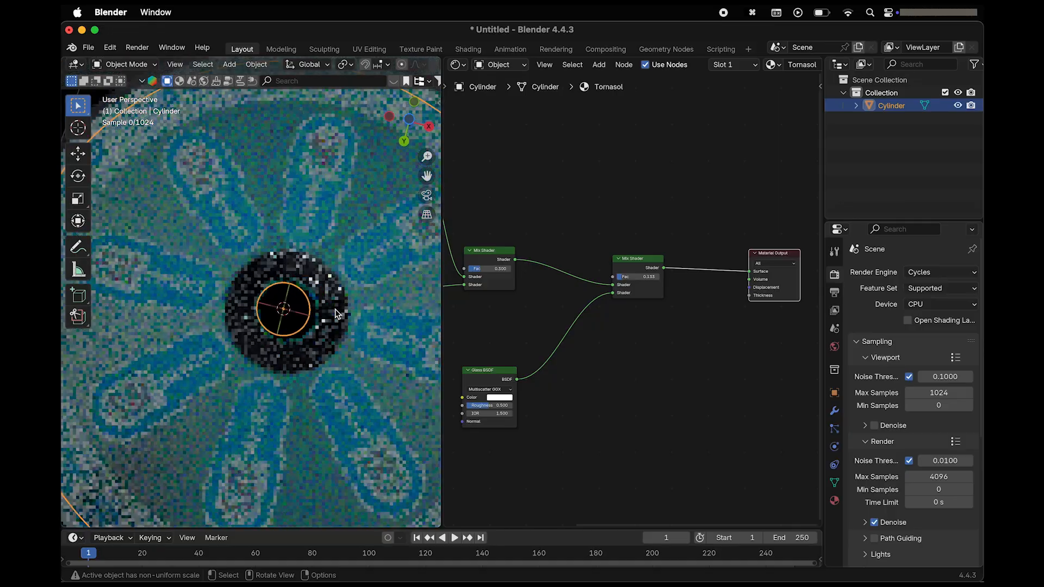
pyautogui.scroll(2, 335, 308)
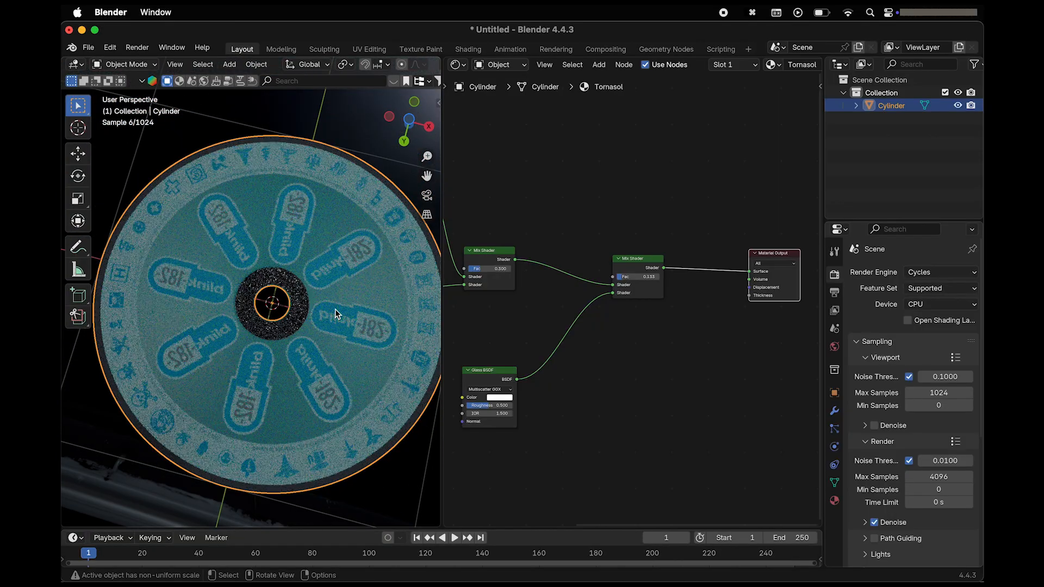
pyautogui.click(131, 67)
pyautogui.click(126, 93)
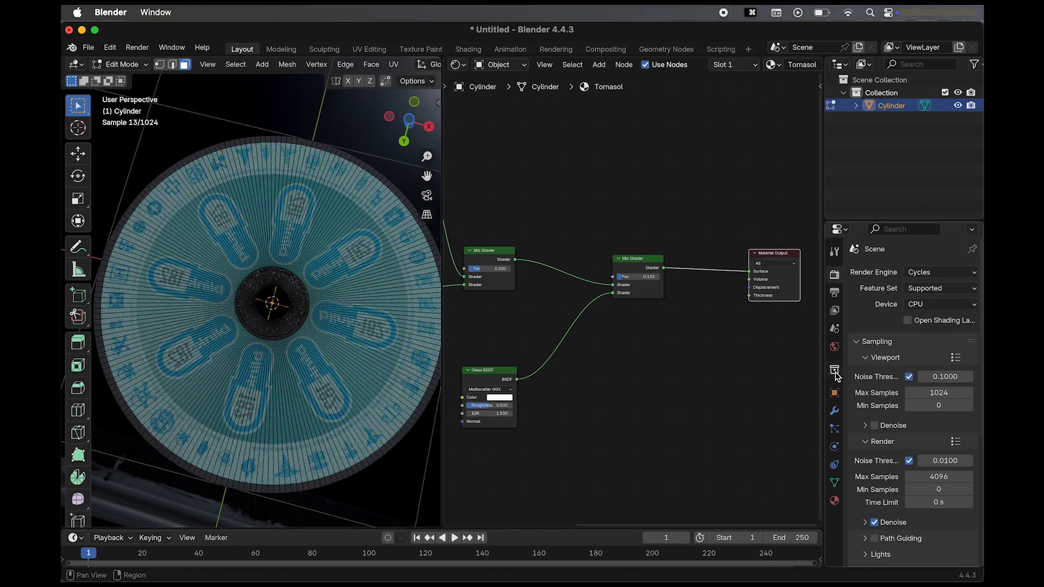
pyautogui.click(834, 501)
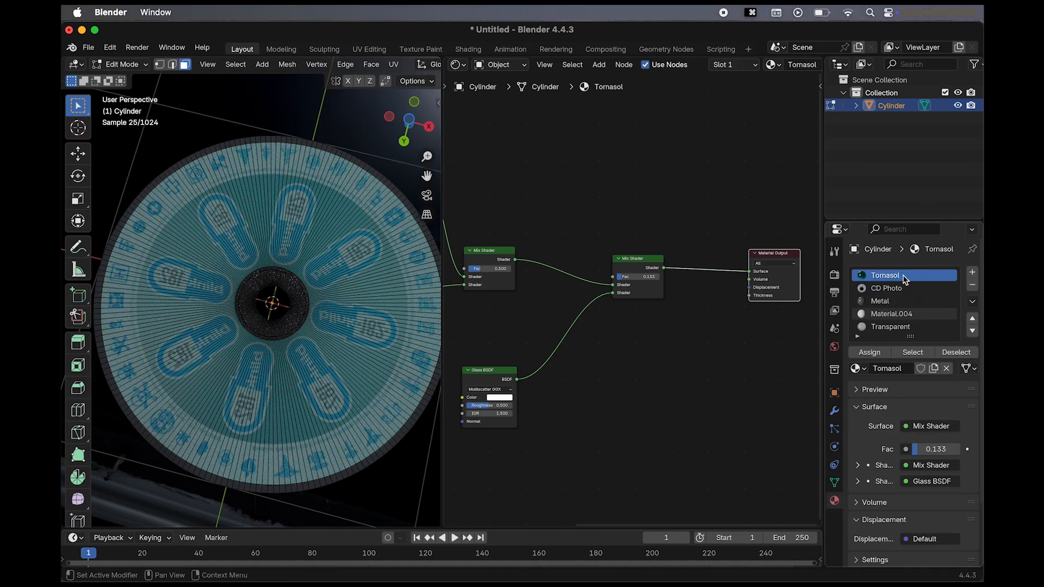
# Set the Tornasol material's Glass BSDF to a roughness of 0.588 and an IOR of 55.
pyautogui.scroll(4, 582, 412)
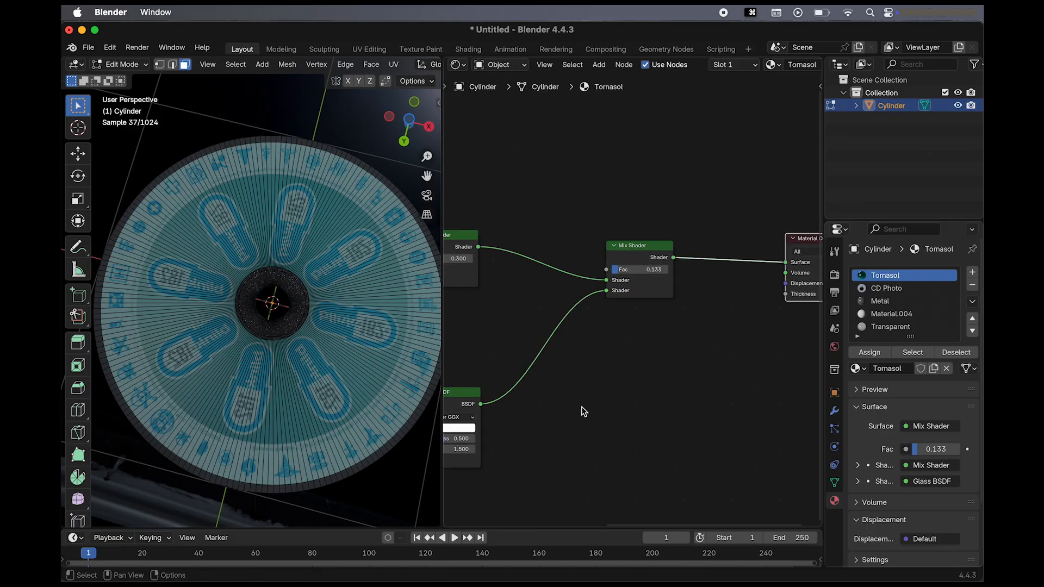
pyautogui.scroll(5, 581, 405)
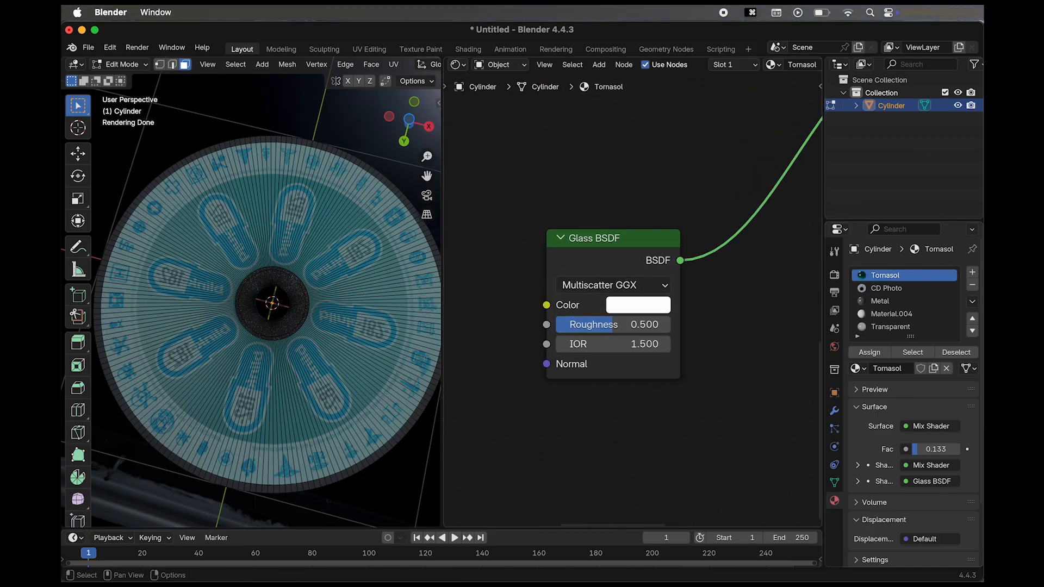
pyautogui.click(546, 364)
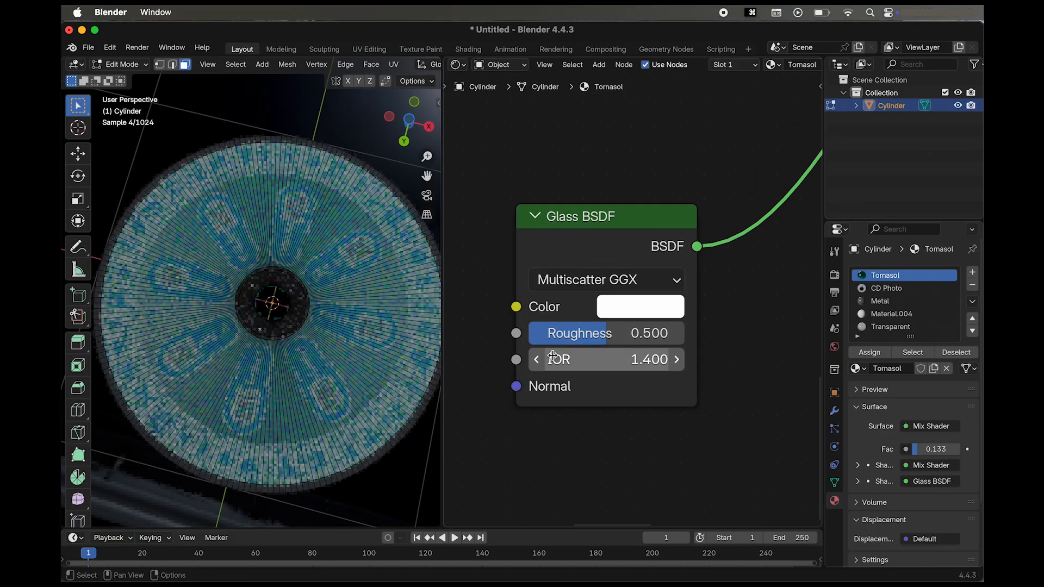
pyautogui.moveTo(577, 333); pyautogui.dragTo(631, 335)
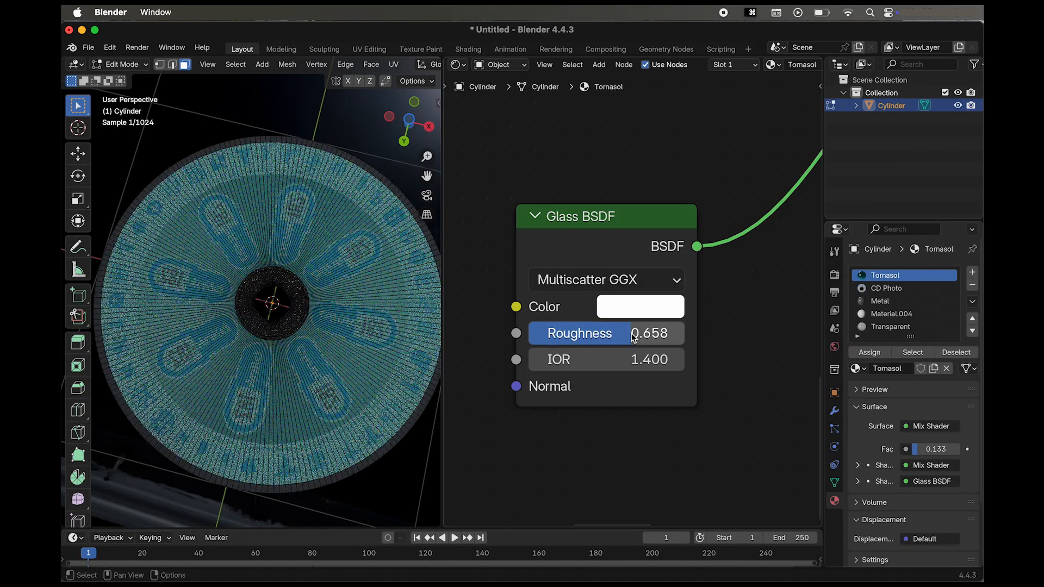
pyautogui.moveTo(555, 360); pyautogui.dragTo(611, 359)
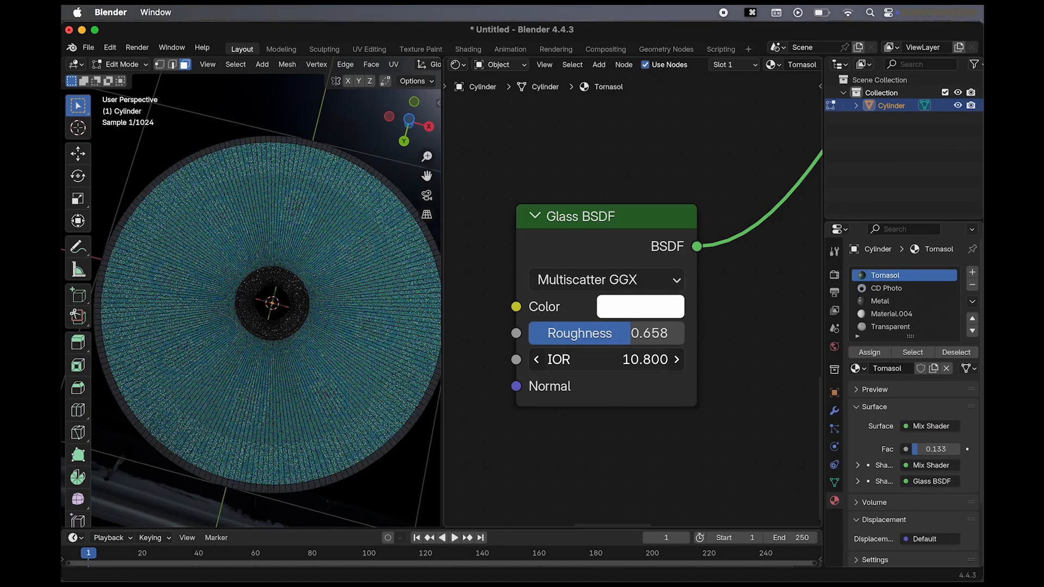
pyautogui.moveTo(538, 359); pyautogui.dragTo(616, 359)
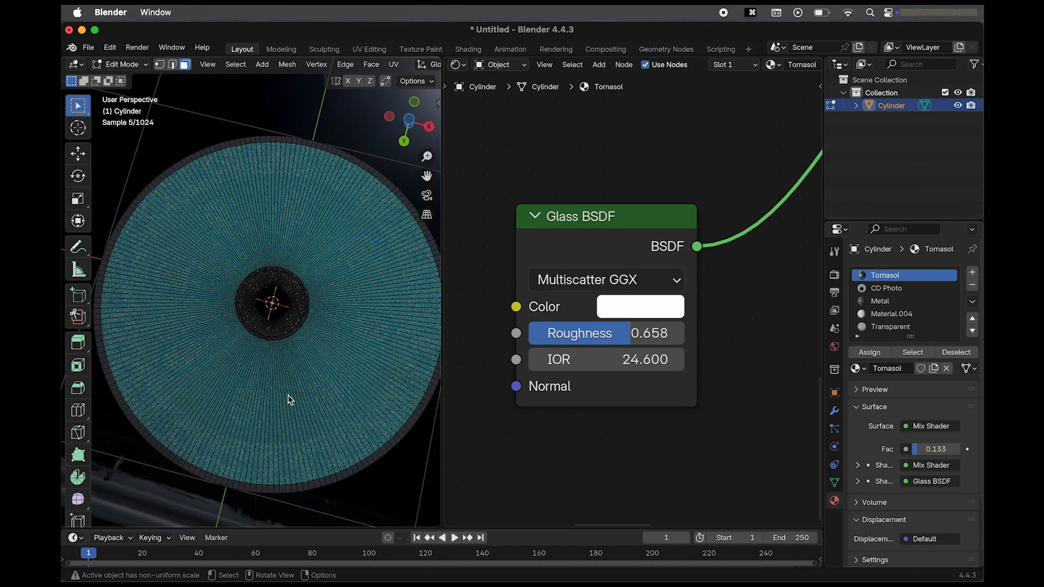
pyautogui.moveTo(553, 359); pyautogui.dragTo(658, 359)
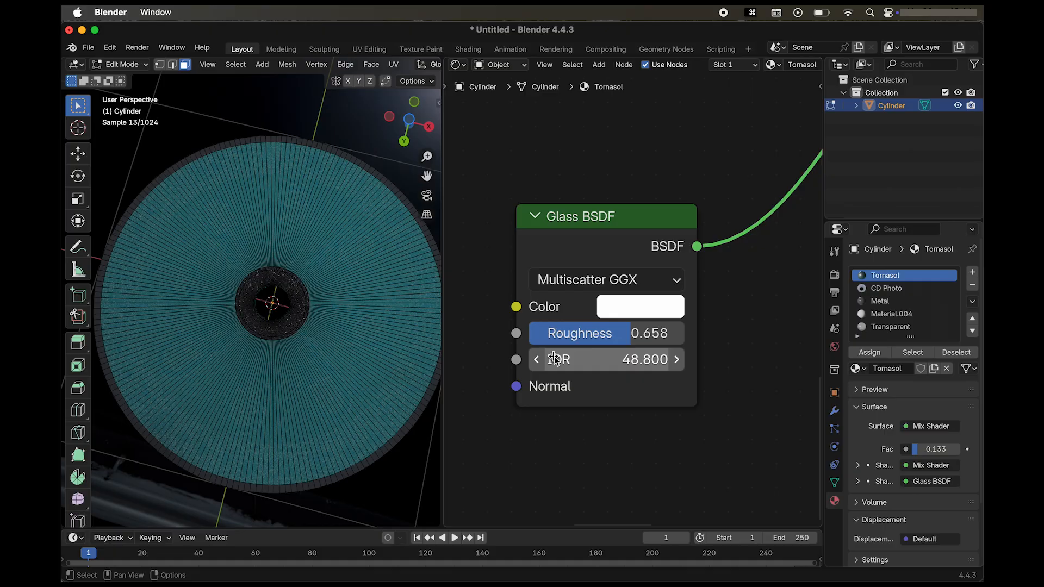
pyautogui.click(643, 359)
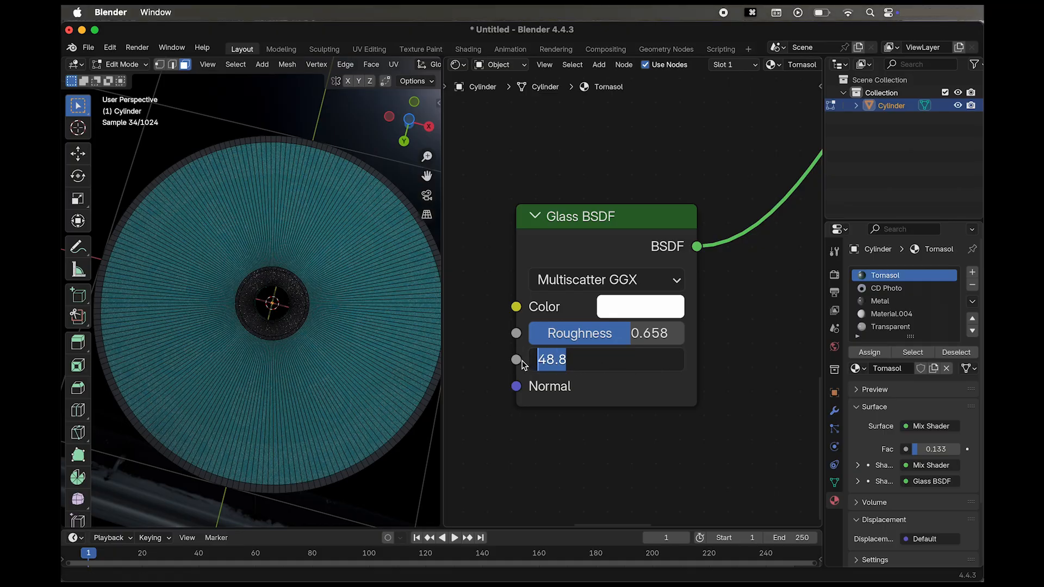
pyautogui.write('55')
pyautogui.press('Return')
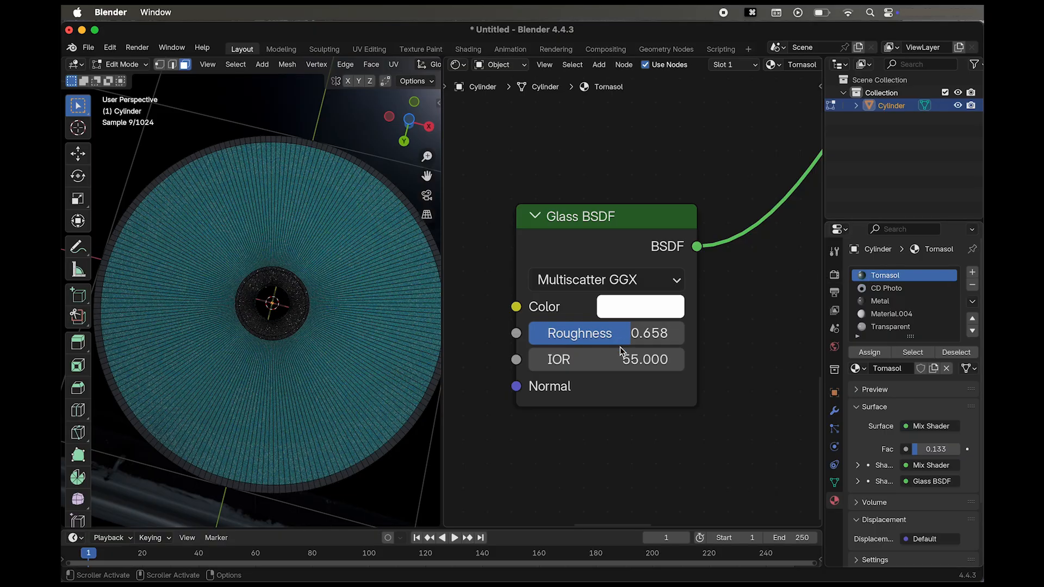
pyautogui.moveTo(611, 337); pyautogui.dragTo(598, 337)
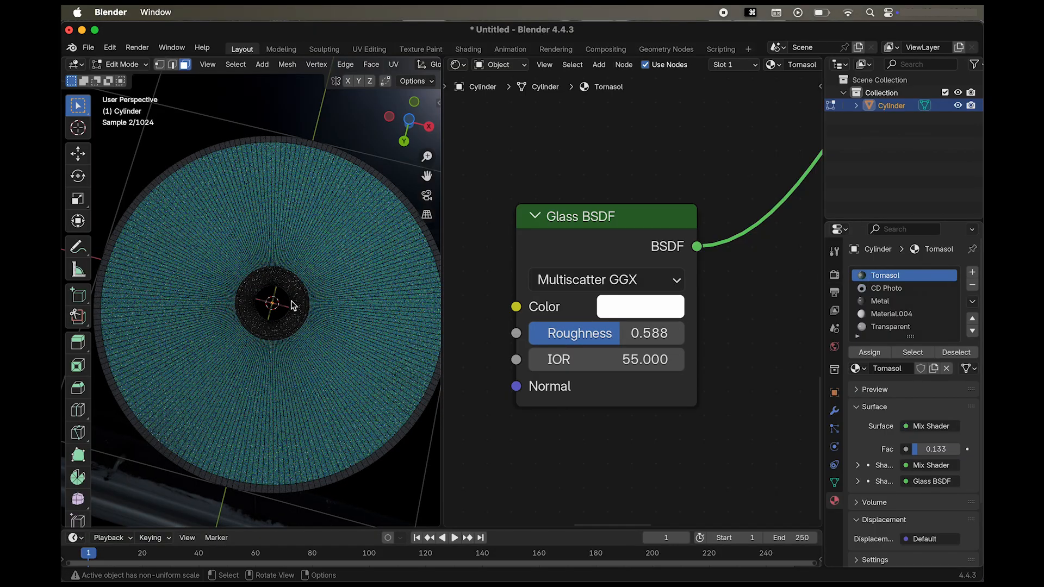
# Change the render engine to EEVEE.
pyautogui.scroll(-1, 291, 305)
pyautogui.scroll(-2, 291, 304)
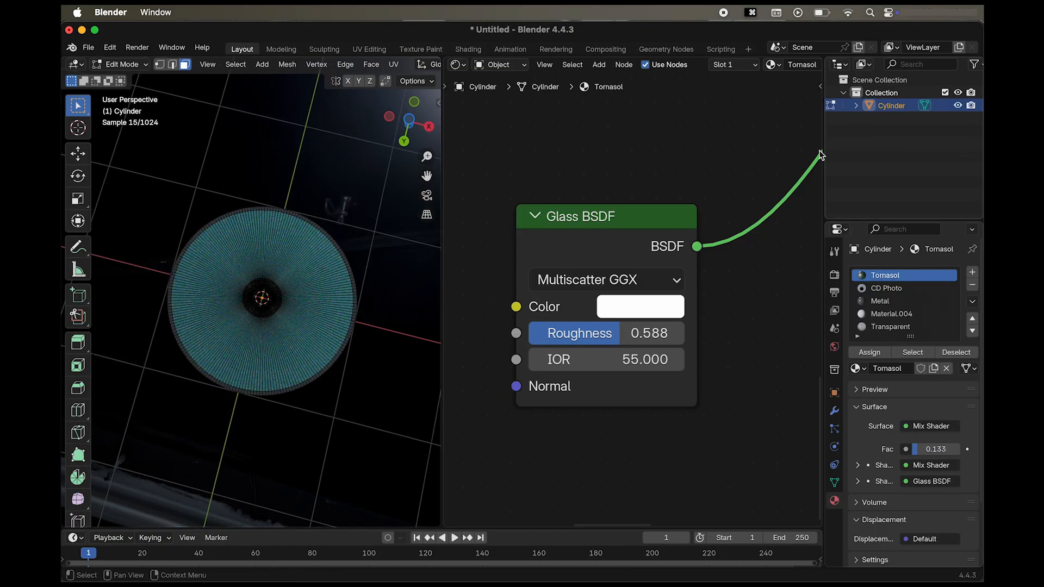
pyautogui.click(834, 291)
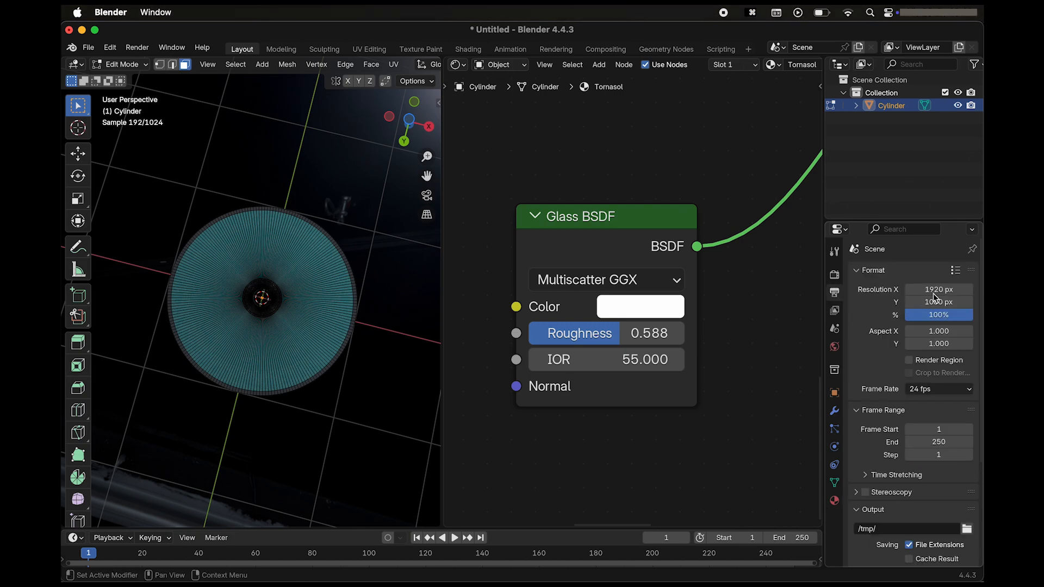
pyautogui.click(834, 275)
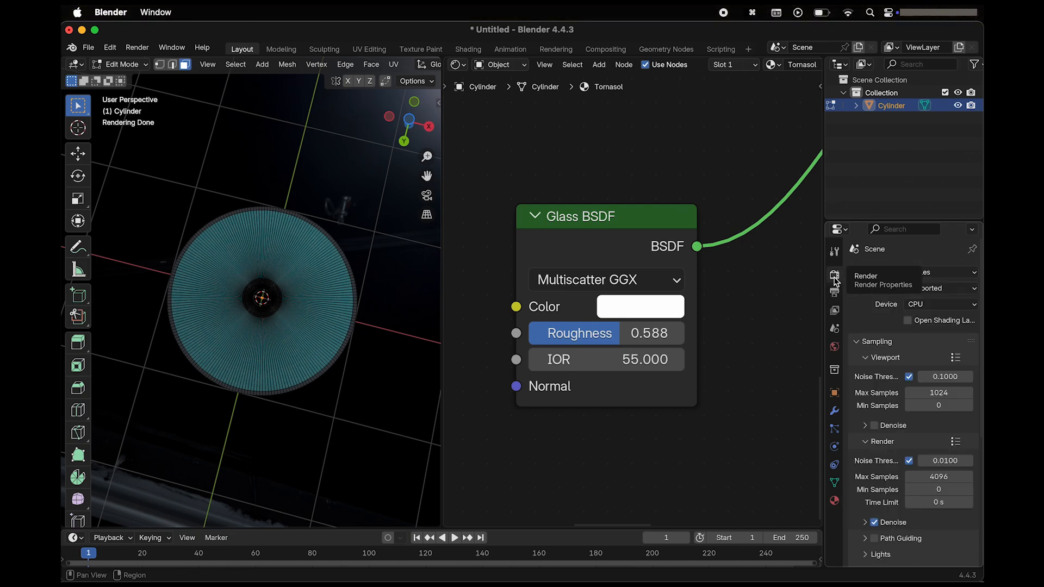
pyautogui.click(923, 273)
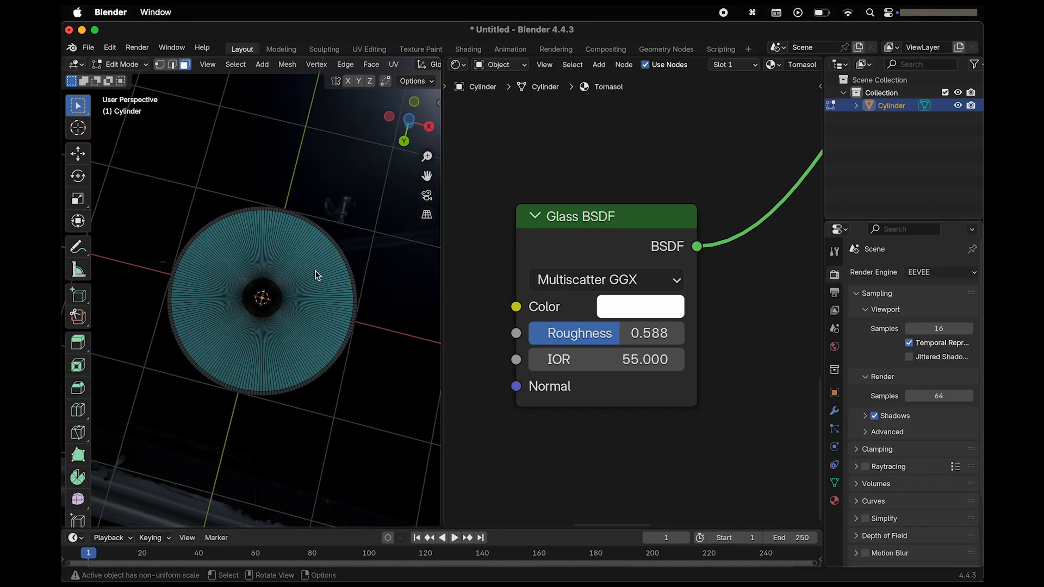
# Select the faces of the whole disc and return to Object Mode.
pyautogui.scroll(10, 316, 276)
pyautogui.scroll(-3, 315, 221)
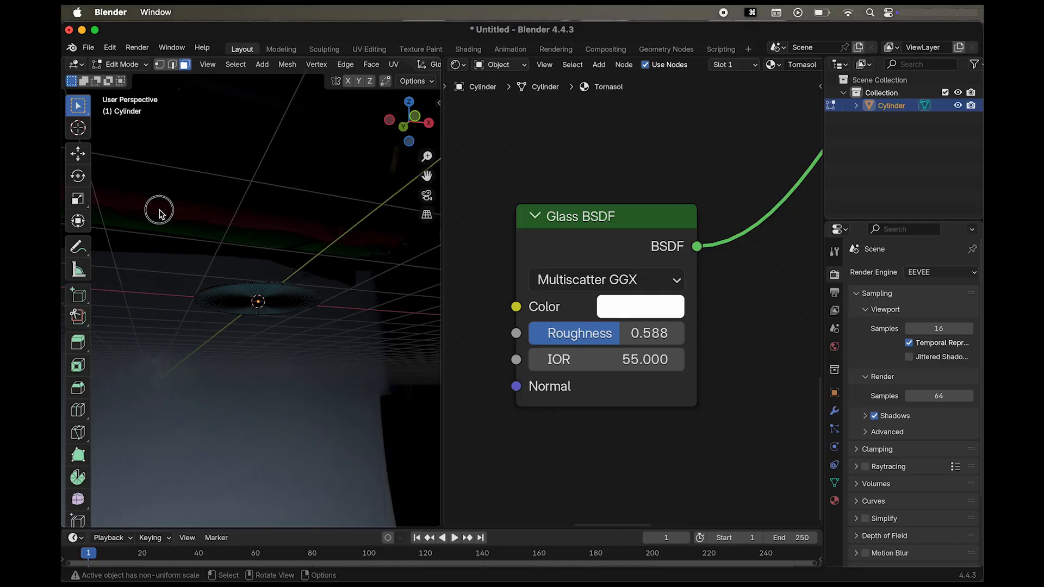
pyautogui.moveTo(159, 213); pyautogui.dragTo(350, 374)
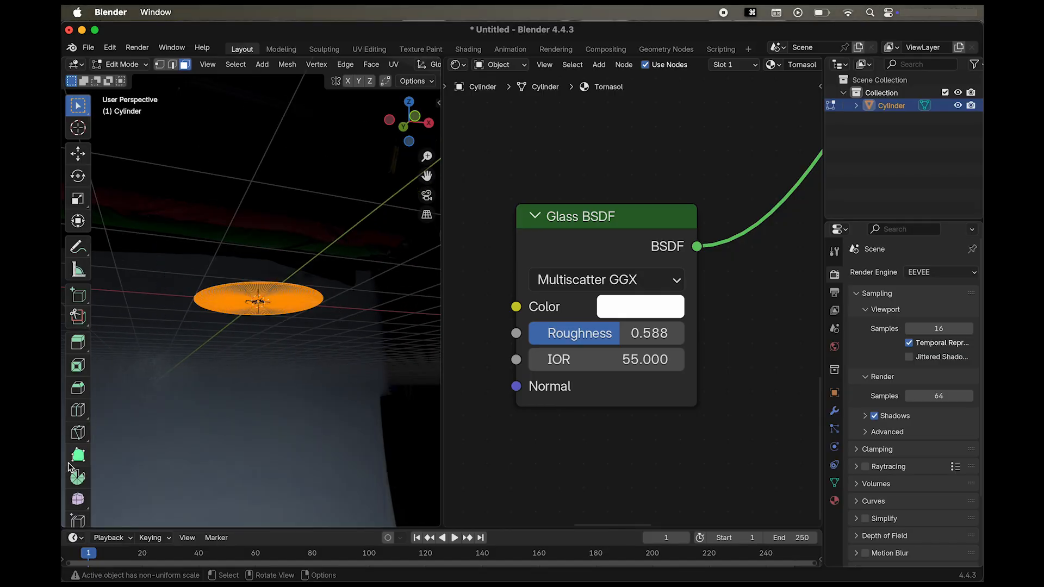
pyautogui.click(100, 64)
pyautogui.click(125, 79)
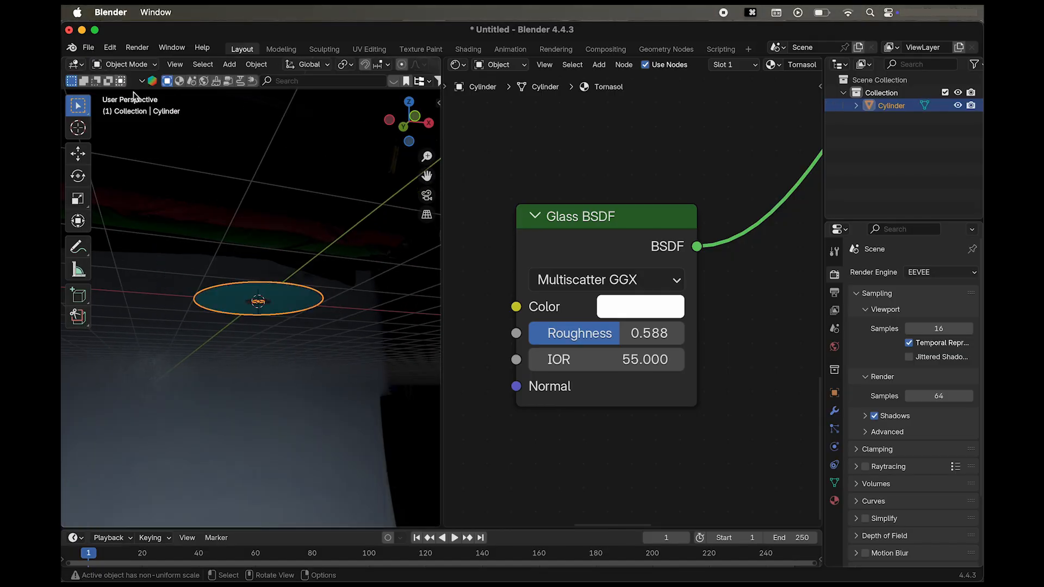
# Rotate the disc -90° about the global Y axis to stand it upright and clear the selection.
pyautogui.click(78, 176)
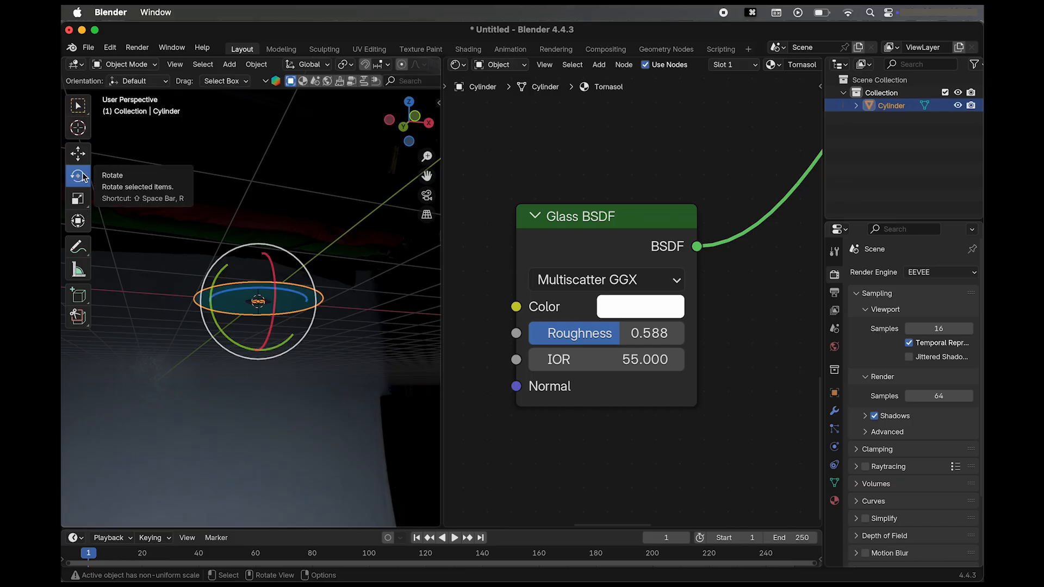
pyautogui.scroll(-10, 269, 267)
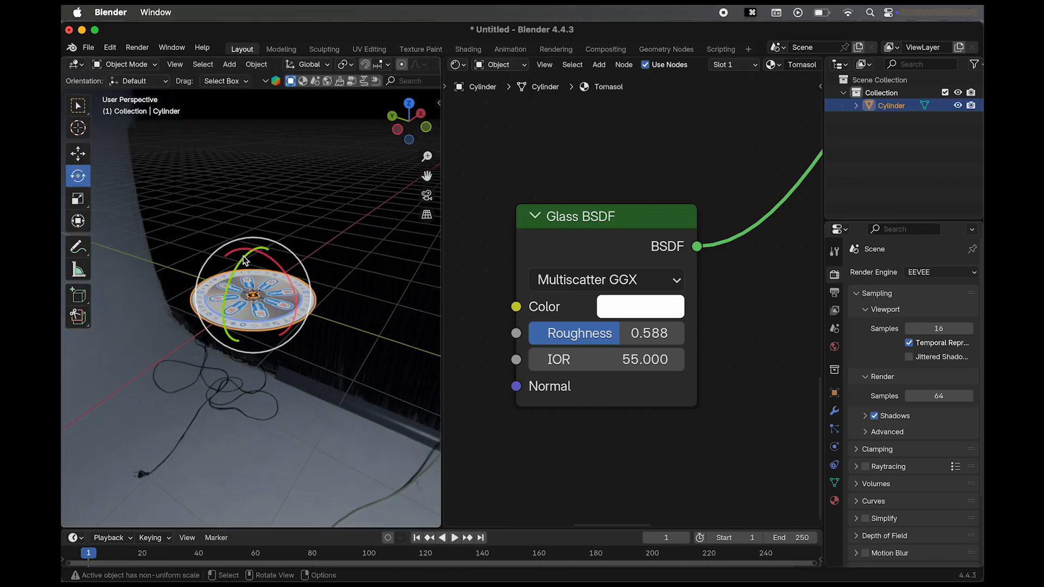
pyautogui.moveTo(248, 258); pyautogui.dragTo(229, 303)
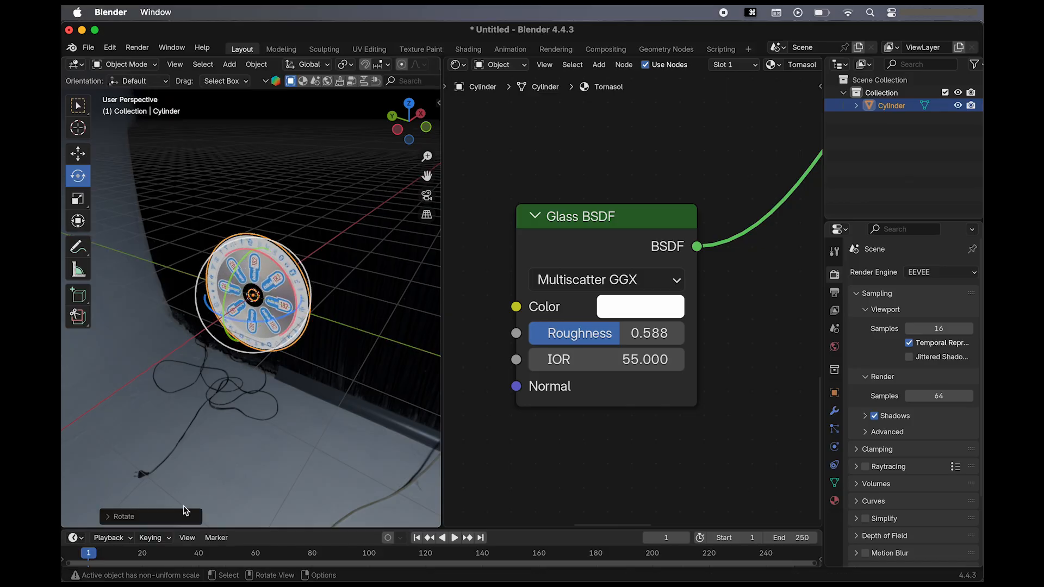
pyautogui.click(183, 512)
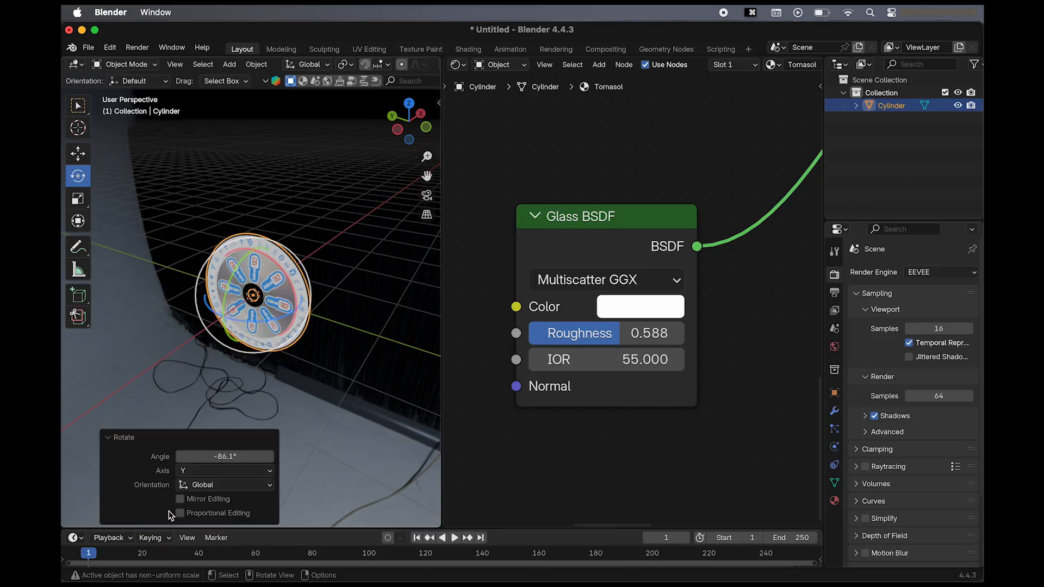
pyautogui.click(217, 458)
pyautogui.write('-90')
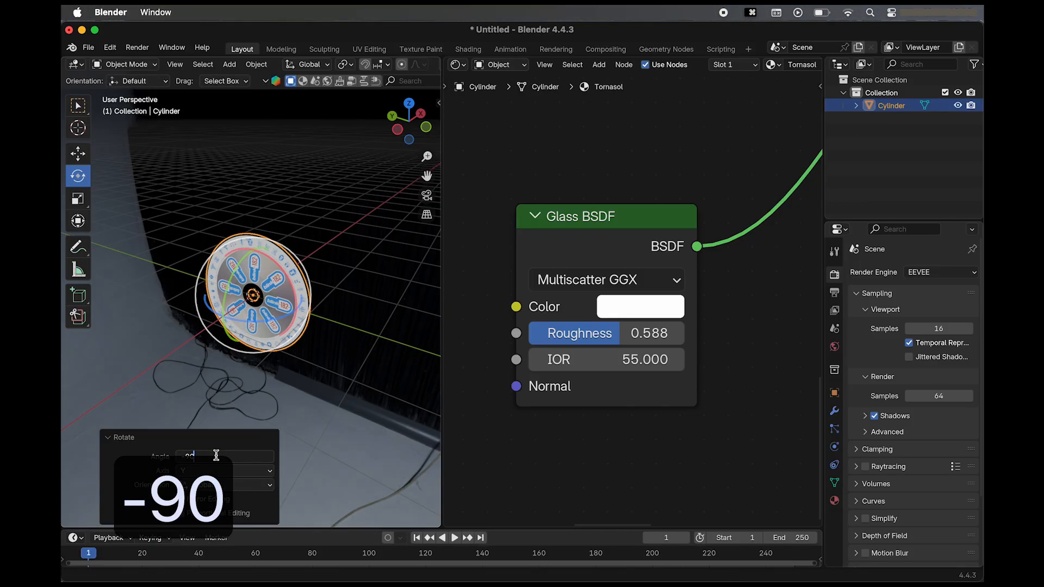
pyautogui.press('Return')
pyautogui.click(342, 294)
# Add a point light and move it about 0.82 m along the X axis, in front of the disc's underside.
pyautogui.hscroll(-10, 342, 293)
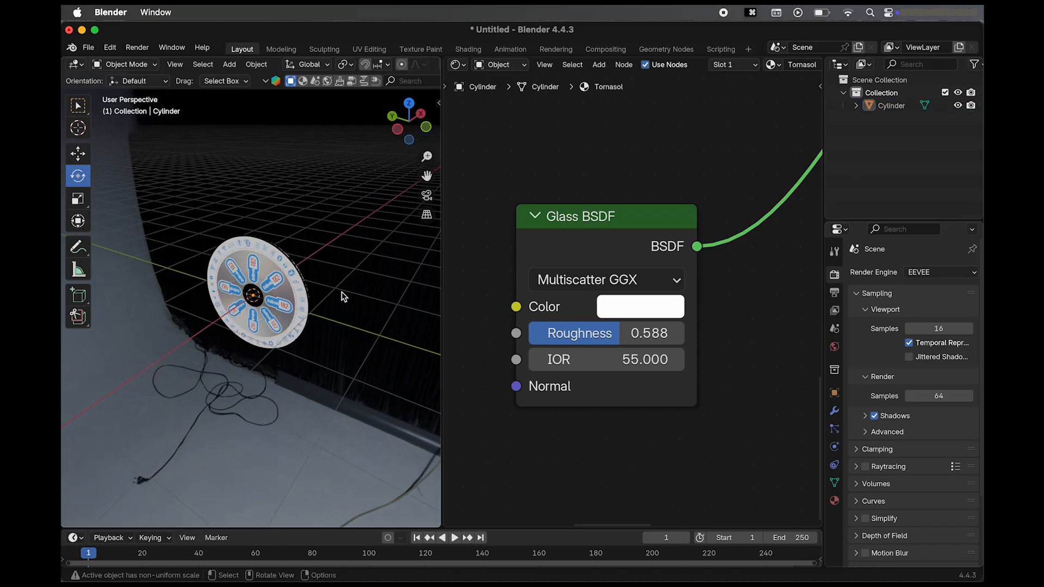
pyautogui.hscroll(-10, 343, 296)
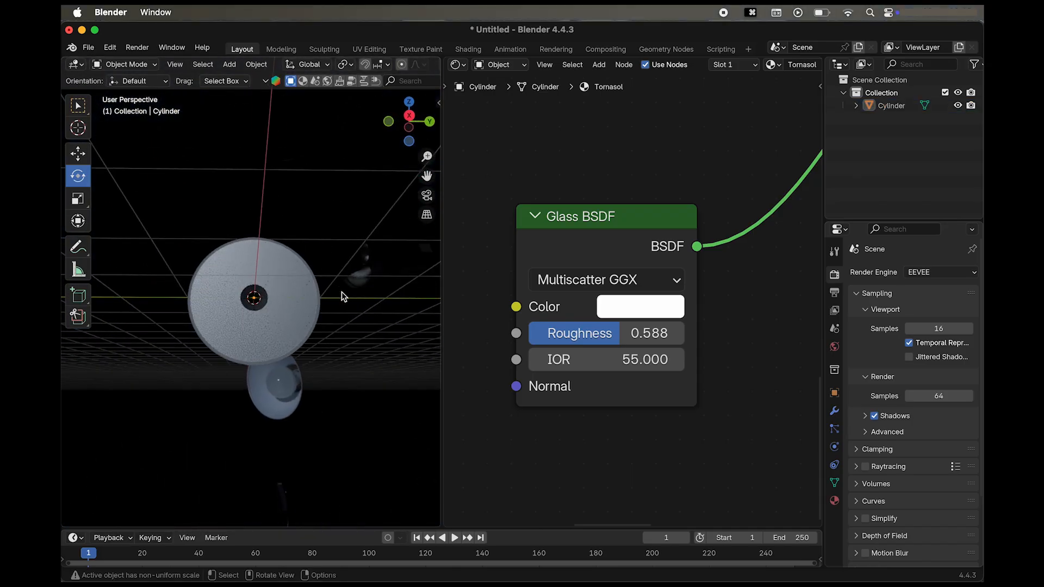
pyautogui.hotkey('shift', 'a')
pyautogui.moveTo(339, 316)
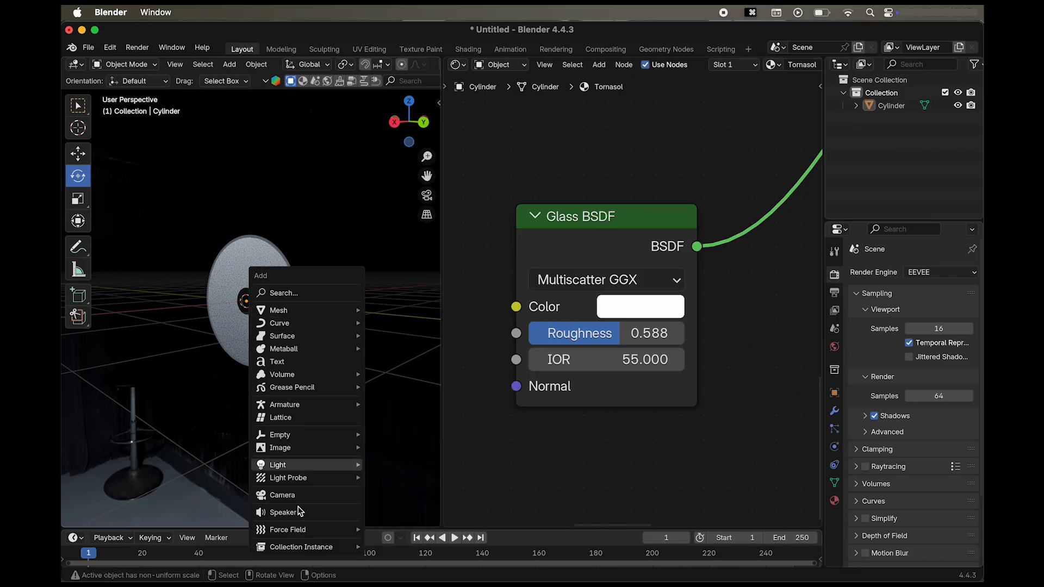
pyautogui.moveTo(348, 464)
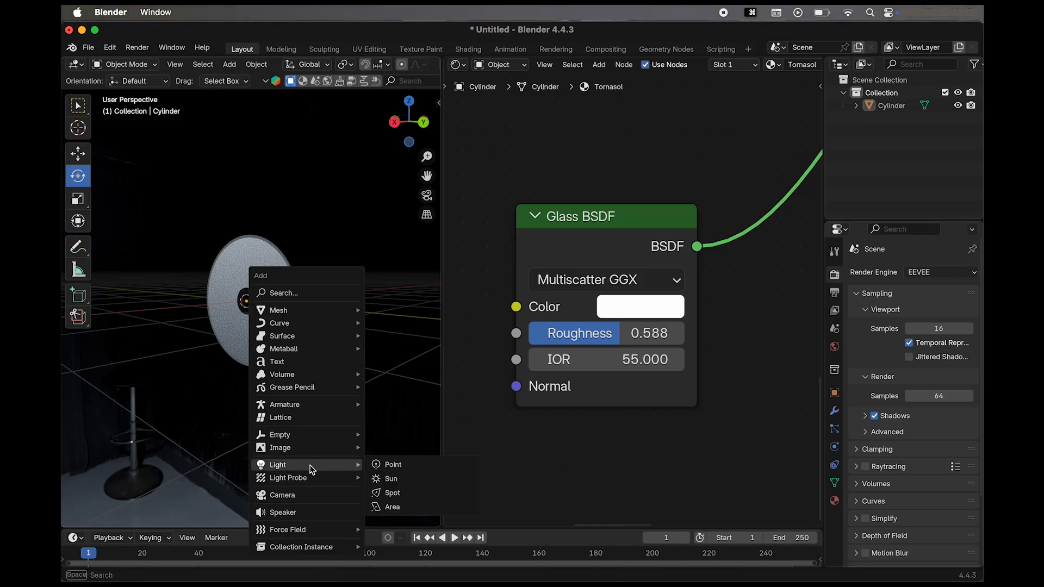
pyautogui.click(393, 465)
pyautogui.press('g')
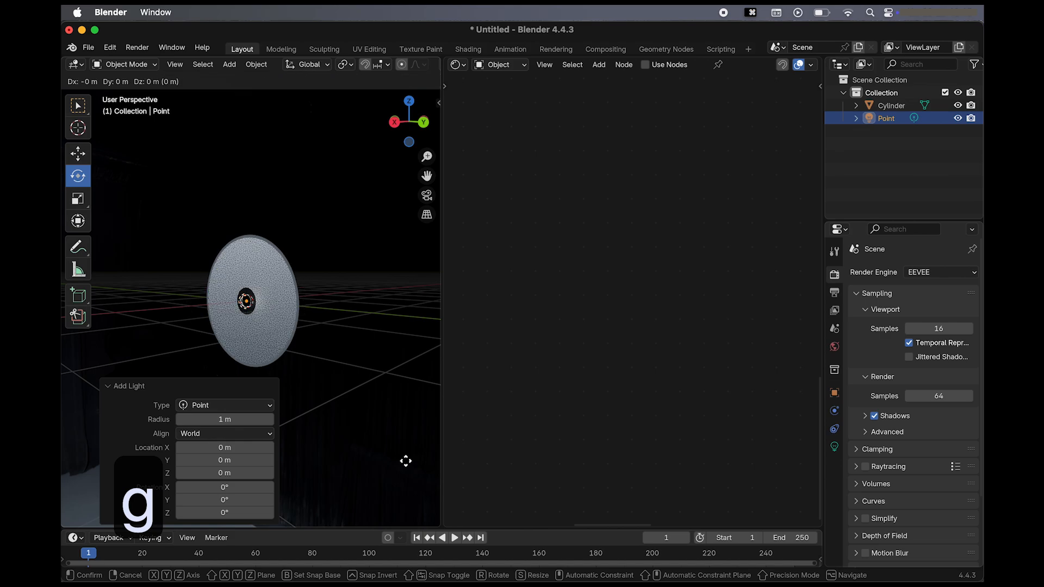
pyautogui.press('x')
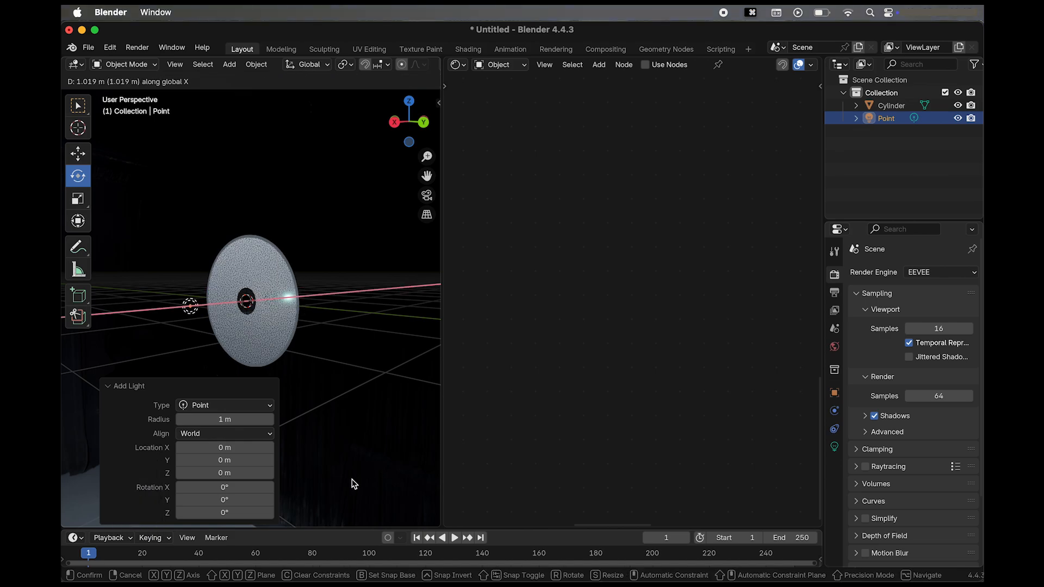
pyautogui.click(364, 482)
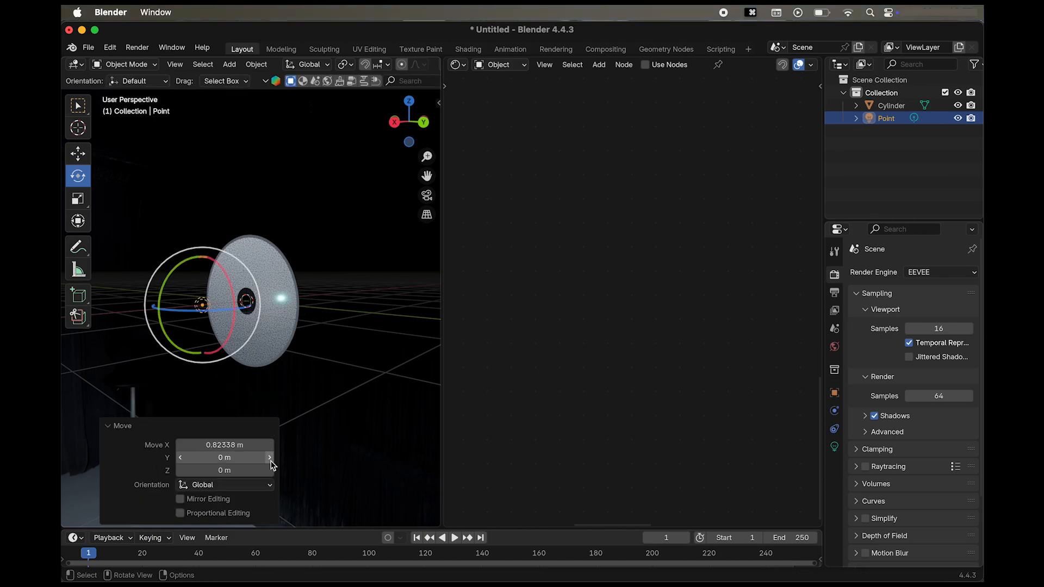
# Set the point light's power to 60 W and clear the selection.
pyautogui.hscroll(-10, 334, 374)
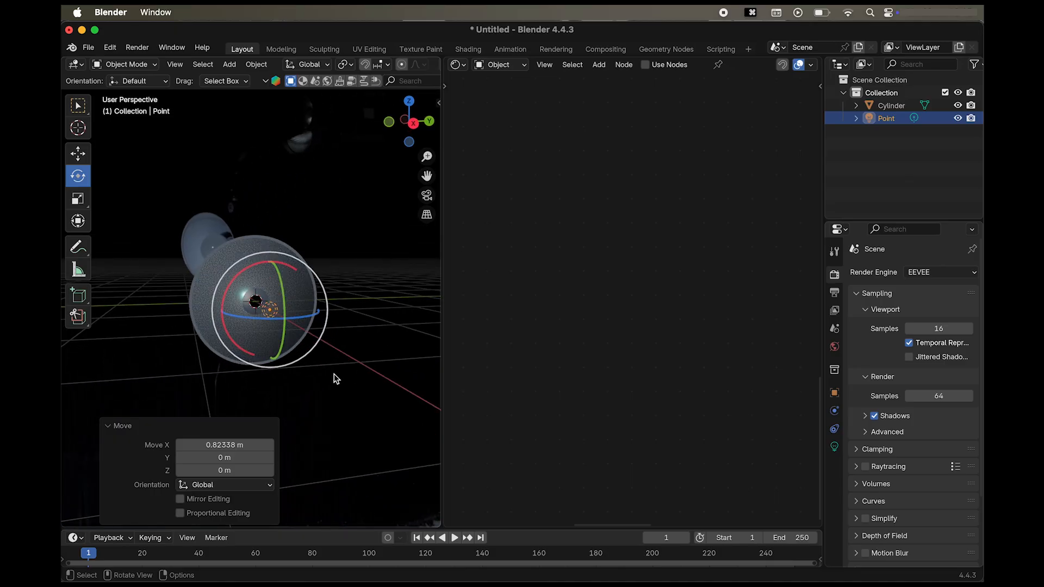
pyautogui.click(833, 445)
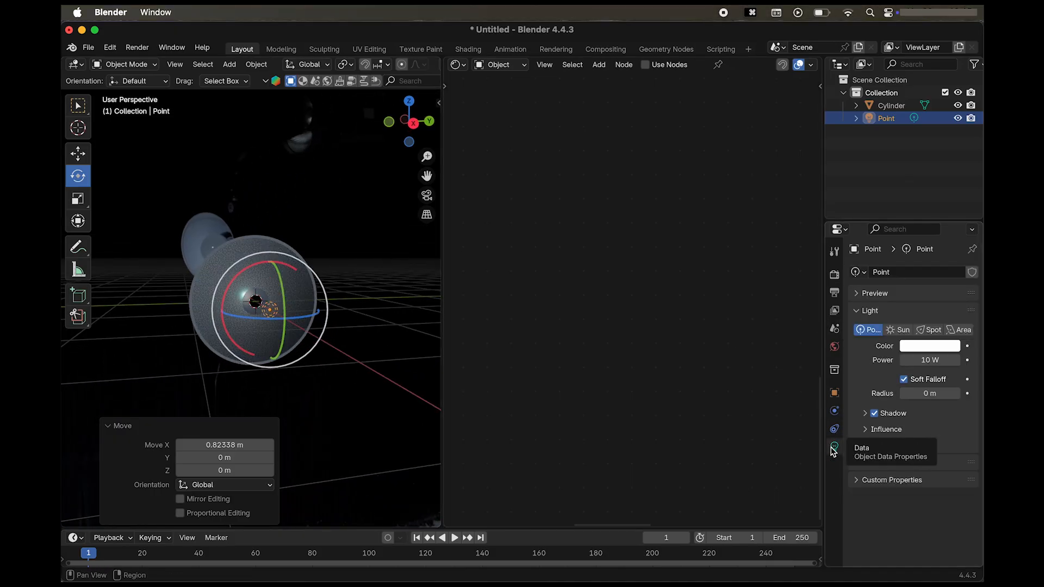
pyautogui.moveTo(925, 362); pyautogui.dragTo(968, 362)
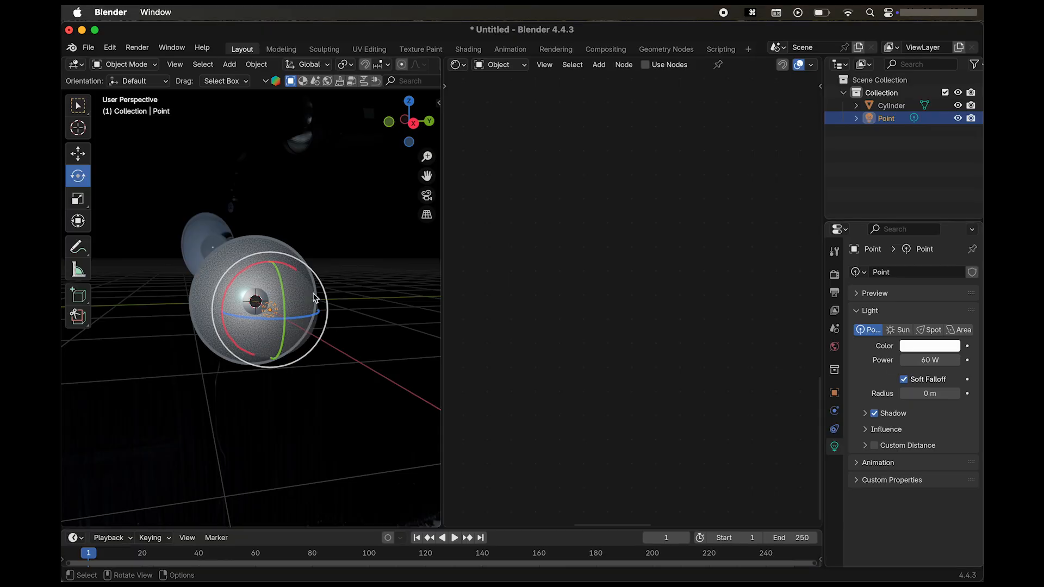
pyautogui.hscroll(10, 312, 292)
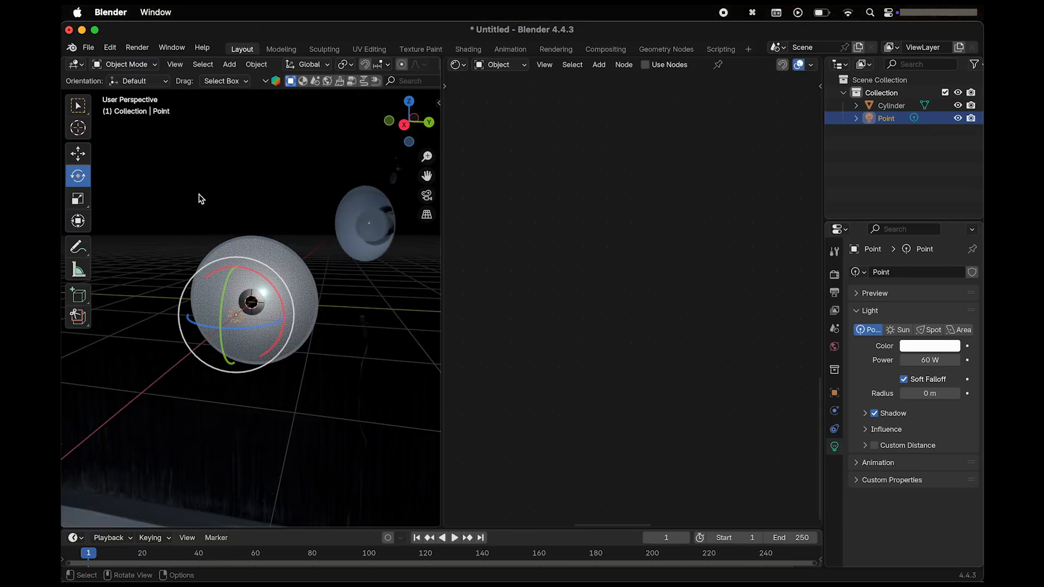
pyautogui.hscroll(5, 199, 197)
pyautogui.click(256, 167)
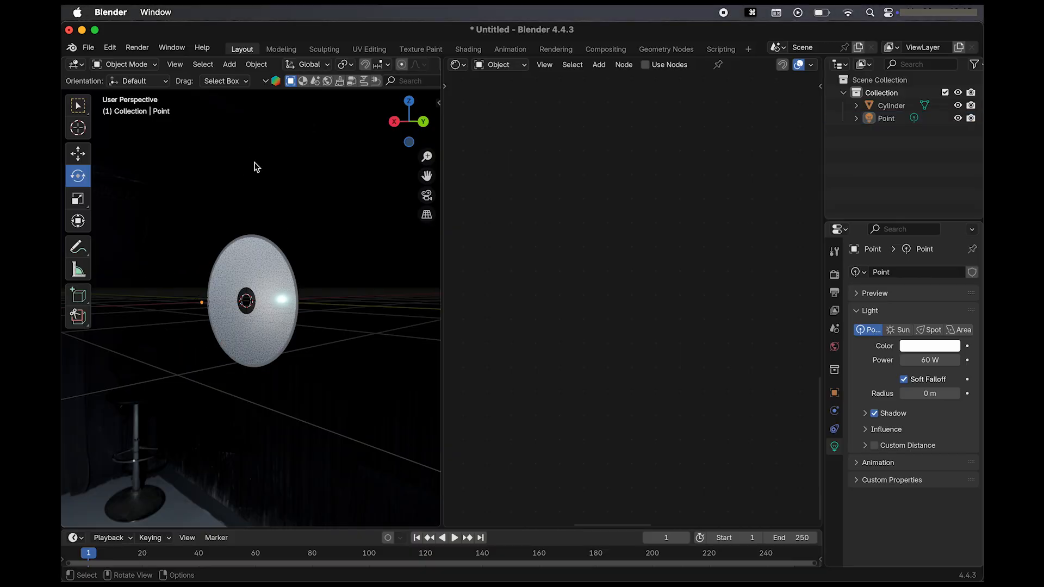
# Change the render engine to Cycles.
pyautogui.click(834, 309)
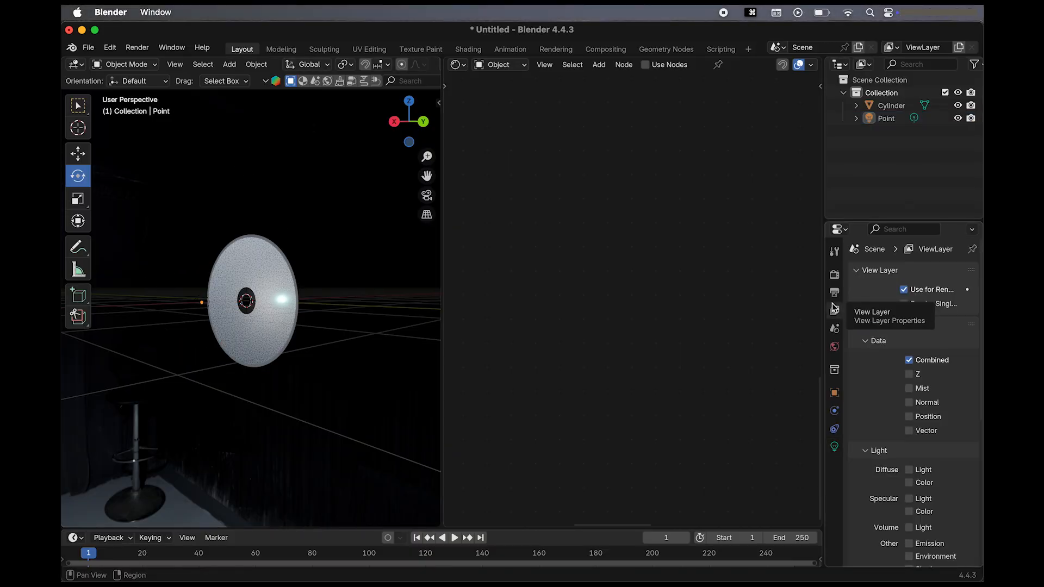
pyautogui.click(834, 292)
pyautogui.click(833, 278)
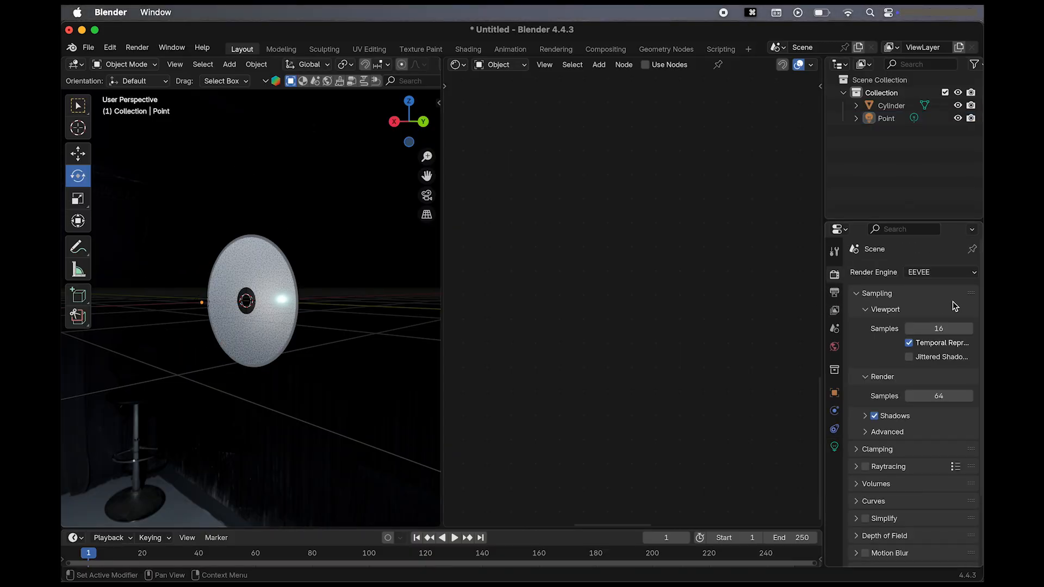
pyautogui.click(934, 273)
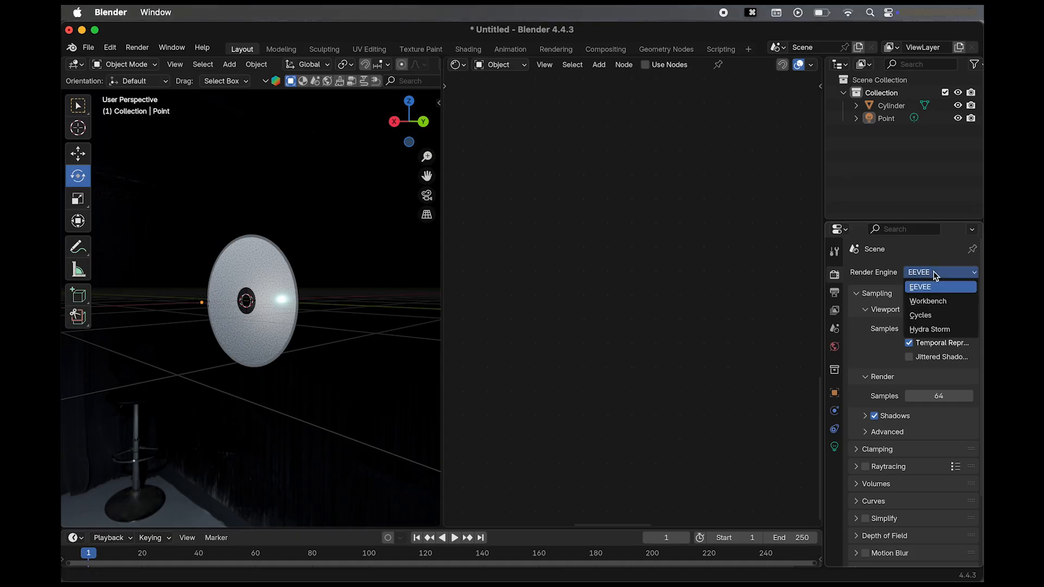
pyautogui.click(929, 317)
# Widen the 3D viewport and examine the disc's iridescent underside and printed face from several angles.
pyautogui.hscroll(-10, 373, 462)
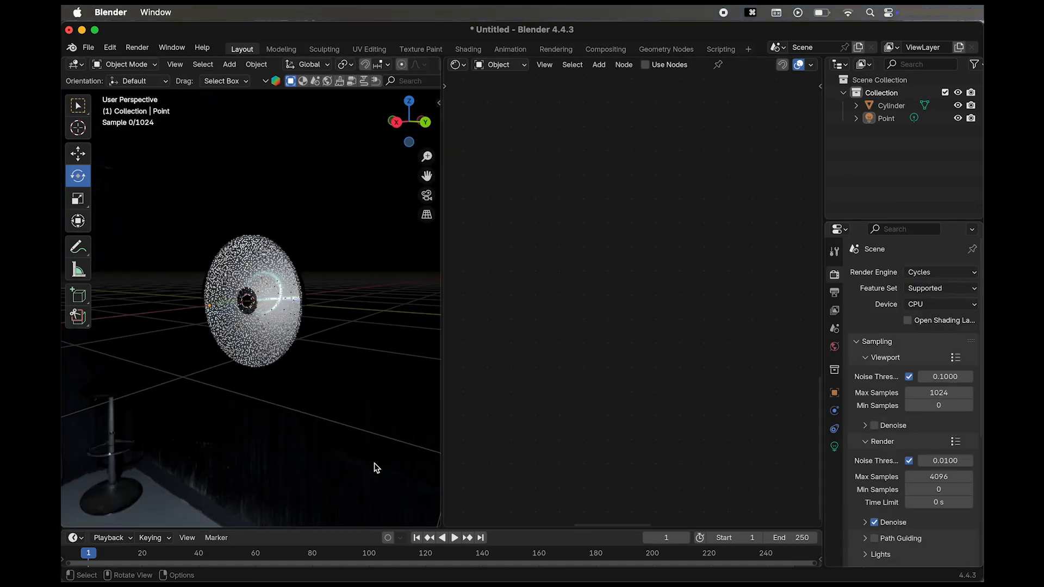
pyautogui.hscroll(-15, 374, 462)
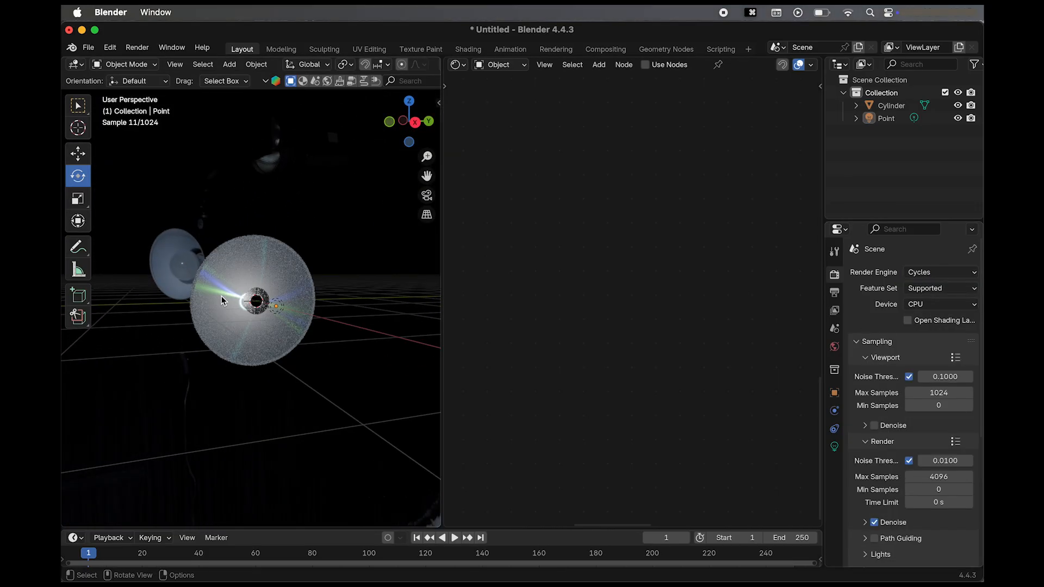
pyautogui.hscroll(-15, 221, 298)
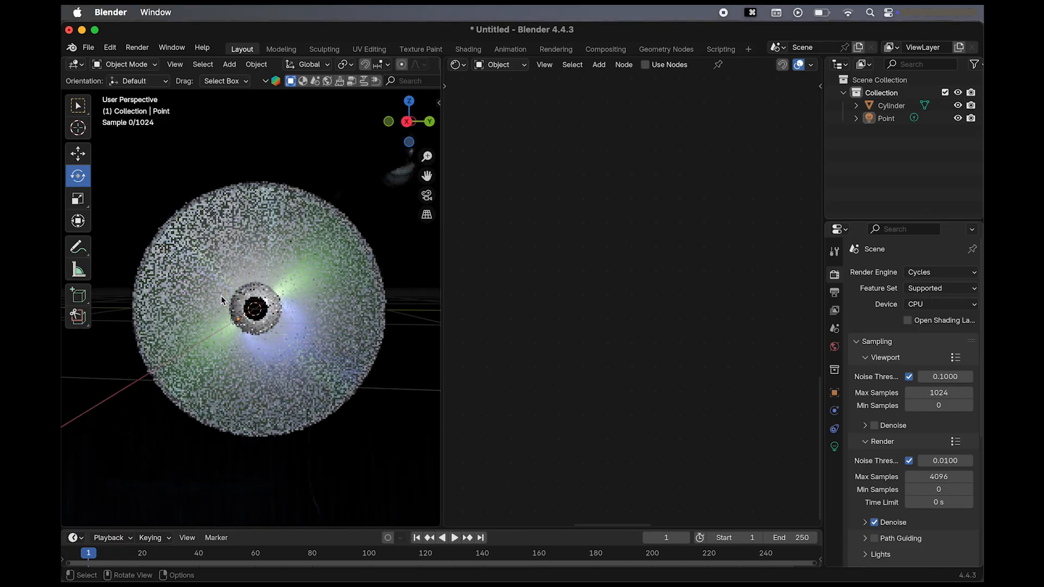
pyautogui.hscroll(-10, 221, 295)
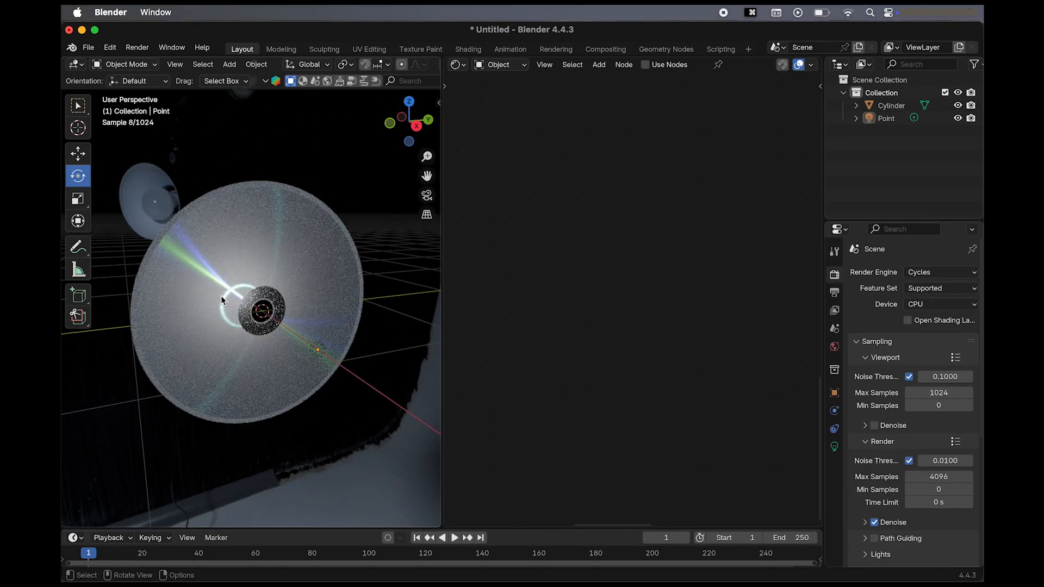
pyautogui.hscroll(-5, 220, 295)
pyautogui.hscroll(-2, 220, 295)
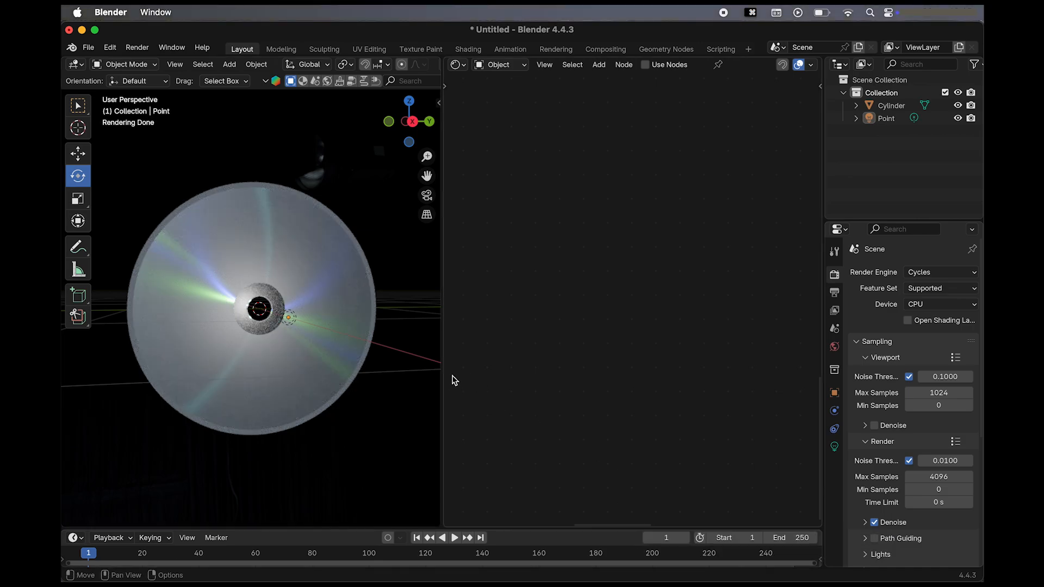
pyautogui.moveTo(441, 374); pyautogui.dragTo(514, 376)
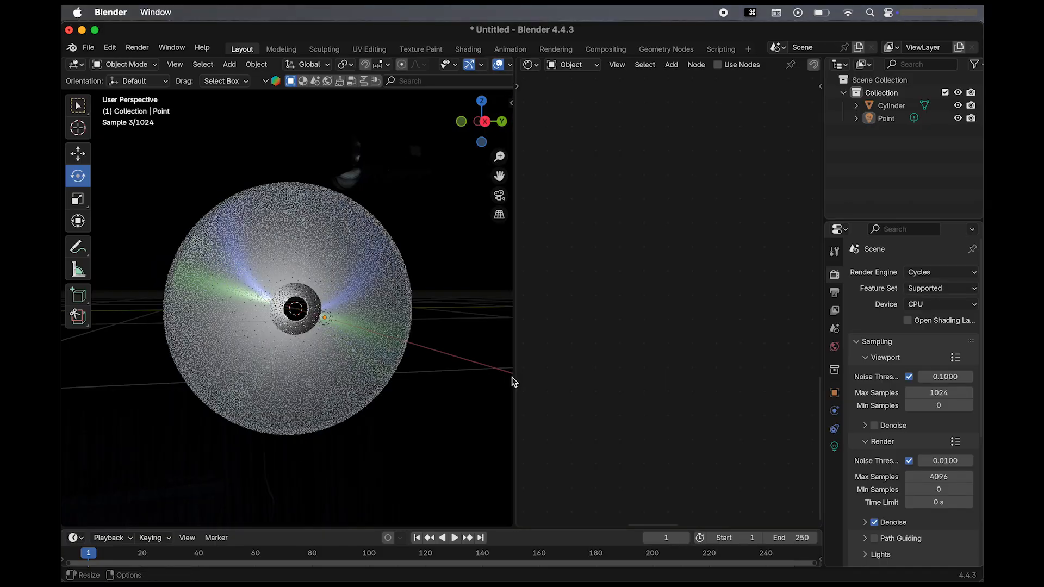
pyautogui.scroll(-4, 443, 398)
pyautogui.hscroll(-1, 443, 397)
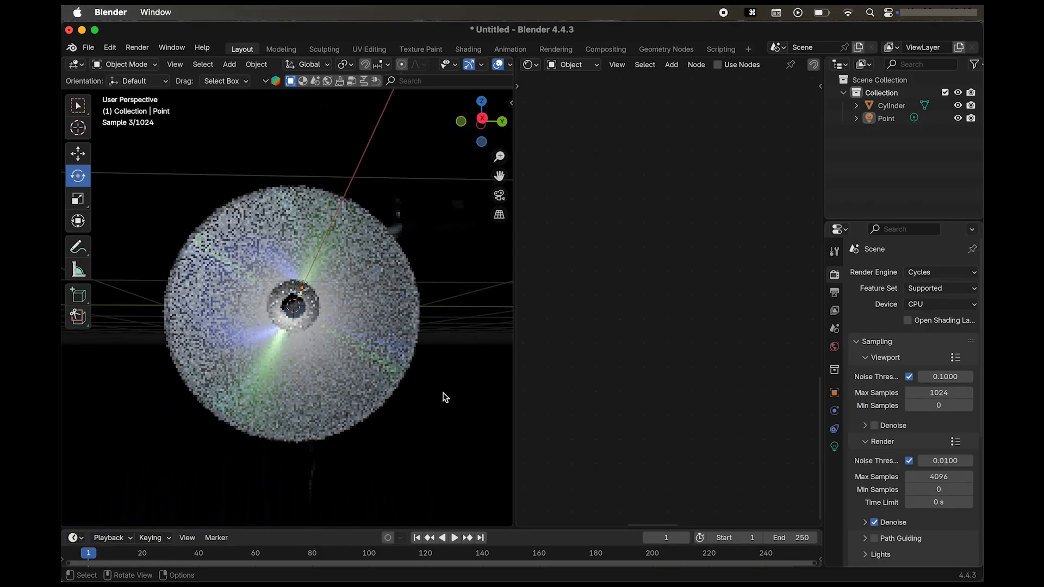
pyautogui.hscroll(4, 443, 397)
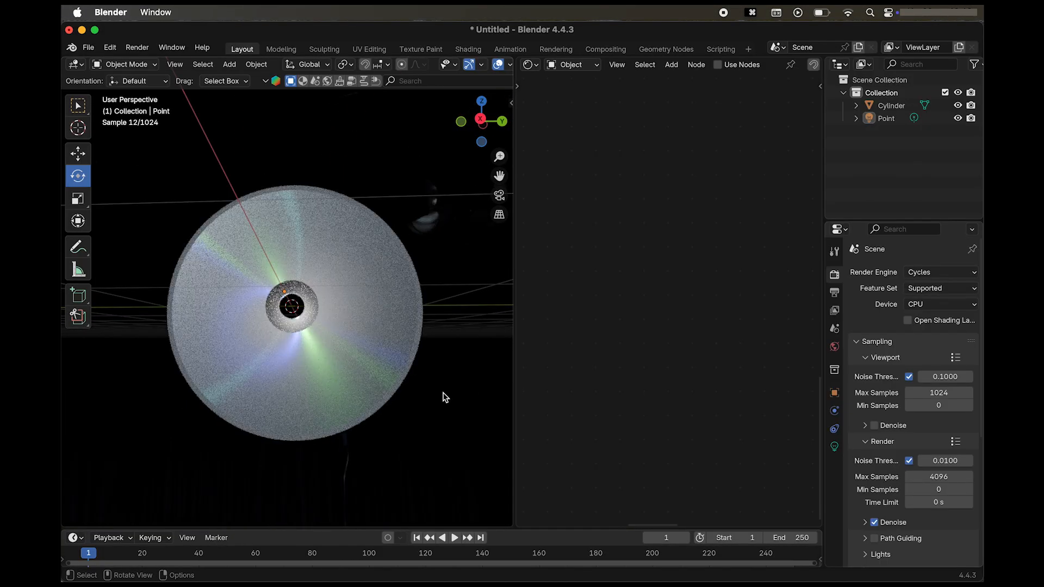
pyautogui.hscroll(10, 443, 397)
pyautogui.scroll(2, 443, 397)
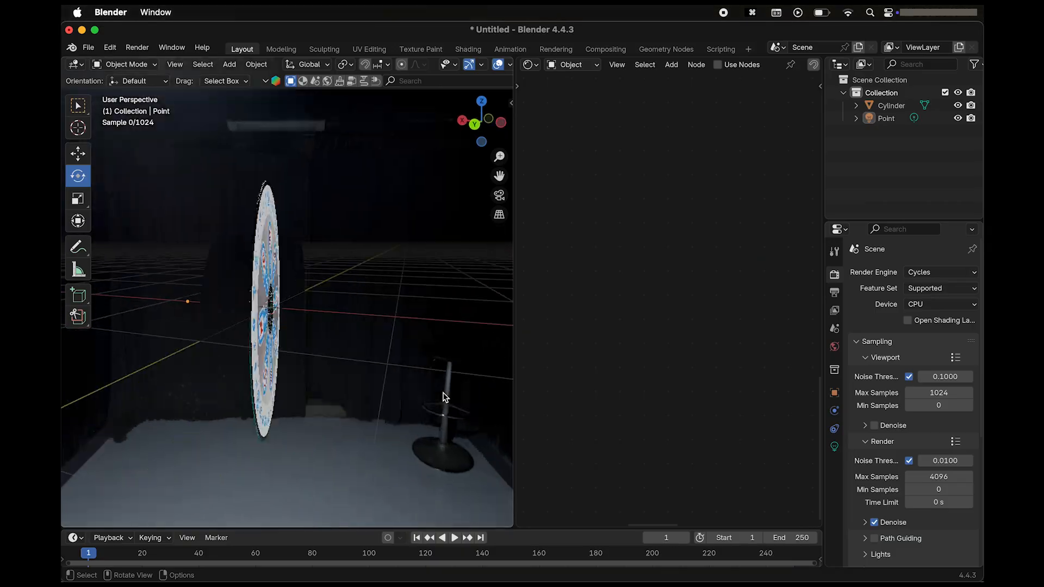
pyautogui.scroll(-5, 444, 398)
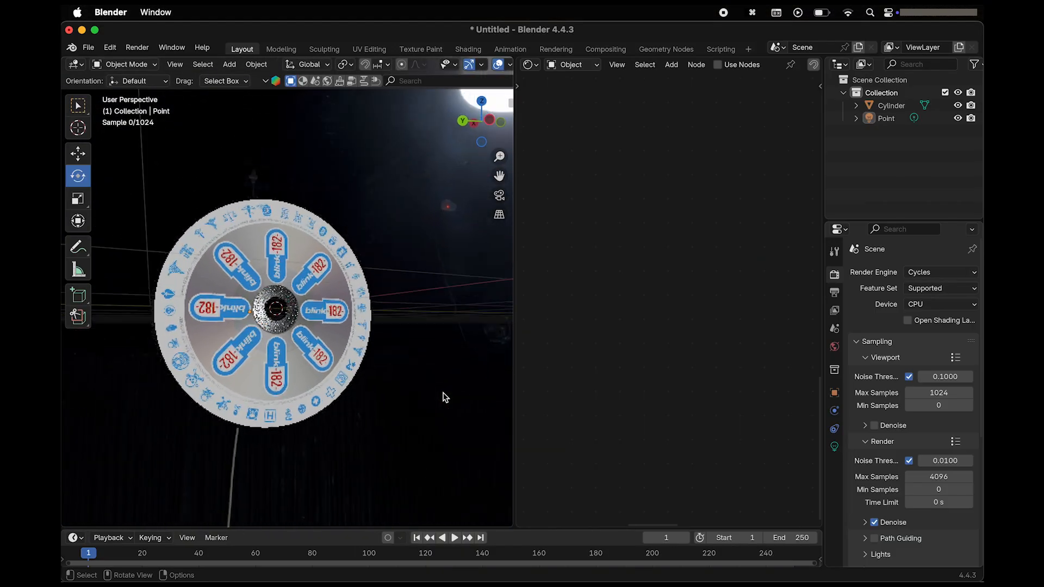
pyautogui.keyDown('ctrl'); pyautogui.scroll(-5, 443, 398); pyautogui.keyUp('ctrl')
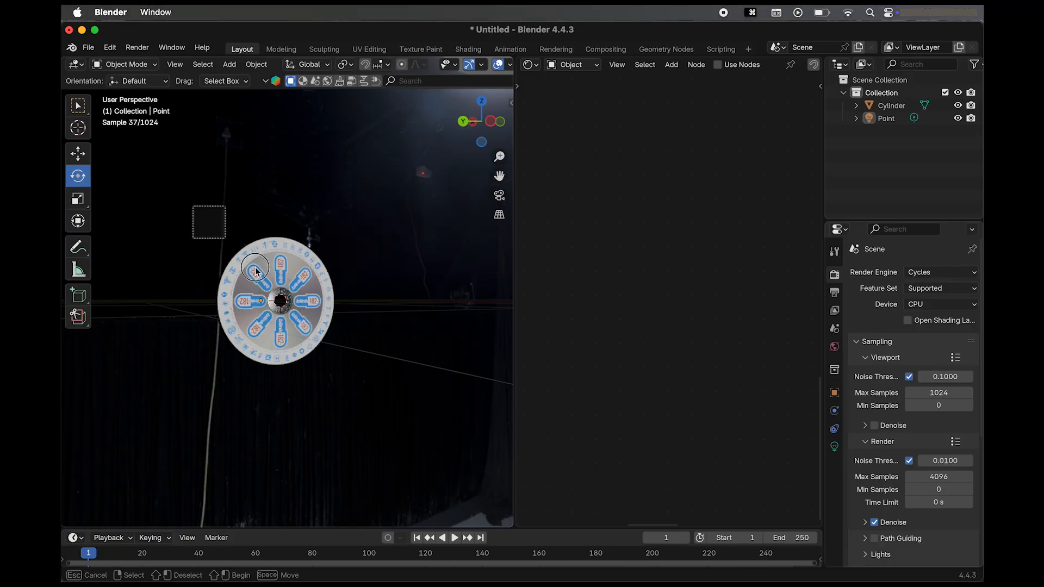
# Duplicate the disc together with its point light and move the copies about 2.19 m up along the Z axis.
pyautogui.moveTo(256, 271); pyautogui.dragTo(393, 391)
pyautogui.hotkey('shift', 'd')
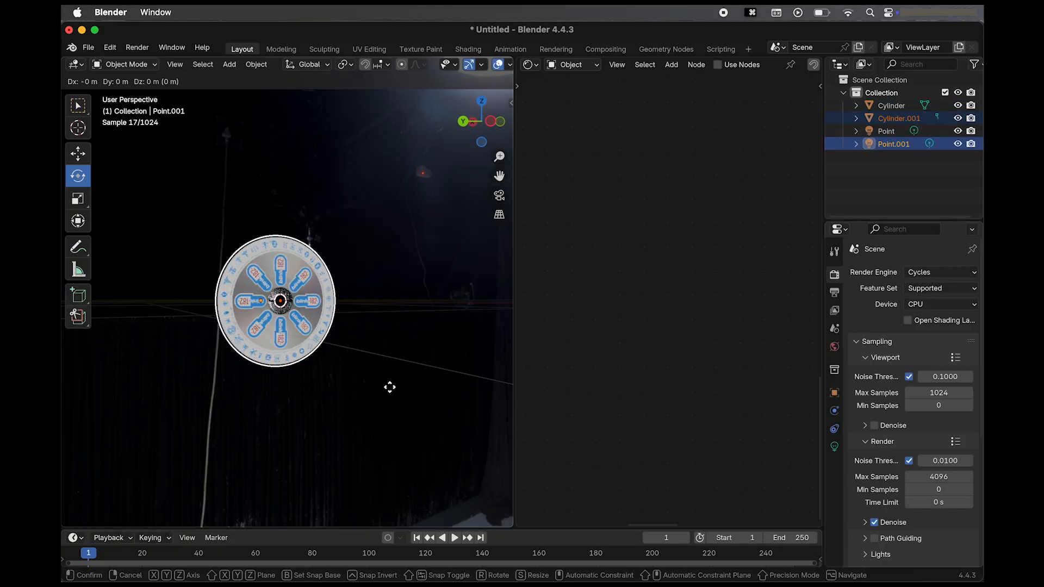
pyautogui.press('z')
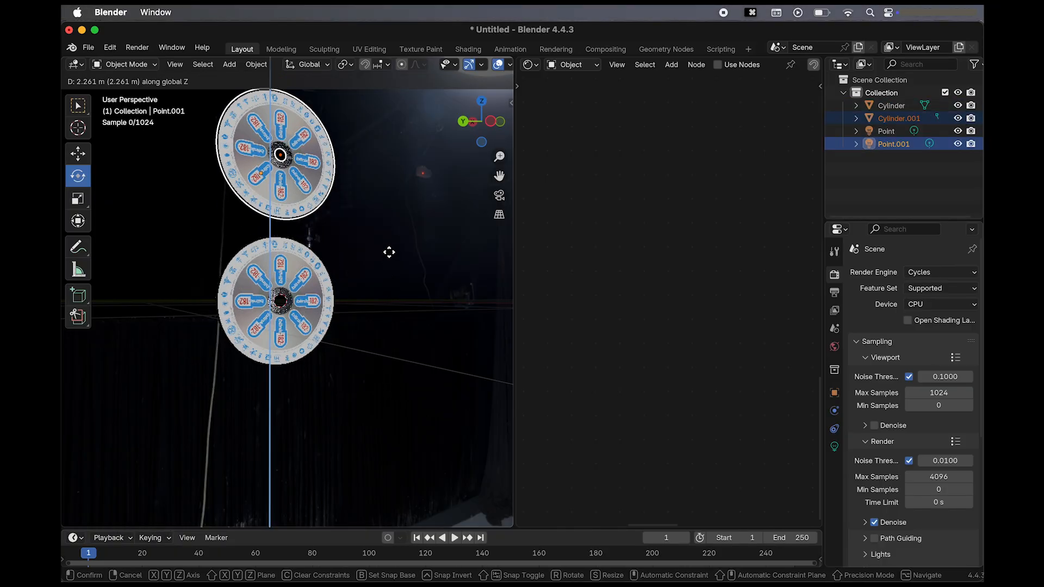
pyautogui.click(389, 256)
pyautogui.scroll(8, 214, 257)
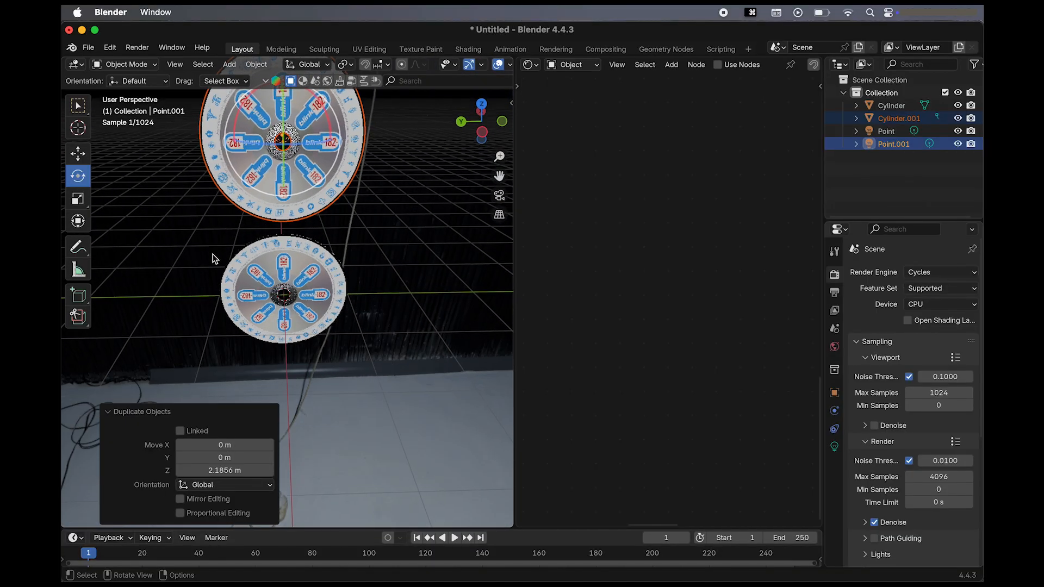
pyautogui.moveTo(213, 259); pyautogui.dragTo(213, 294, button='middle')
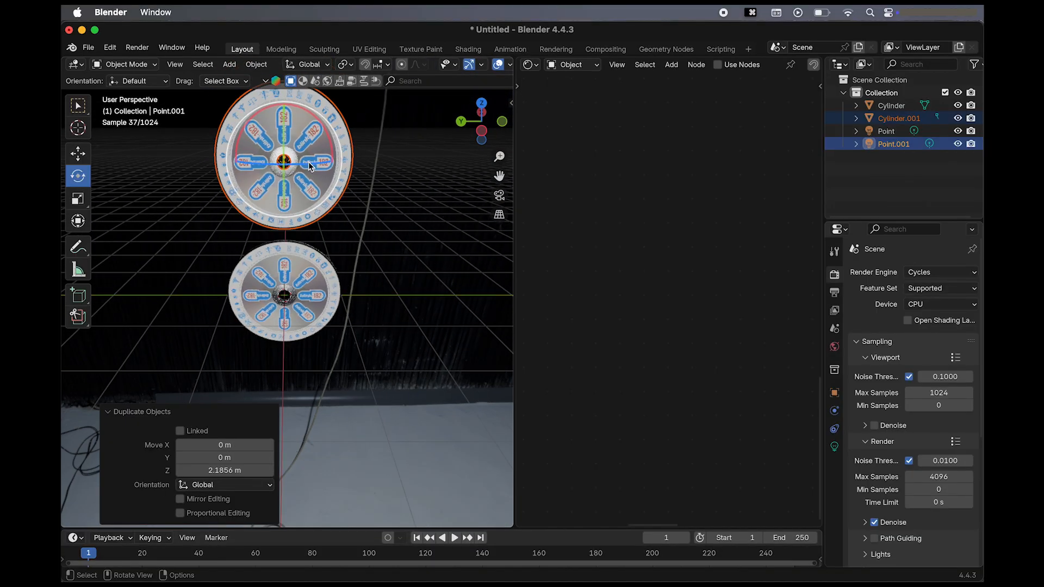
pyautogui.moveTo(308, 164); pyautogui.dragTo(394, 152)
pyautogui.press('super+z')
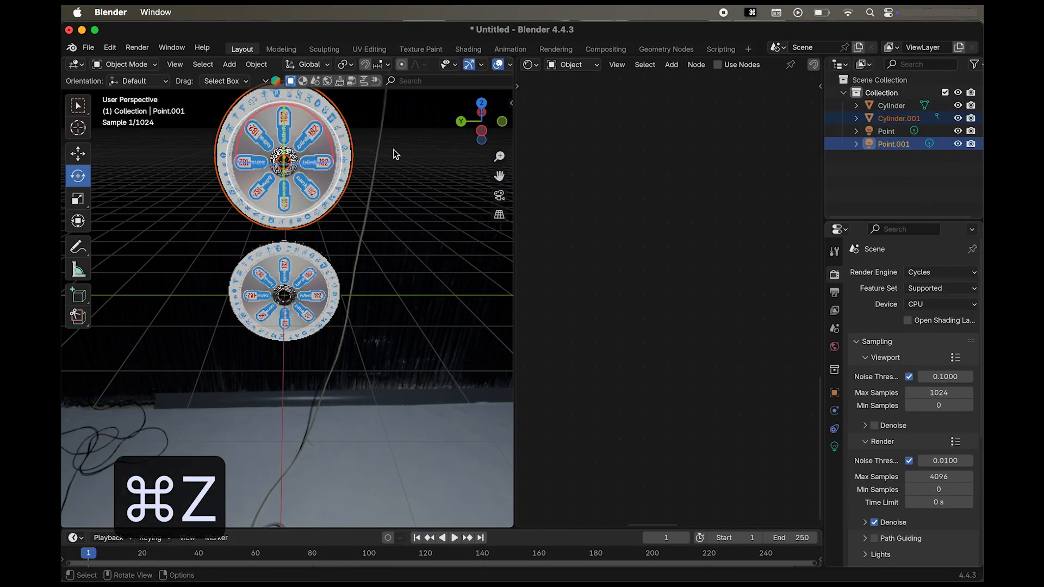
pyautogui.moveTo(325, 214); pyautogui.dragTo(344, 215, button='middle')
# Rotate the duplicated disc and light 180° about the global Z axis so the underside faces the opposite way.
pyautogui.hscroll(-10, 344, 214)
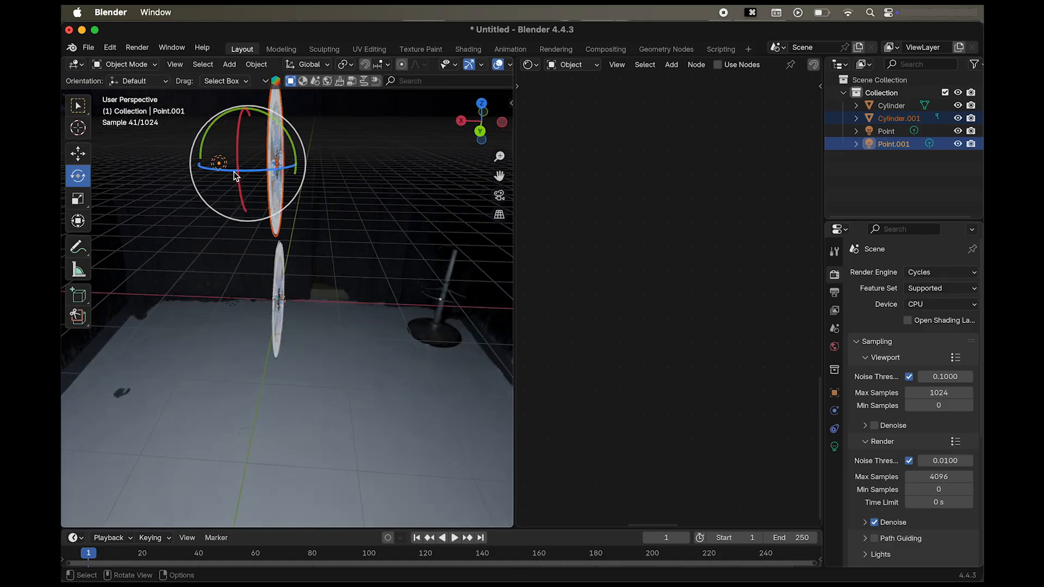
pyautogui.moveTo(216, 174); pyautogui.dragTo(336, 154)
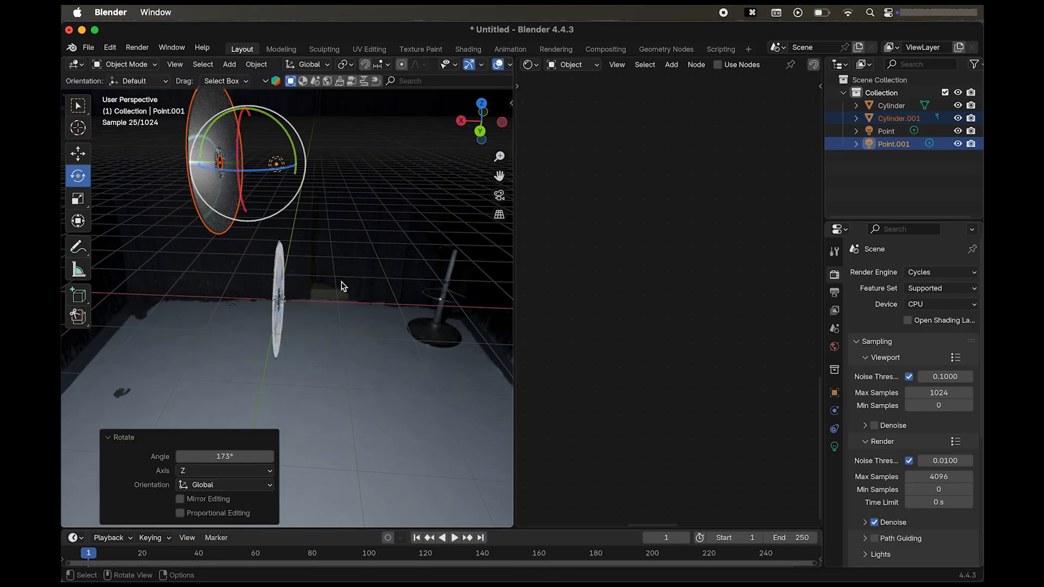
pyautogui.hscroll(2, 343, 286)
pyautogui.write('180')
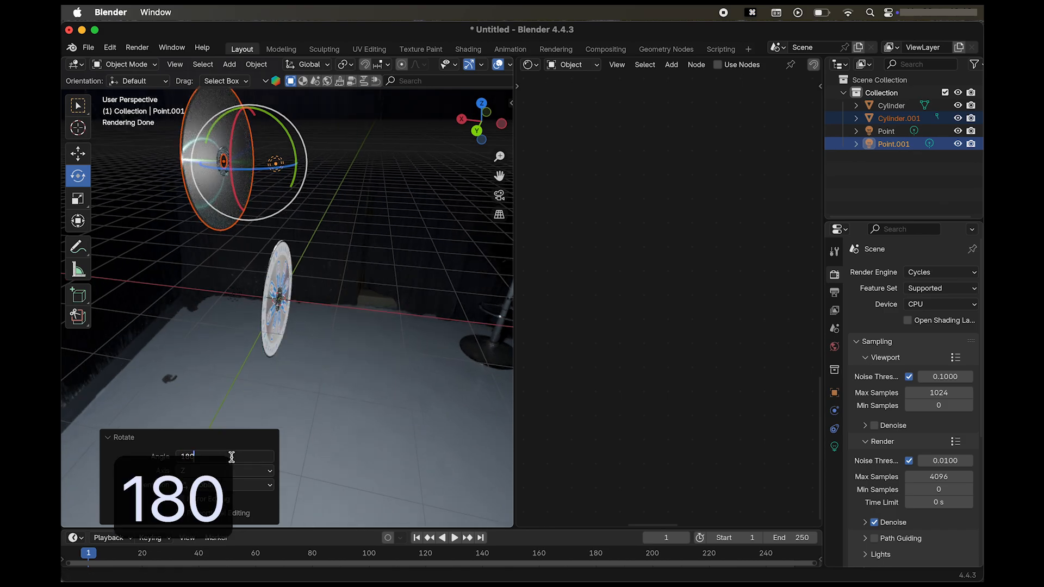
pyautogui.press('Return')
# Move the duplicated disc and light about 1.21 m along the global Y axis.
pyautogui.hscroll(10, 318, 336)
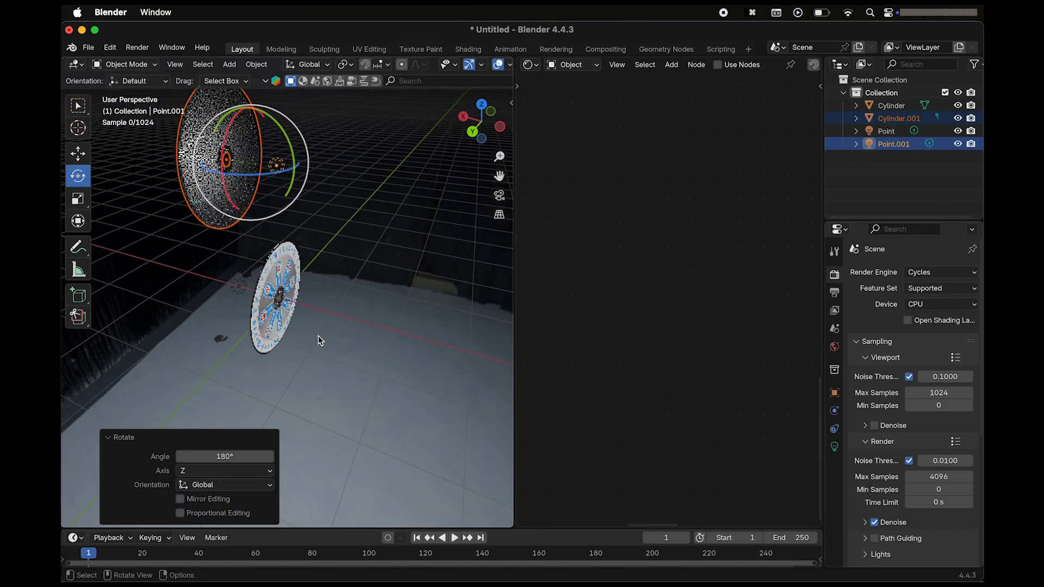
pyautogui.press('g')
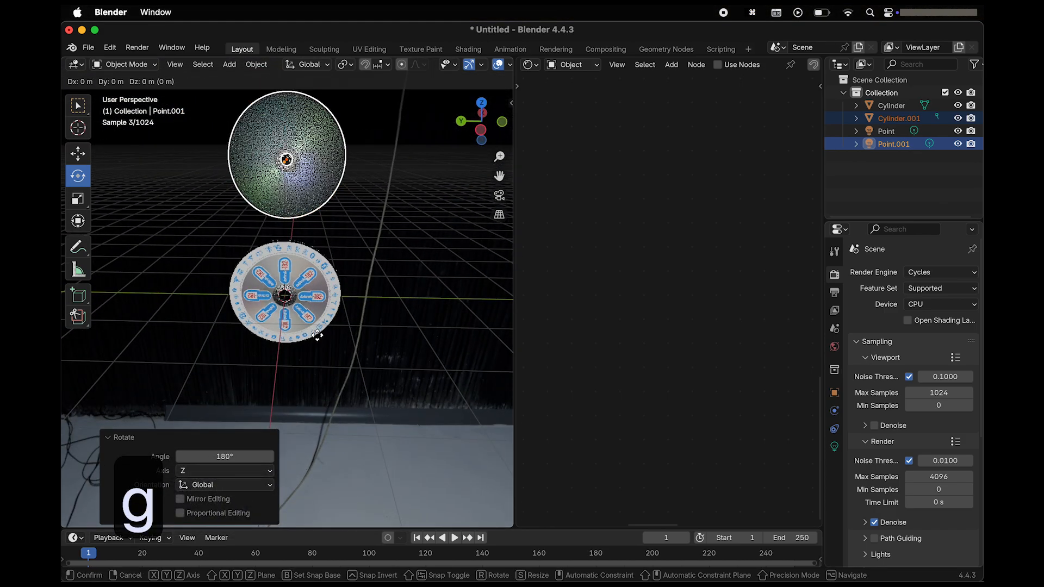
pyautogui.press('z')
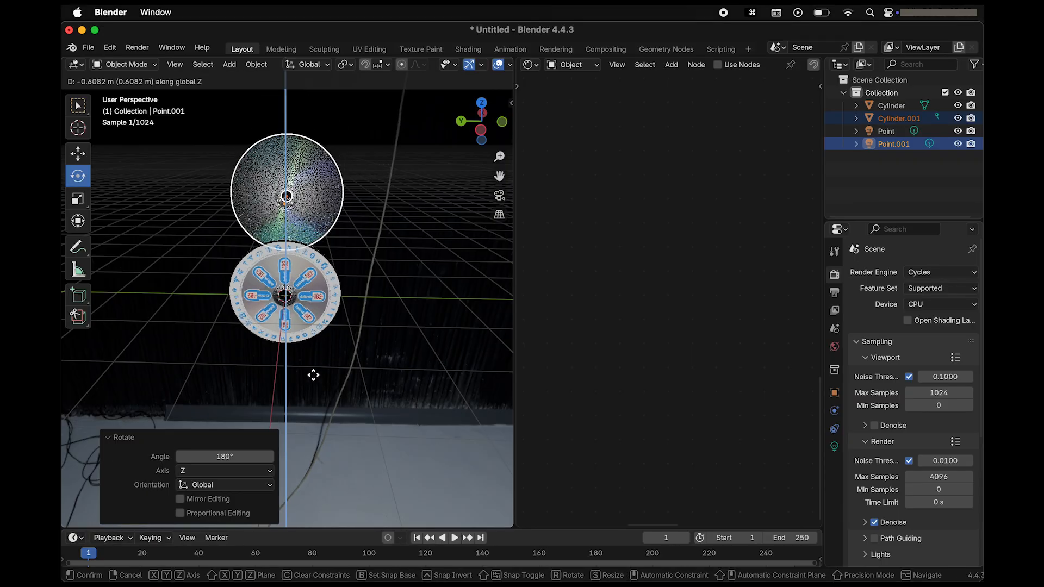
pyautogui.press('g')
pyautogui.press('x')
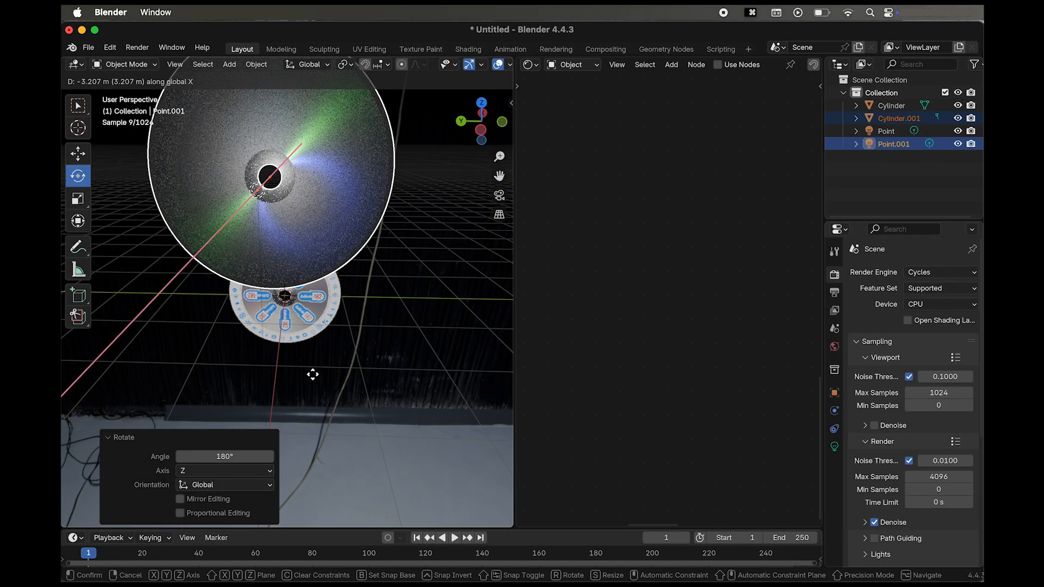
pyautogui.press('y')
pyautogui.click(245, 378)
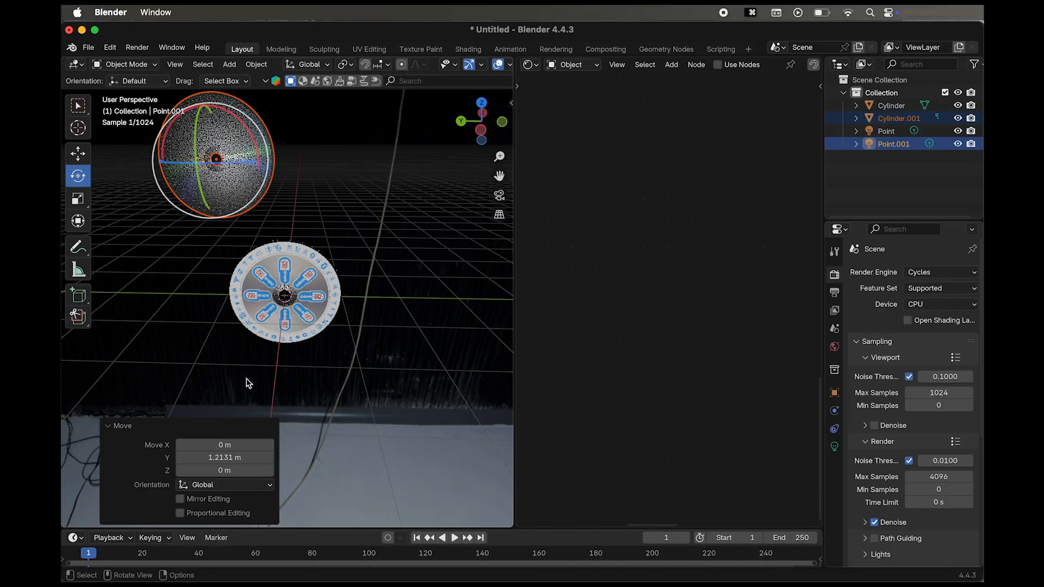
# Lower the duplicated disc and light about 0.85 m along the global Z axis.
pyautogui.press('g')
pyautogui.press('z')
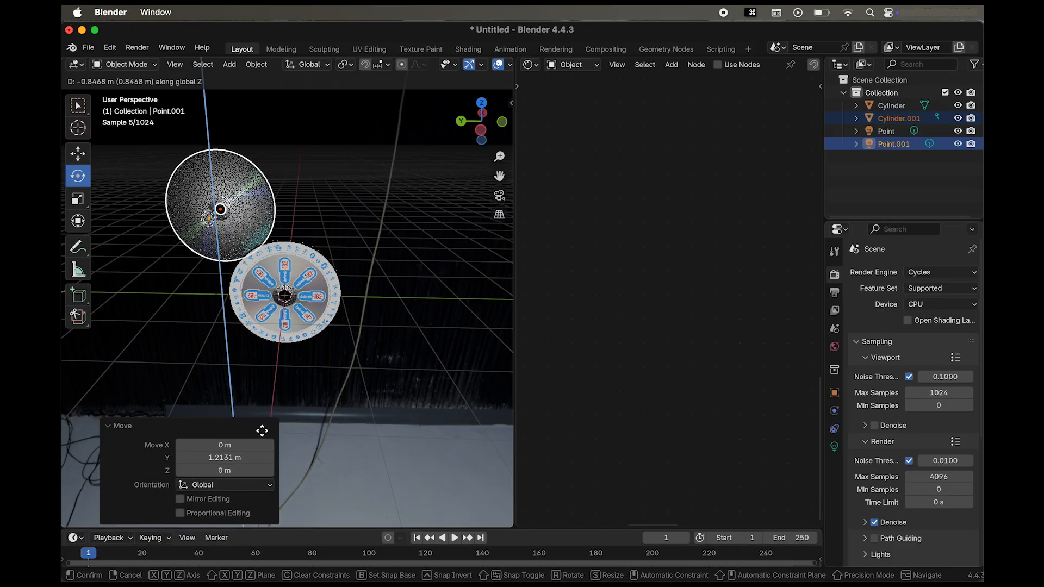
pyautogui.click(262, 432)
# Move the duplicated disc and its light about -0.64 m along the global Y axis.
pyautogui.press('g')
pyautogui.press('y')
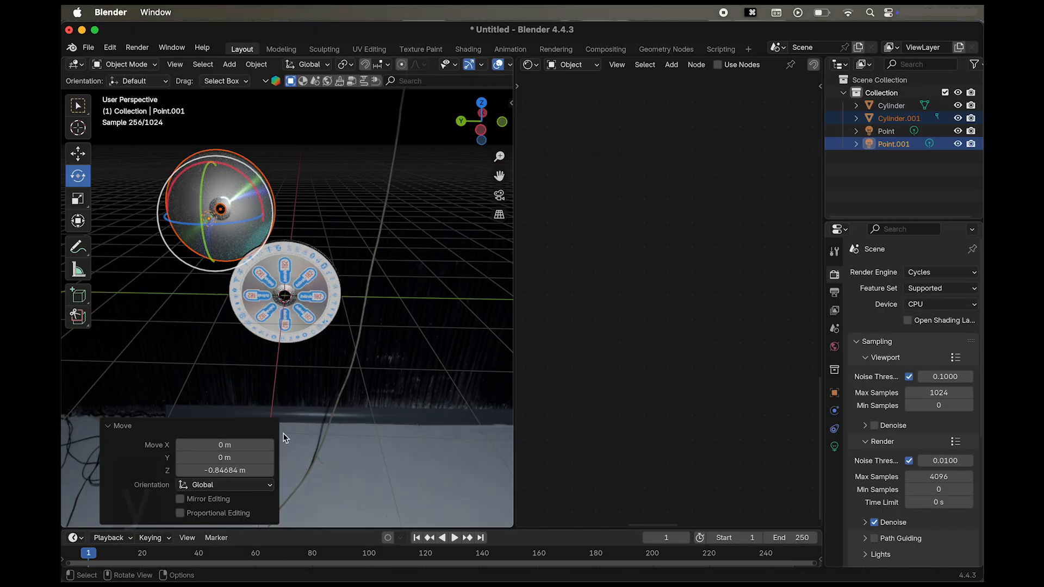
pyautogui.press('g')
pyautogui.press('y')
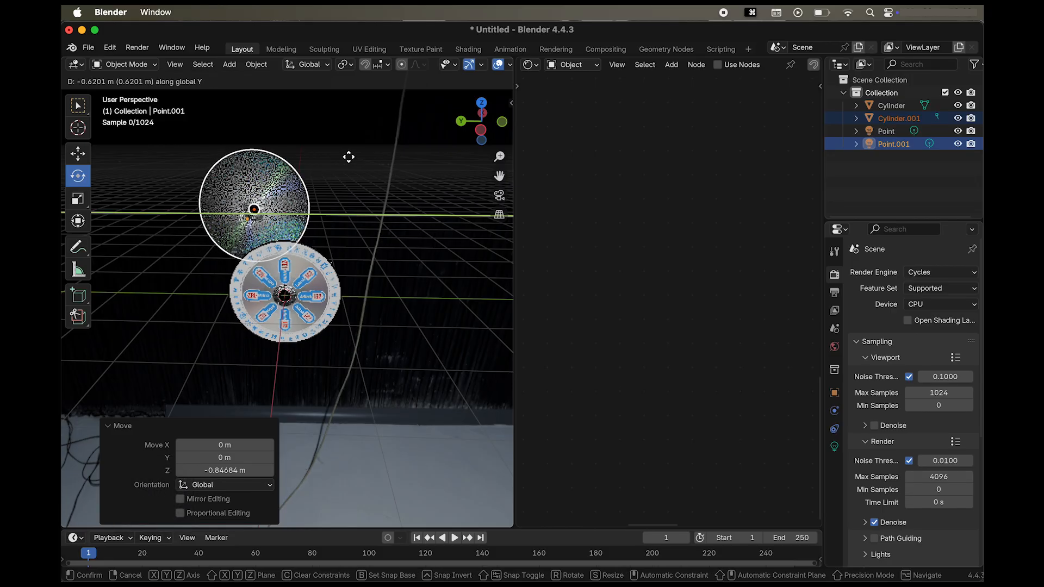
pyautogui.click(349, 157)
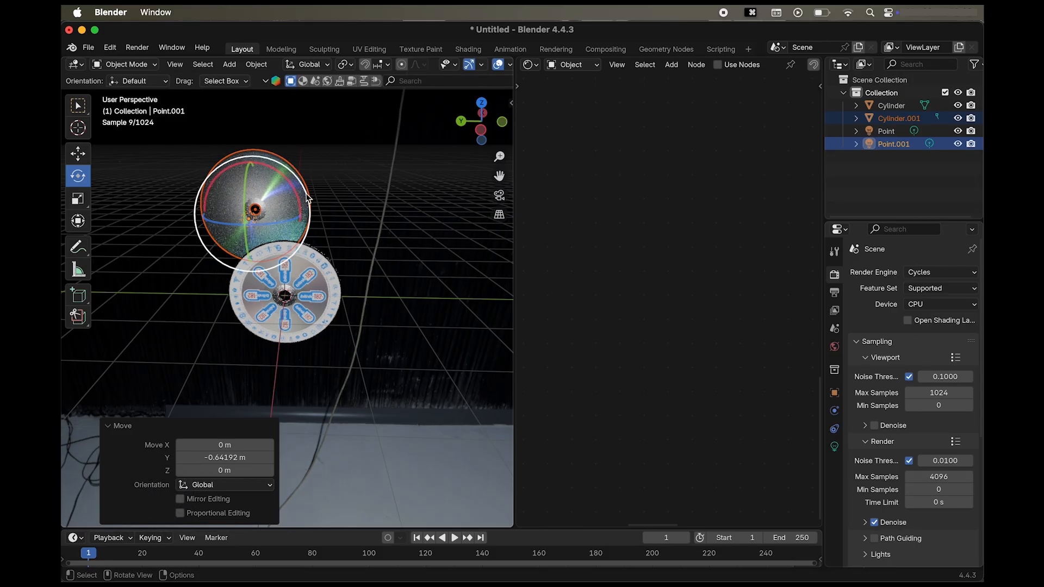
# Tilt the duplicated disc and light 16° with a free trackball rotation, rotate them -16.5° about the global X axis and deselect them.
pyautogui.hscroll(-5, 338, 250)
pyautogui.scroll(-5, 338, 250)
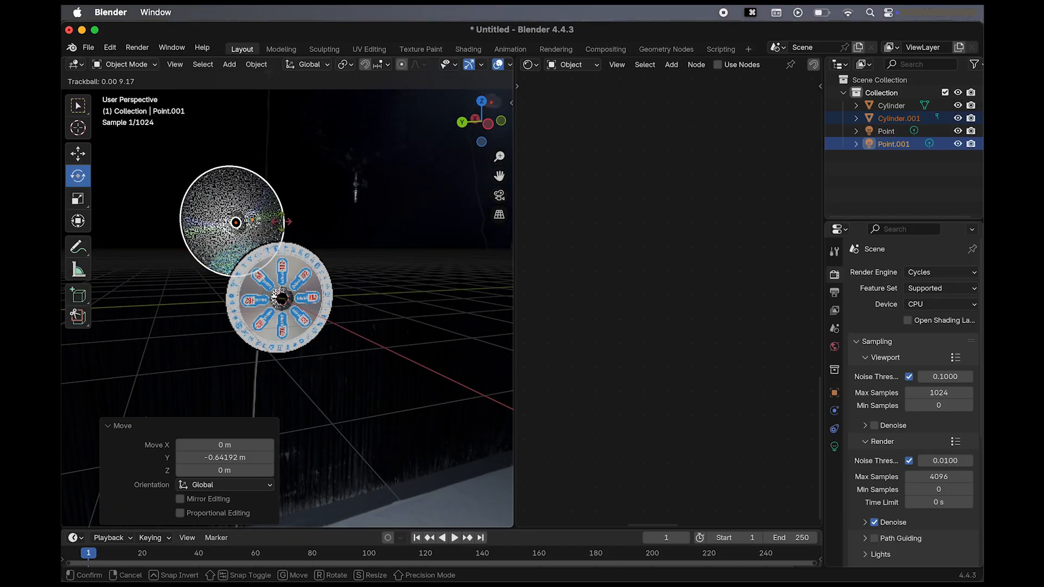
pyautogui.moveTo(275, 225); pyautogui.dragTo(287, 225)
pyautogui.scroll(5, 287, 225)
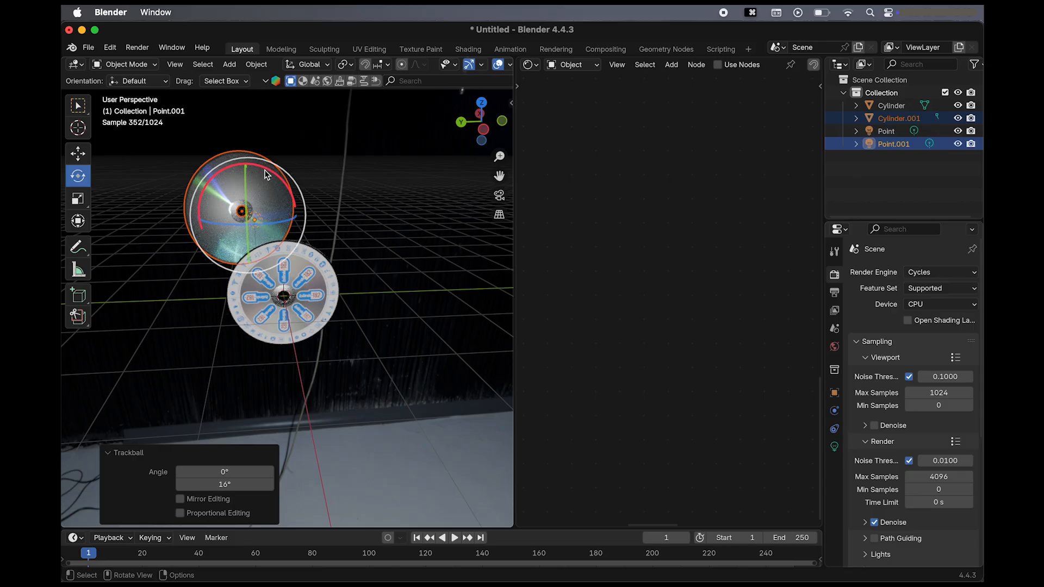
pyautogui.moveTo(264, 170); pyautogui.dragTo(248, 165)
pyautogui.hscroll(-10, 380, 223)
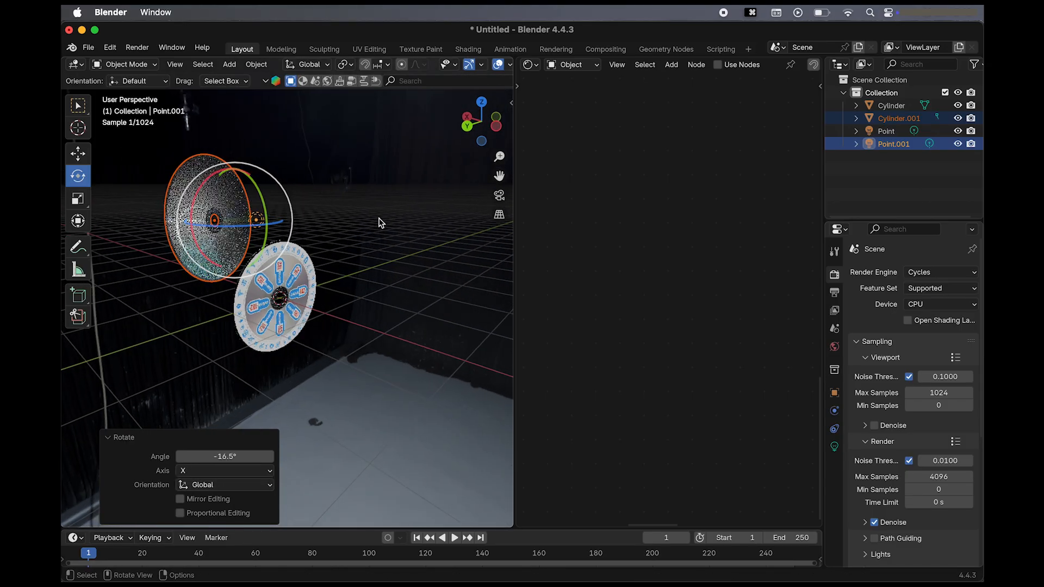
pyautogui.hscroll(10, 397, 220)
pyautogui.click(398, 221)
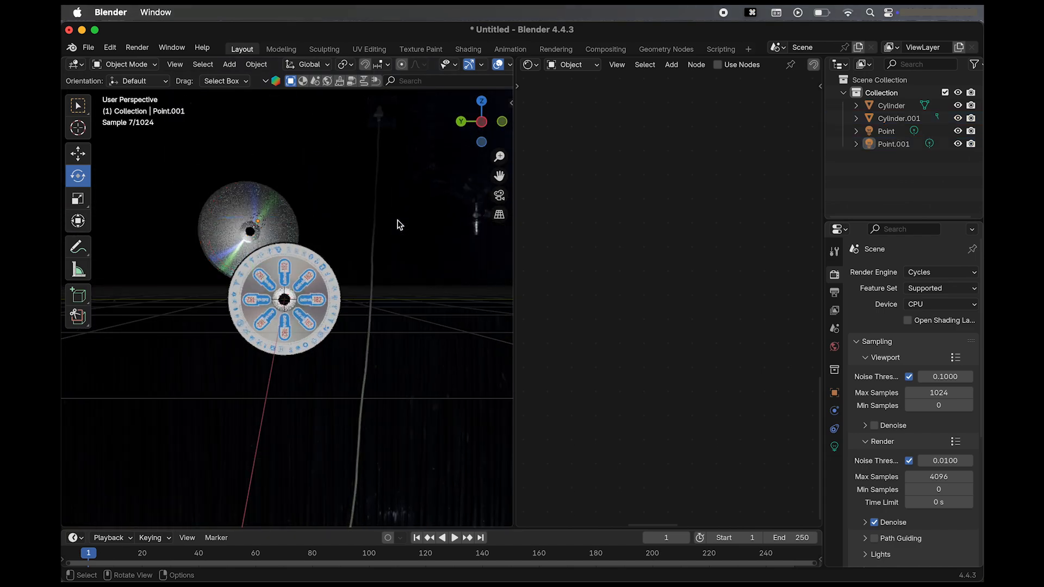
# Rotate the original label-side disc slightly about the global Z axis and deselect it.
pyautogui.scroll(5, 400, 224)
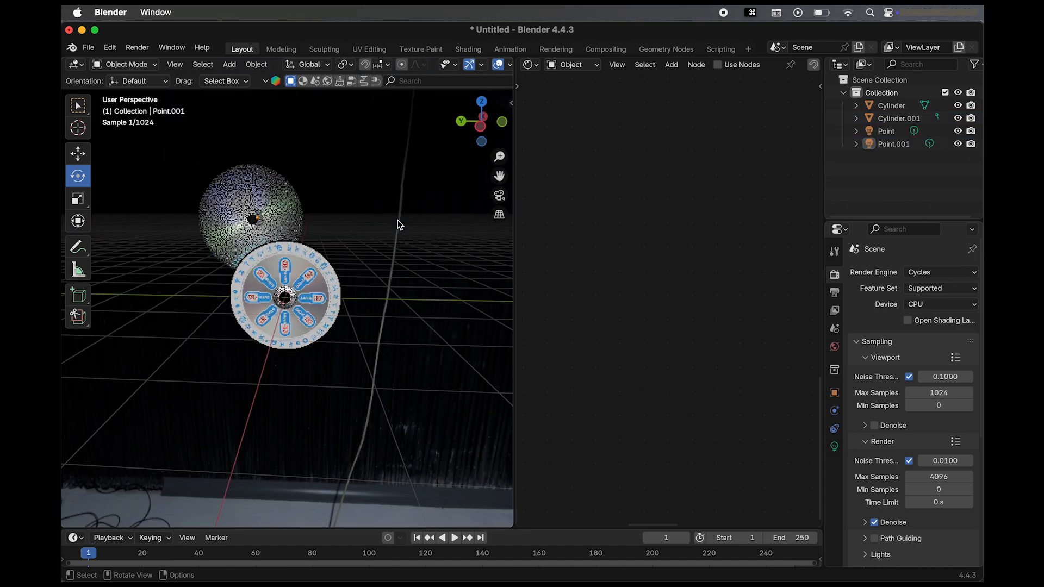
pyautogui.click(328, 300)
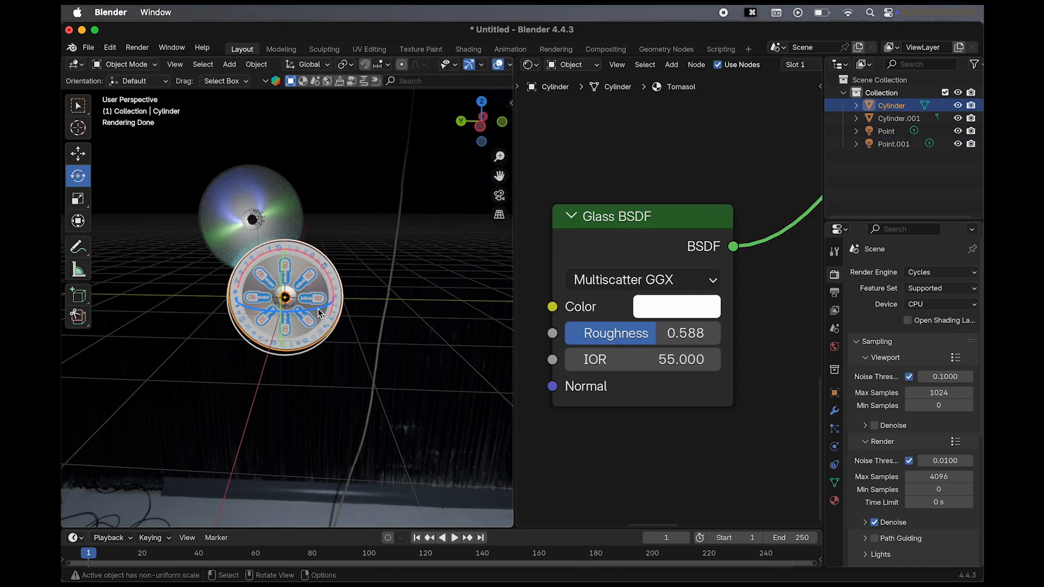
pyautogui.moveTo(318, 309); pyautogui.dragTo(309, 308)
pyautogui.scroll(5, 417, 311)
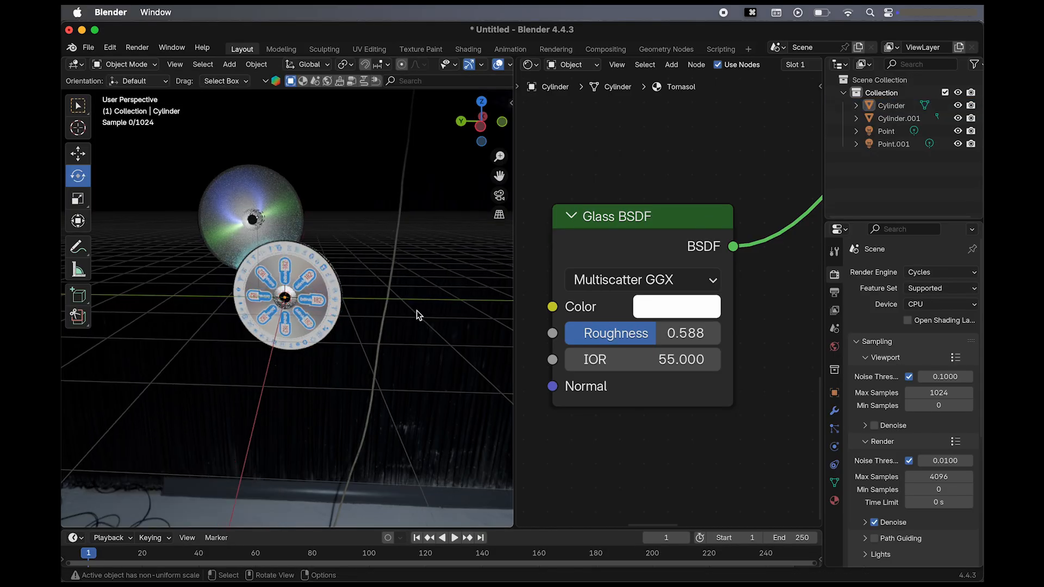
pyautogui.scroll(-10, 416, 311)
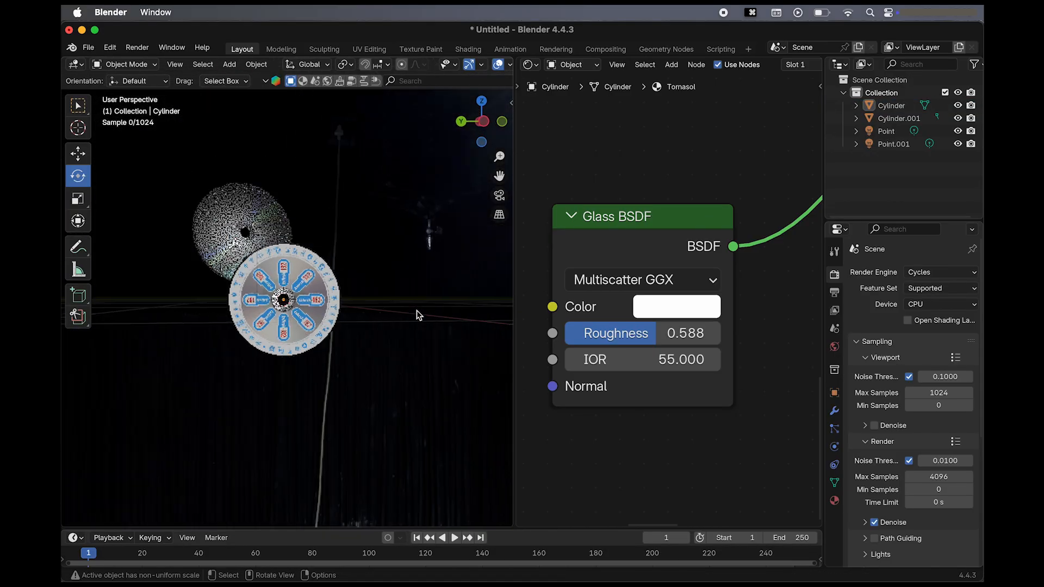
# Replace the Shader Editor with a second 3D Viewport and orient it to show both discs in perspective.
pyautogui.scroll(-2, 416, 315)
pyautogui.scroll(-5, 695, 333)
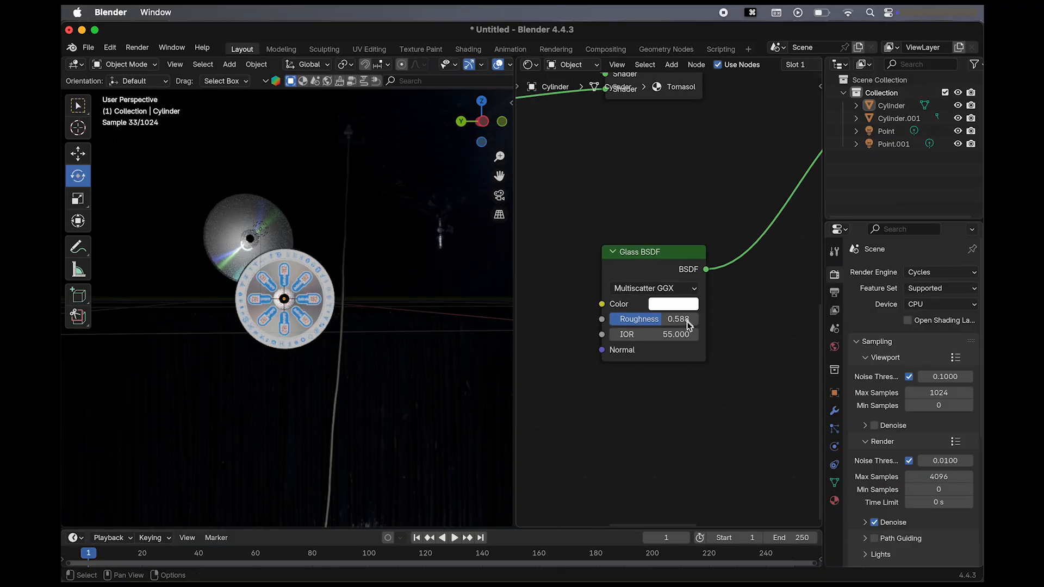
pyautogui.scroll(-2, 695, 333)
pyautogui.scroll(-3, 273, 366)
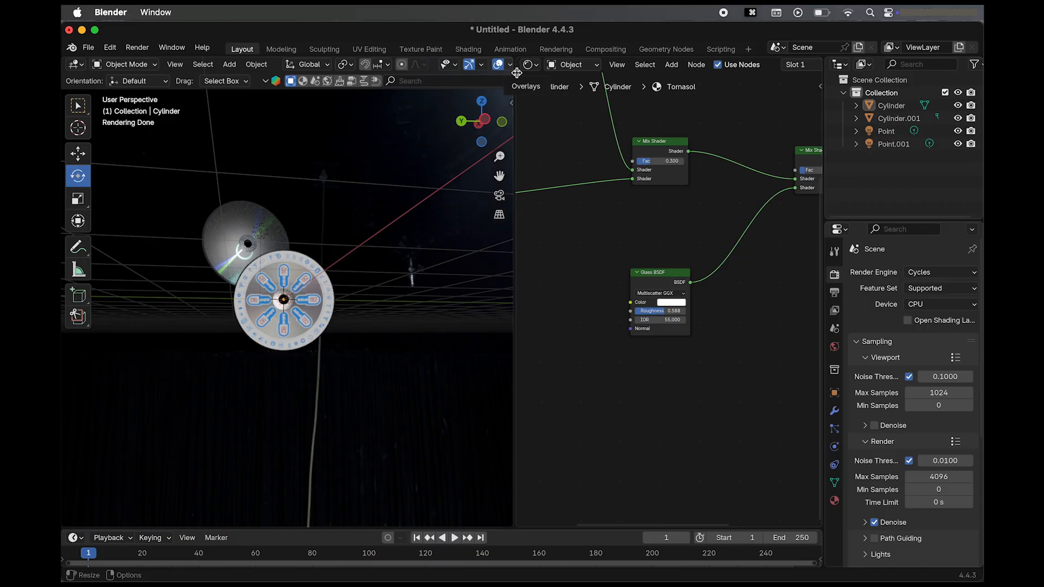
pyautogui.moveTo(514, 71); pyautogui.dragTo(521, 71)
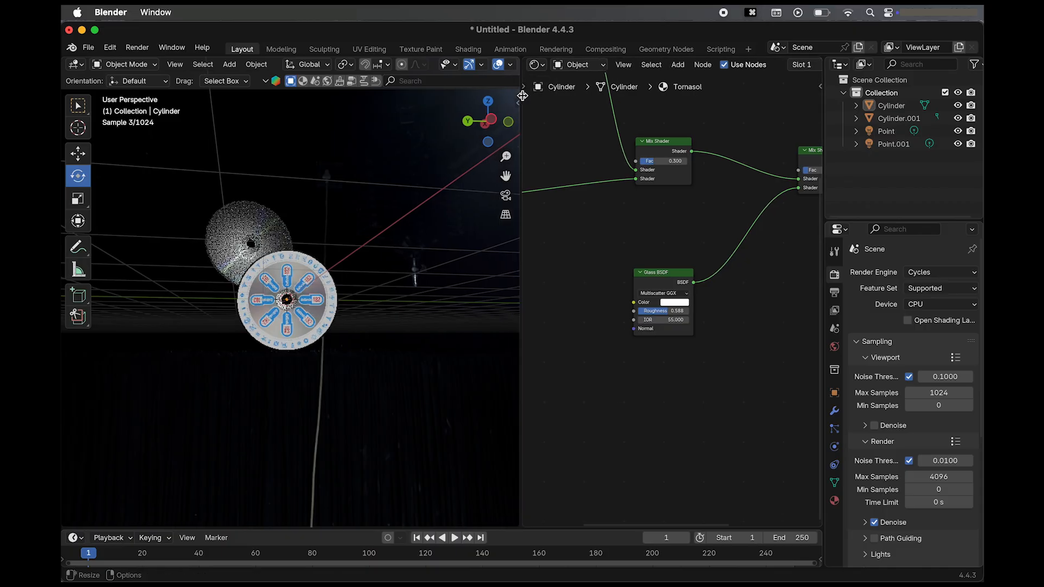
pyautogui.click(536, 65)
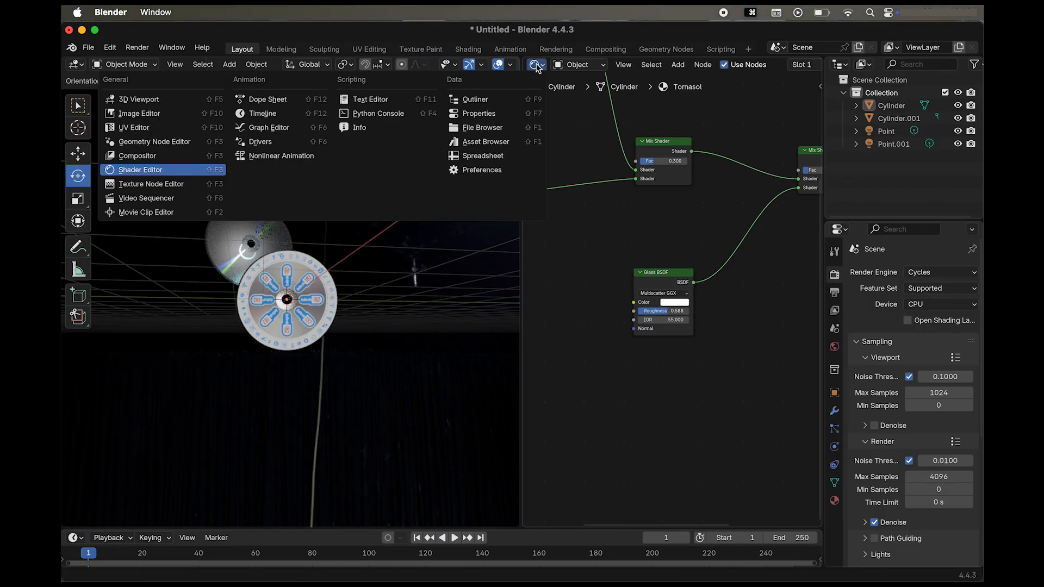
pyautogui.click(146, 100)
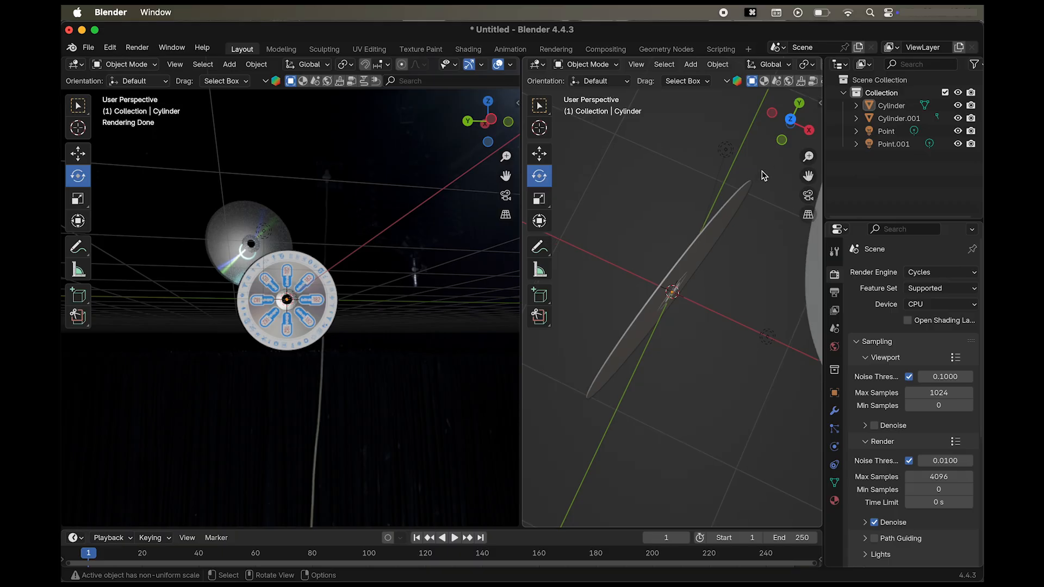
pyautogui.scroll(-5, 762, 176)
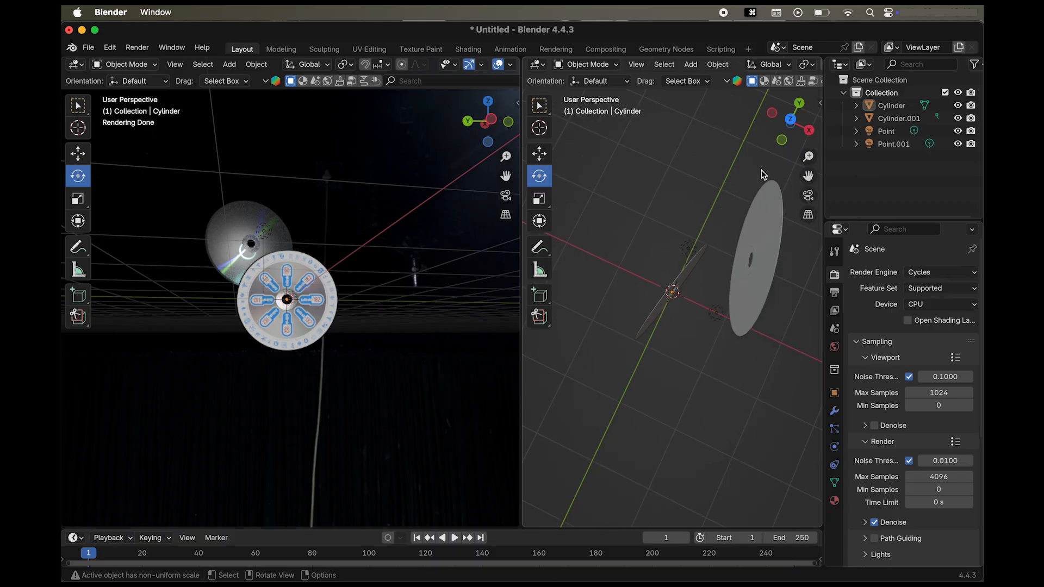
pyautogui.click(792, 120)
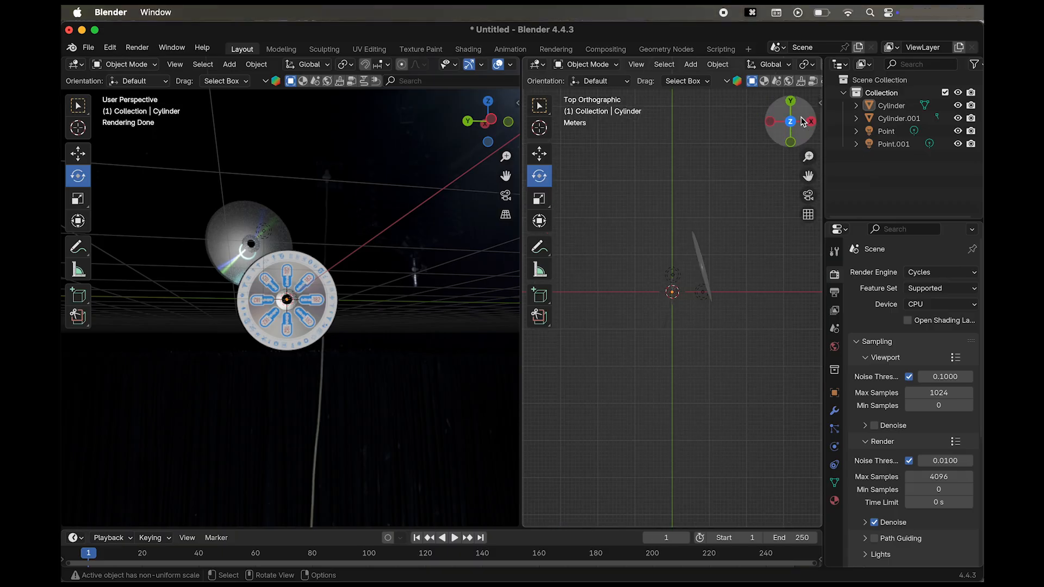
pyautogui.click(789, 100)
pyautogui.hscroll(-10, 720, 230)
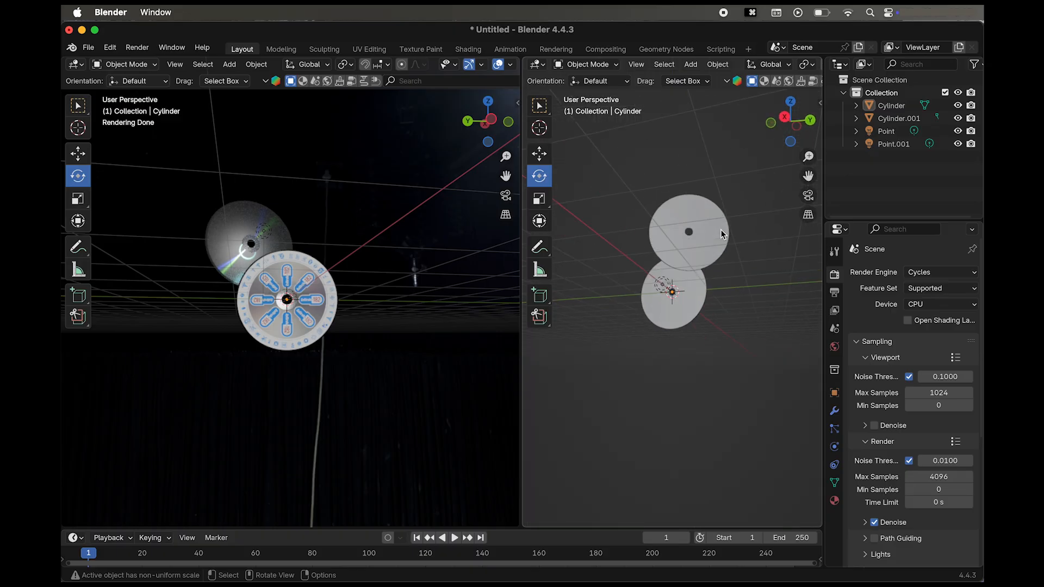
pyautogui.hscroll(-10, 722, 234)
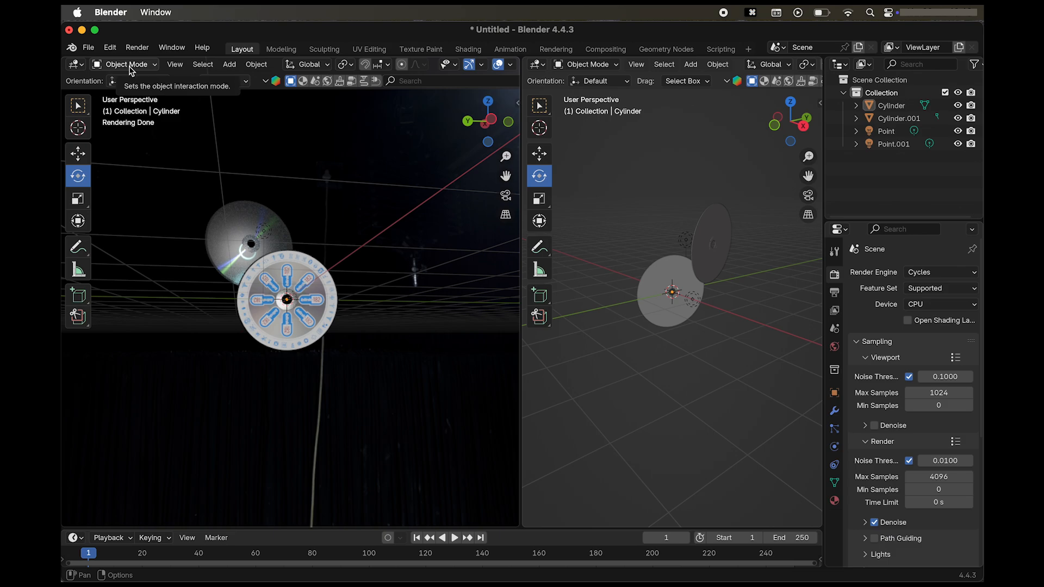
# Add a camera to the scene.
pyautogui.press('a')
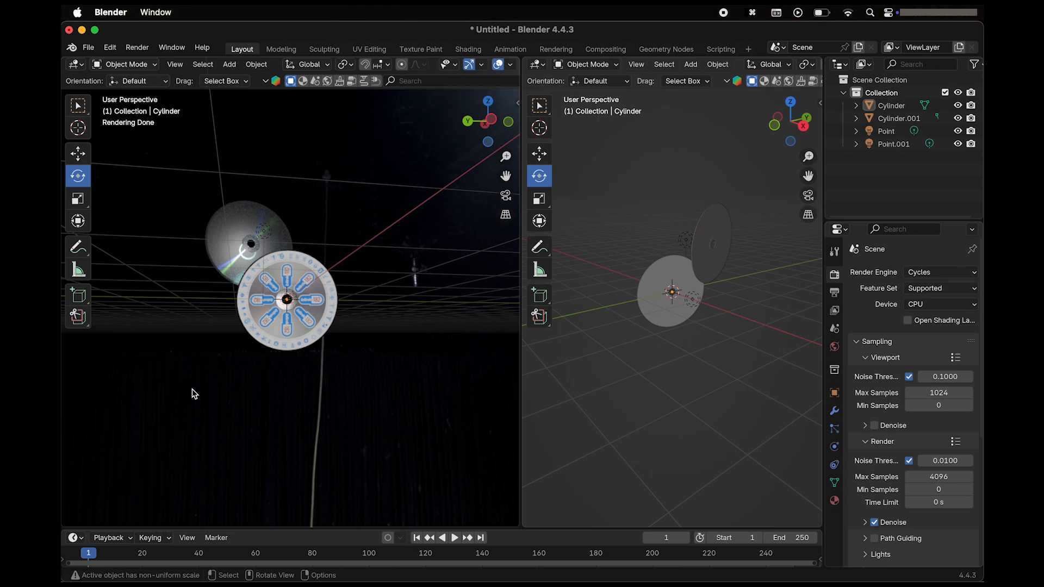
pyautogui.hotkey('shift', 'a')
pyautogui.moveTo(183, 401)
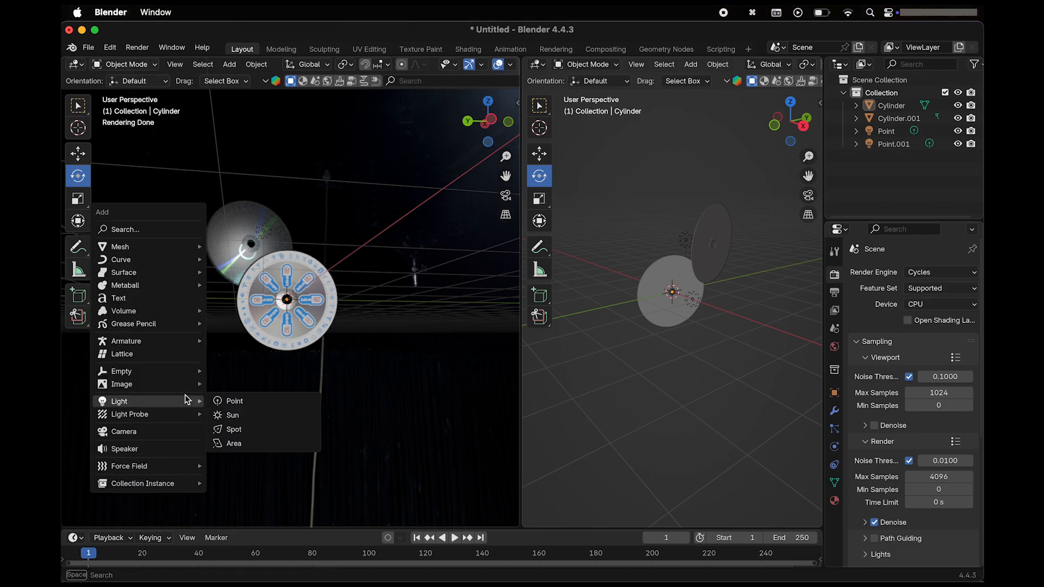
pyautogui.click(174, 432)
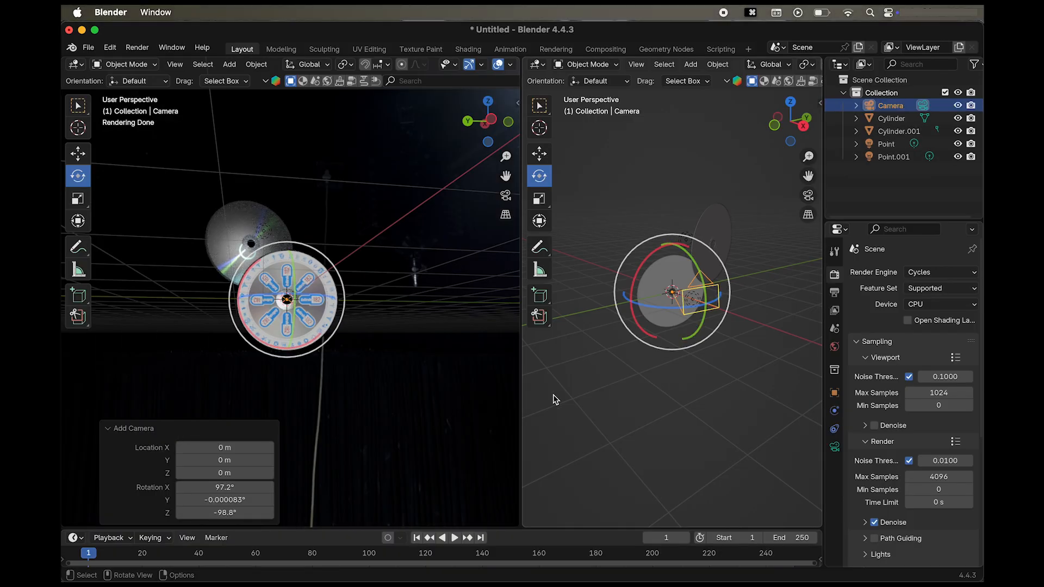
# Rotate the camera about 8.33° around the global Z axis so it faces the discs squarely.
pyautogui.scroll(6, 709, 406)
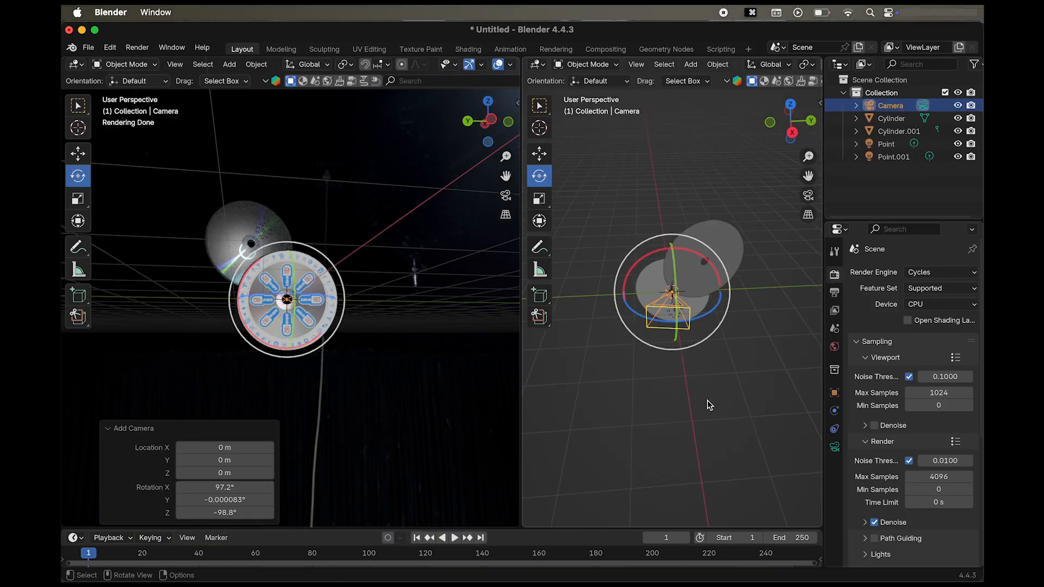
pyautogui.scroll(-5, 708, 405)
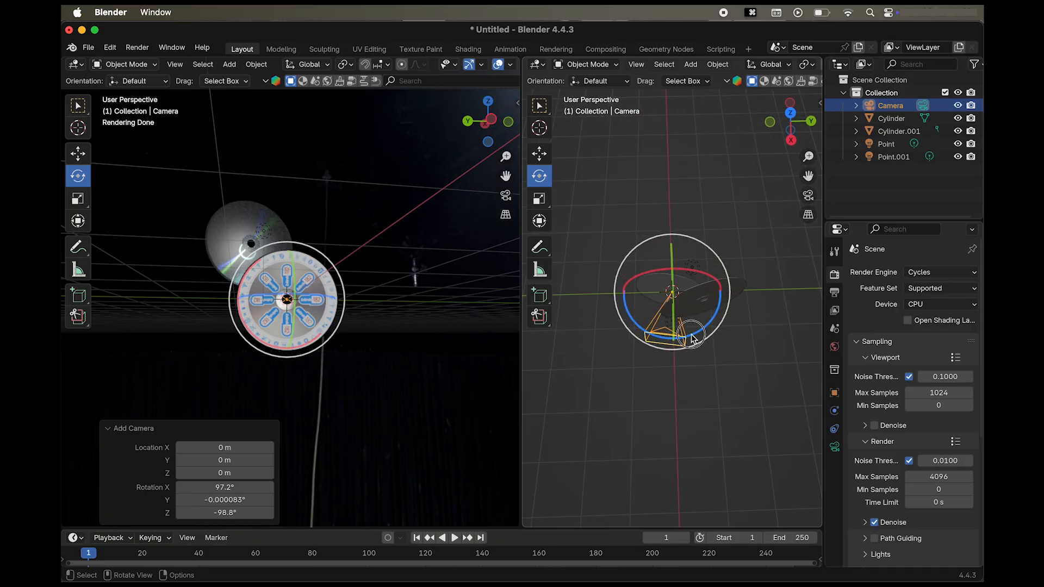
pyautogui.moveTo(692, 338); pyautogui.dragTo(706, 329)
pyautogui.scroll(-5, 702, 413)
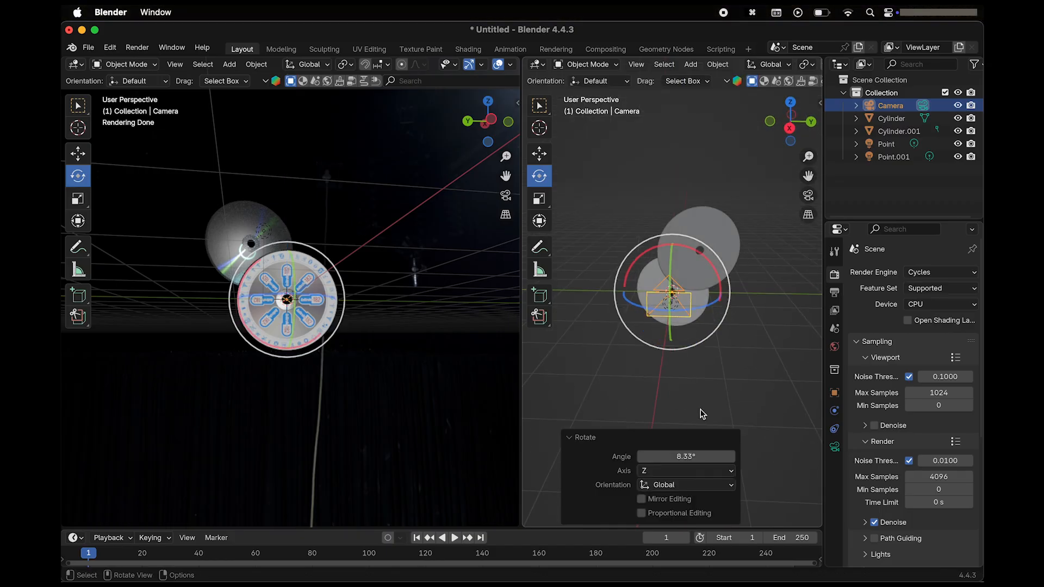
# Move the camera about -3.94 m along the global X axis and show the rendered view through it.
pyautogui.scroll(-5, 699, 387)
pyautogui.press('g')
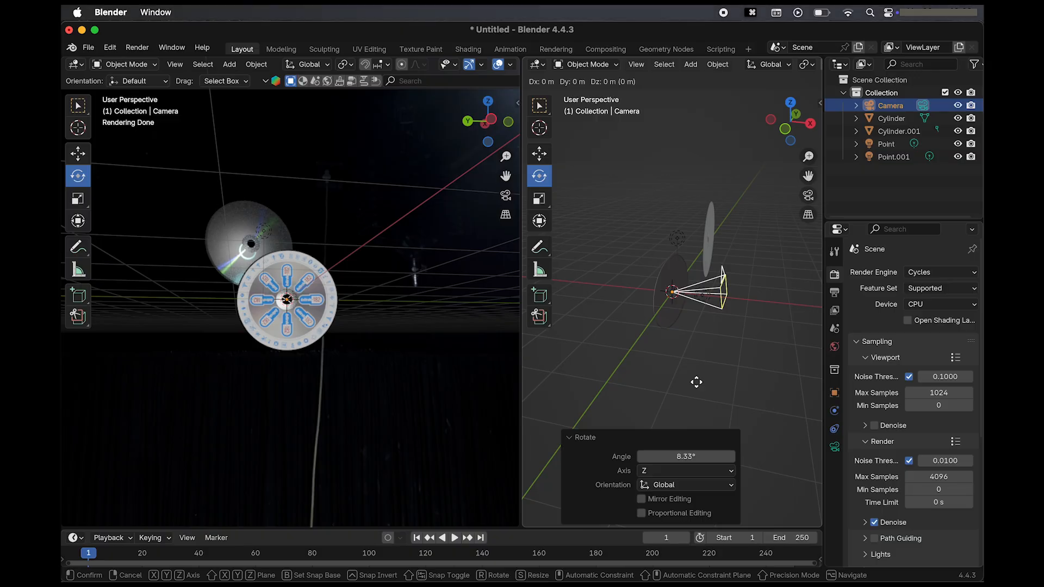
pyautogui.press('x')
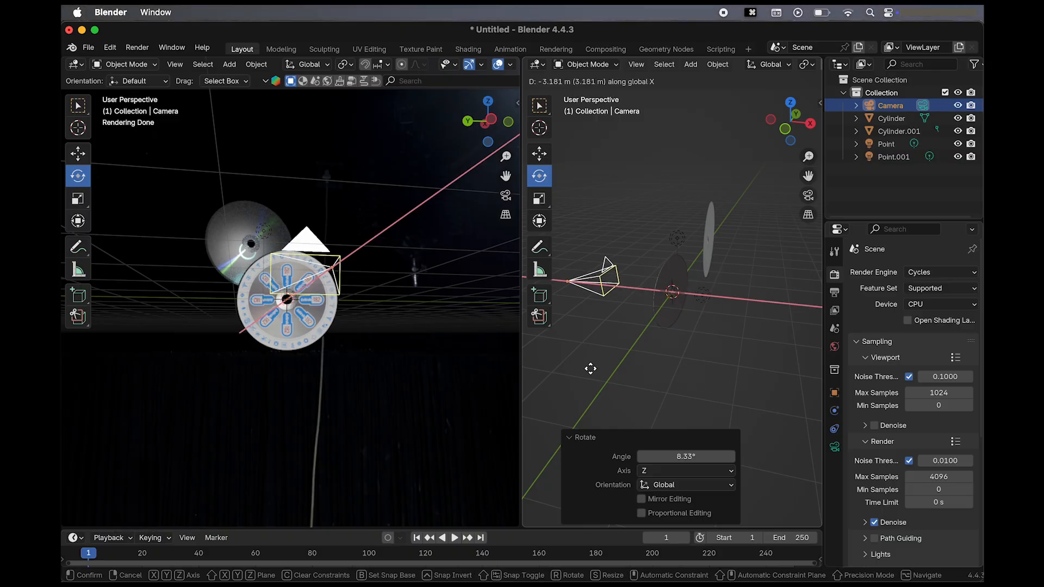
pyautogui.click(570, 364)
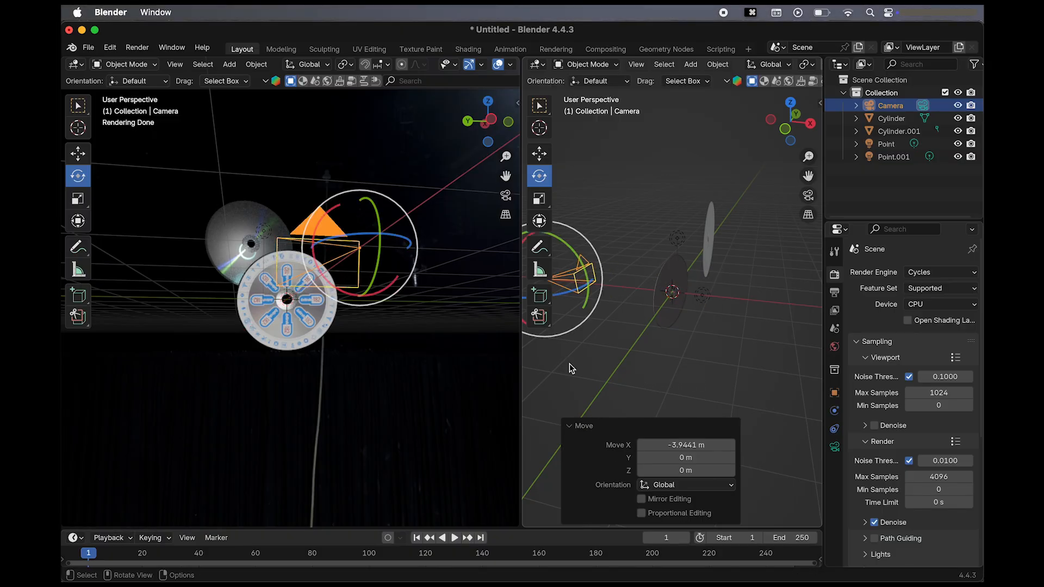
pyautogui.click(506, 195)
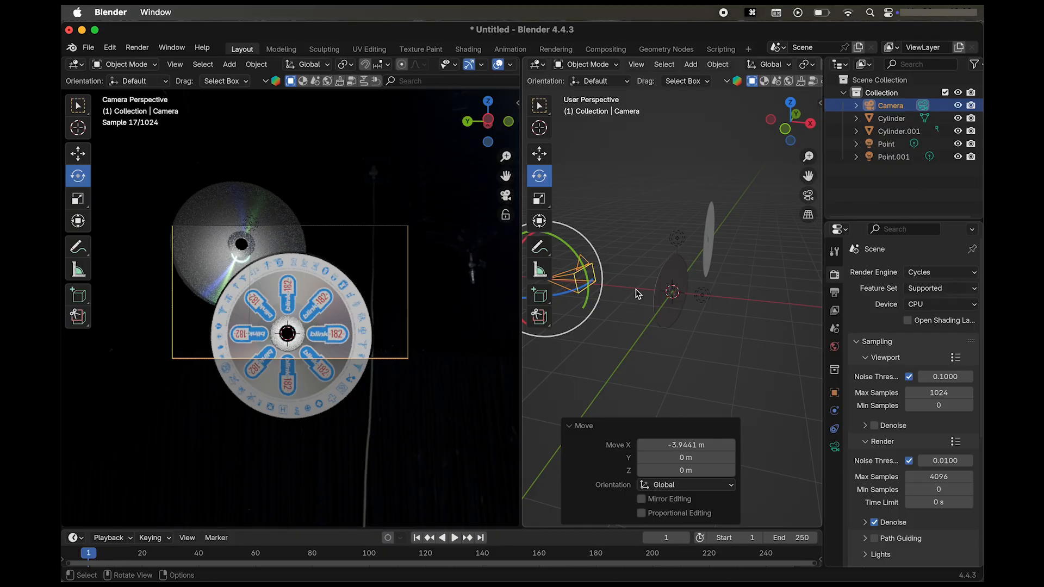
# Set the output resolution to 1350 px in X and 1920 px in Y for a portrait frame.
pyautogui.hscroll(-10, 635, 289)
pyautogui.hscroll(4, 635, 289)
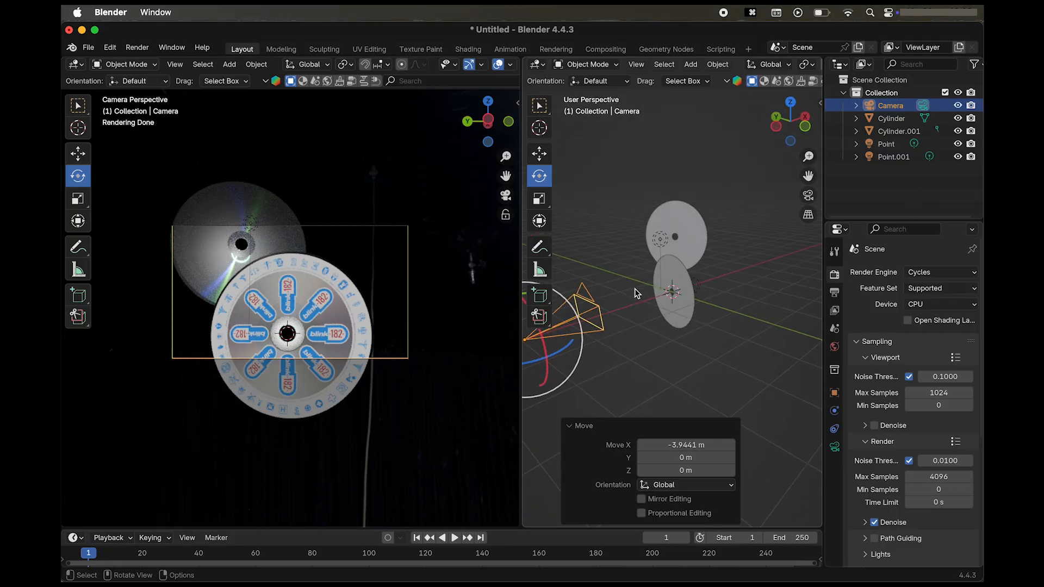
pyautogui.keyDown('shift'); pyautogui.hscroll(-5, 647, 348); pyautogui.keyUp('shift')
pyautogui.keyDown('shift'); pyautogui.scroll(-4, 648, 348); pyautogui.keyUp('shift')
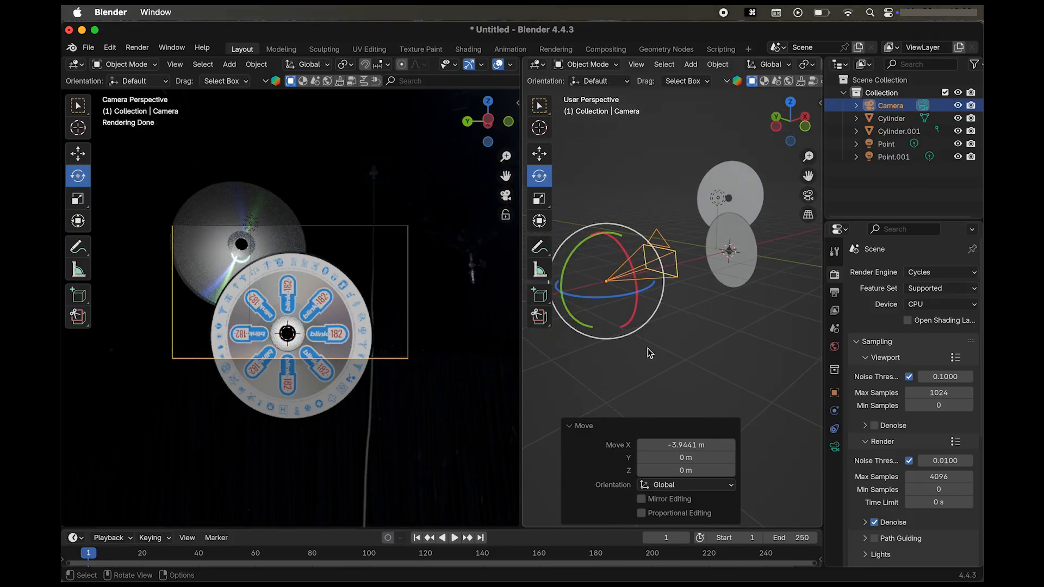
pyautogui.click(835, 294)
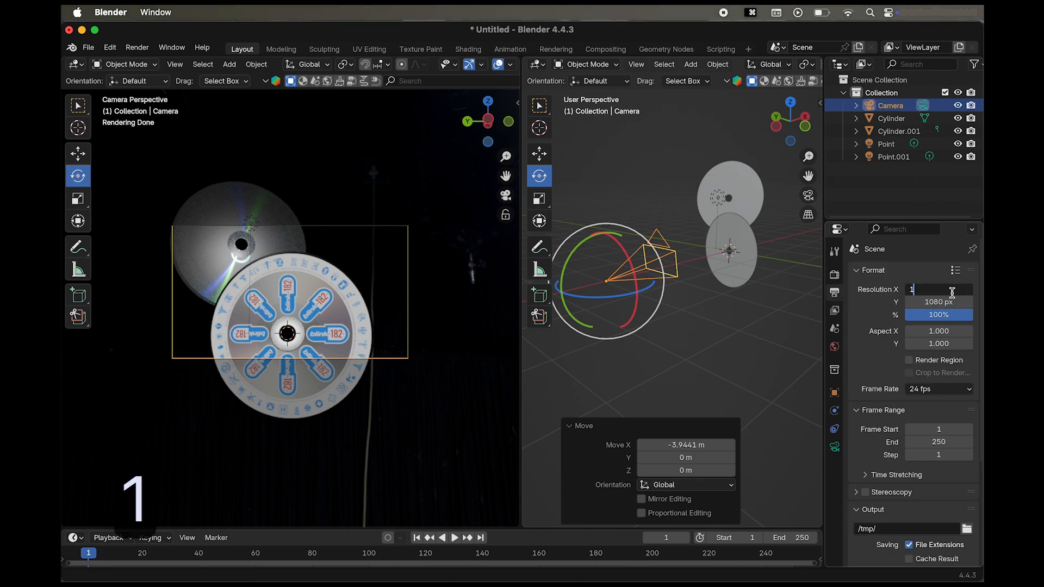
pyautogui.press('Return')
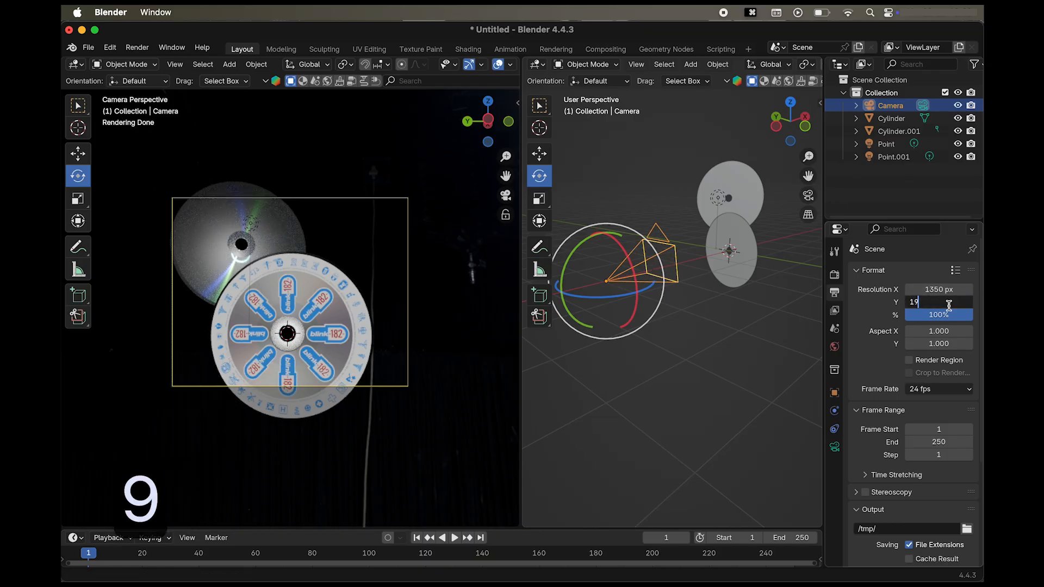
pyautogui.write('20')
pyautogui.press('Return')
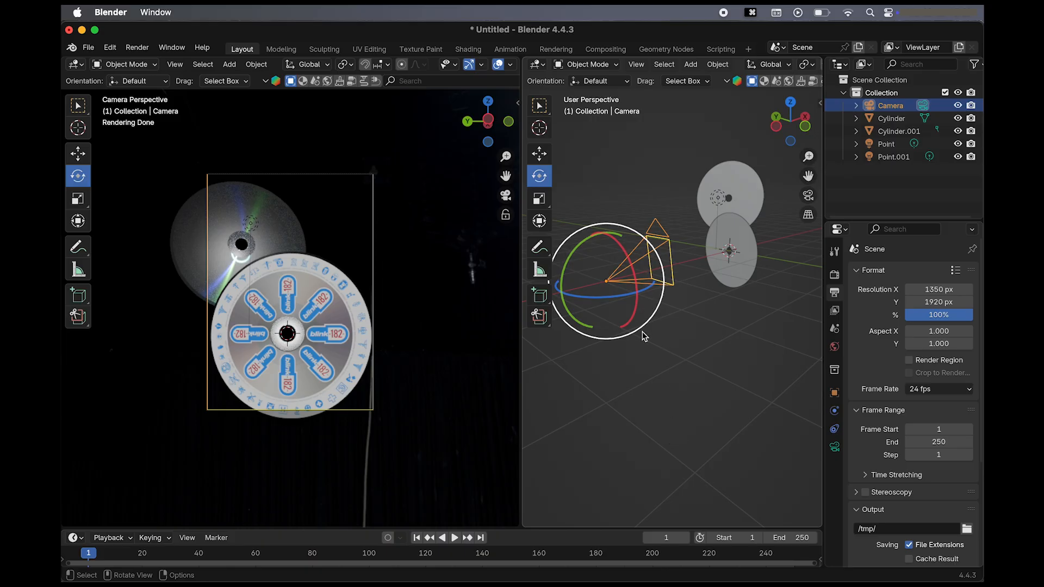
# Move the camera about -1.40 m along the global X axis to pull it back from the discs.
pyautogui.press('g')
pyautogui.press('x')
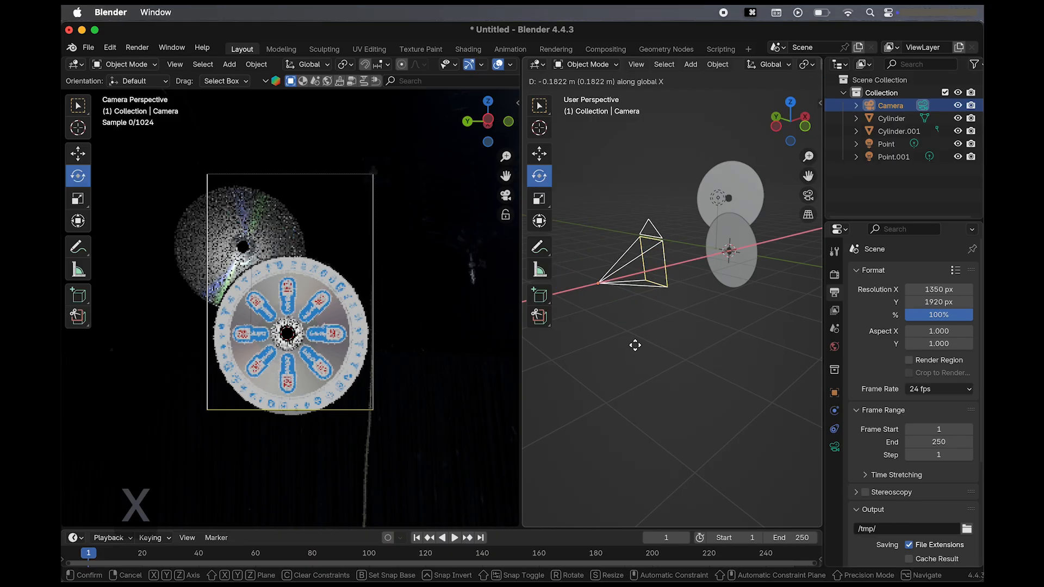
pyautogui.click(598, 453)
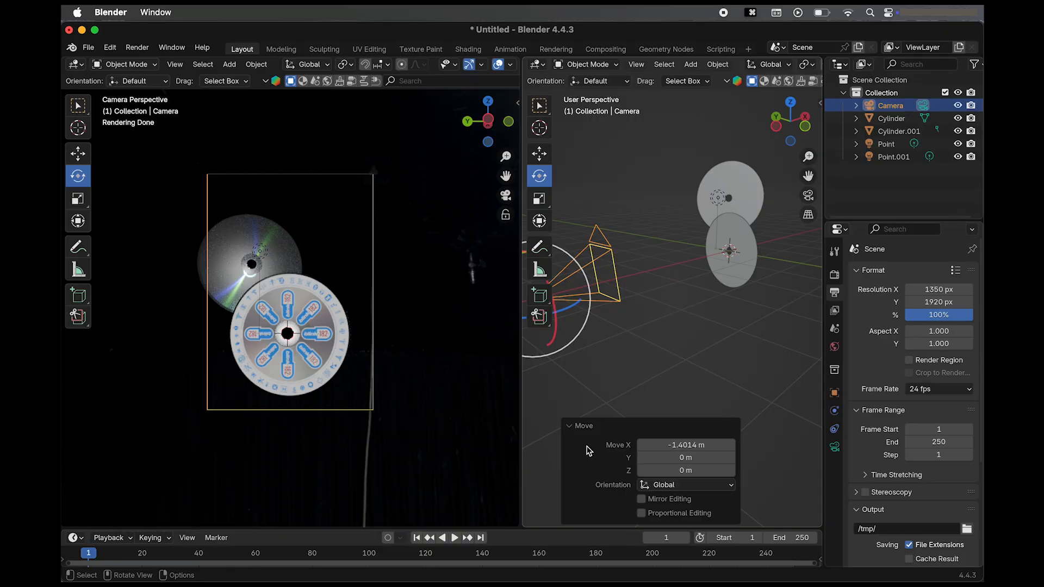
pyautogui.click(644, 327)
pyautogui.click(591, 221)
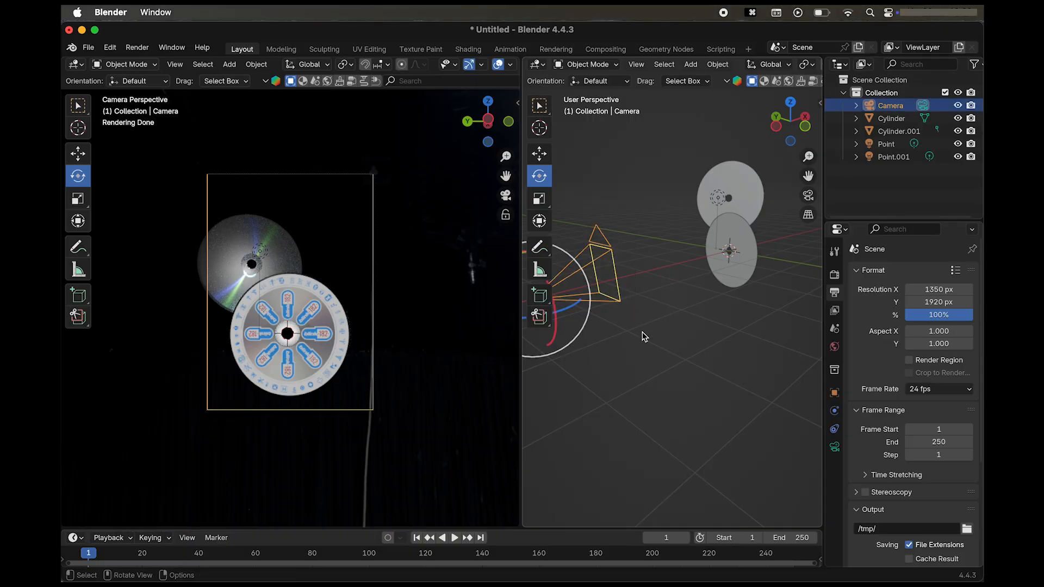
# Move the camera about 0.27 m along the global Y axis and about -0.18 m along the global Z axis.
pyautogui.press('g')
pyautogui.press('y')
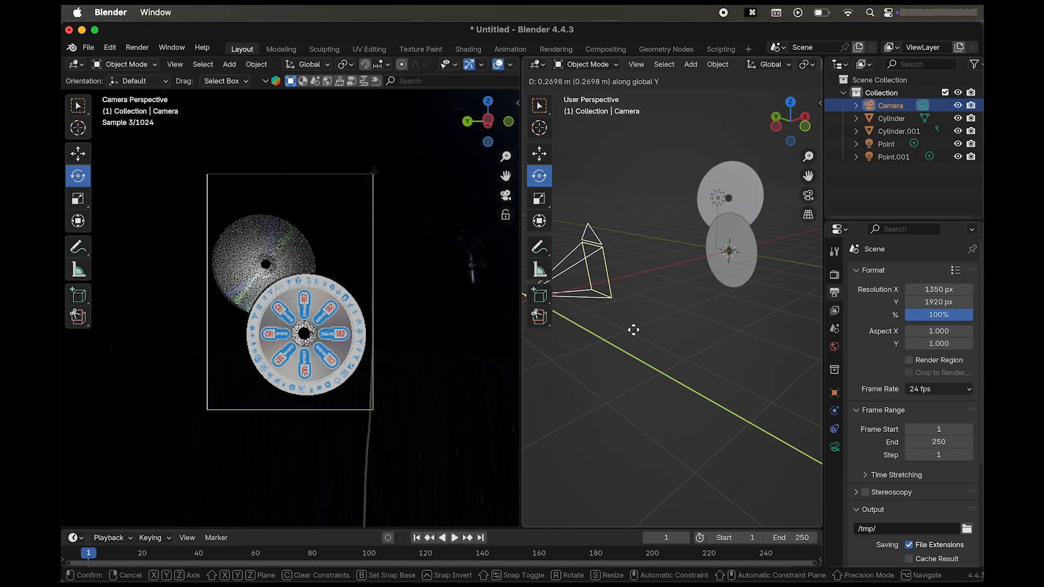
pyautogui.click(633, 328)
pyautogui.press('g')
pyautogui.press('z')
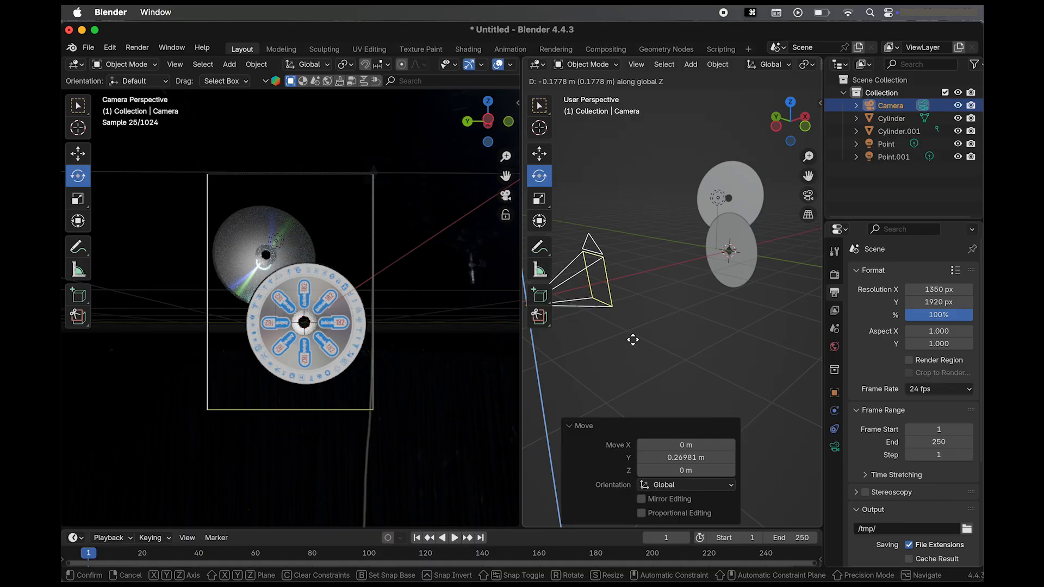
pyautogui.click(633, 340)
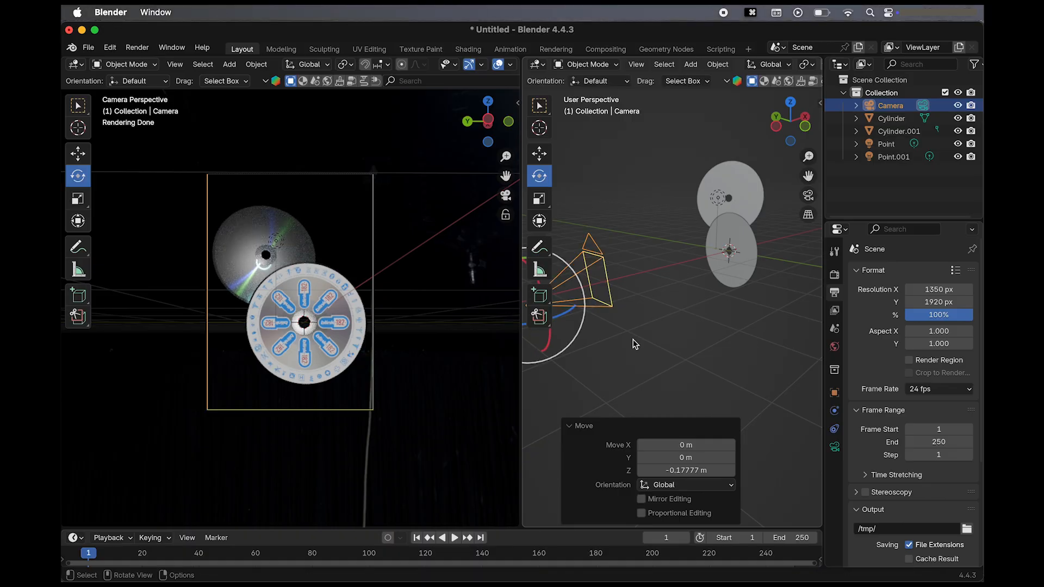
# Pull the camera back about 0.9 m further in the negative global X direction.
pyautogui.press('g')
pyautogui.press('x')
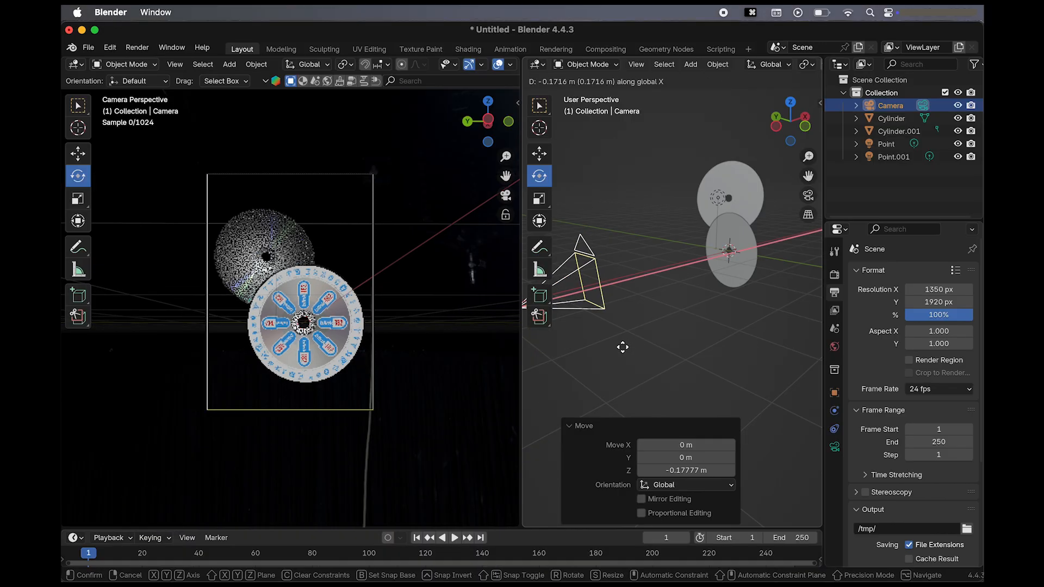
pyautogui.click(575, 375)
# Rotate the front disc about -18.6° around the global Z axis and raise it about 0.19 m along Z.
pyautogui.click(729, 265)
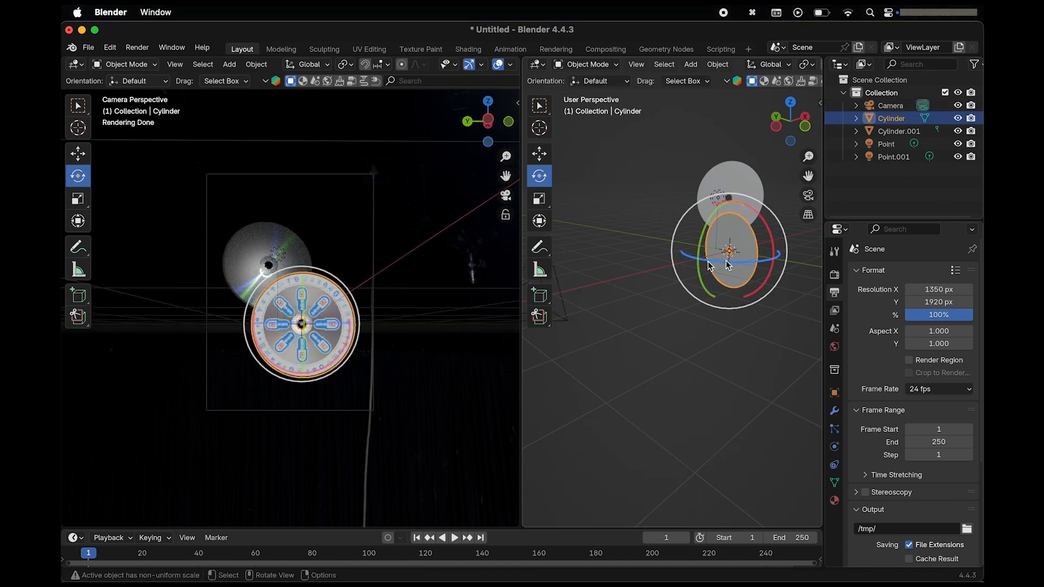
pyautogui.moveTo(760, 265); pyautogui.dragTo(746, 262)
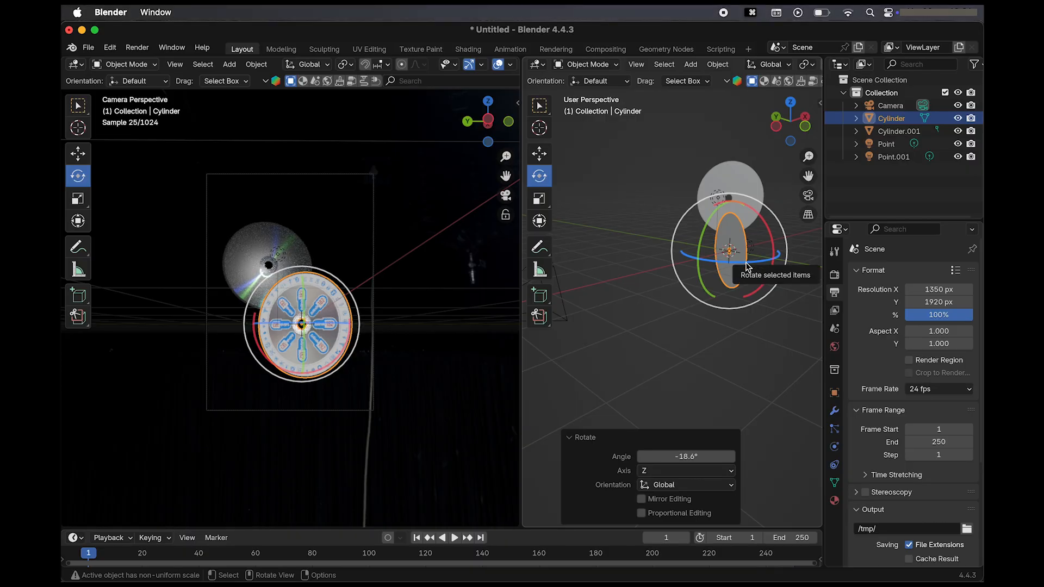
pyautogui.press('g')
pyautogui.press('z')
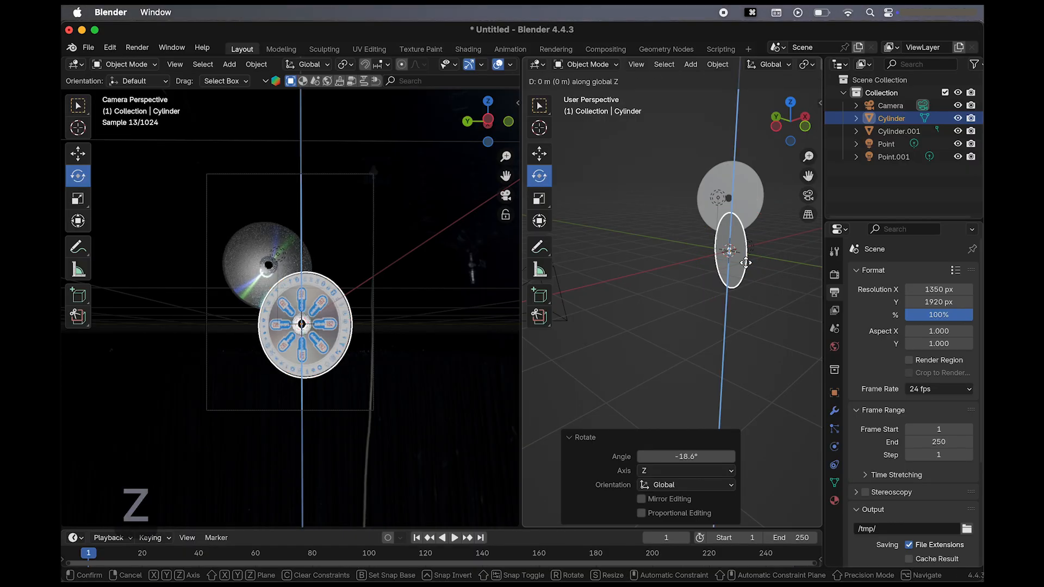
pyautogui.click(748, 260)
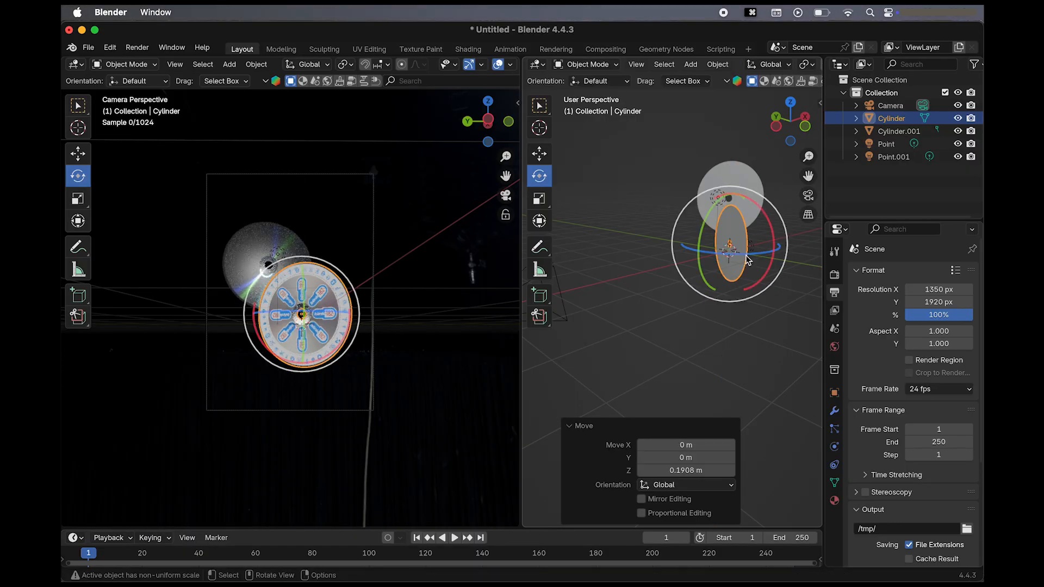
pyautogui.click(599, 311)
# Raise the camera about 0.16 m along the global Z axis.
pyautogui.hscroll(-5, 595, 306)
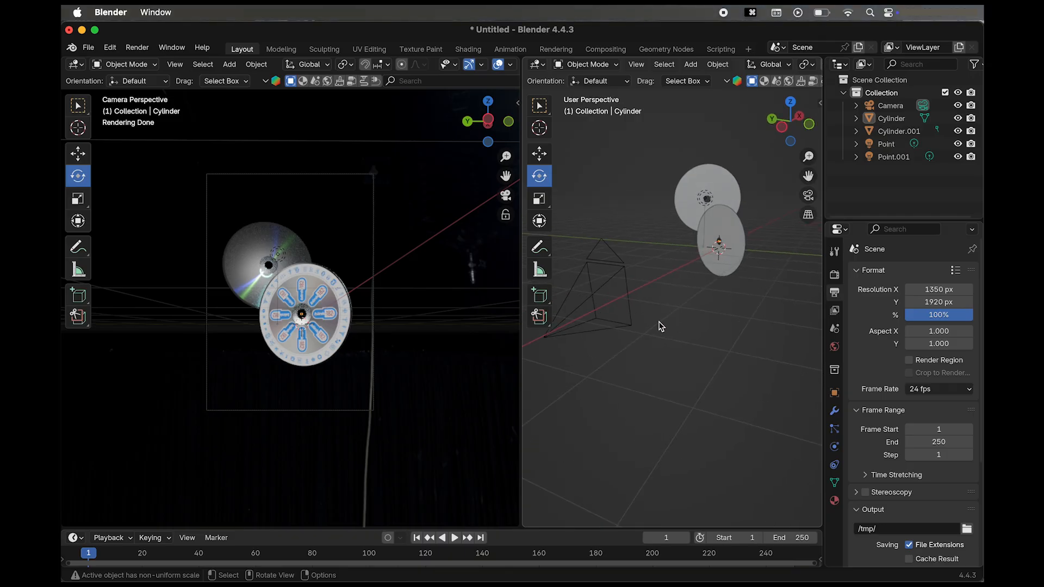
pyautogui.hscroll(-5, 661, 327)
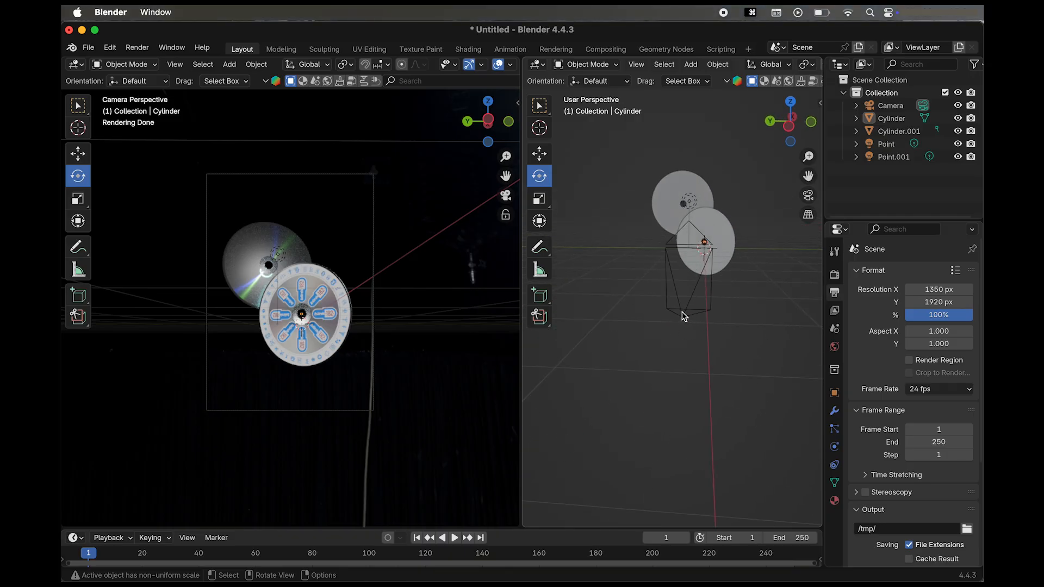
pyautogui.click(681, 311)
pyautogui.hscroll(5, 682, 312)
pyautogui.press('g')
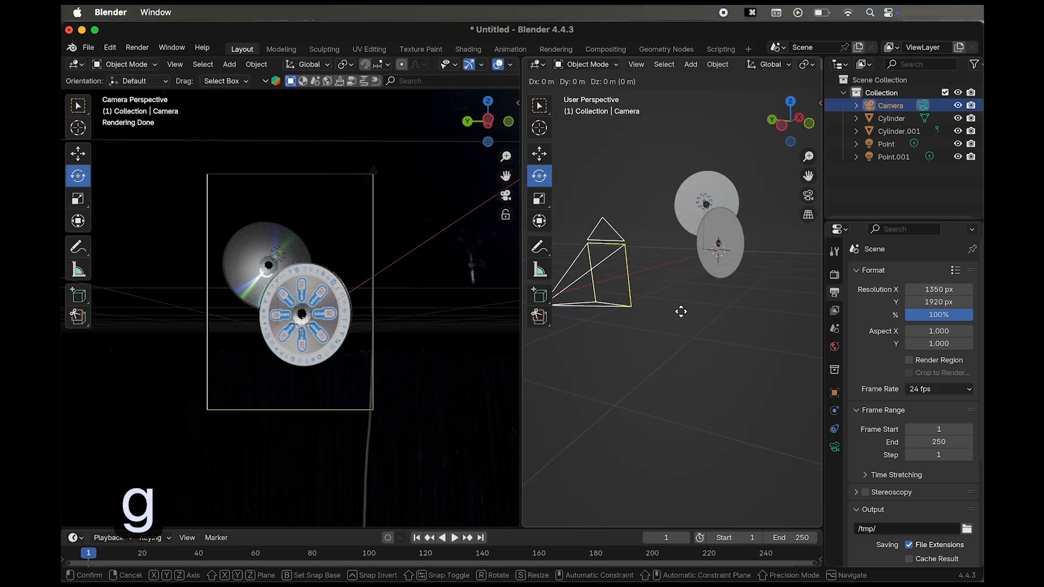
pyautogui.press('z')
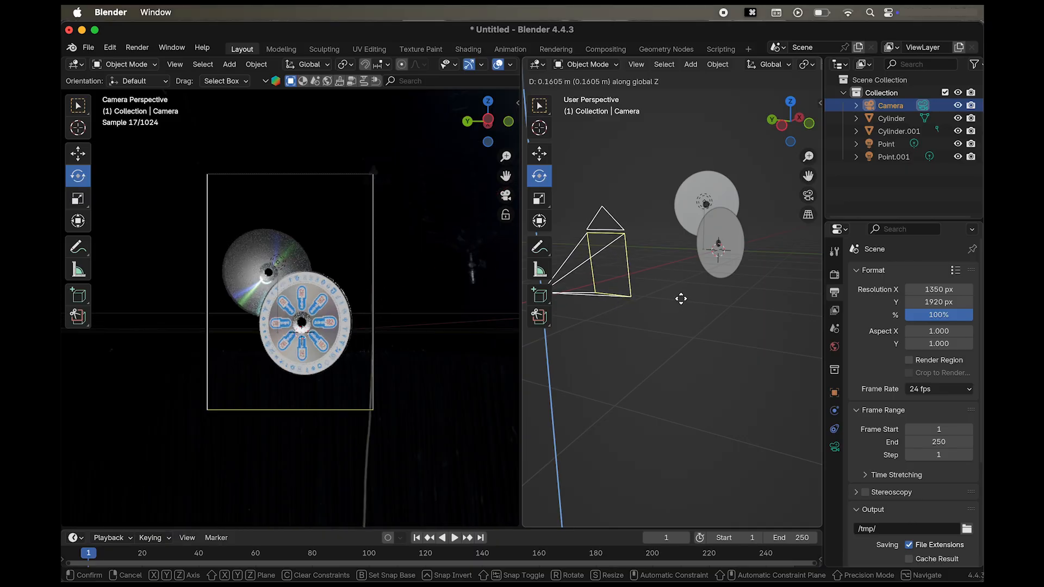
pyautogui.click(681, 299)
# Tilt the camera about 4.85° around the global Y axis.
pyautogui.moveTo(678, 298); pyautogui.dragTo(661, 301, button='middle')
pyautogui.scroll(-2, 661, 301)
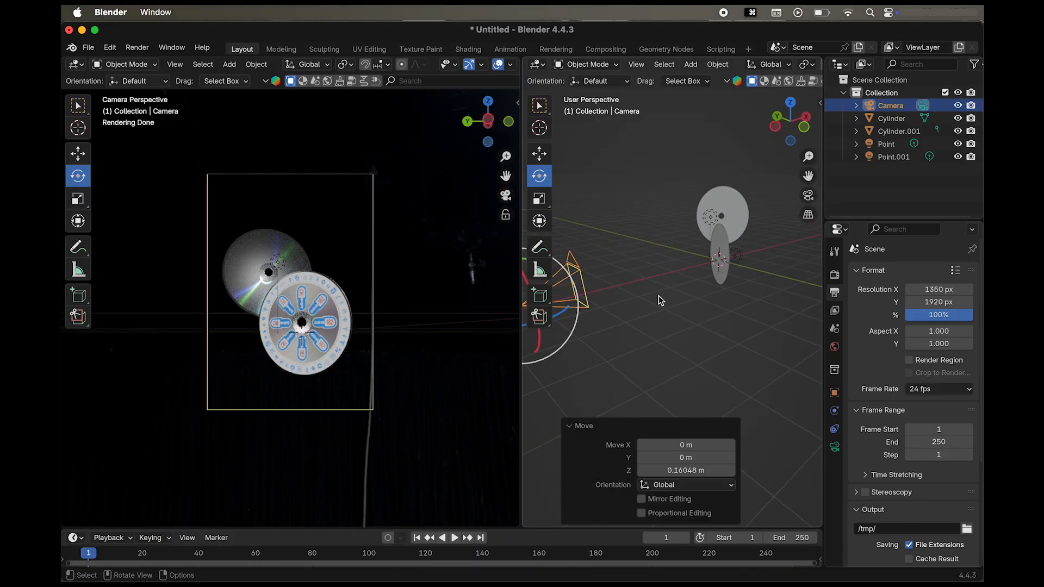
pyautogui.keyDown('shift'); pyautogui.hscroll(-4, 658, 297); pyautogui.keyUp('shift')
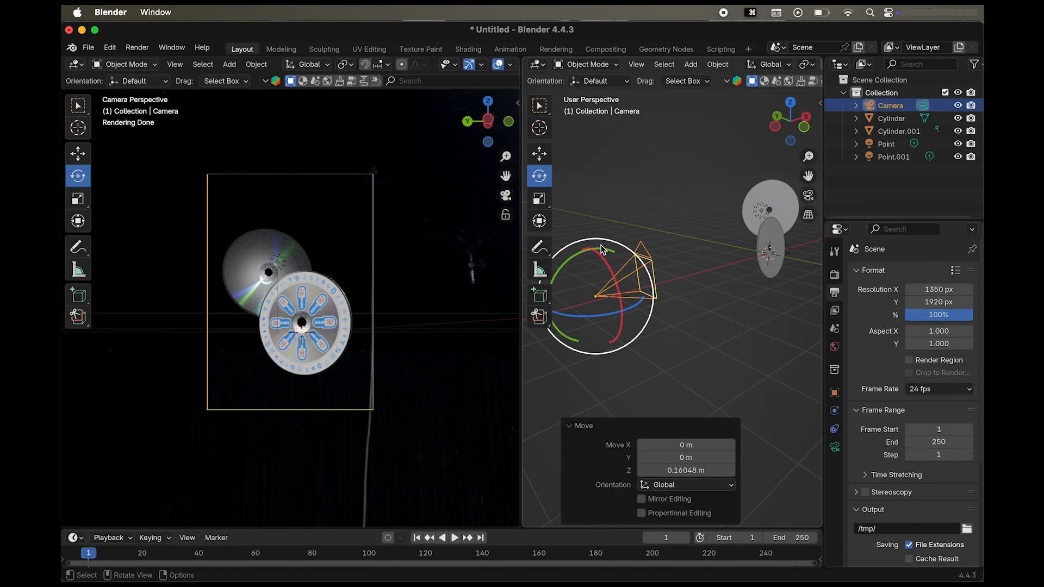
pyautogui.moveTo(600, 251); pyautogui.dragTo(609, 249)
# Raise the tilted camera about 0.40 m along the global Z axis to recentre the discs in the frame.
pyautogui.hscroll(-5, 713, 359)
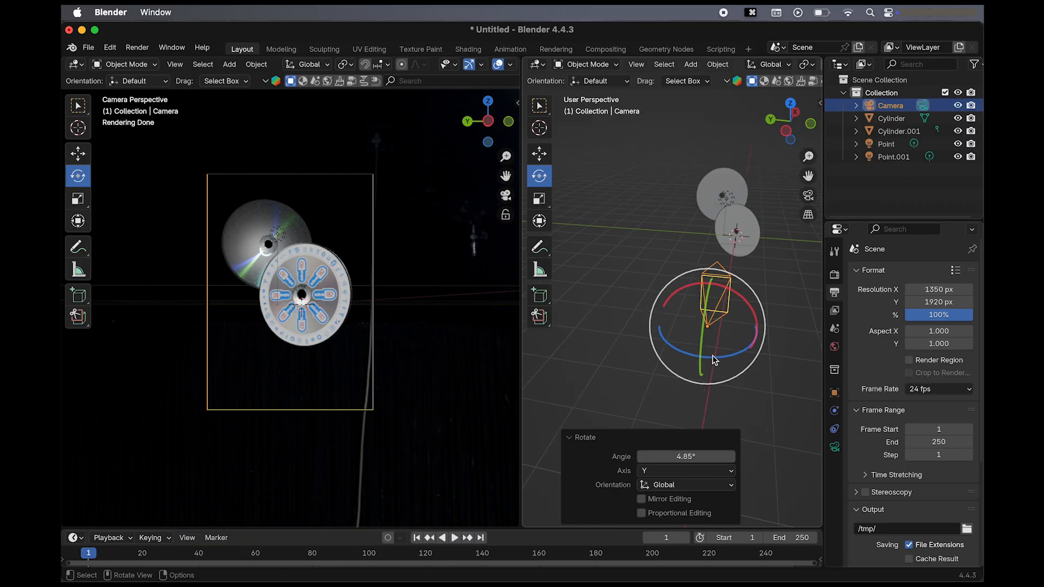
pyautogui.press('g')
pyautogui.press('z')
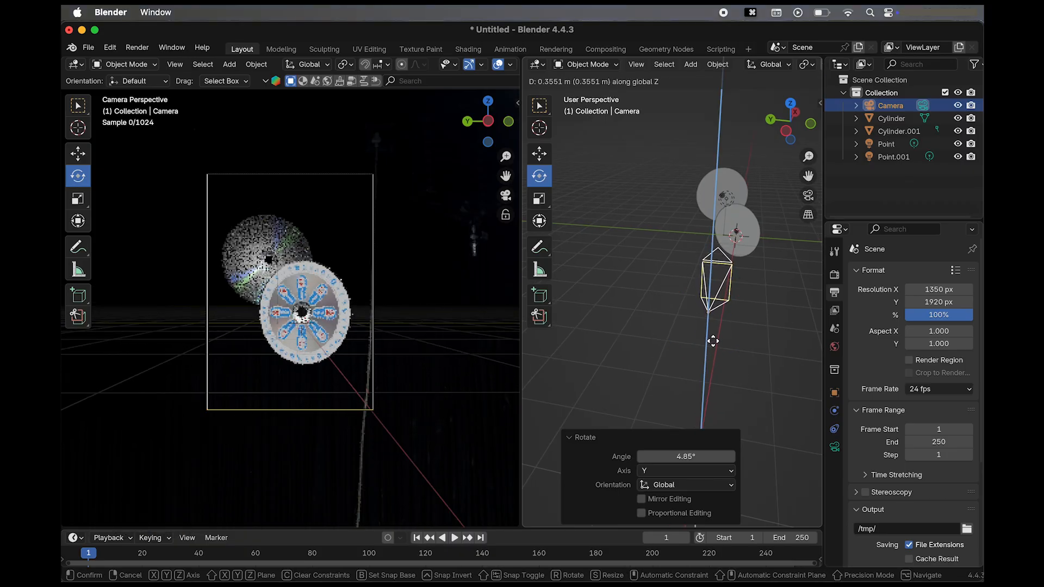
pyautogui.click(714, 340)
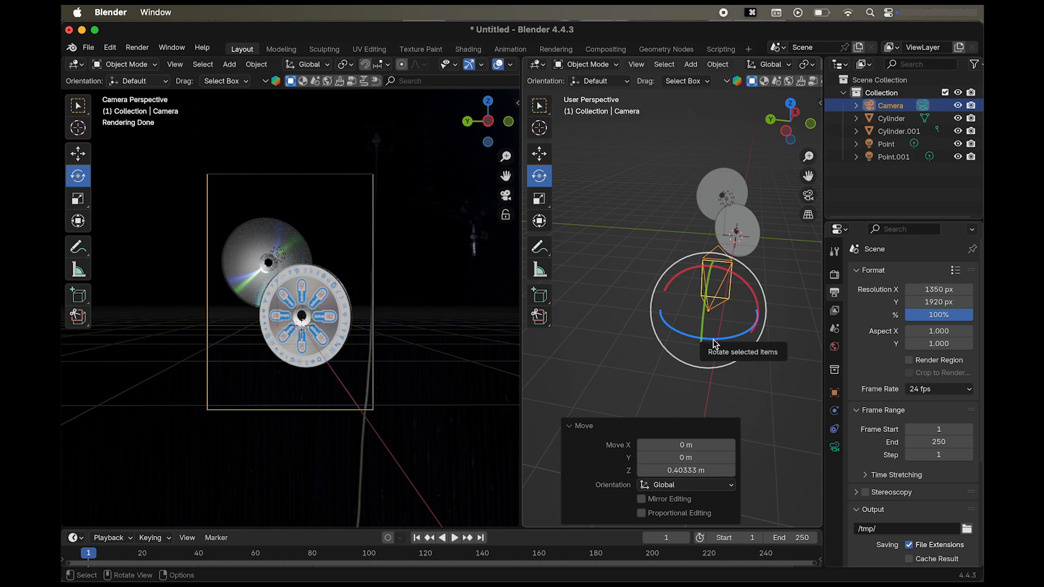
# Duplicate the front disc and place the copy along the positive global Y axis, well outside the camera frame.
pyautogui.click(754, 233)
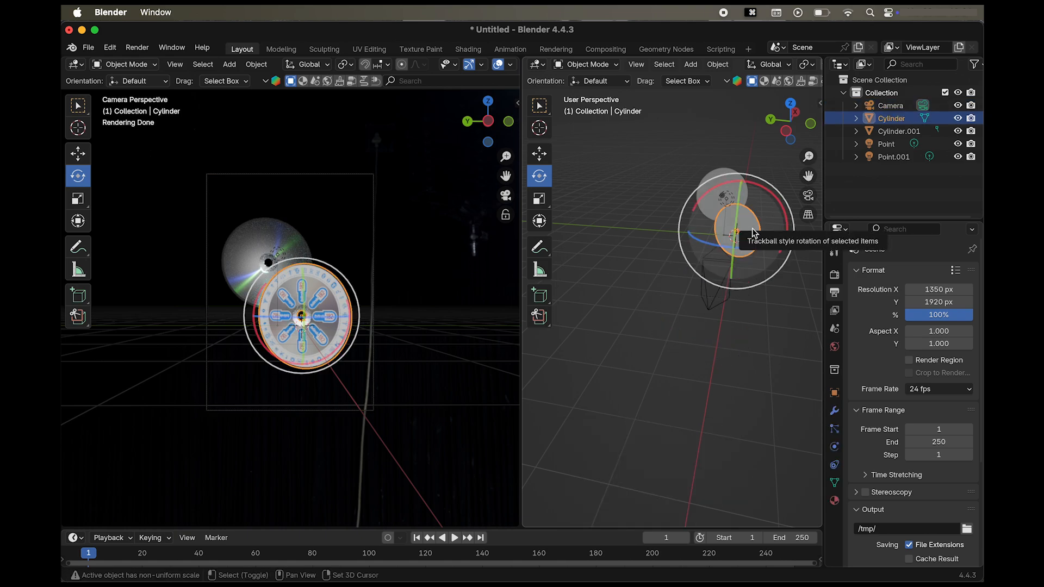
pyautogui.hotkey('shift', 'd')
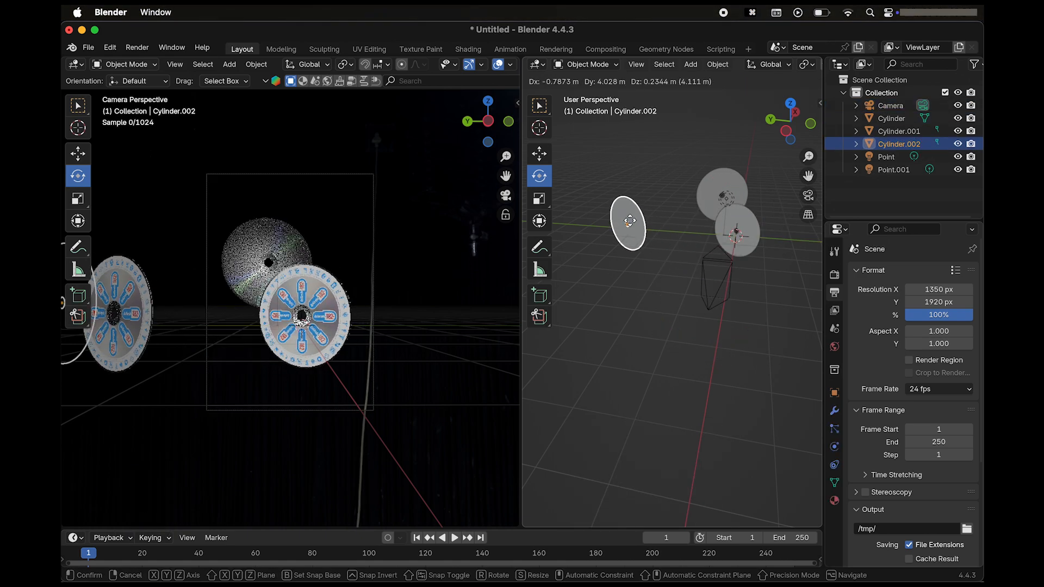
pyautogui.press('y')
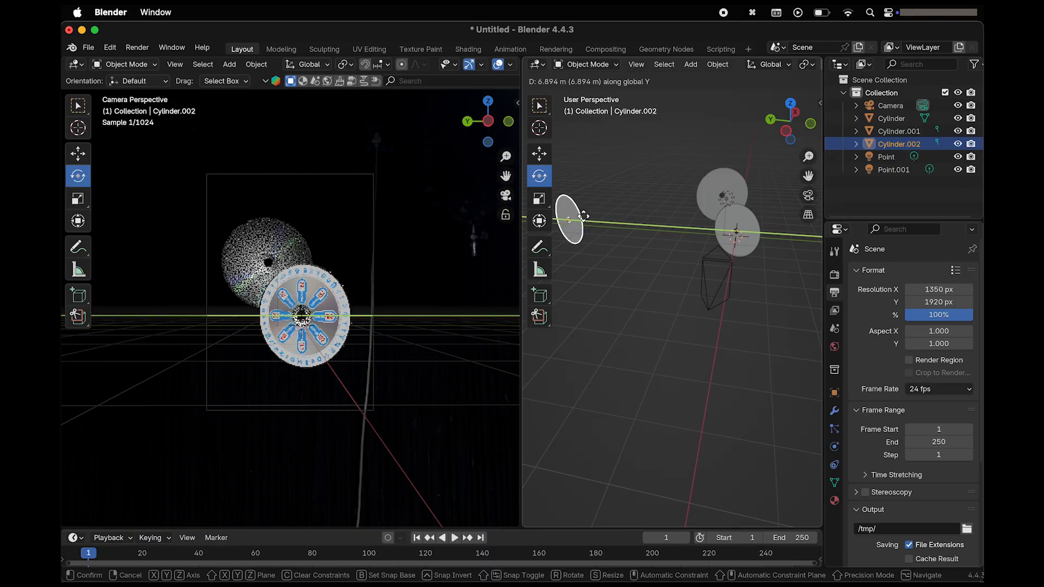
pyautogui.click(566, 214)
pyautogui.click(752, 327)
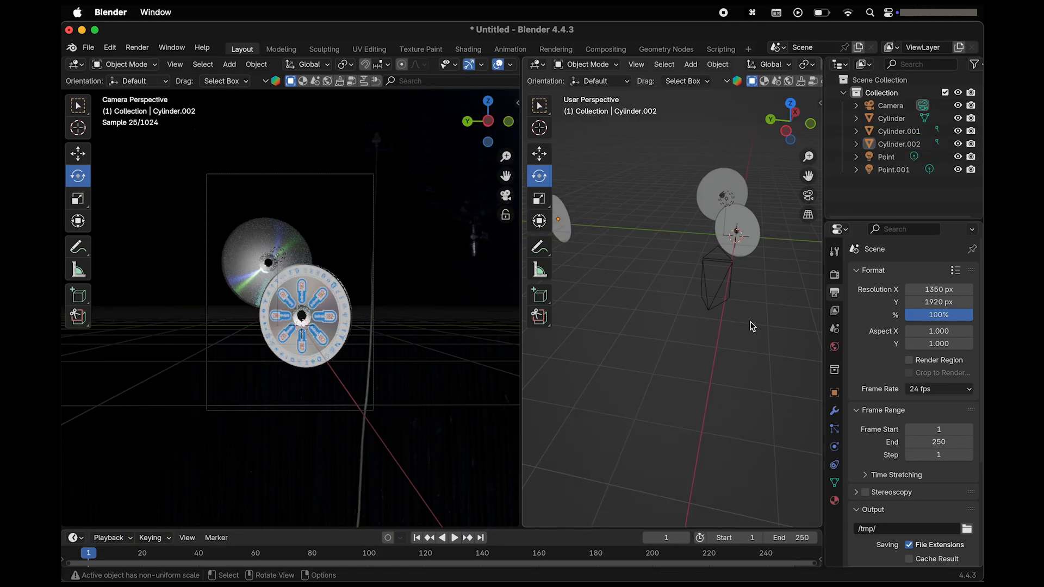
# Rotate the front disc about 24.1° around the view axis.
pyautogui.click(759, 247)
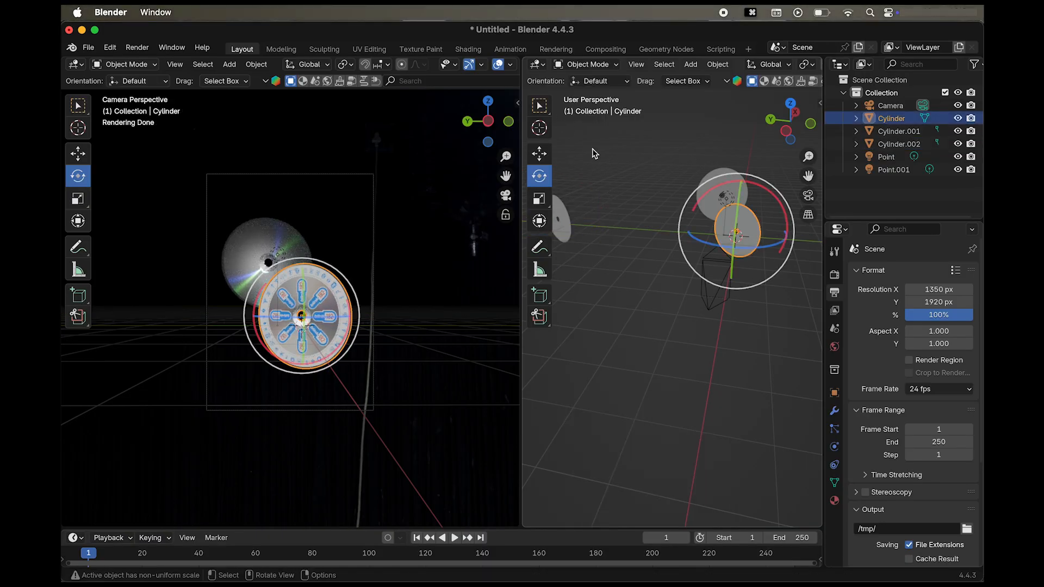
pyautogui.press('r')
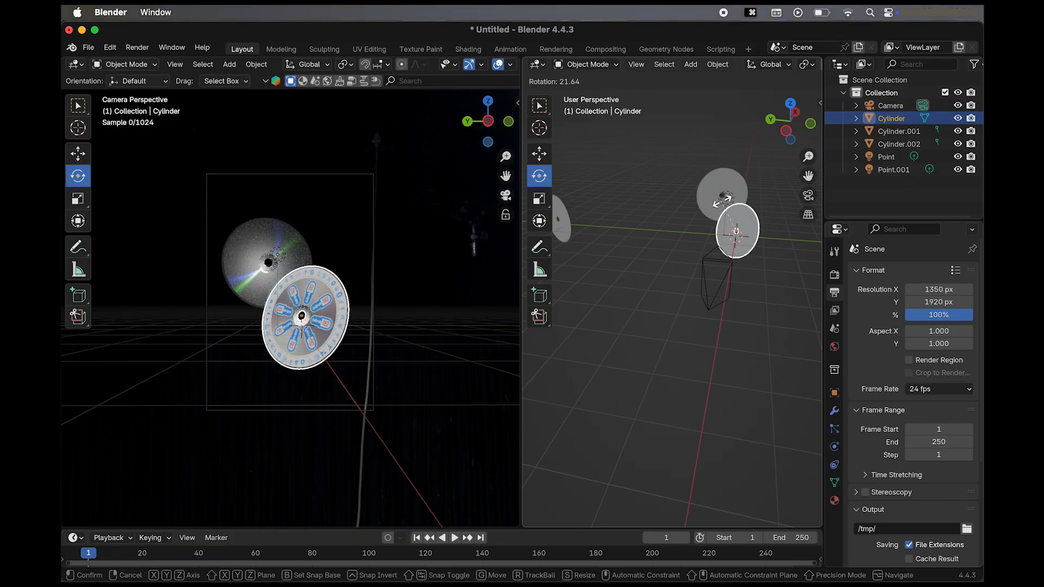
pyautogui.click(723, 201)
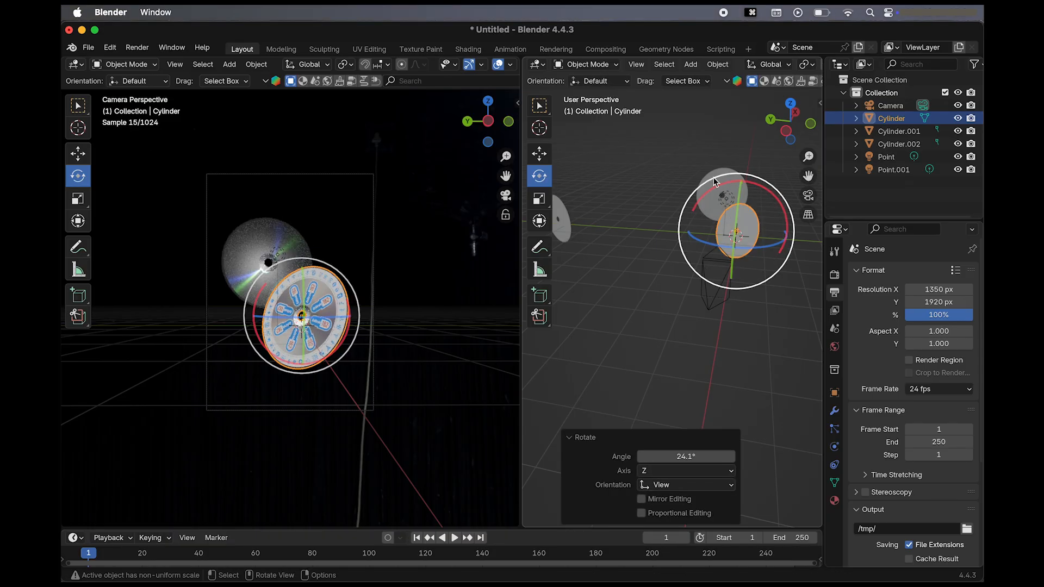
# Rotate the rear disc about -26° around the view axis.
pyautogui.click(714, 178)
pyautogui.press('r')
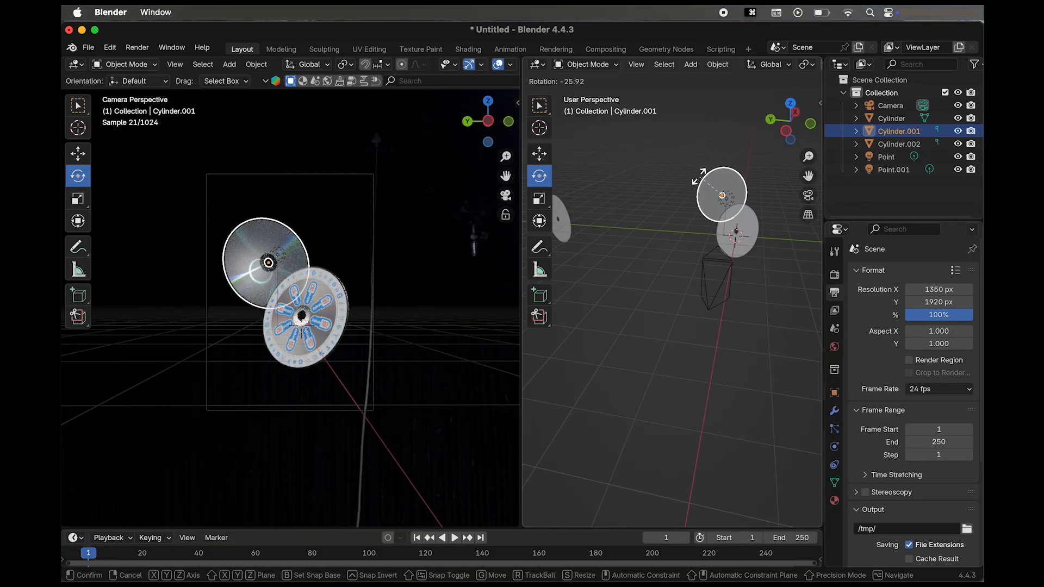
pyautogui.click(699, 175)
pyautogui.click(689, 336)
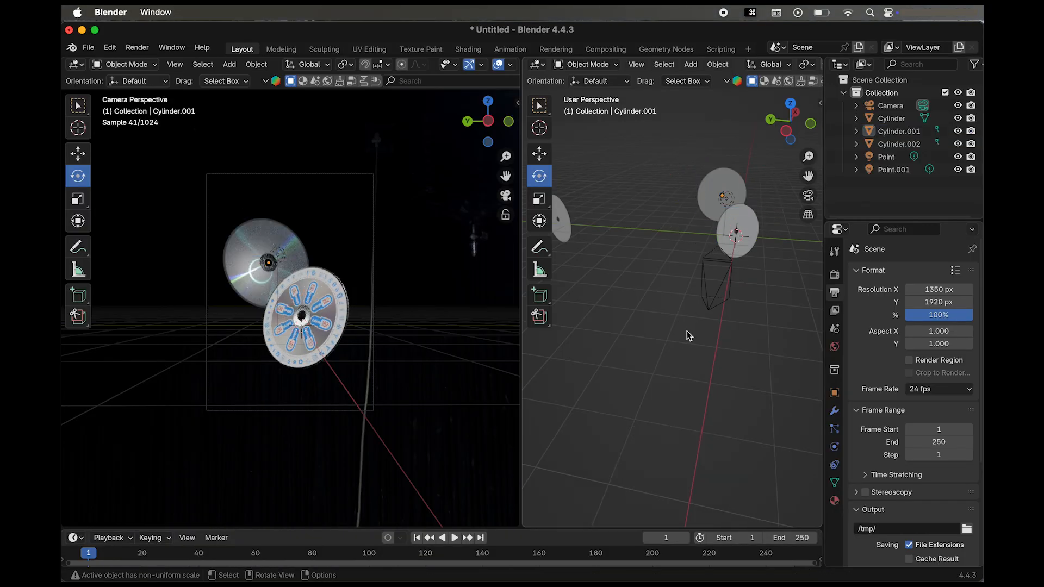
# Lower the camera about 0.11 m along the global Z axis.
pyautogui.click(719, 266)
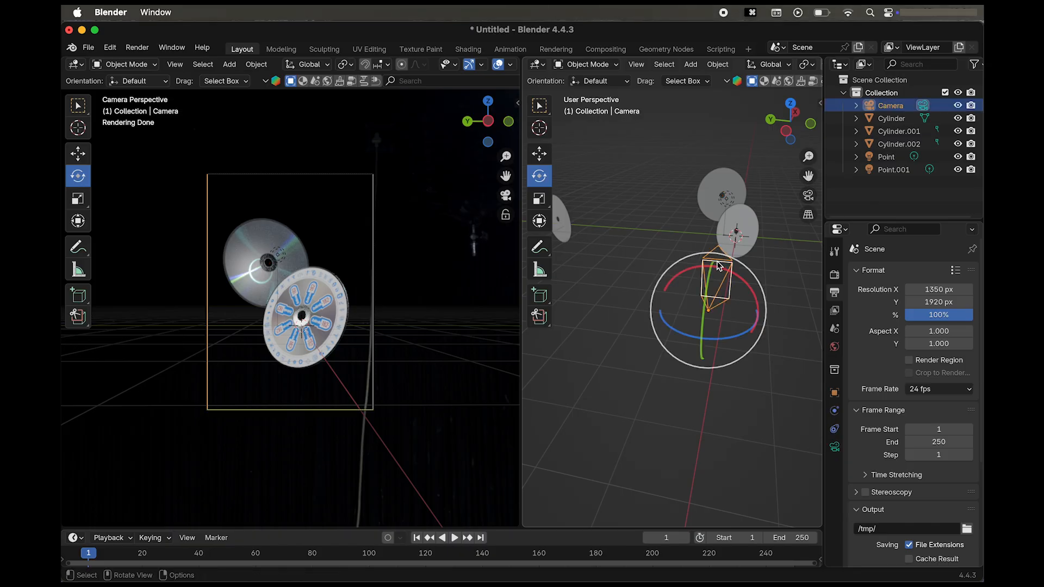
pyautogui.press('g')
pyautogui.press('z')
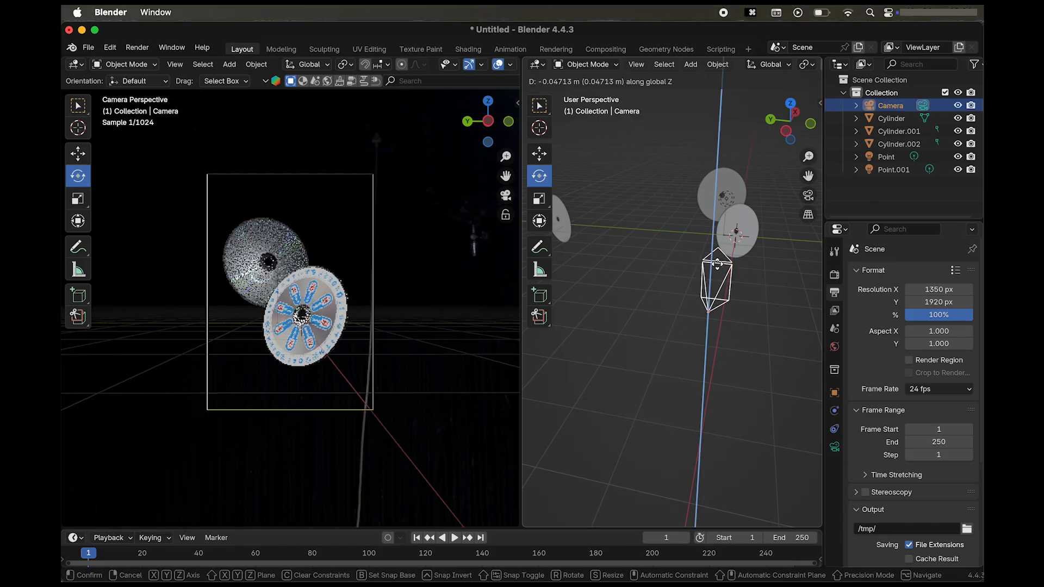
pyautogui.click(720, 270)
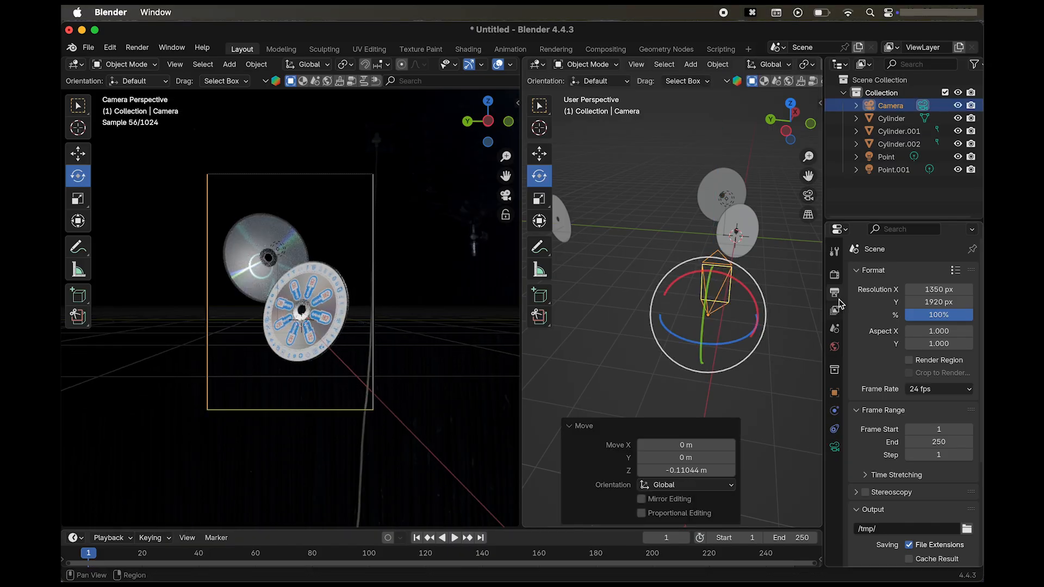
# Enable a transparent film background in the render settings and render the scene as a still image.
pyautogui.click(834, 278)
pyautogui.scroll(-8, 880, 459)
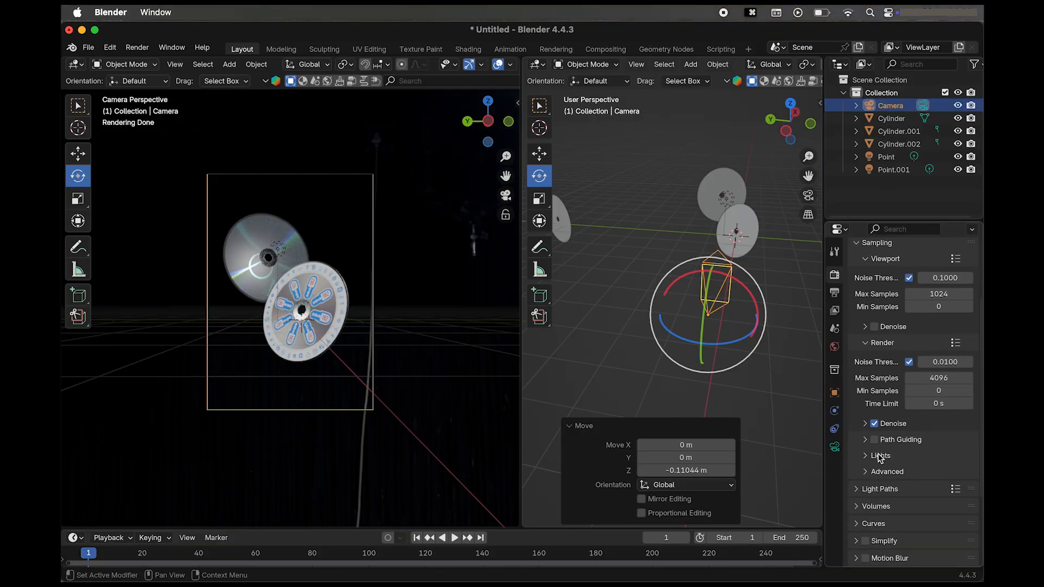
pyautogui.click(857, 404)
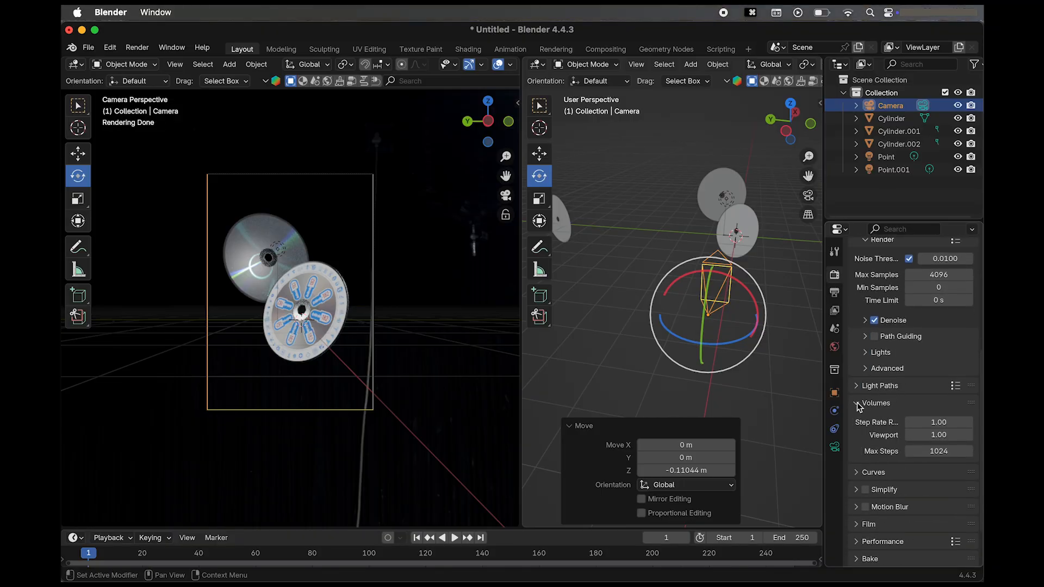
pyautogui.click(857, 404)
pyautogui.click(859, 473)
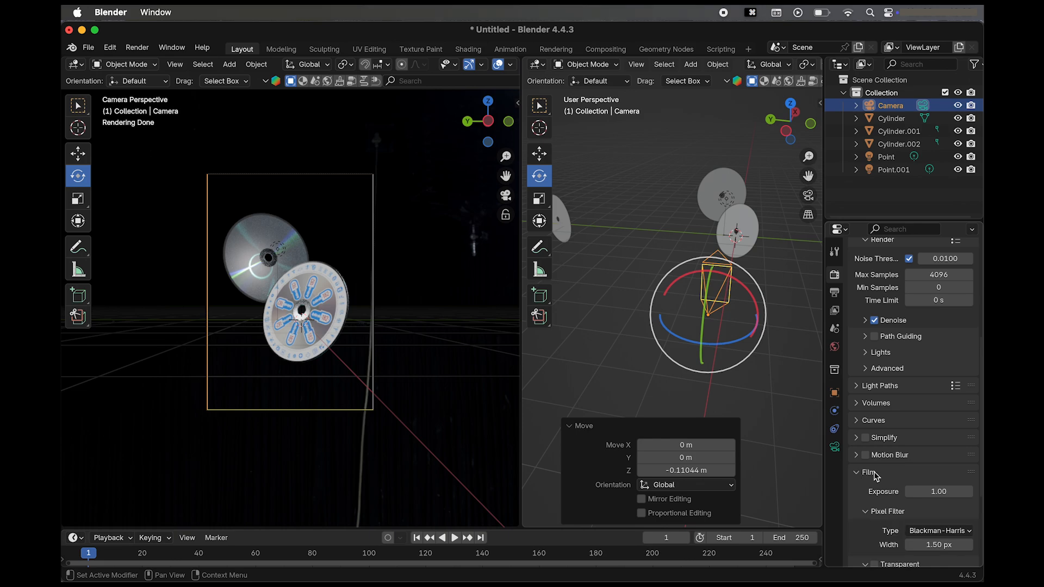
pyautogui.scroll(-4, 889, 475)
pyautogui.click(874, 472)
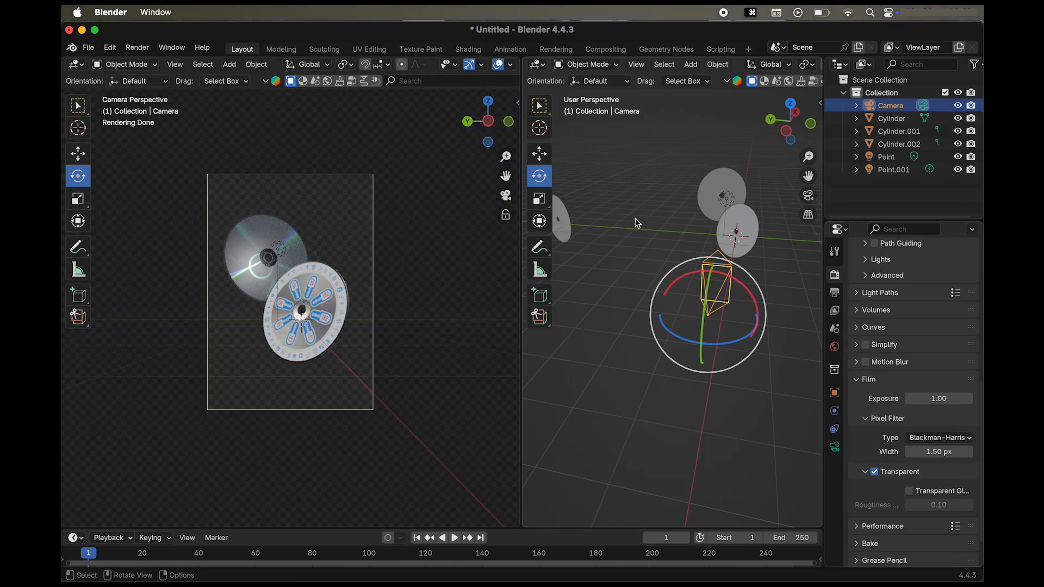
pyautogui.click(137, 48)
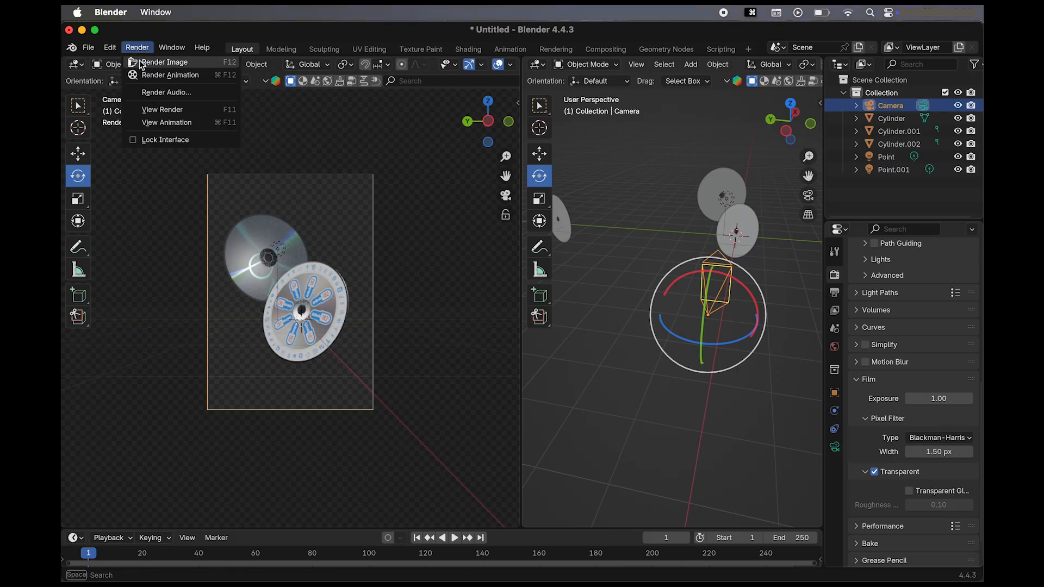
pyautogui.click(141, 63)
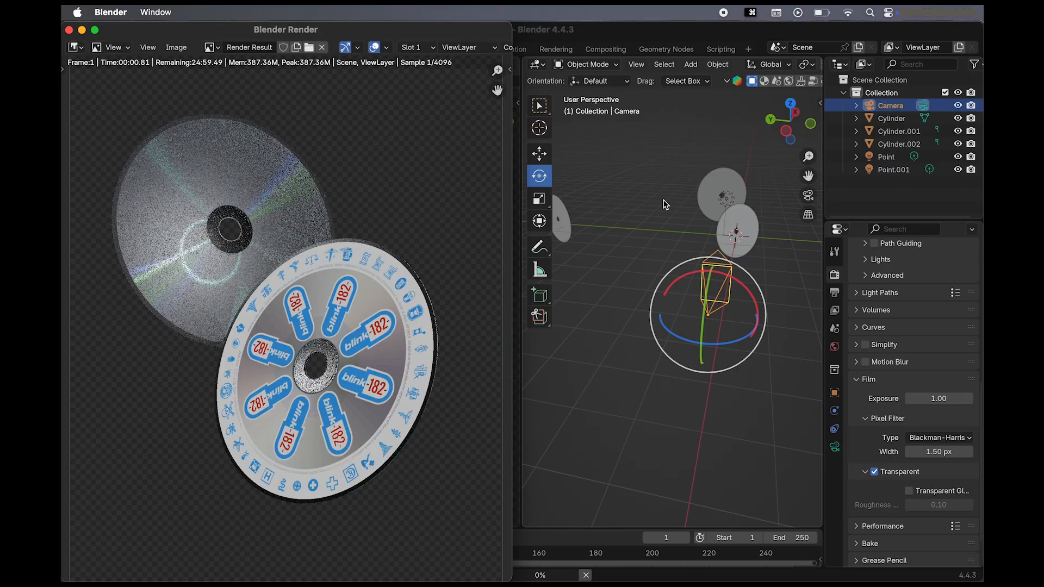